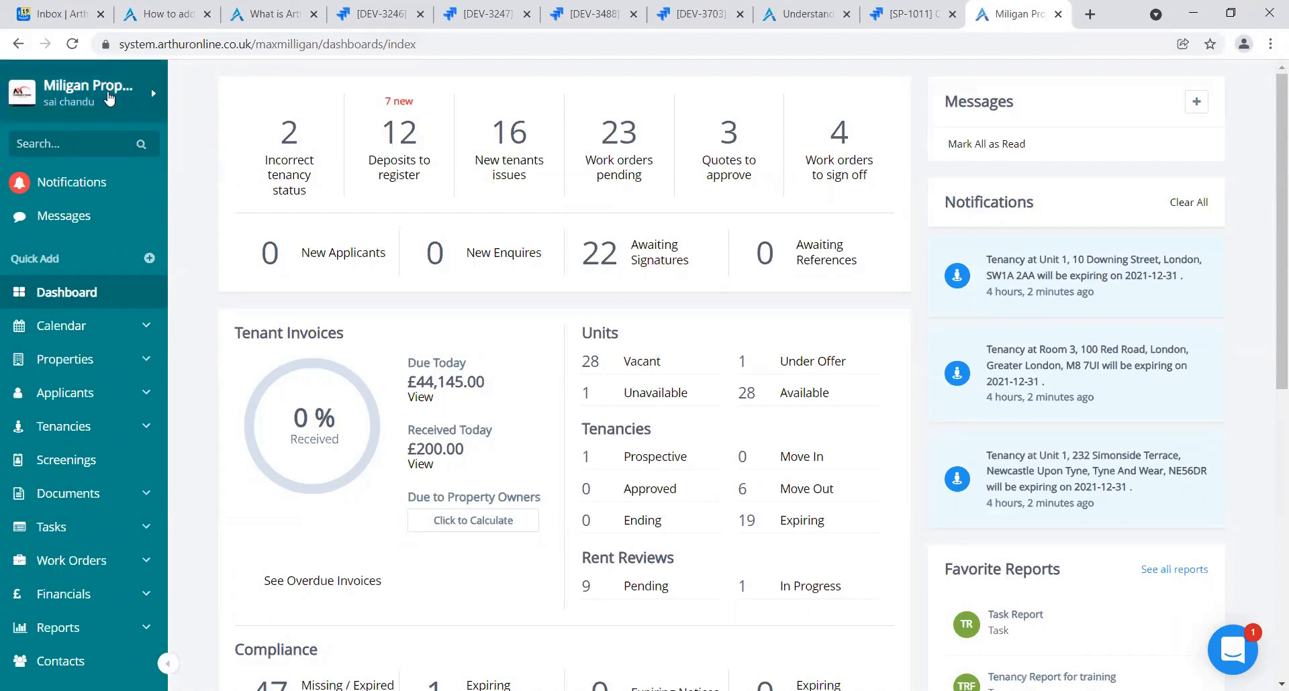
# Open the Automation settings of the company account
pyautogui.click(109, 99)
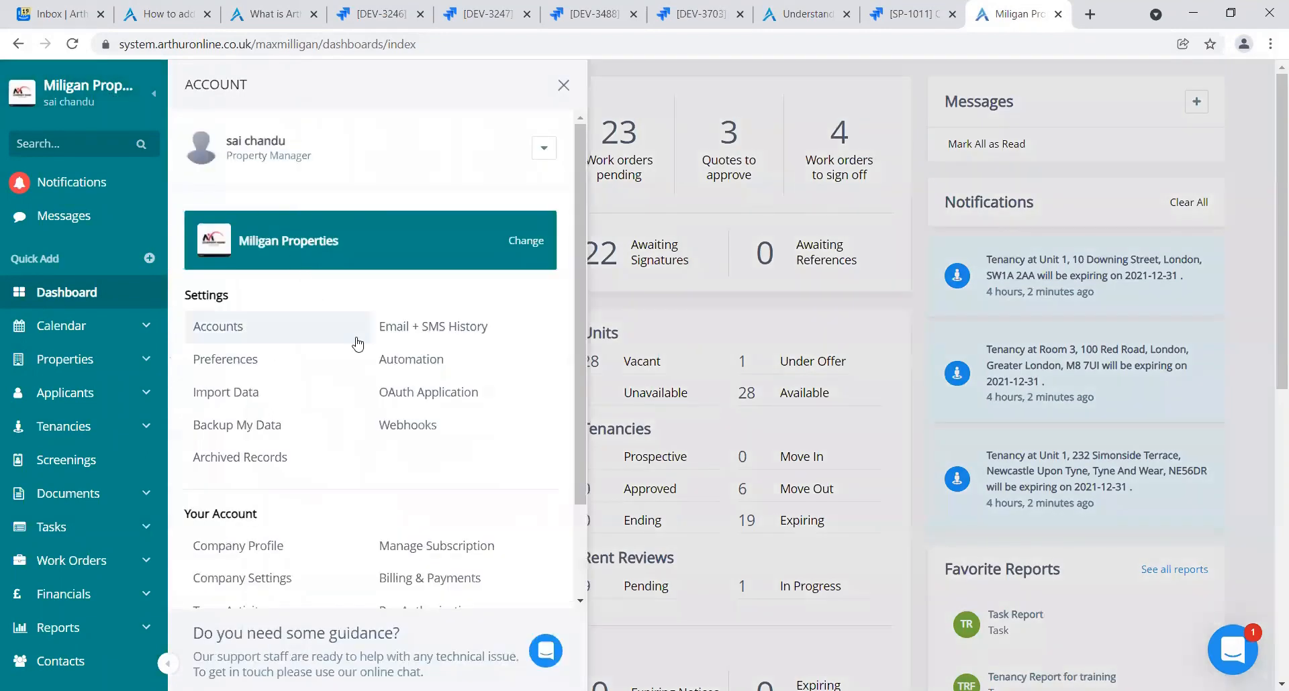
pyautogui.click(423, 363)
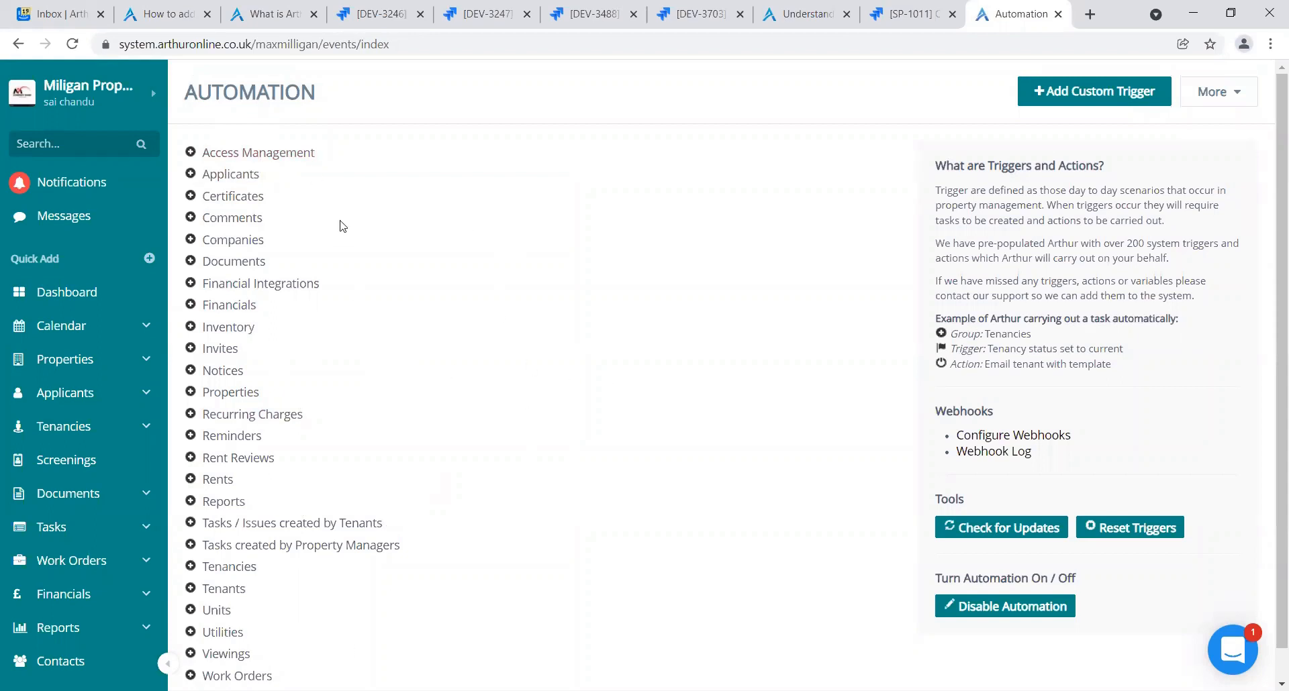
# Examine the triggers in the Applicants group and the action listed under "Applicant added via Middleware"
pyautogui.click(190, 176)
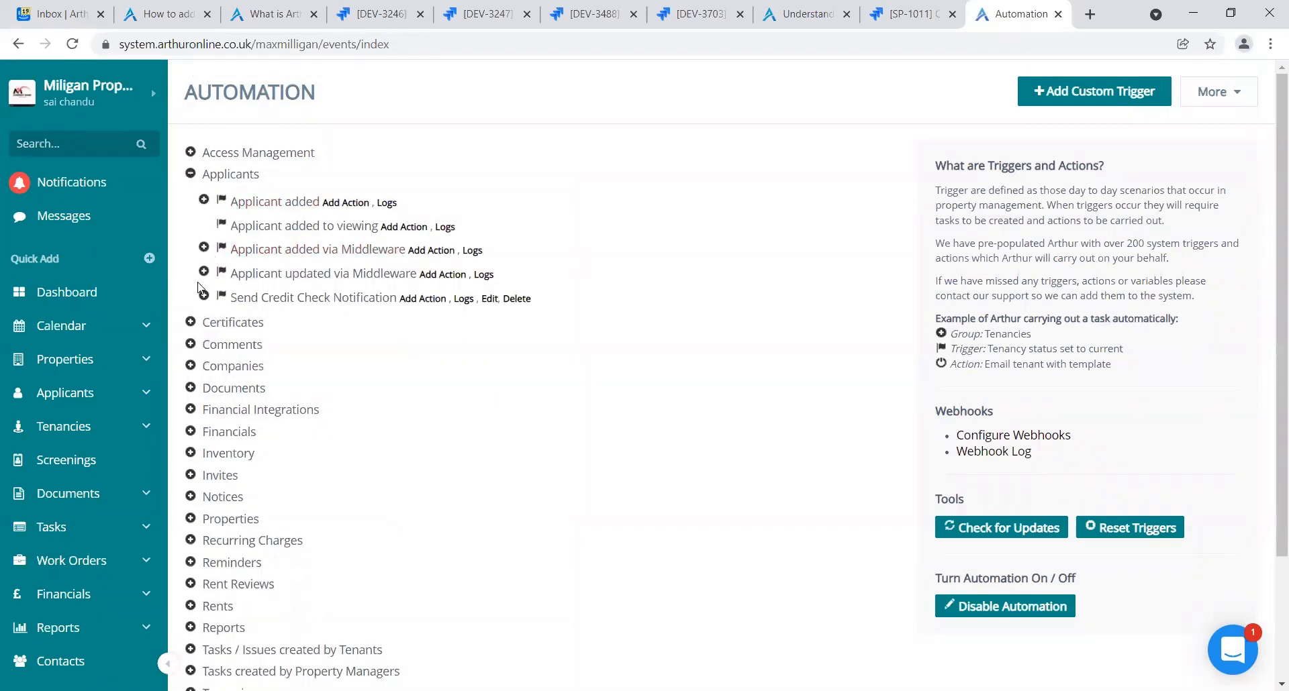
pyautogui.click(204, 247)
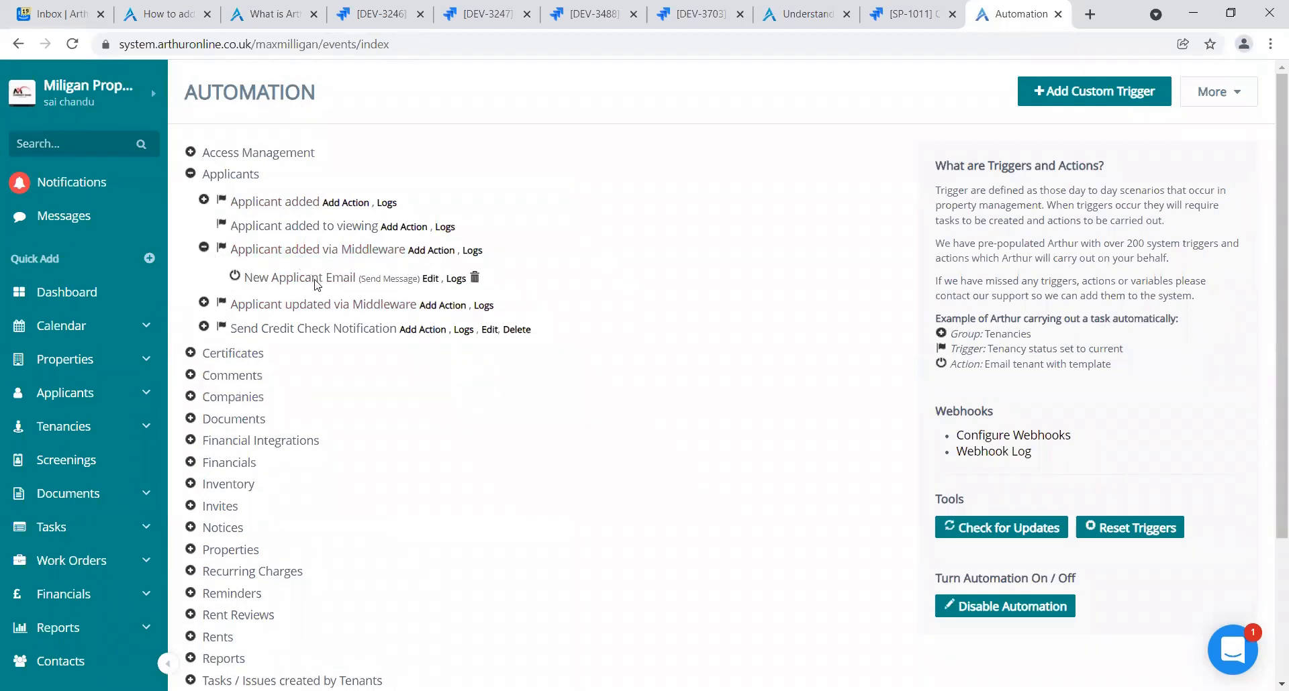
pyautogui.click(191, 176)
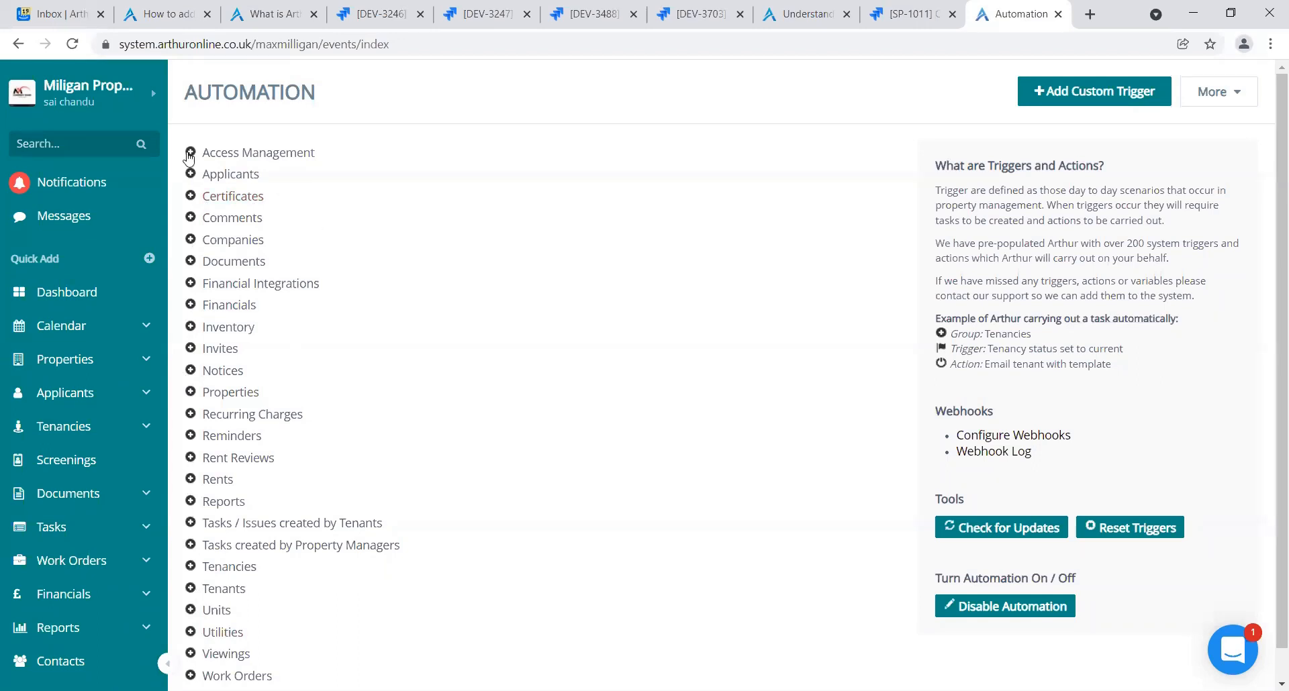
pyautogui.click(190, 174)
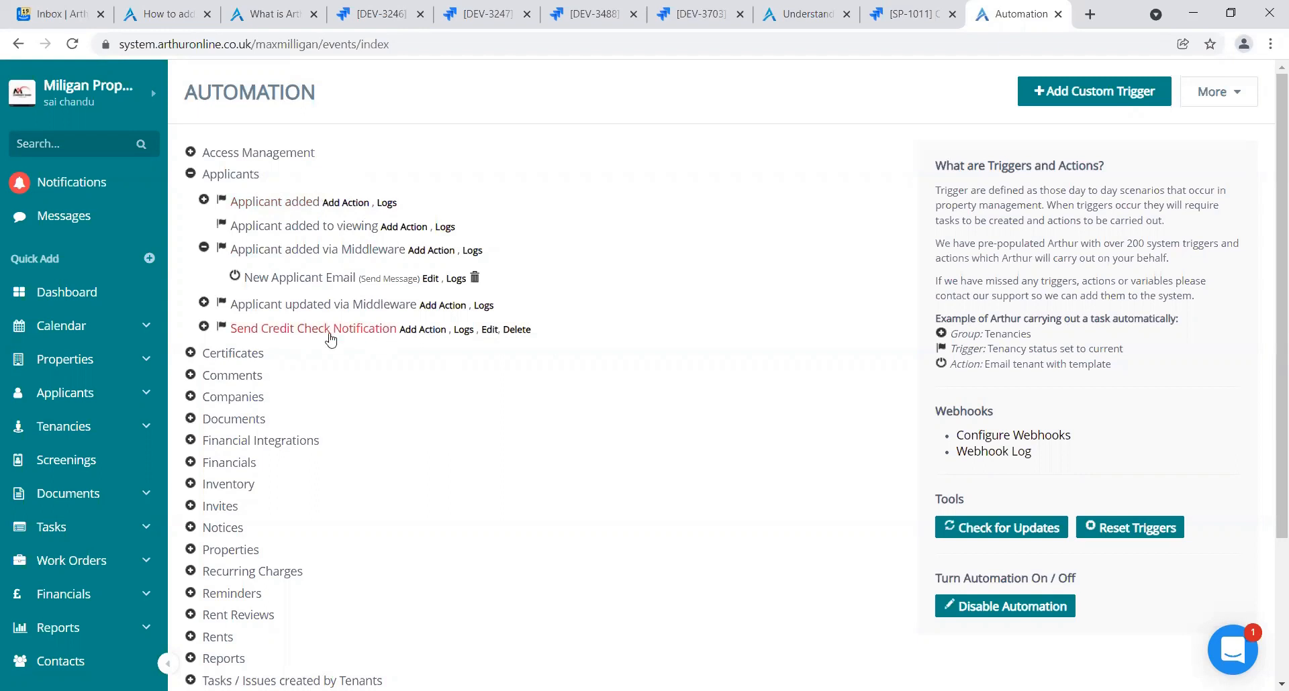
pyautogui.click(192, 174)
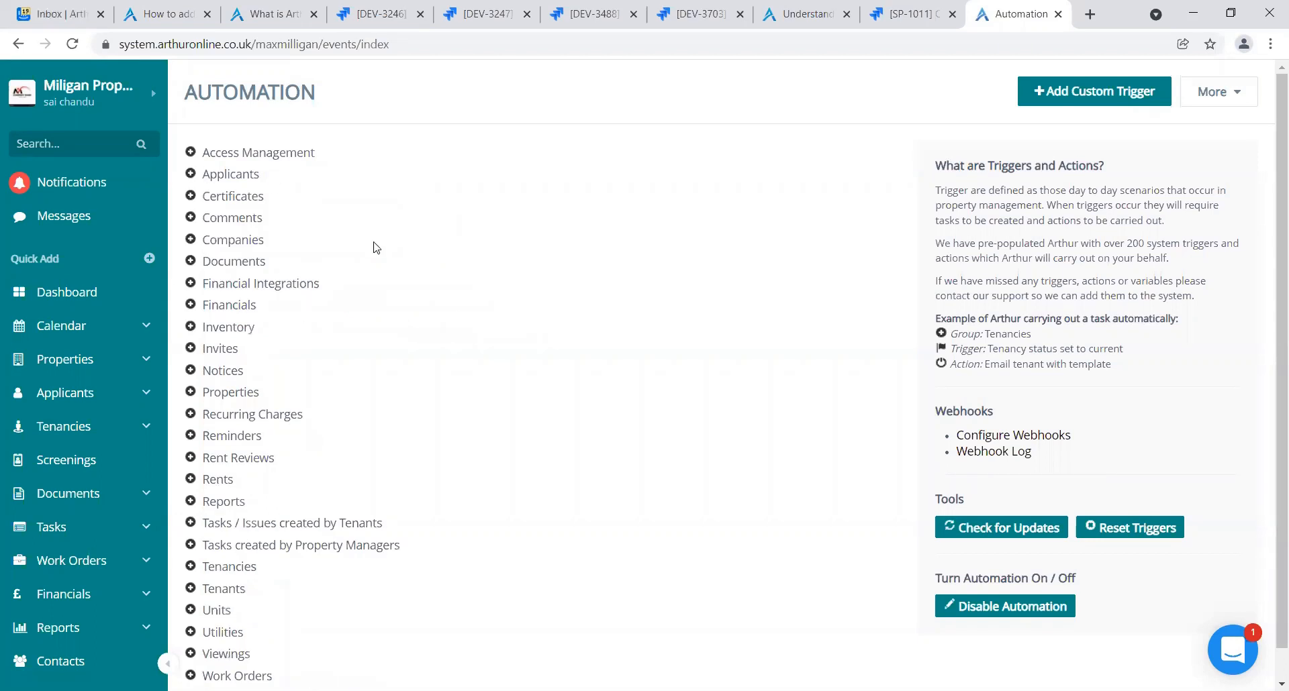
pyautogui.click(191, 173)
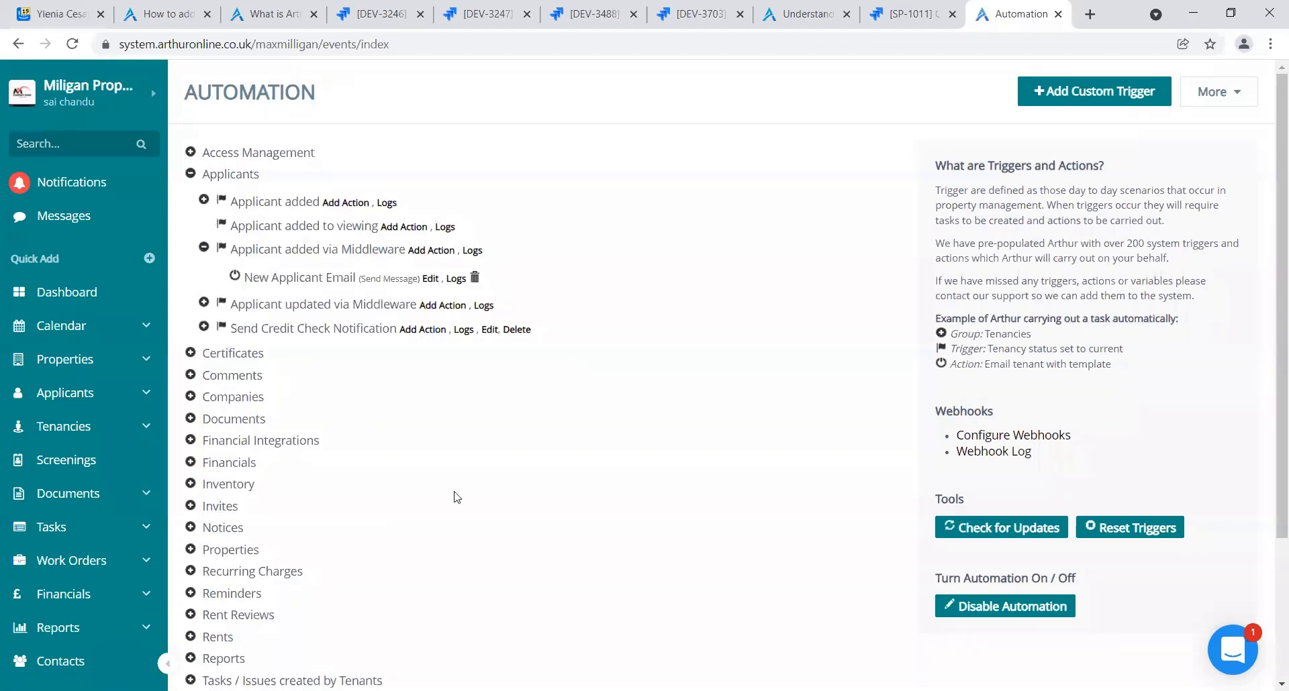
# Expand the Tenancies group and start a new action for the "Tenancy status set to prospective" trigger
pyautogui.scroll(-2, 1270, 418)
pyautogui.scroll(-2, 1271, 417)
pyautogui.scroll(-1, 1270, 408)
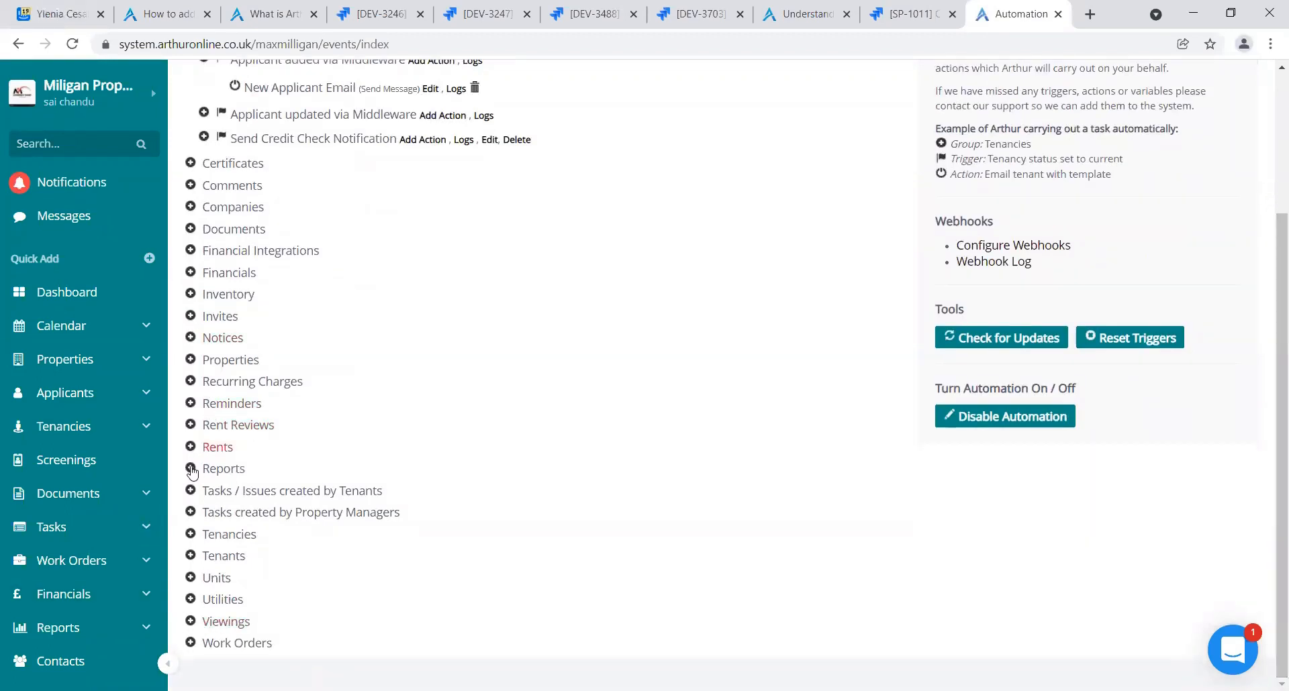
pyautogui.click(191, 534)
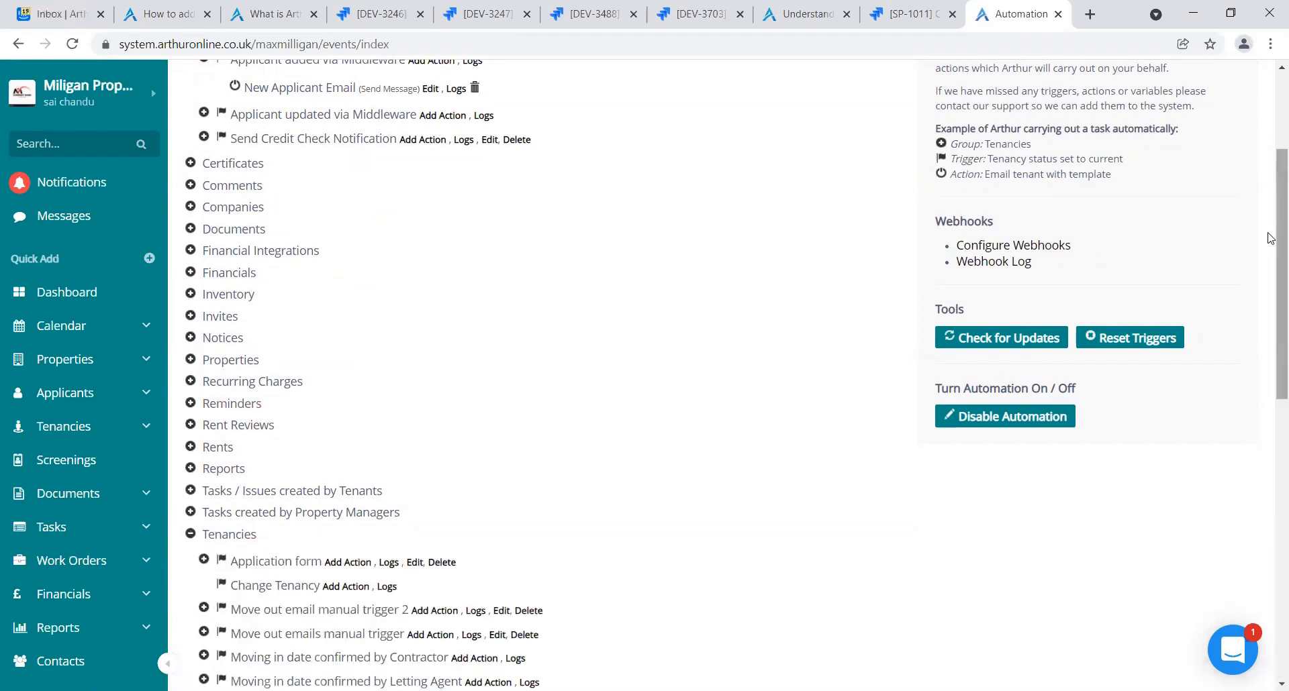
pyautogui.scroll(-8, 1270, 368)
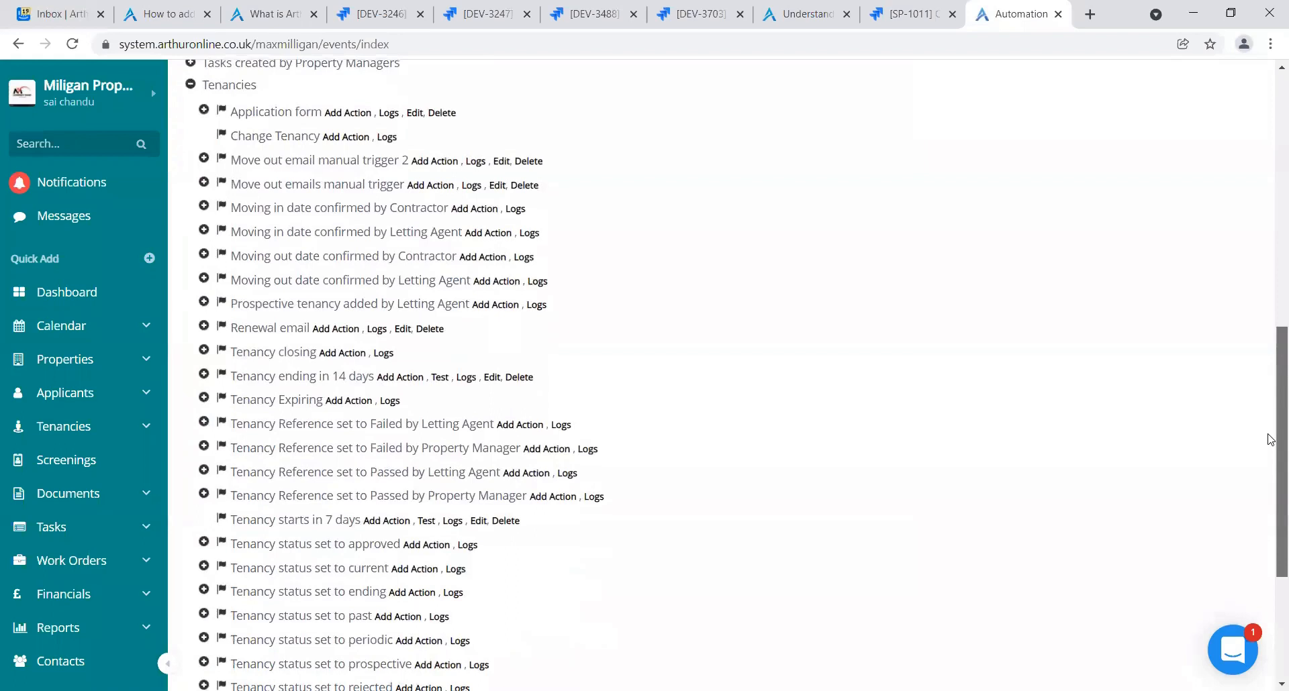
pyautogui.scroll(-1, 1270, 476)
pyautogui.scroll(1, 1270, 477)
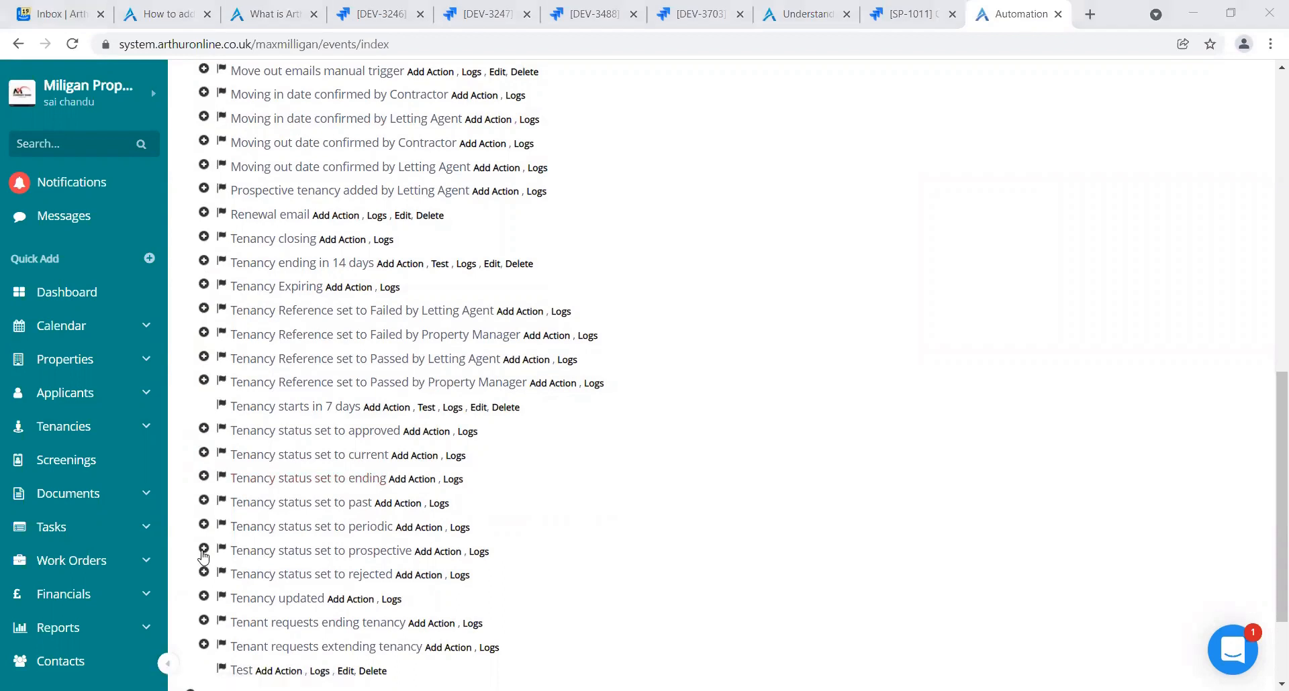
pyautogui.click(437, 552)
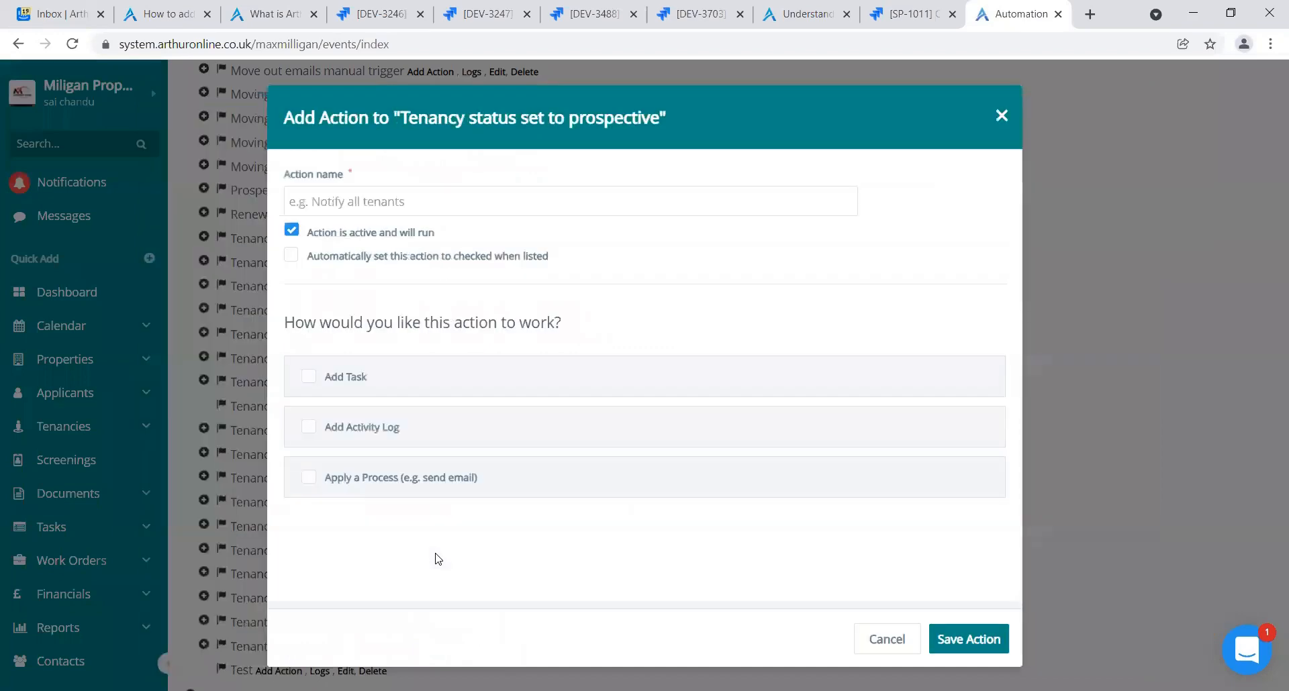
# Name the new action "Welcome Email to Tenant"
pyautogui.click(412, 202)
pyautogui.write('Em')
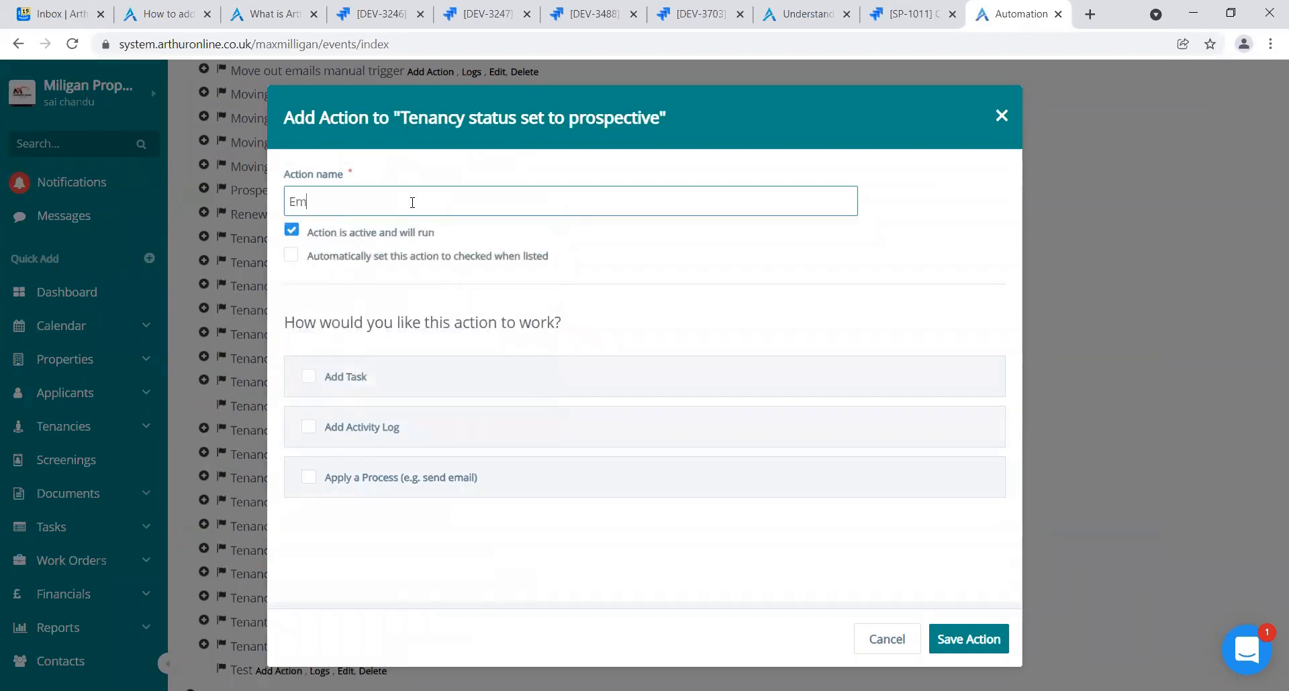
pyautogui.write('ail Tenant')
pyautogui.click(291, 201)
pyautogui.write('Welcome')
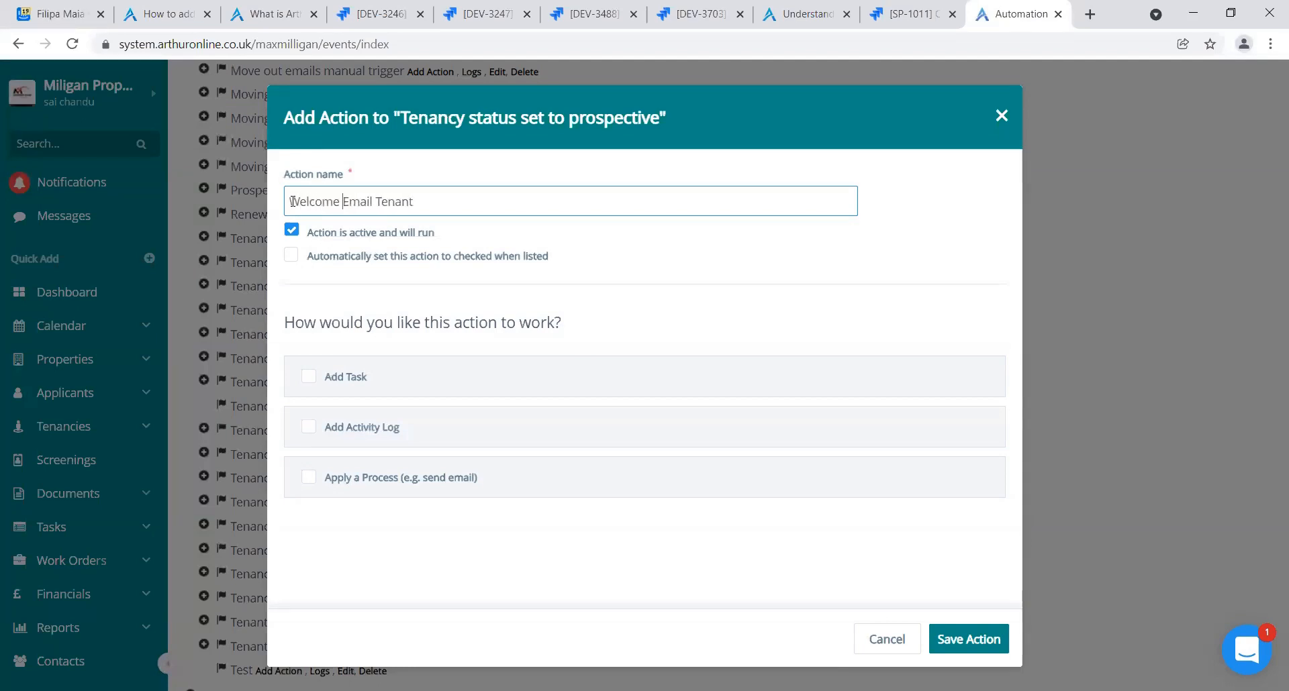
pyautogui.click(376, 203)
pyautogui.write('to')
pyautogui.click(641, 269)
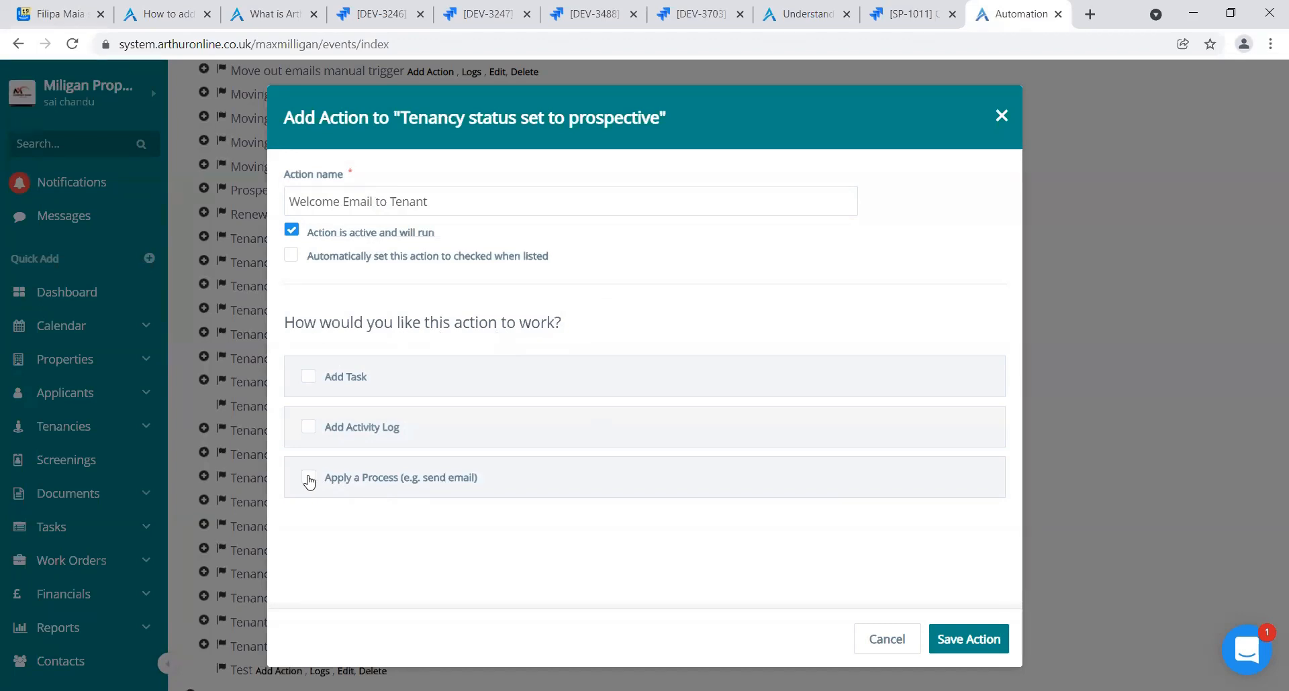
# Make the action apply a Send Message process addressed to Related Tenants with the subject "Welcome Email"
pyautogui.click(309, 478)
pyautogui.moveTo(1017, 310); pyautogui.dragTo(1000, 417)
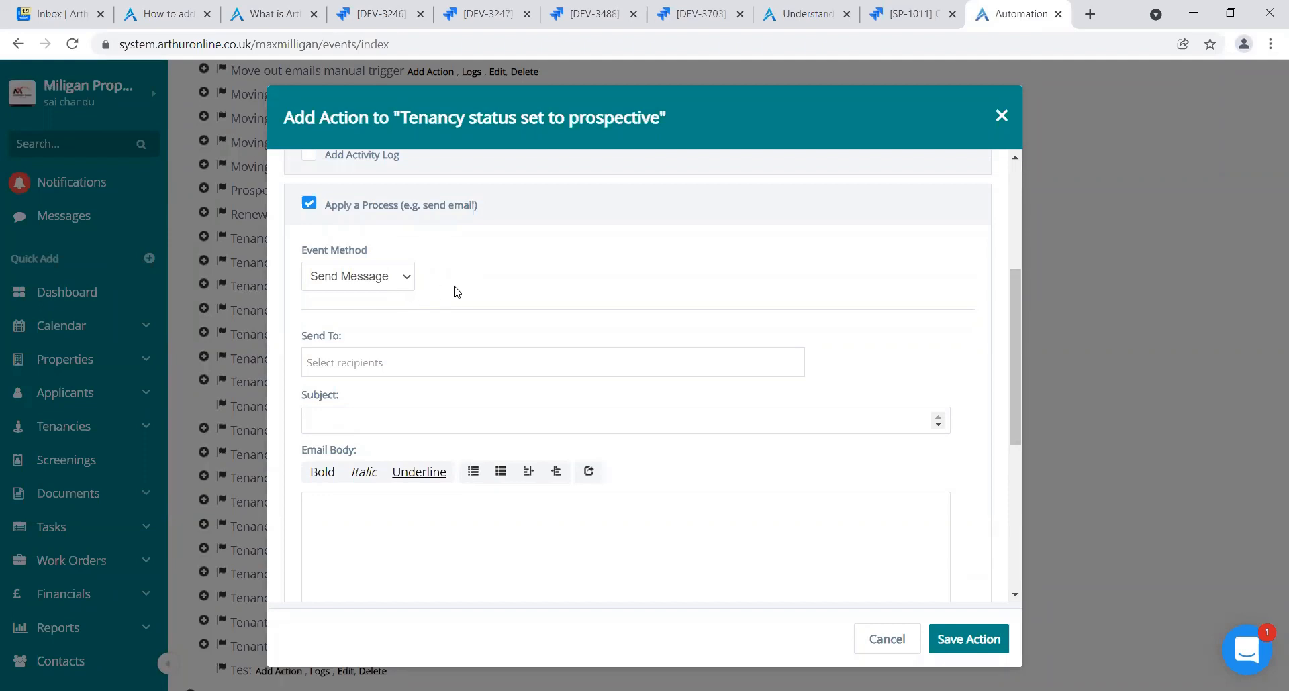
pyautogui.moveTo(1020, 326); pyautogui.dragTo(1020, 367)
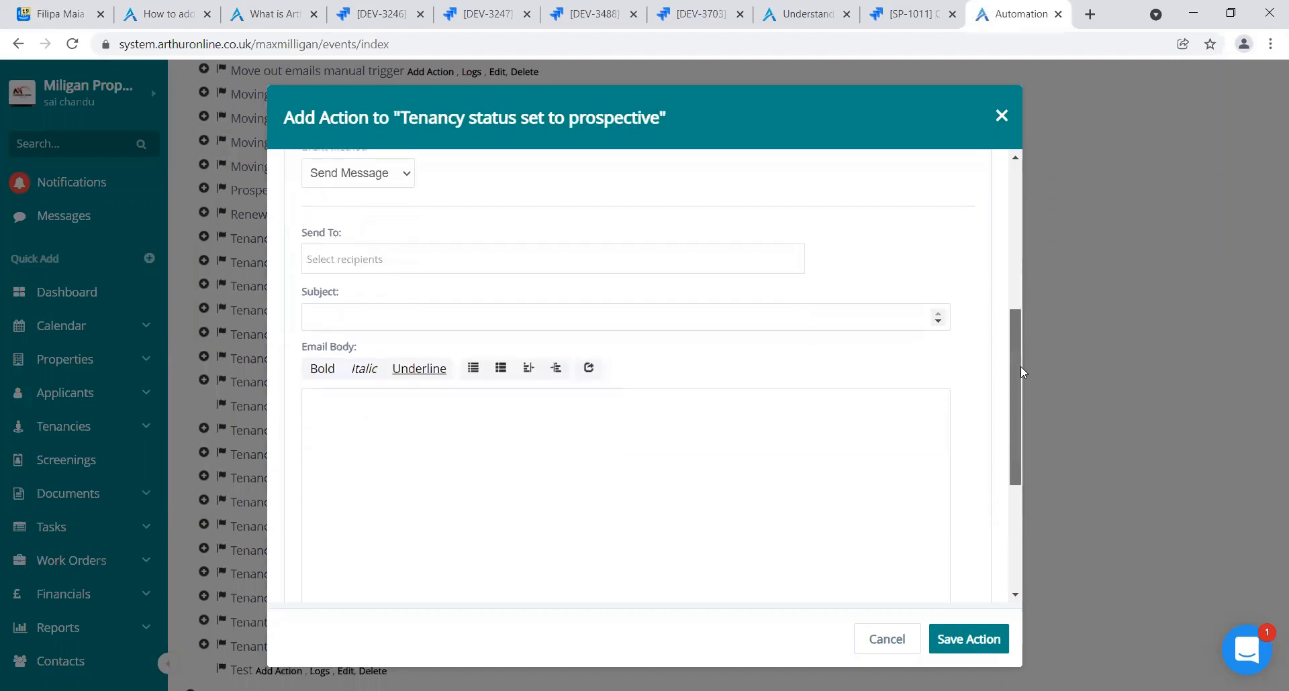
pyautogui.click(602, 259)
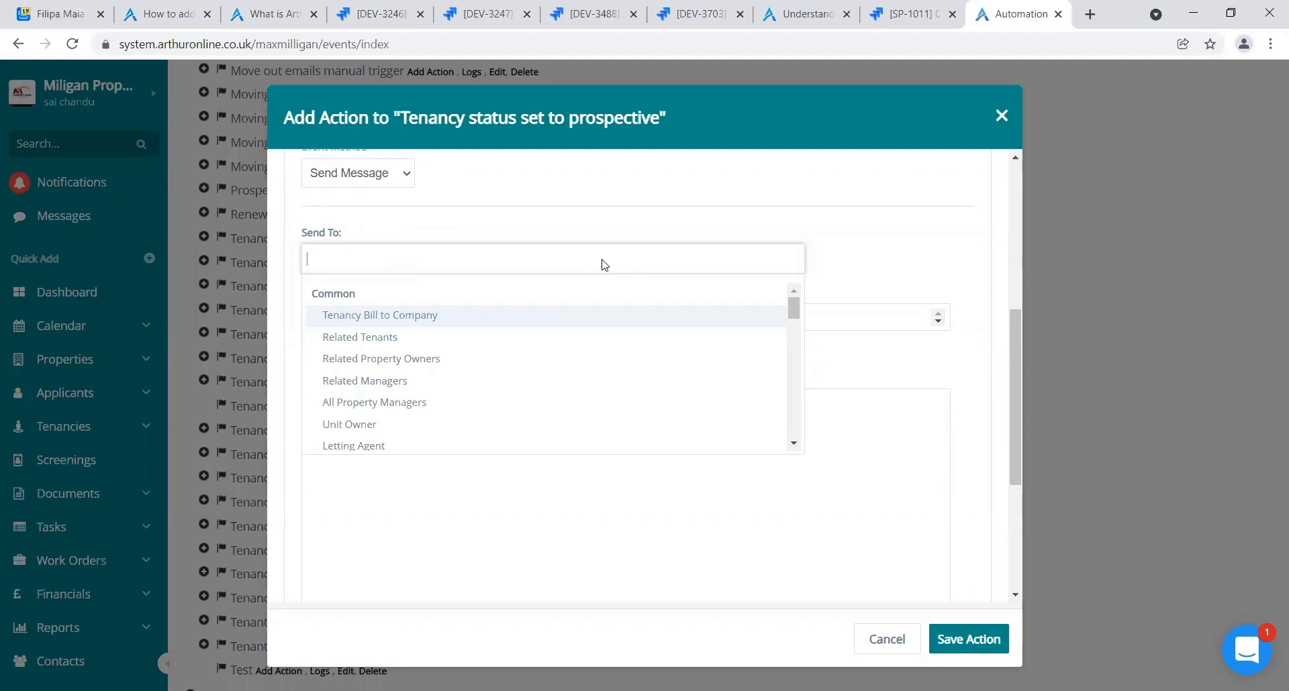
pyautogui.click(480, 343)
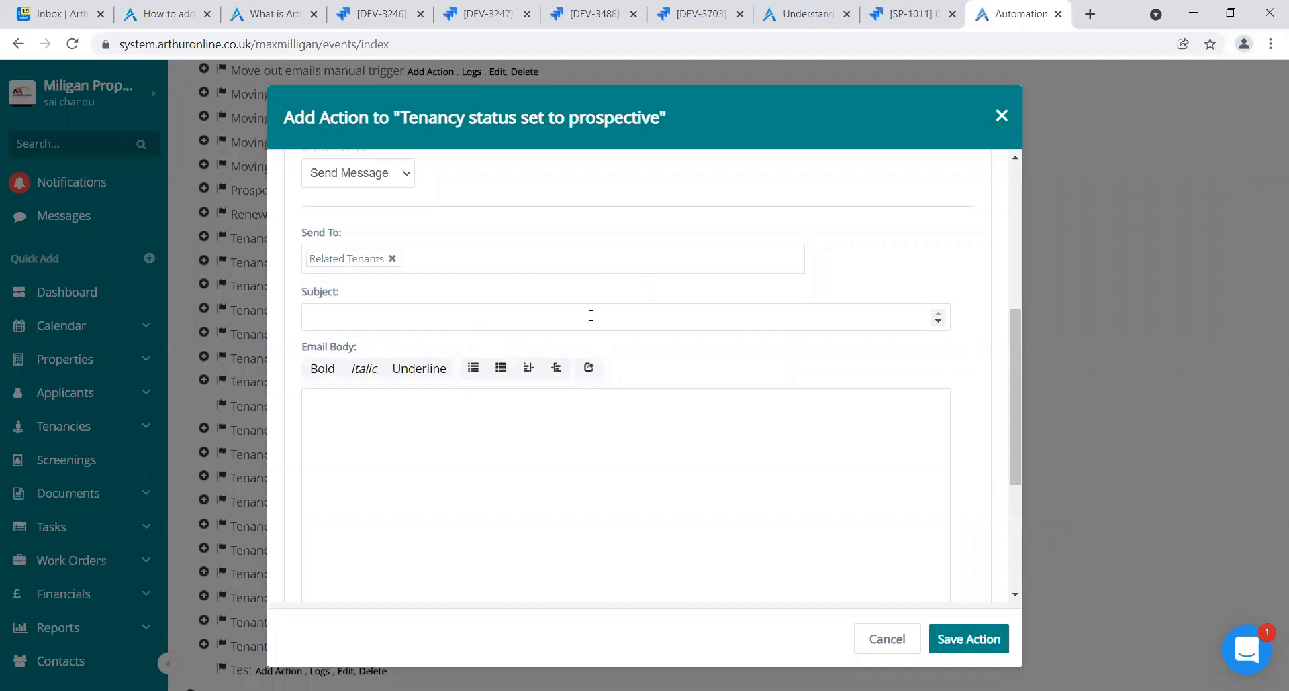
pyautogui.write('Welcome Email')
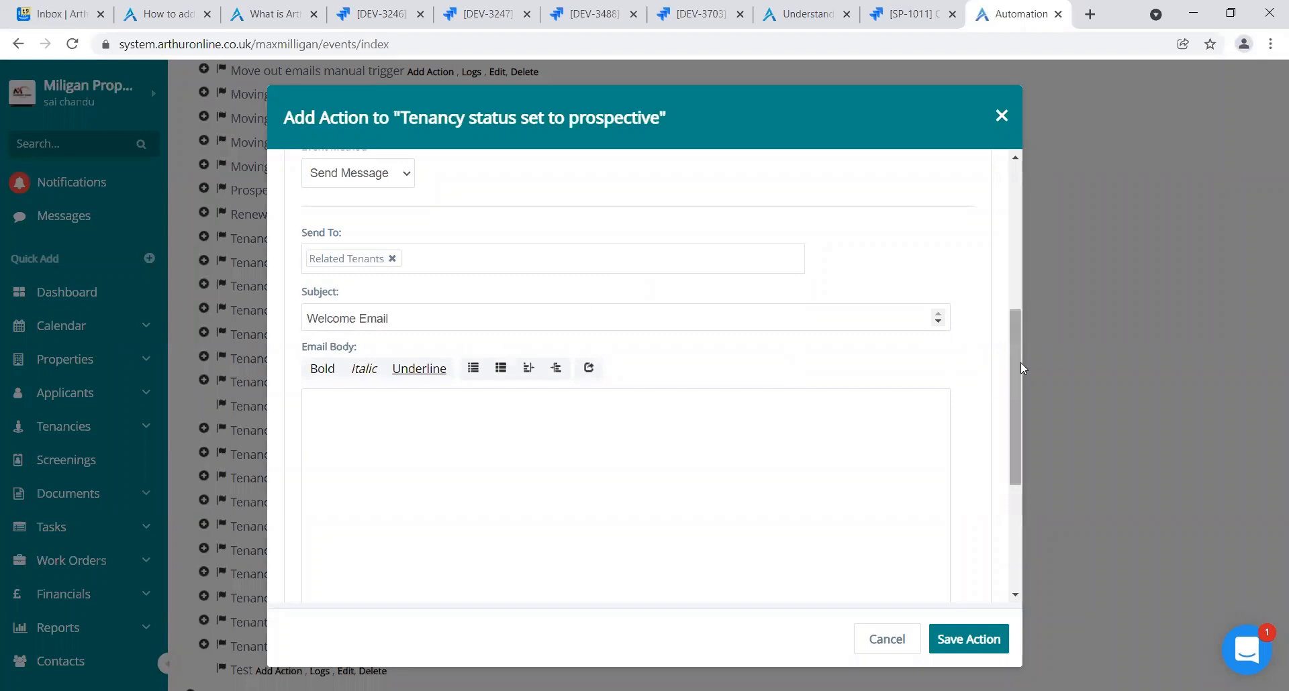
# Begin the email body with "Hi", the To First Name variable and a comma, followed by "Welcome to new home."
pyautogui.scroll(-3, 1015, 402)
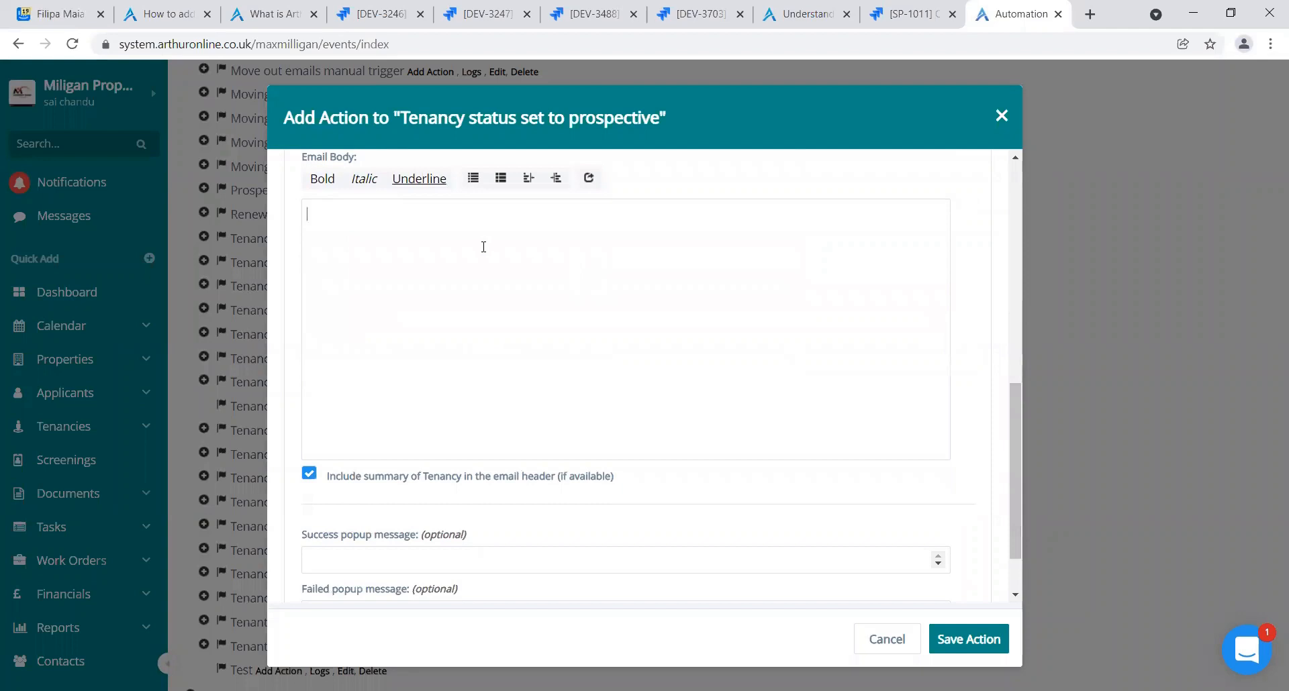
pyautogui.write('Hi')
pyautogui.rightClick(334, 218)
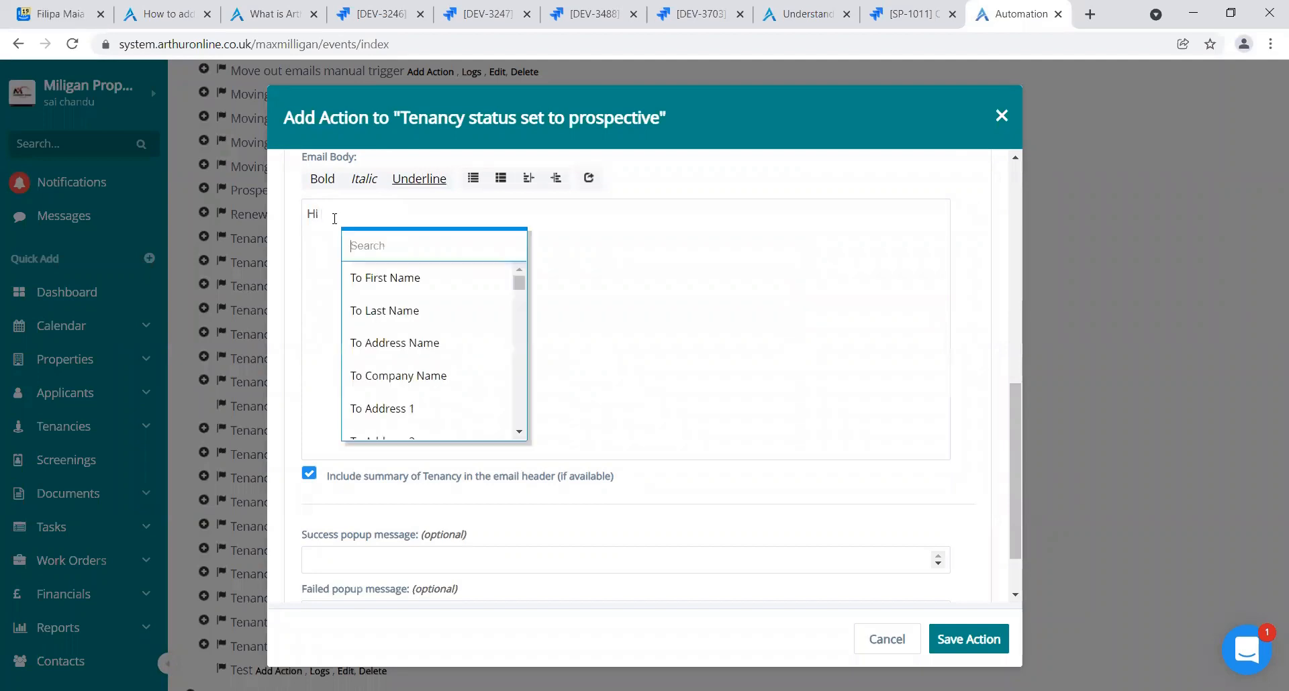
pyautogui.click(447, 285)
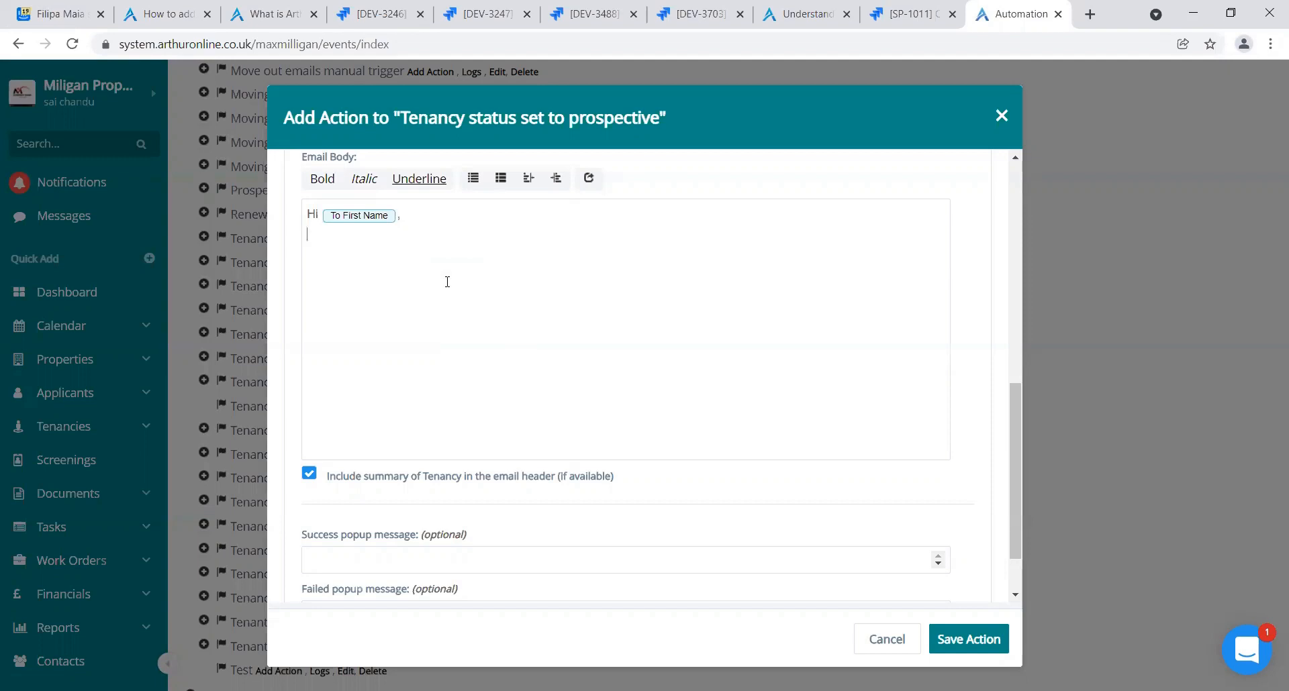
pyautogui.write('Welcome to new home.')
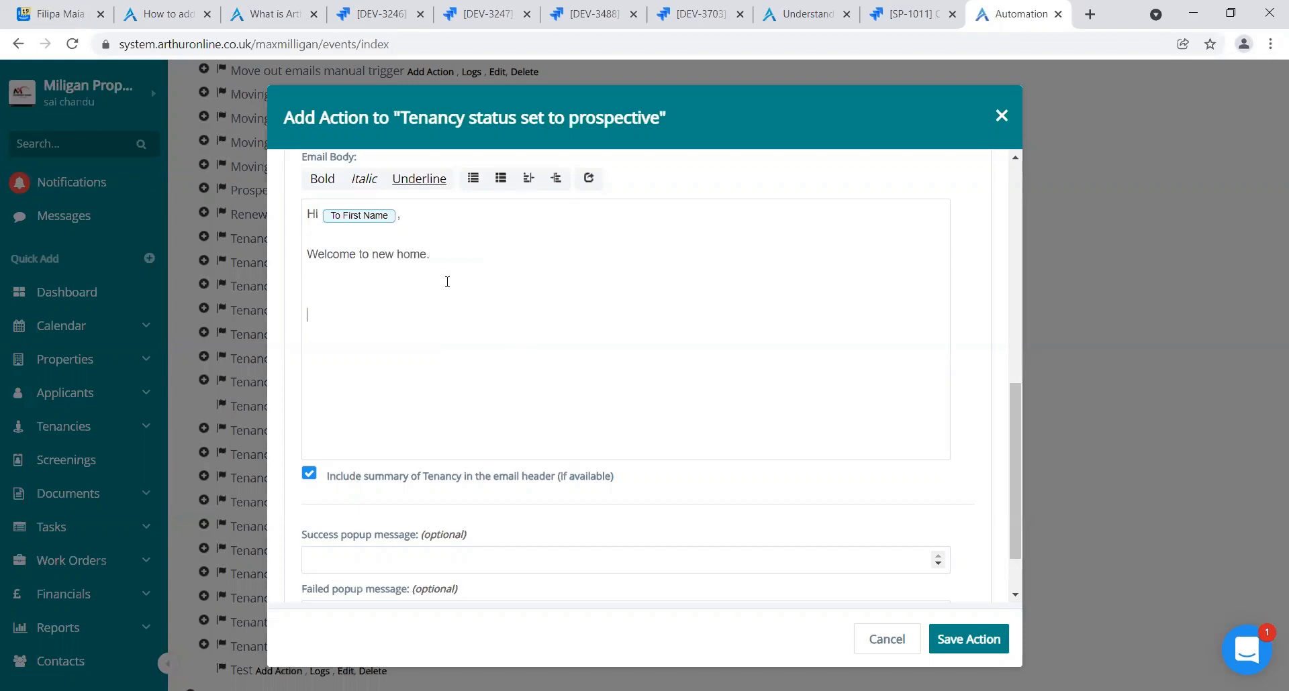
# Close the email body with "Thanks," and the sender's name on separate lines below the welcome text
pyautogui.press('Return')
pyautogui.press('Return')
pyautogui.press('Return')
pyautogui.write('Thanks,')
pyautogui.press('Return')
pyautogui.write('chandu.')
pyautogui.rightClick(358, 334)
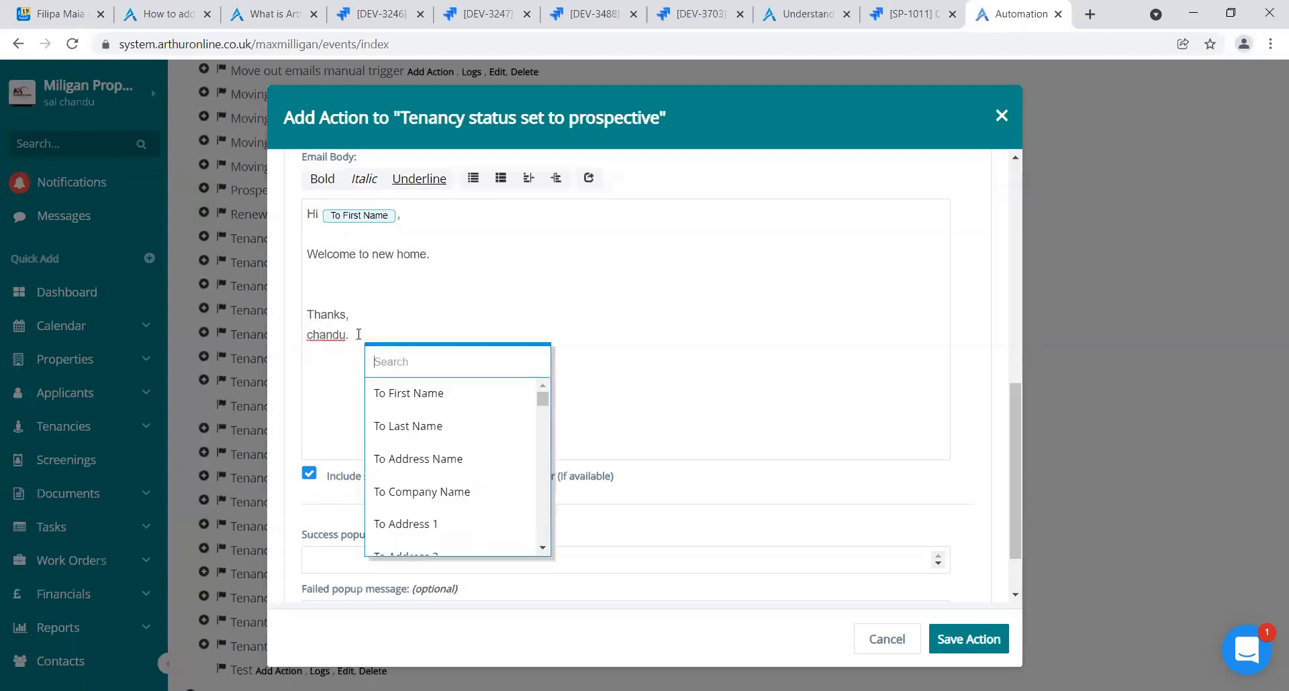
pyautogui.moveTo(545, 398); pyautogui.dragTo(542, 536)
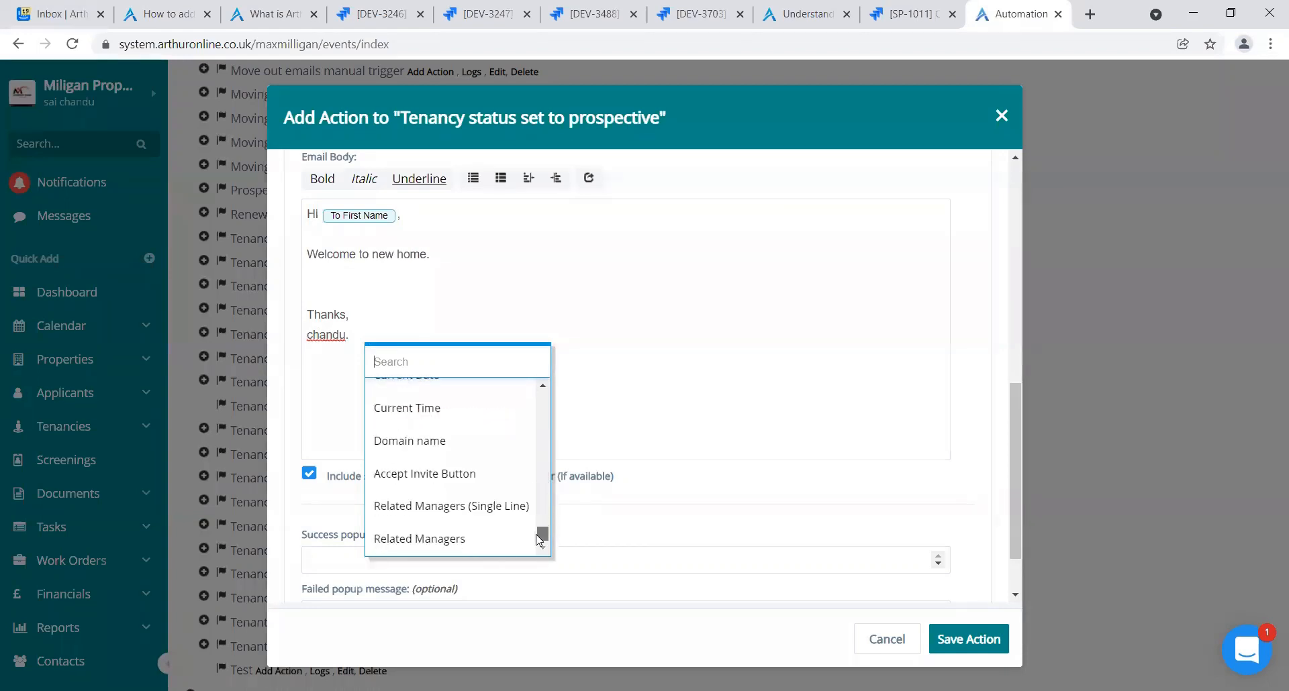
pyautogui.click(606, 345)
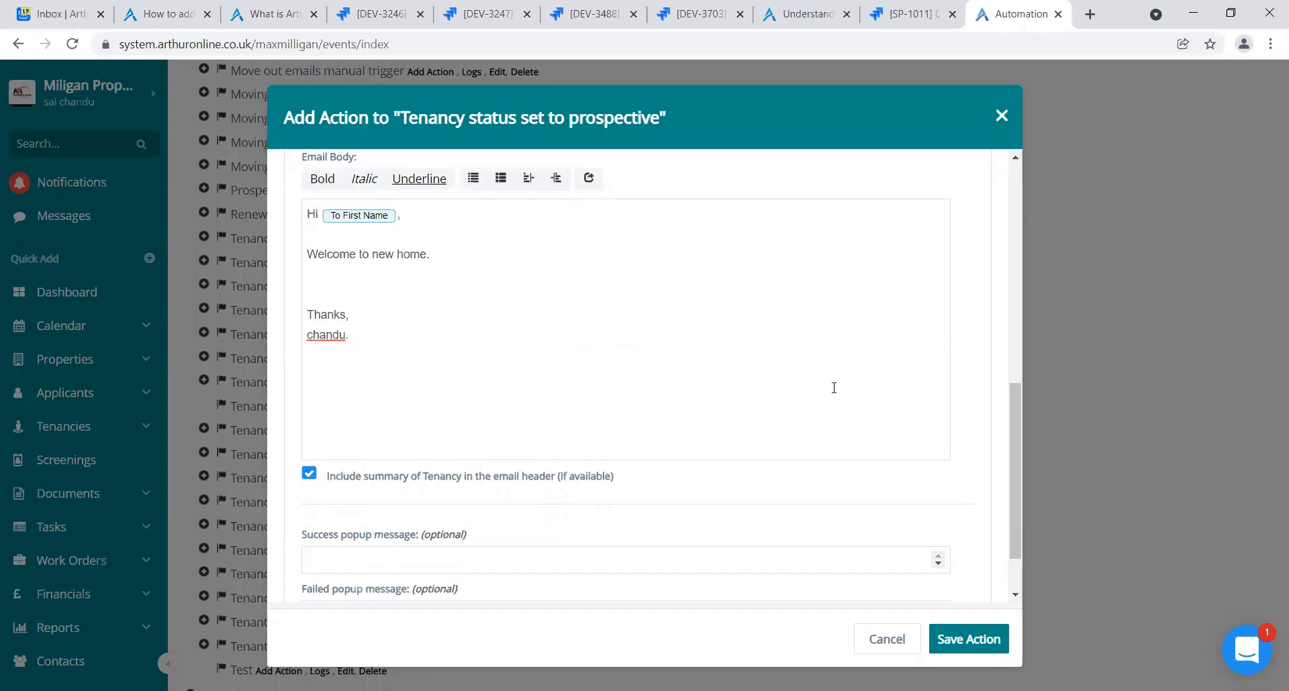
# Save the welcome email action to its trigger
pyautogui.moveTo(1015, 462); pyautogui.dragTo(1015, 510)
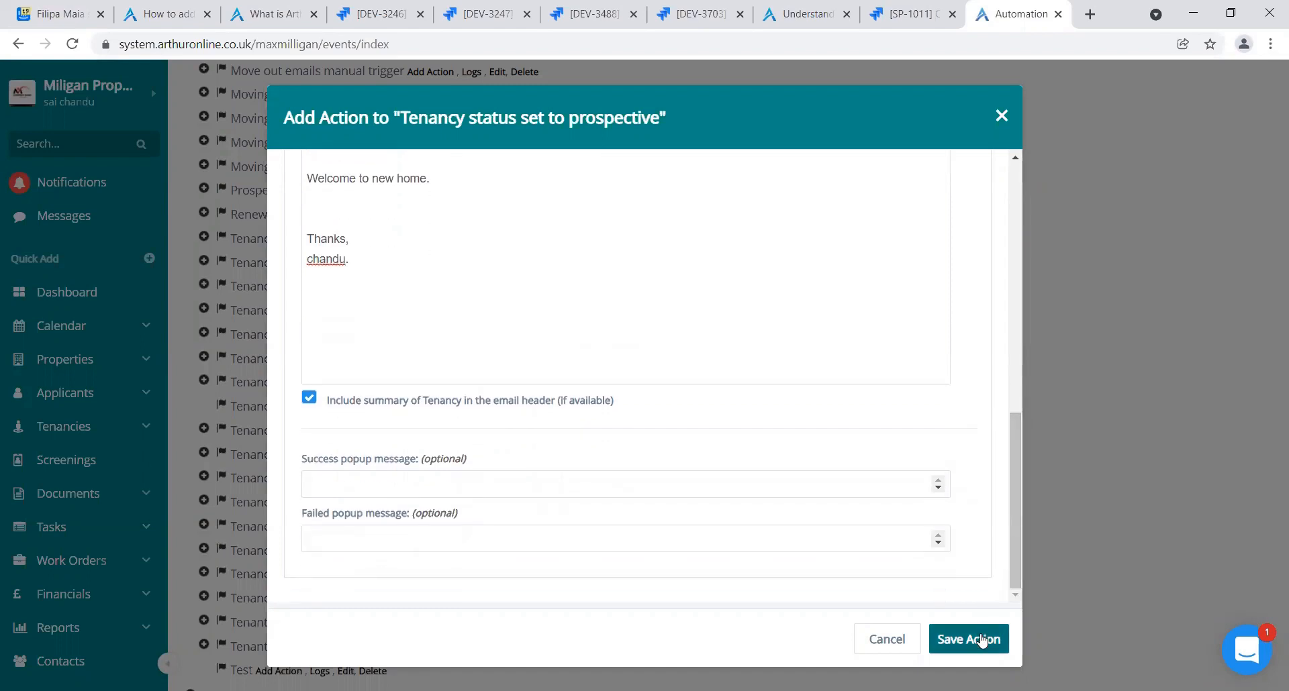
pyautogui.click(981, 640)
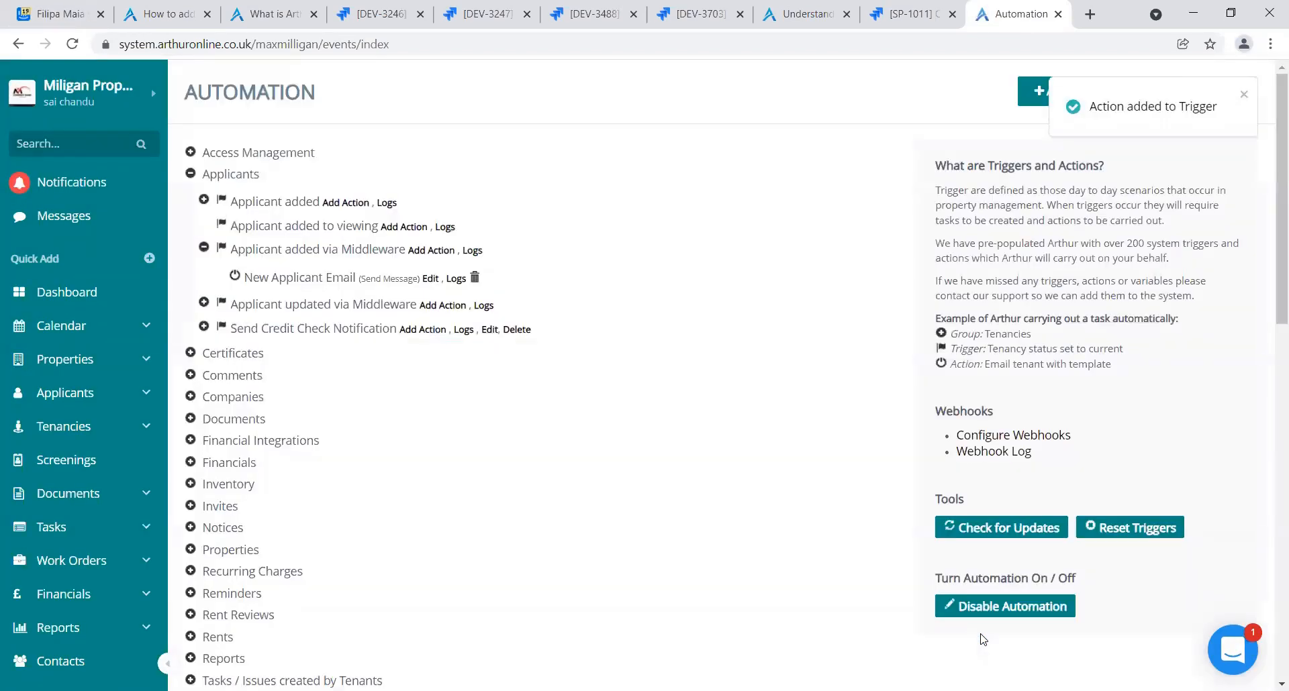
# Open the saved "Welcome Email to Tenant" action under "Tenancy status set to prospective" and review its name, recipients, subject and body
pyautogui.scroll(-3, 1269, 403)
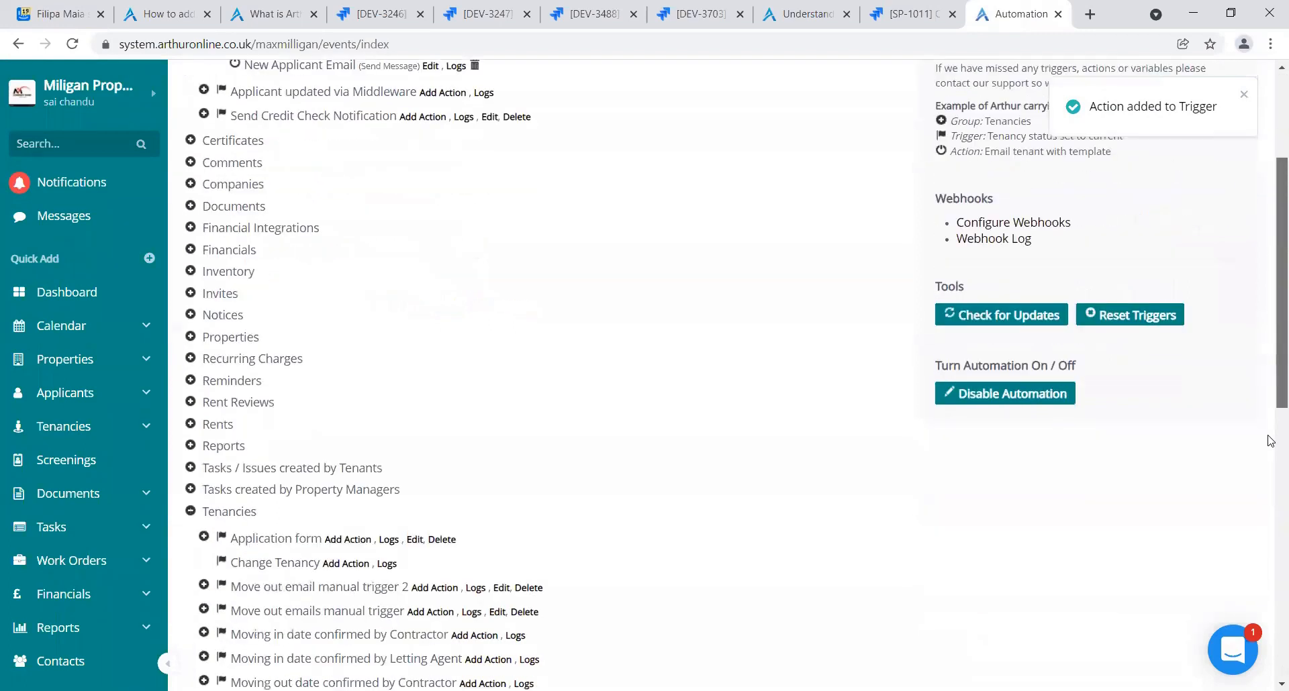
pyautogui.scroll(-10, 1269, 441)
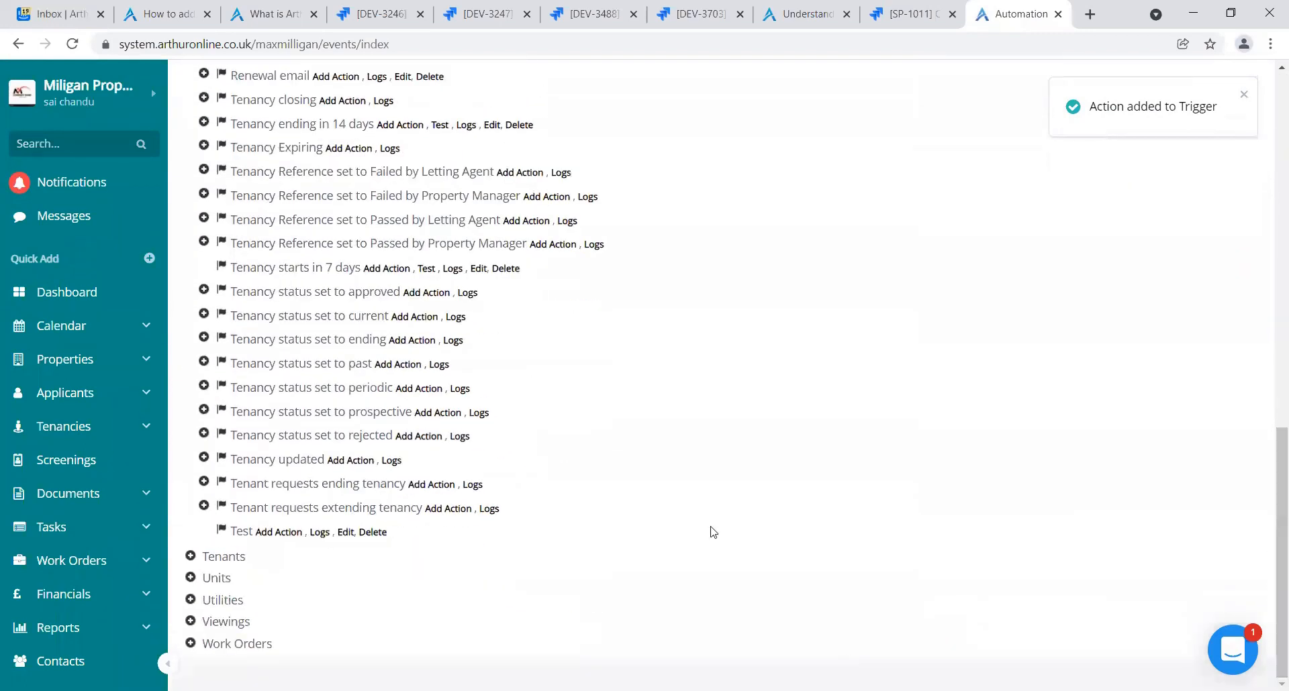
pyautogui.click(204, 411)
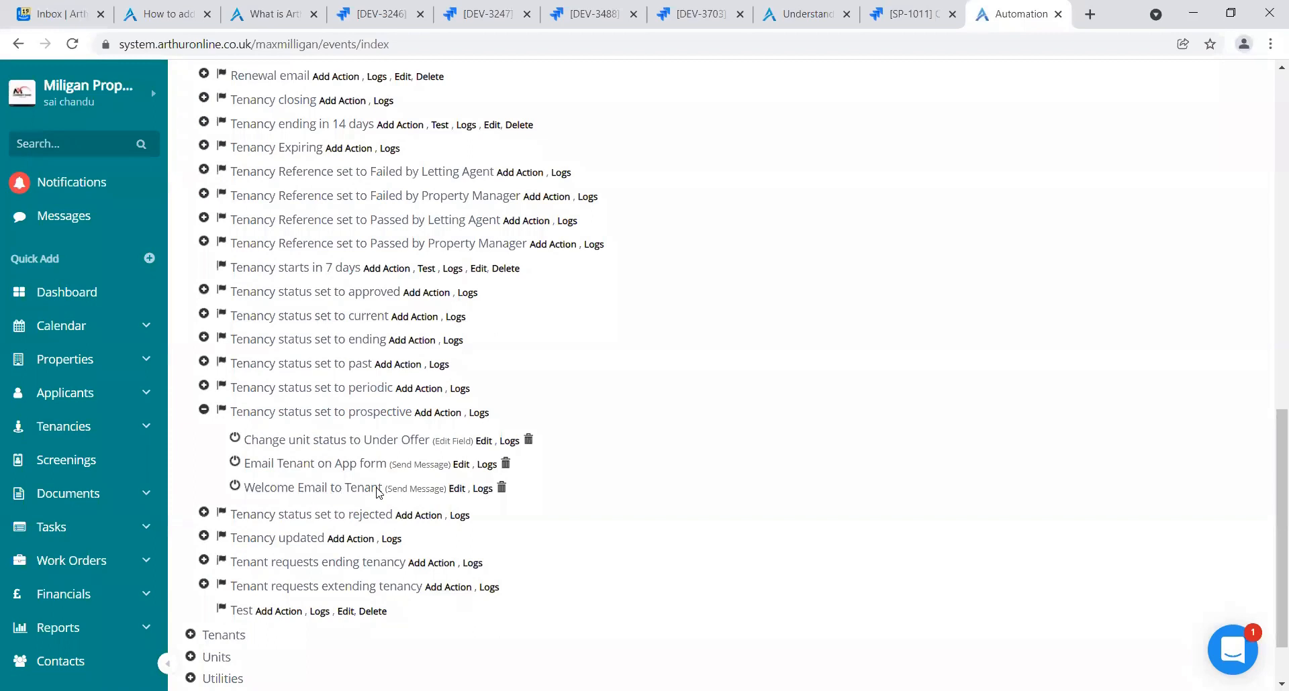
pyautogui.click(457, 490)
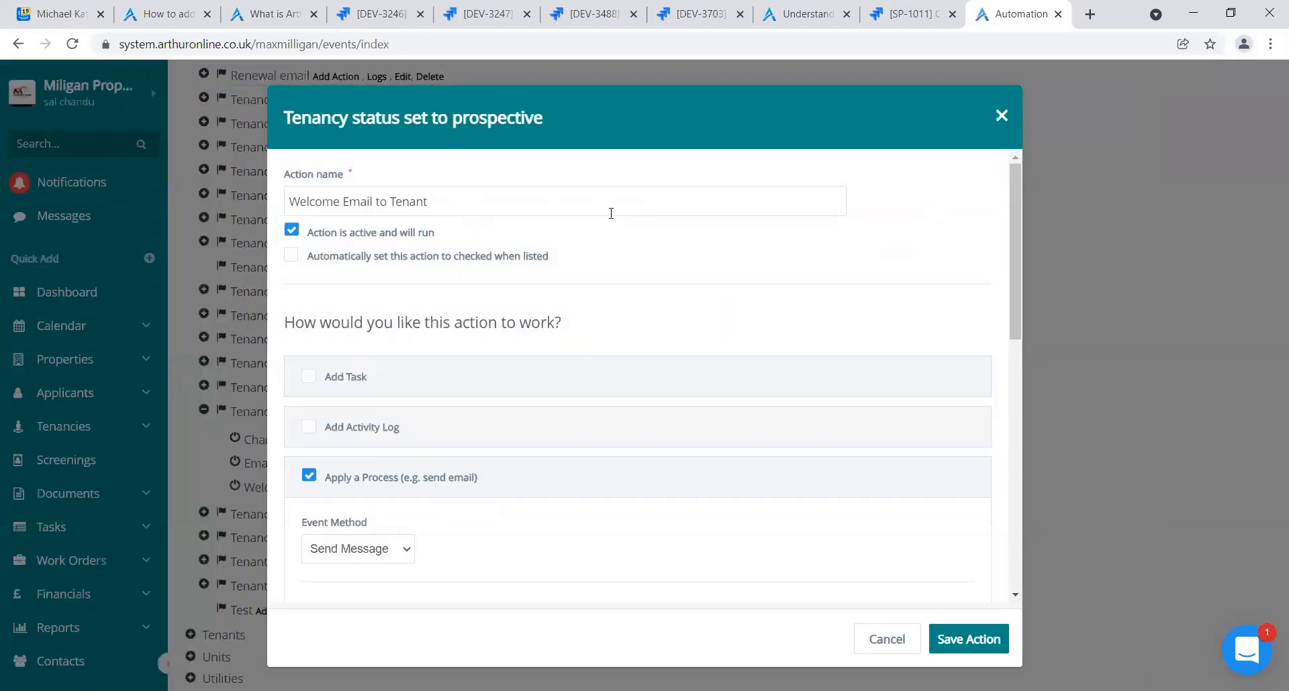
pyautogui.click(581, 199)
pyautogui.click(969, 251)
pyautogui.moveTo(1014, 261); pyautogui.dragTo(702, 351)
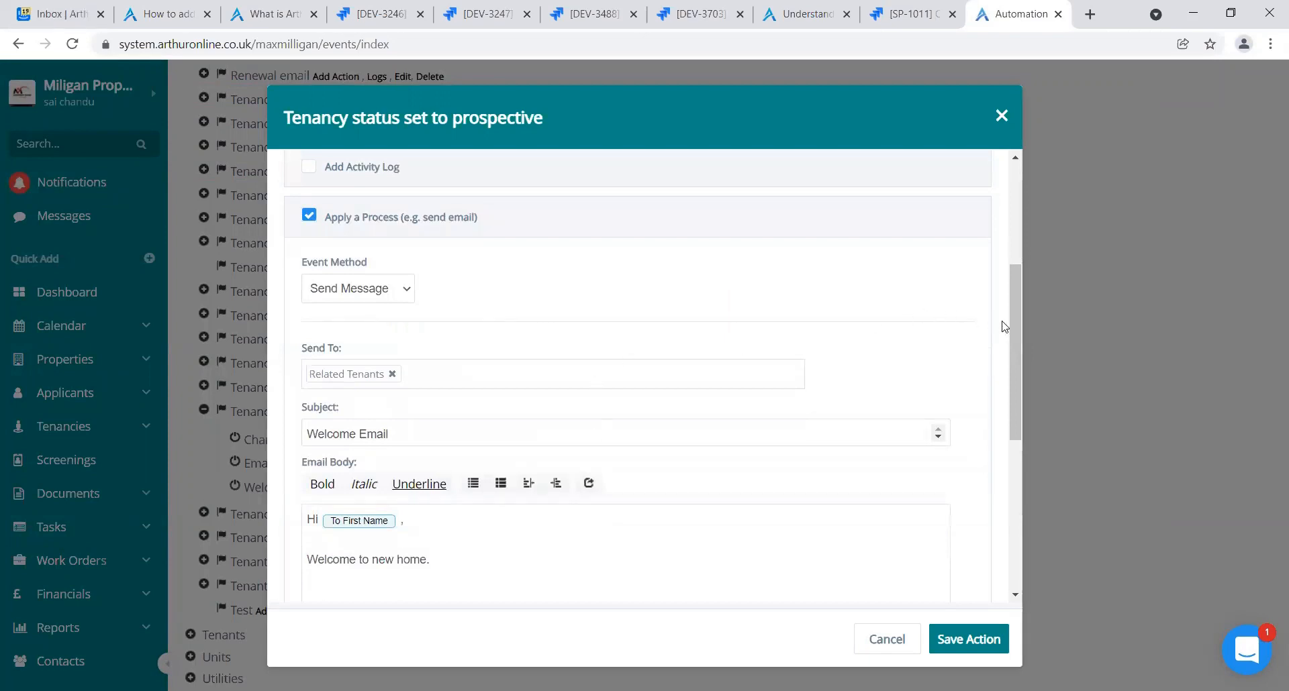
# Check the Send To recipient options and message content of the "Welcome Email to Tenant" action and save the action again
pyautogui.scroll(-2, 1016, 364)
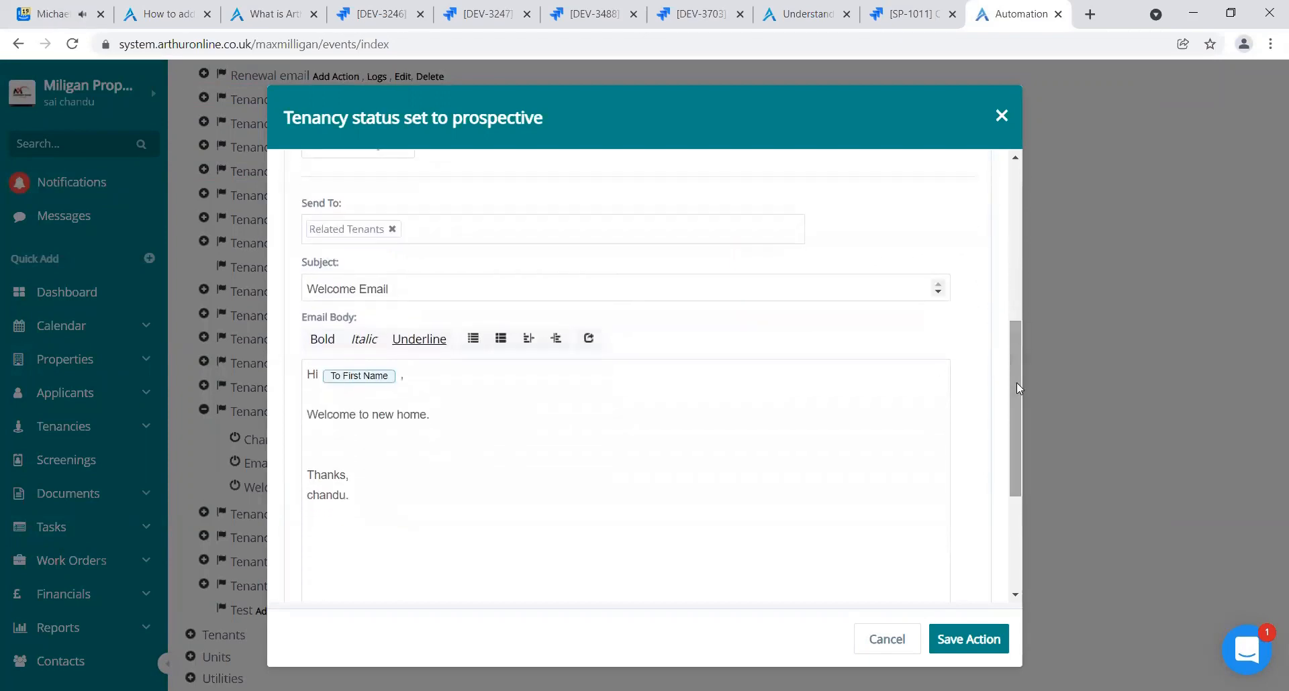
pyautogui.click(535, 223)
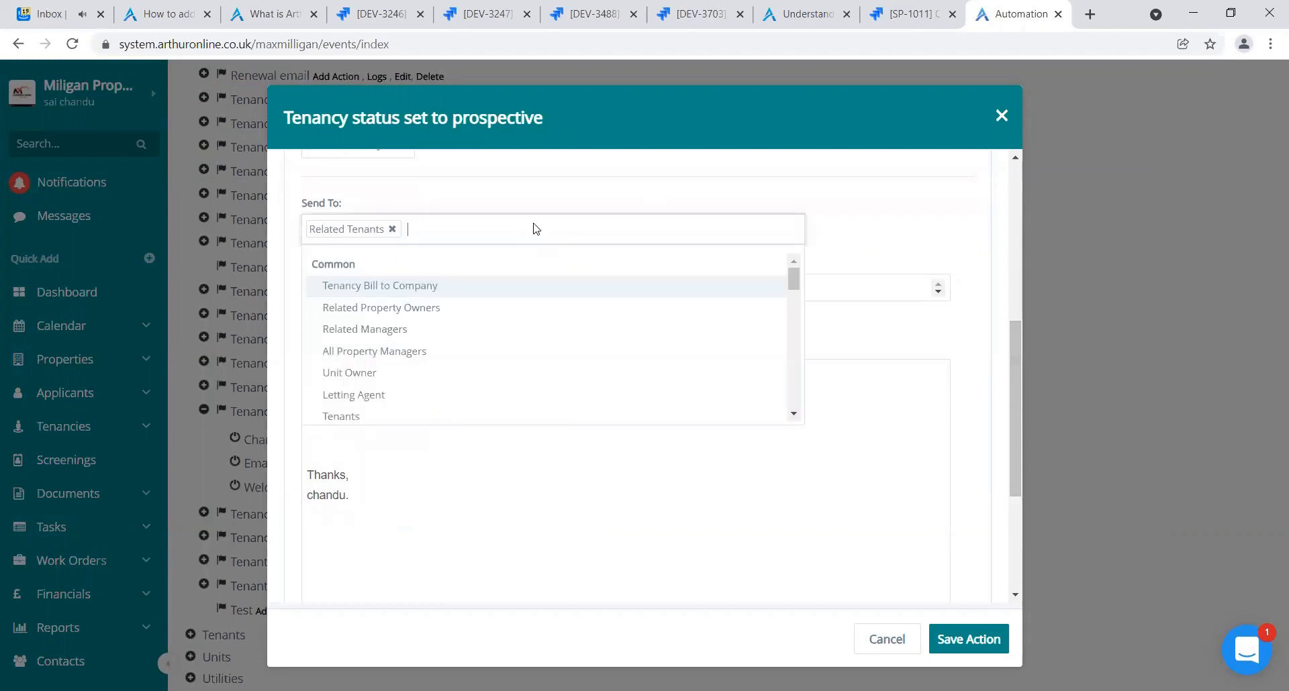
pyautogui.press('Escape')
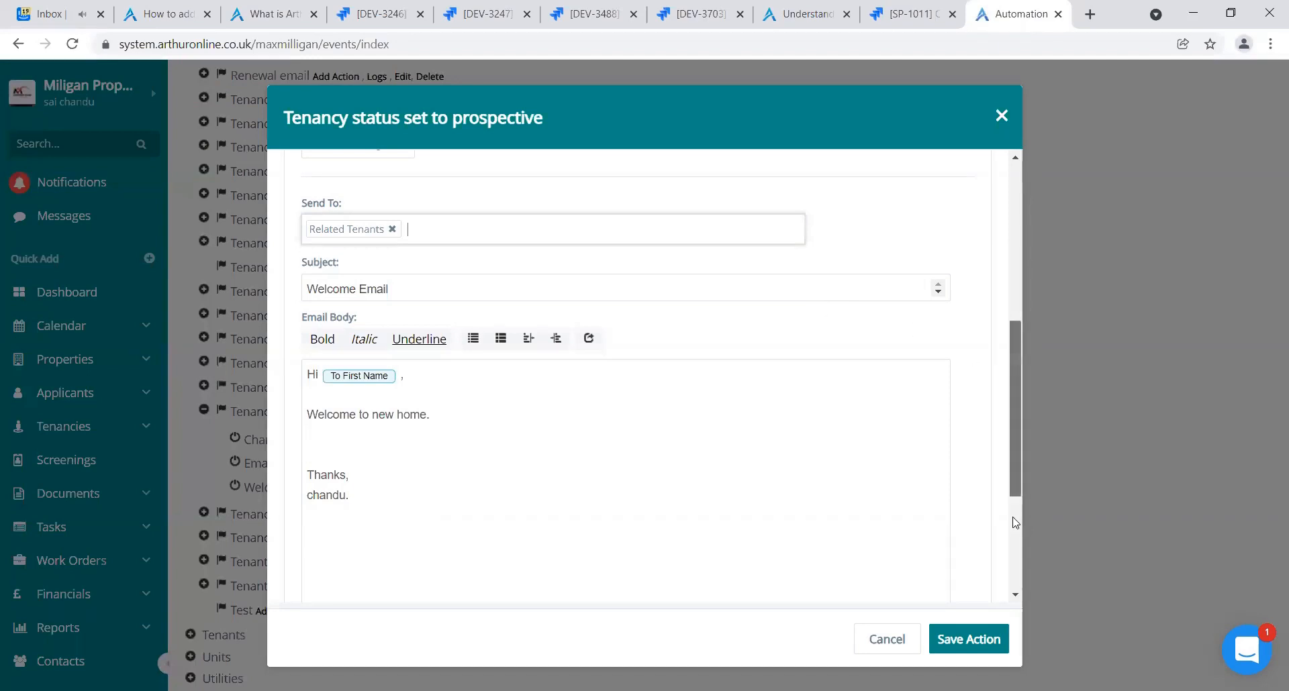
pyautogui.scroll(-3, 1013, 518)
pyautogui.click(982, 648)
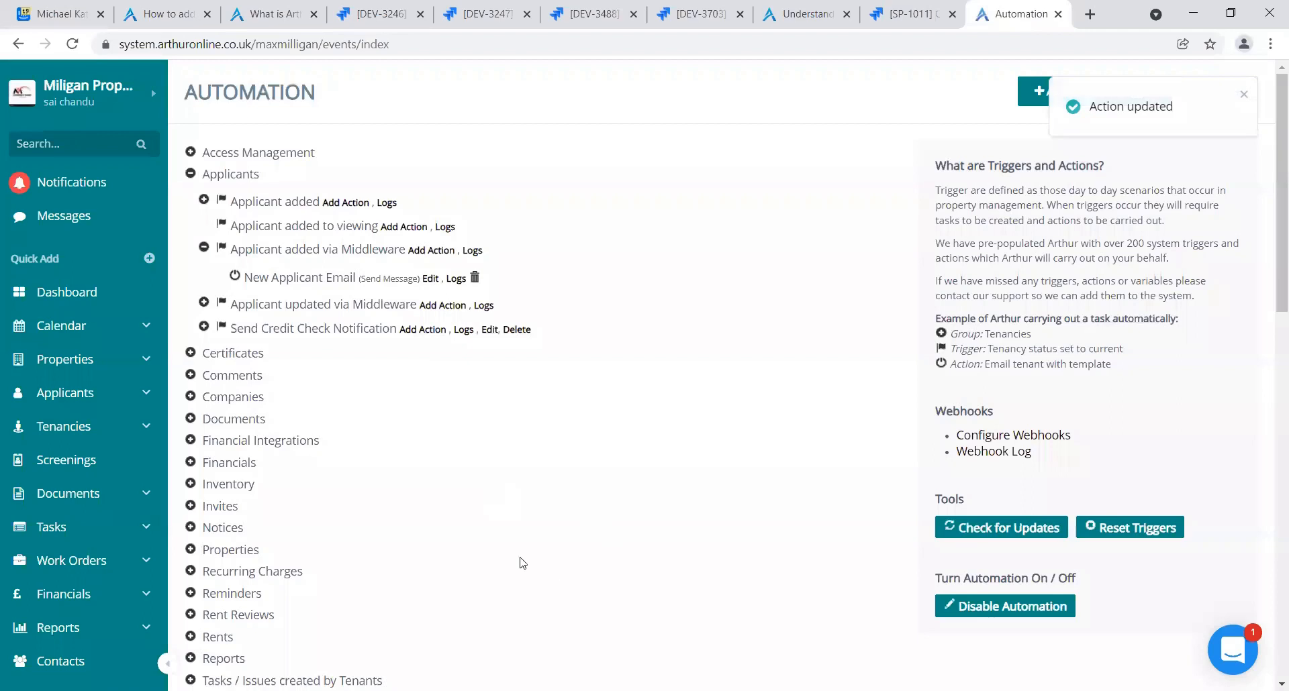
# Delete the "Welcome Email to Tenant" action from the "Tenancy status set to prospective" trigger and confirm the deletion
pyautogui.moveTo(1271, 203); pyautogui.dragTo(1271, 578)
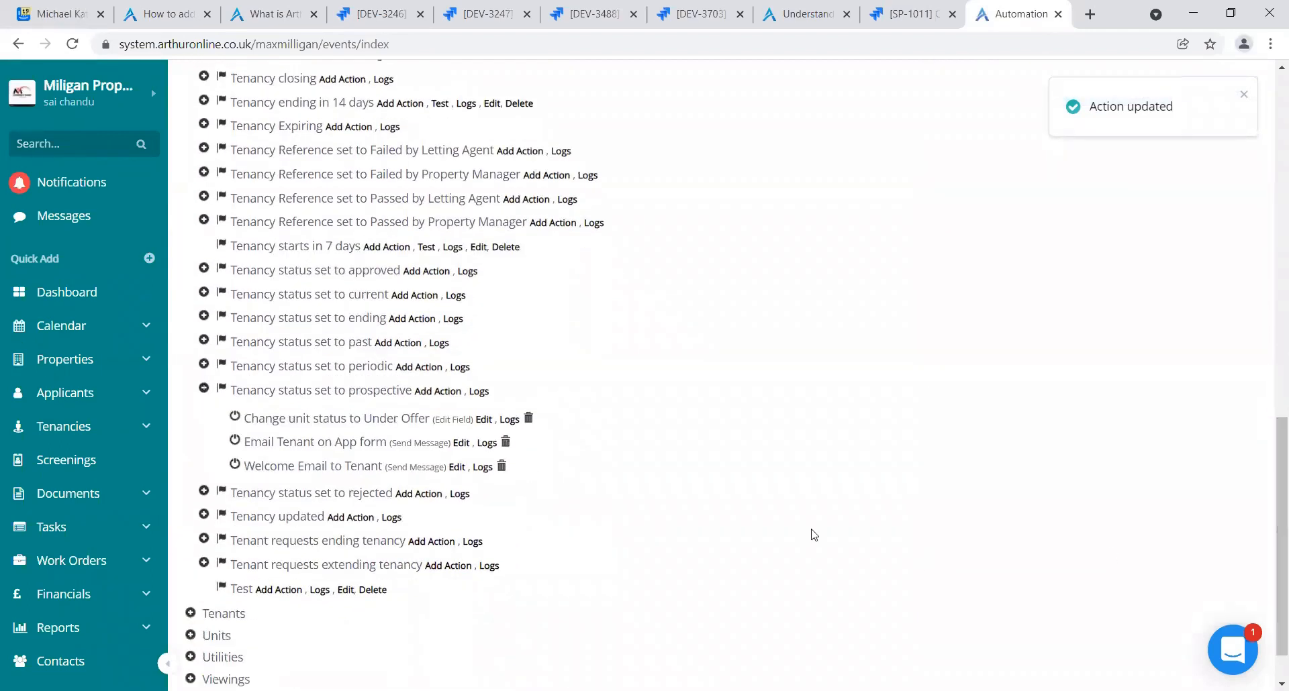
pyautogui.click(501, 469)
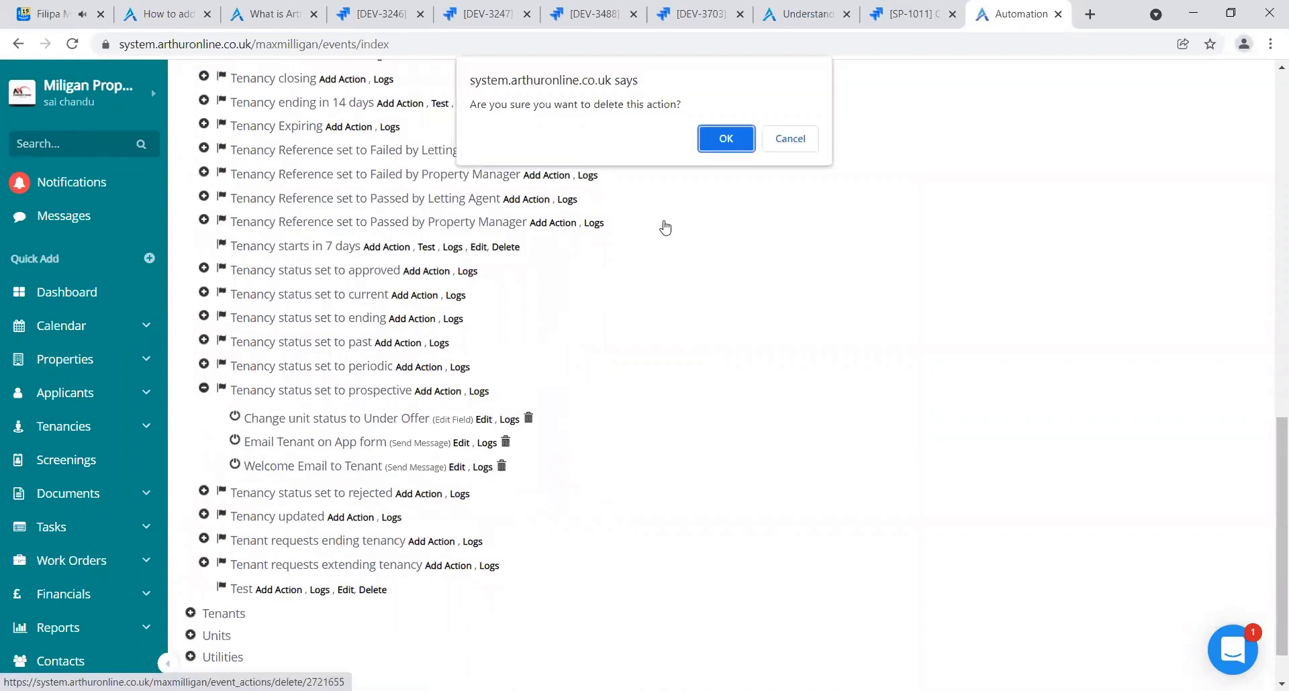
pyautogui.click(726, 141)
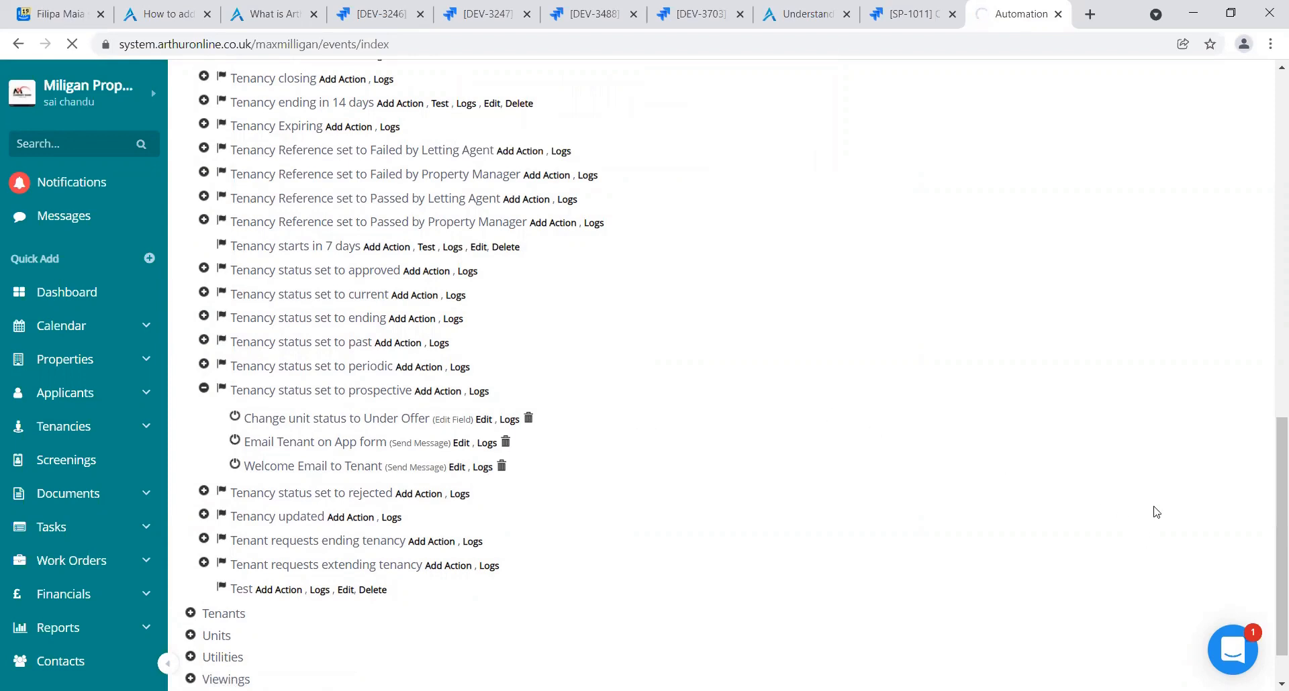
pyautogui.moveTo(1269, 500); pyautogui.dragTo(1269, 460)
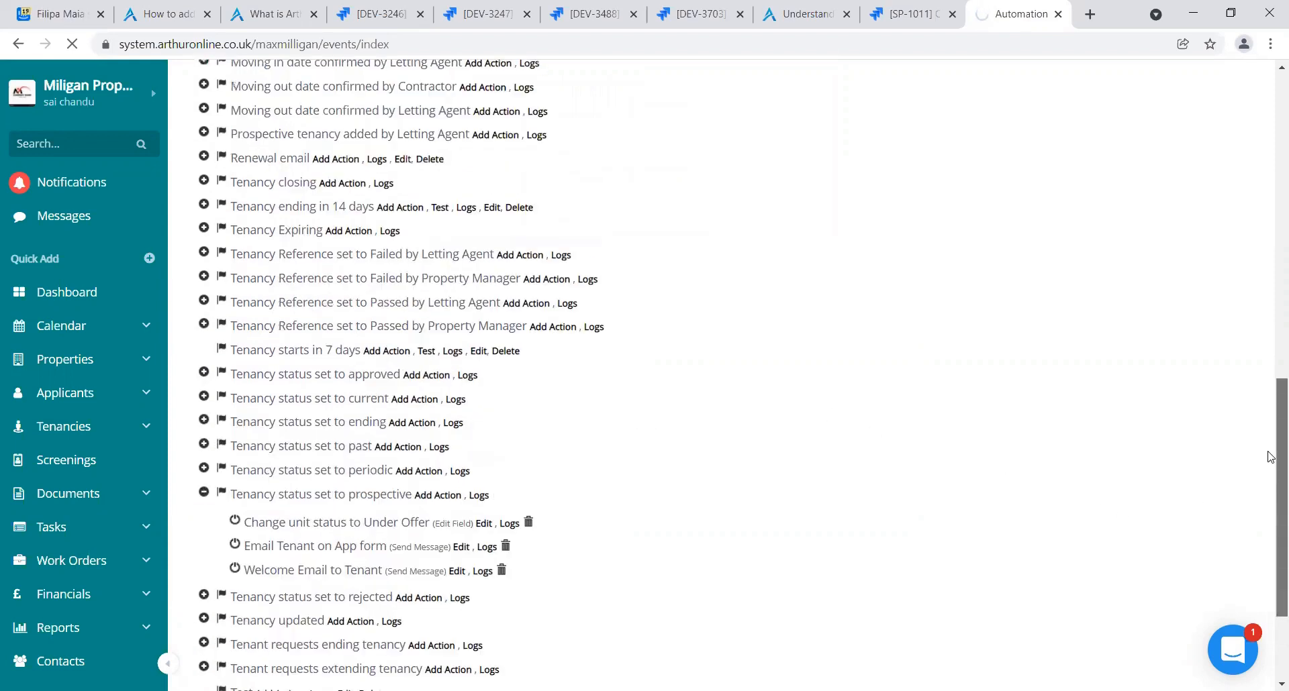
pyautogui.click(504, 581)
pyautogui.click(729, 138)
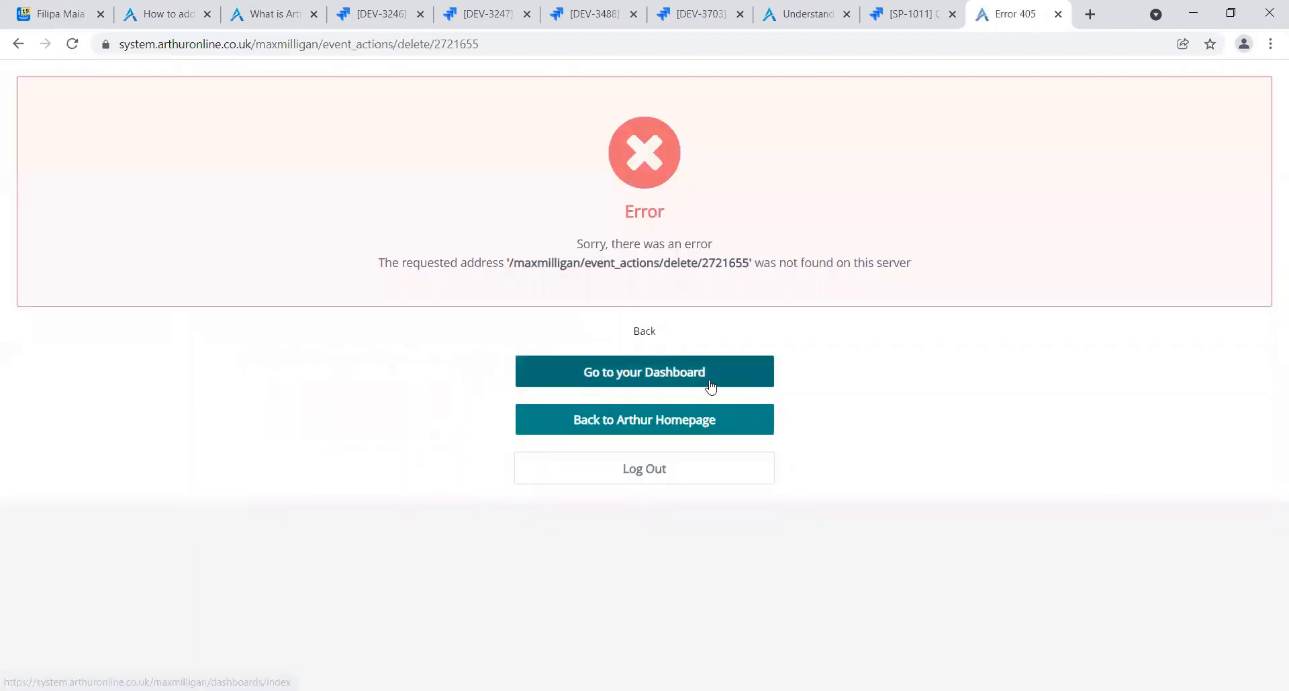
# Leave the error page for the dashboard and reopen the Automation page
pyautogui.click(711, 387)
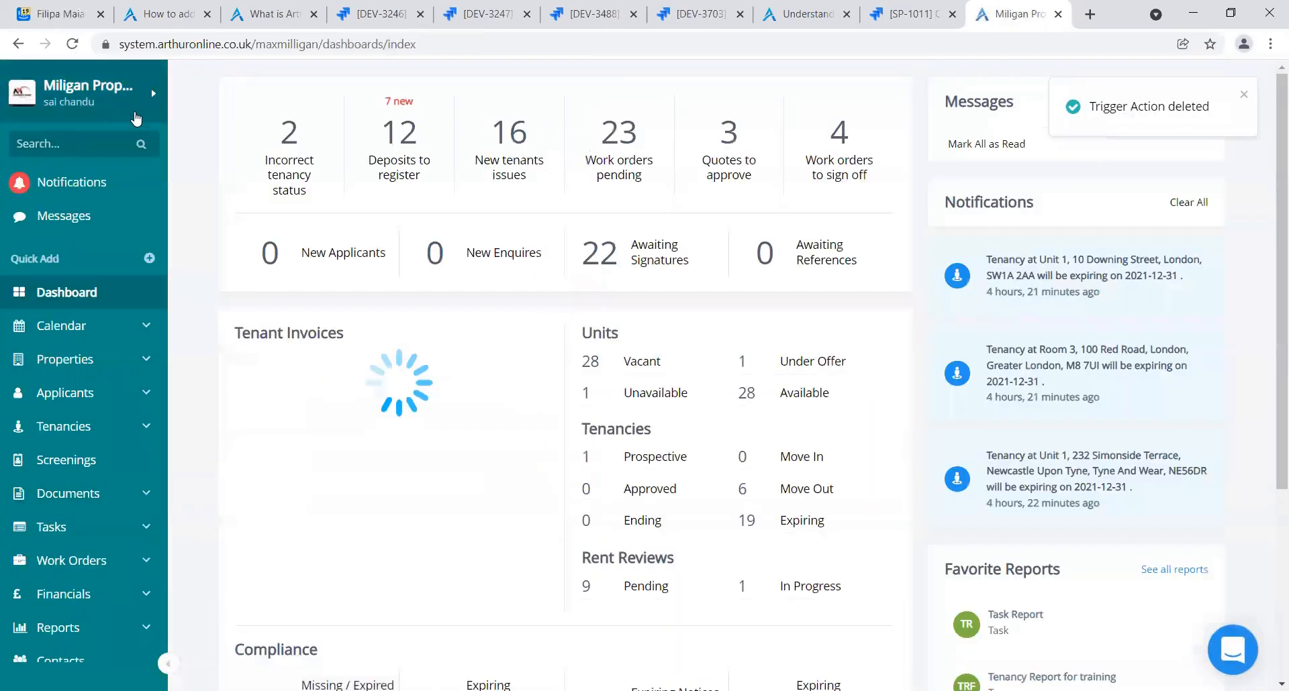
pyautogui.click(131, 111)
pyautogui.click(402, 361)
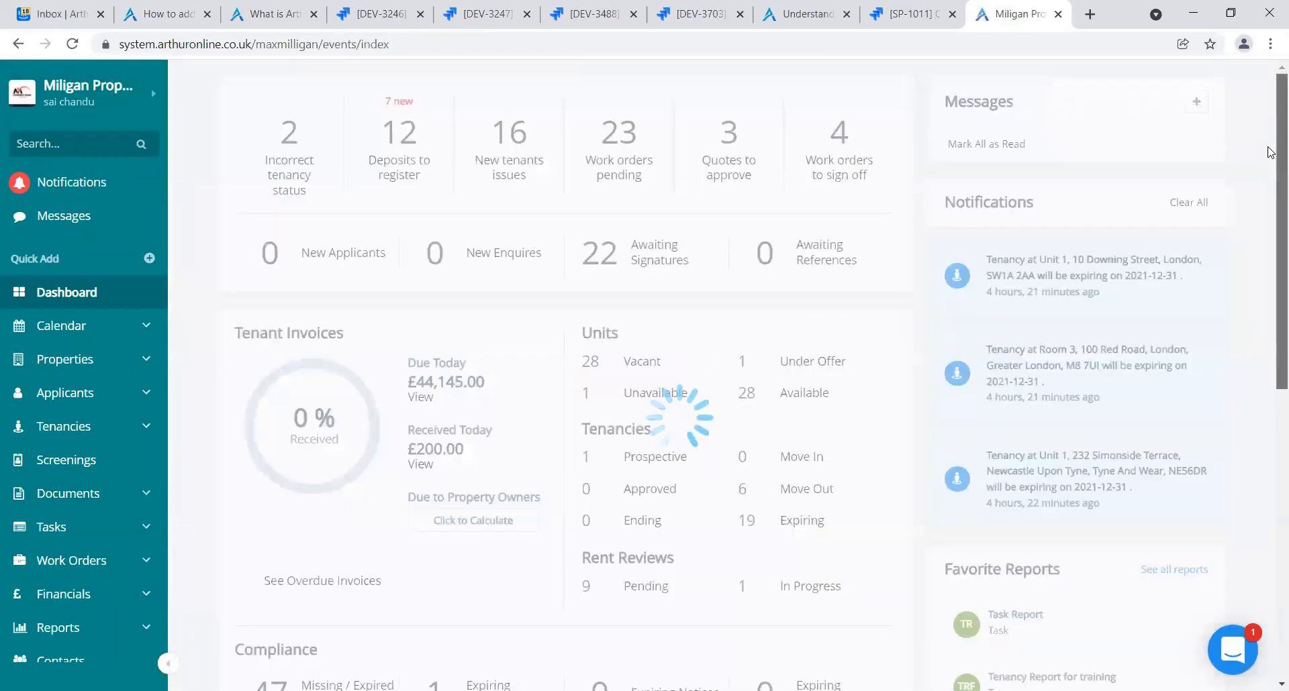
# Check the actions under "Tenancy status set to prospective" and collapse the expanded Applicants and Tenancies trigger groups
pyautogui.scroll(-6, 1270, 201)
pyautogui.moveTo(1267, 378); pyautogui.dragTo(1268, 70)
pyautogui.moveTo(1271, 127); pyautogui.dragTo(1270, 554)
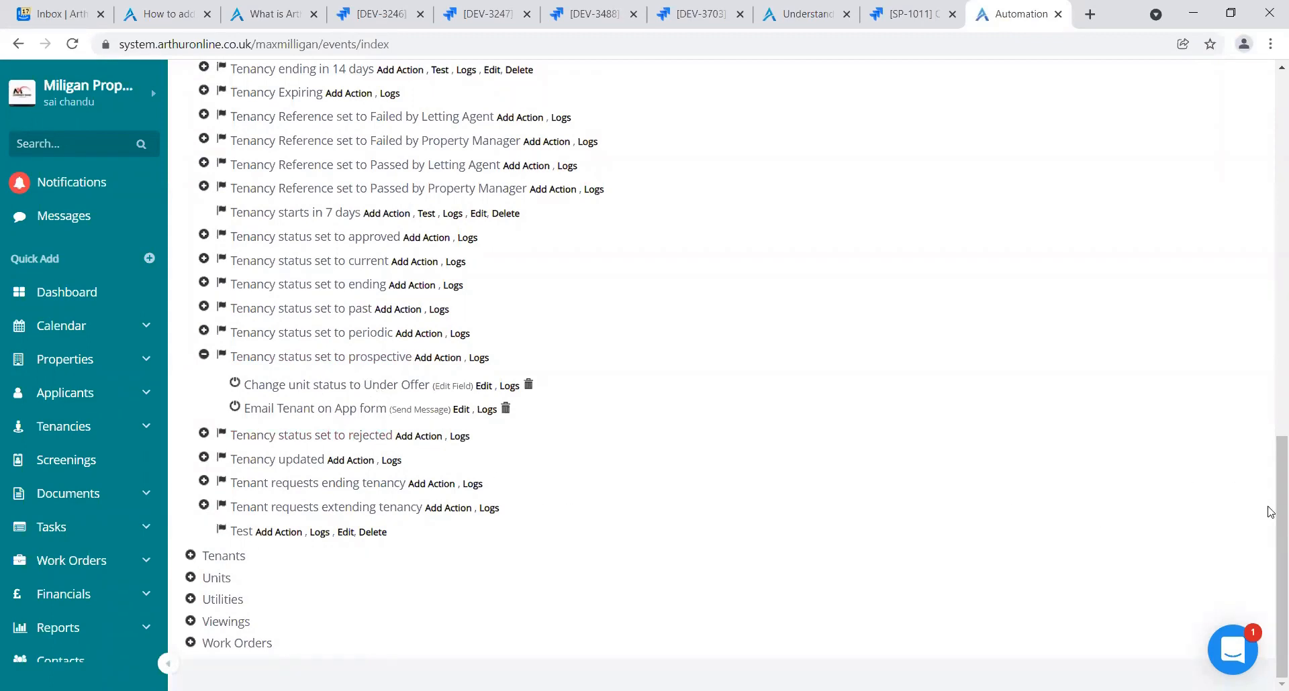
pyautogui.scroll(7, 1268, 510)
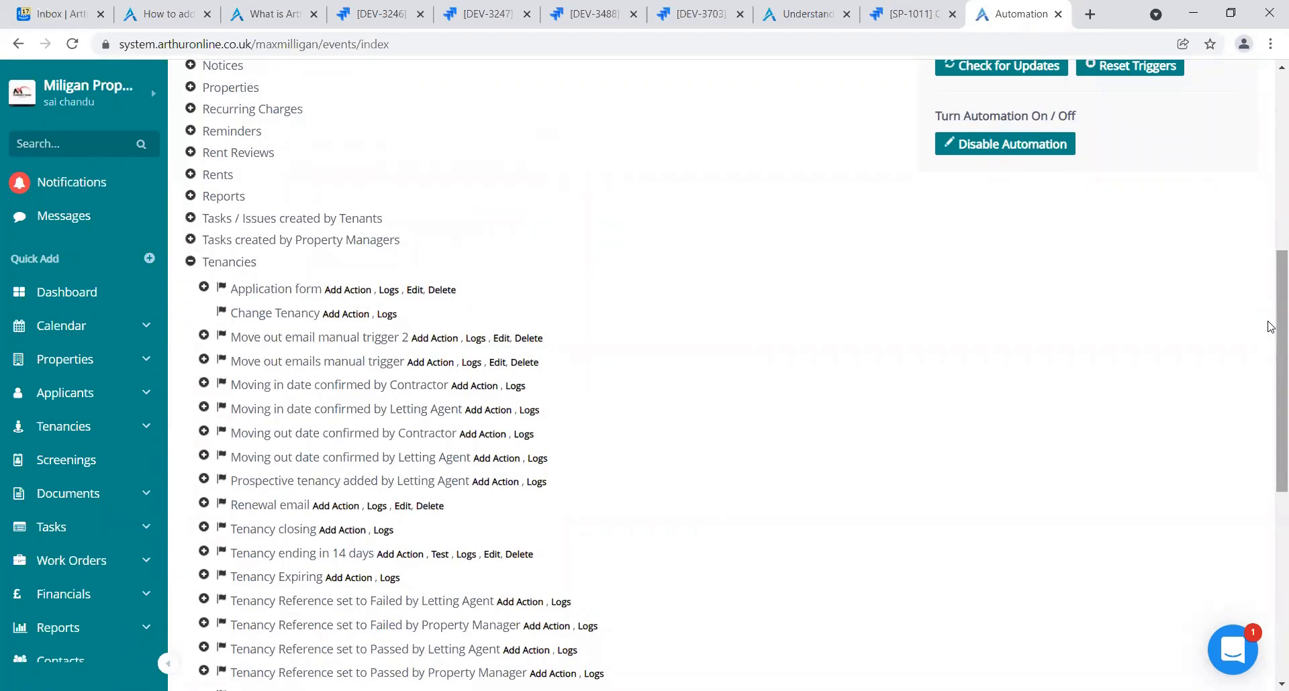
pyautogui.scroll(-5, 1269, 326)
pyautogui.moveTo(1267, 452); pyautogui.dragTo(1267, 118)
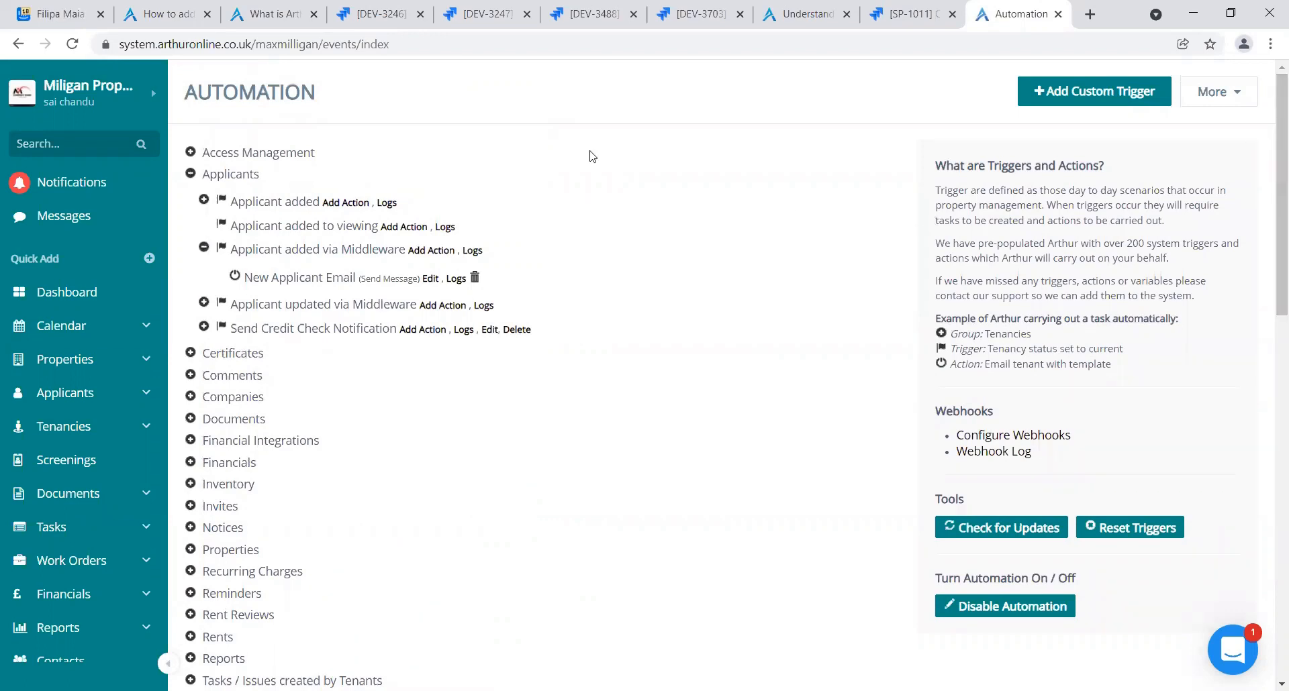
pyautogui.click(191, 174)
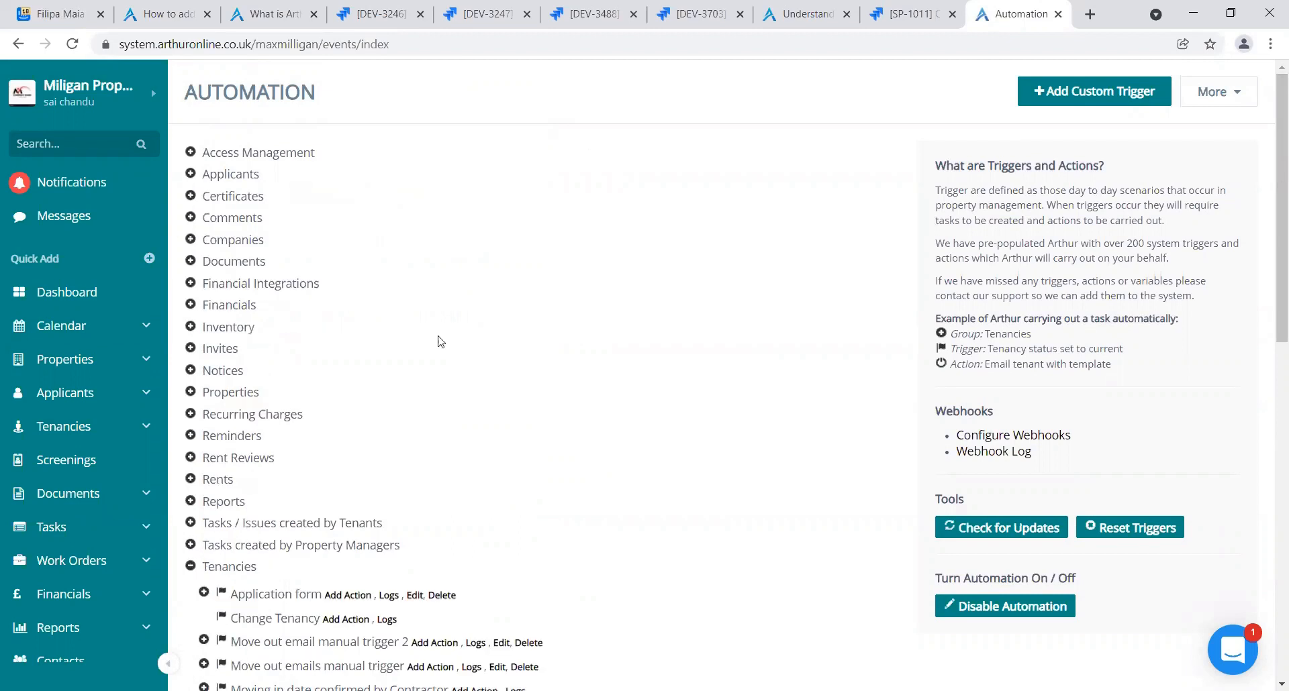
pyautogui.click(191, 566)
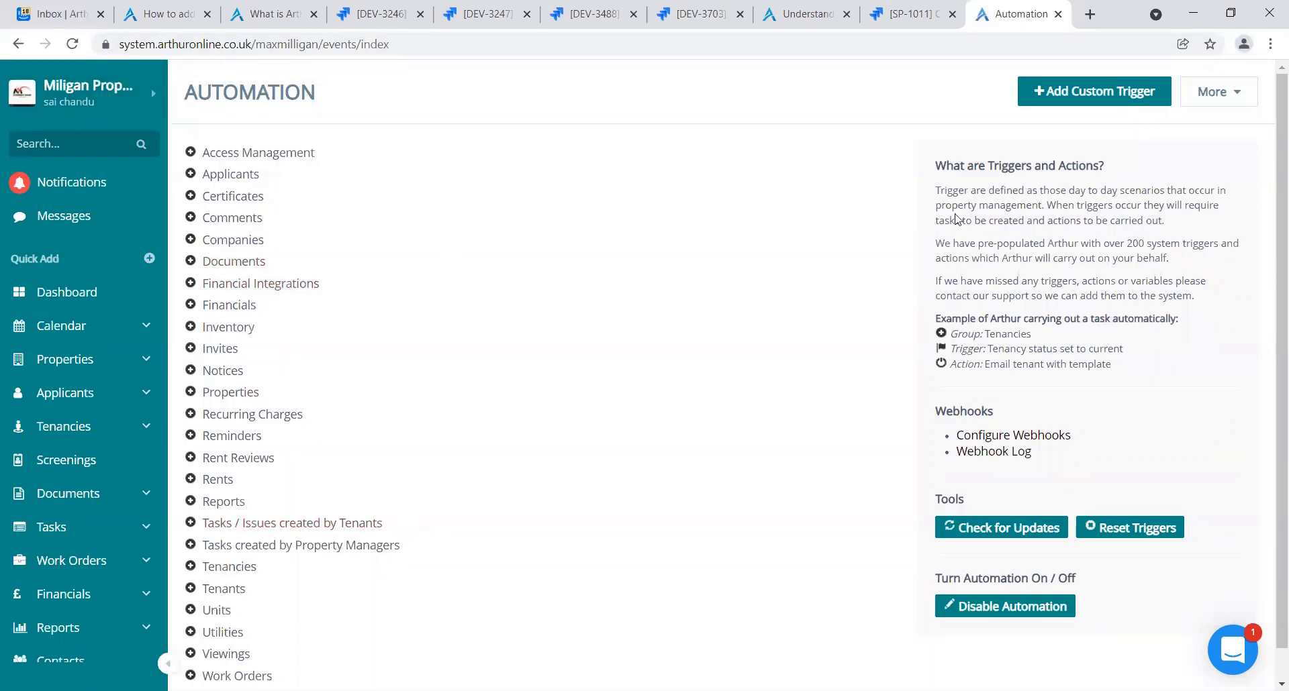
# Start a new custom trigger for Financial records using the Timed method
pyautogui.click(1094, 104)
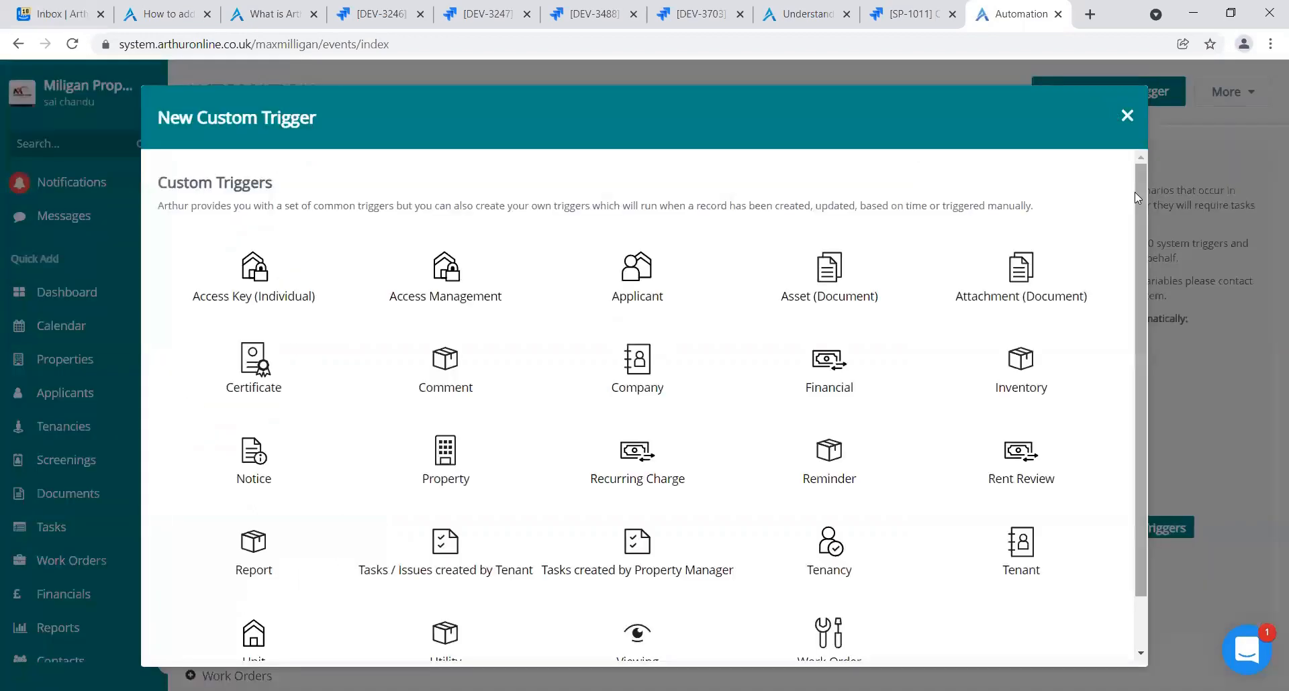
pyautogui.moveTo(1134, 192); pyautogui.dragTo(1145, 252)
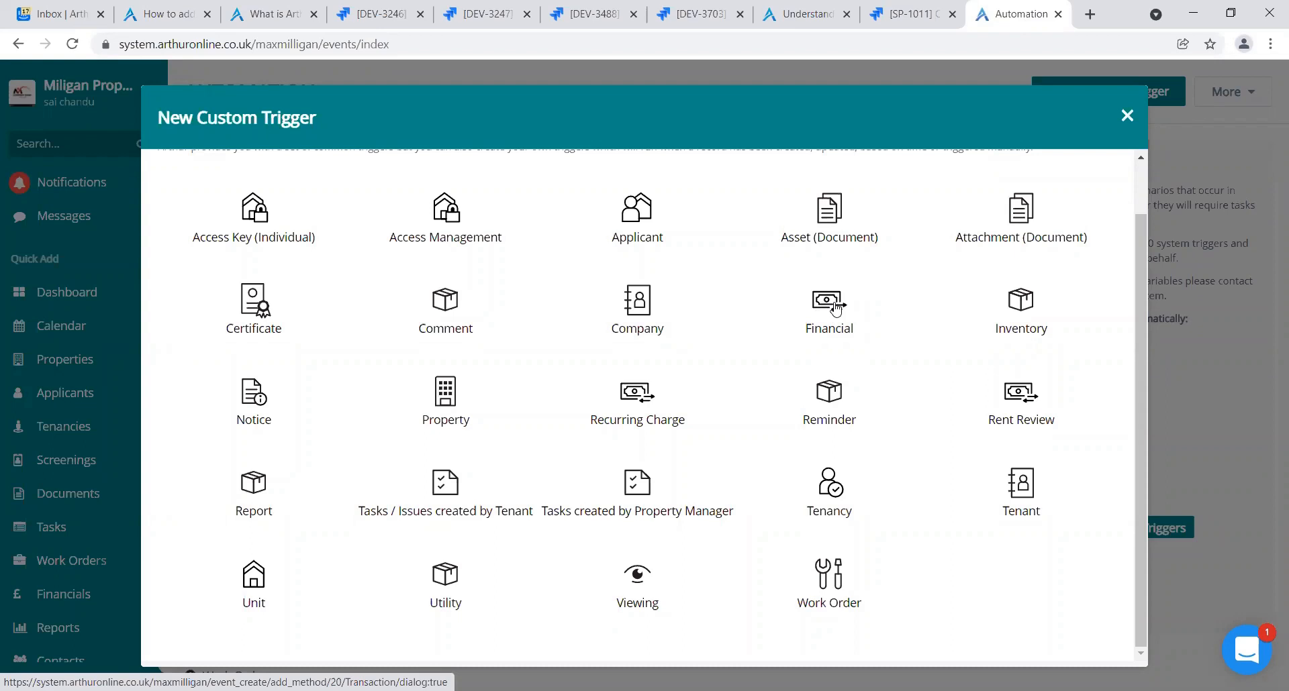
pyautogui.click(836, 310)
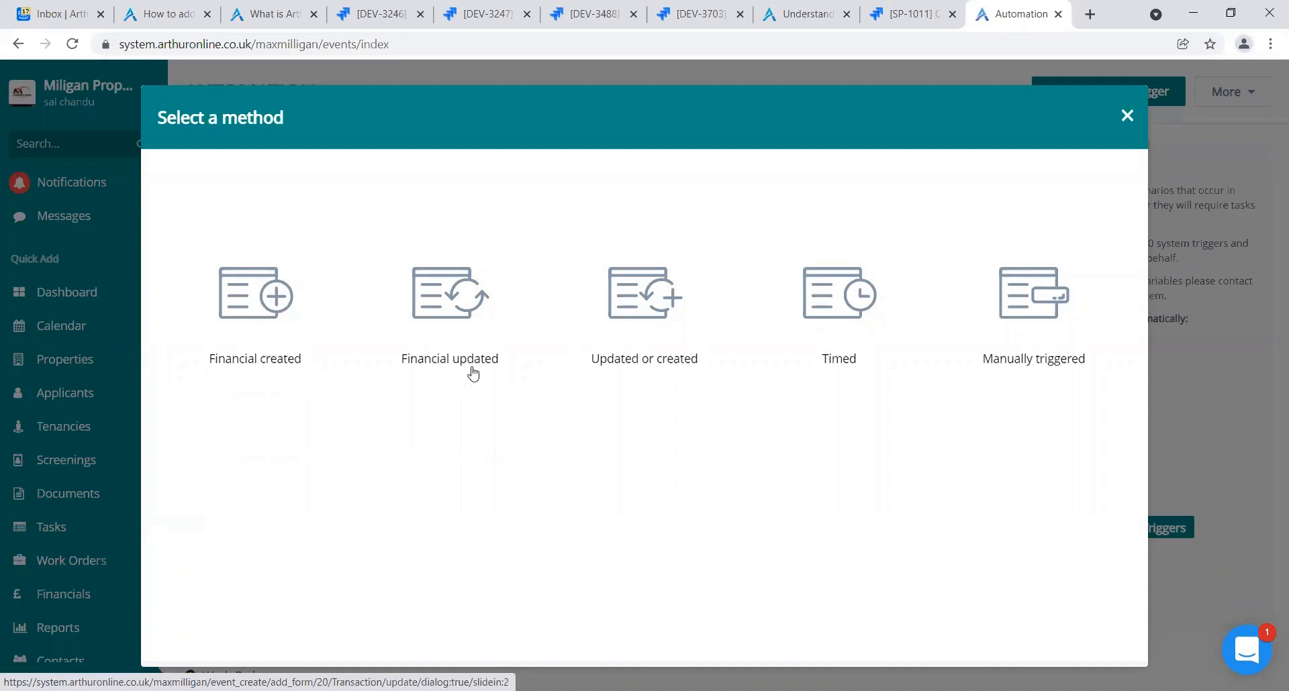
pyautogui.click(835, 303)
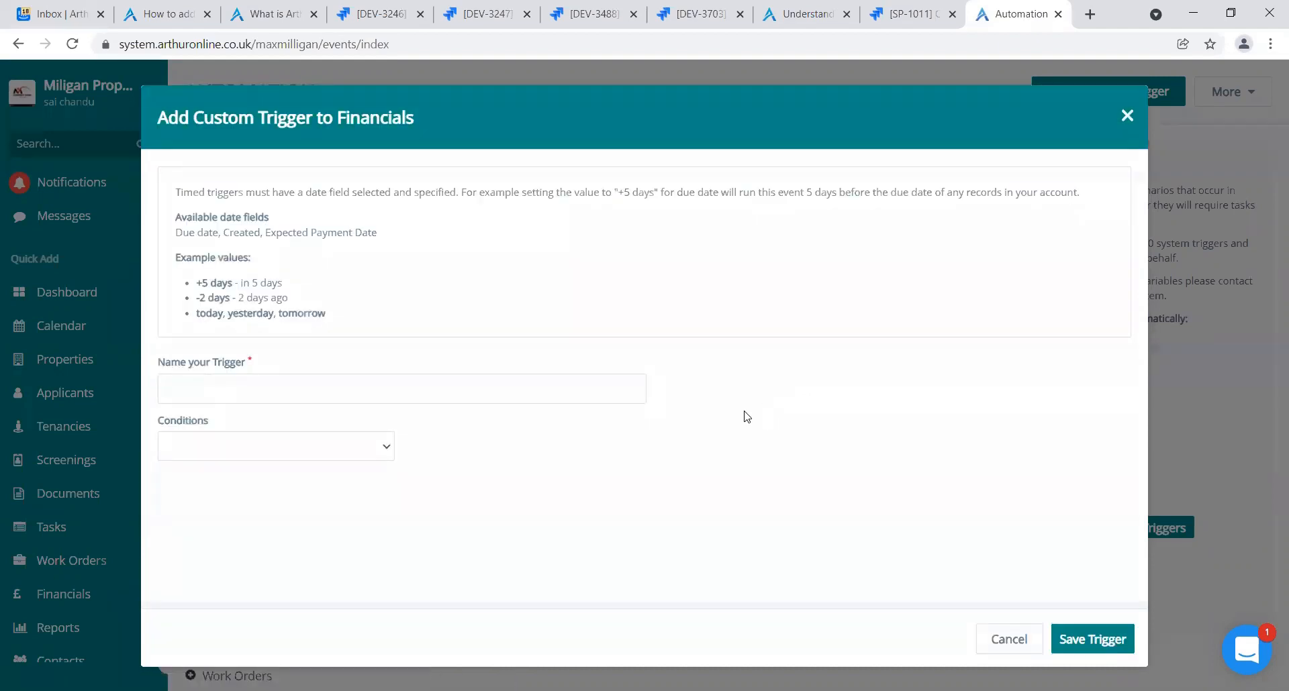
# Name the custom trigger "Notifying tenant about the rent due in 4 days"
pyautogui.click(571, 390)
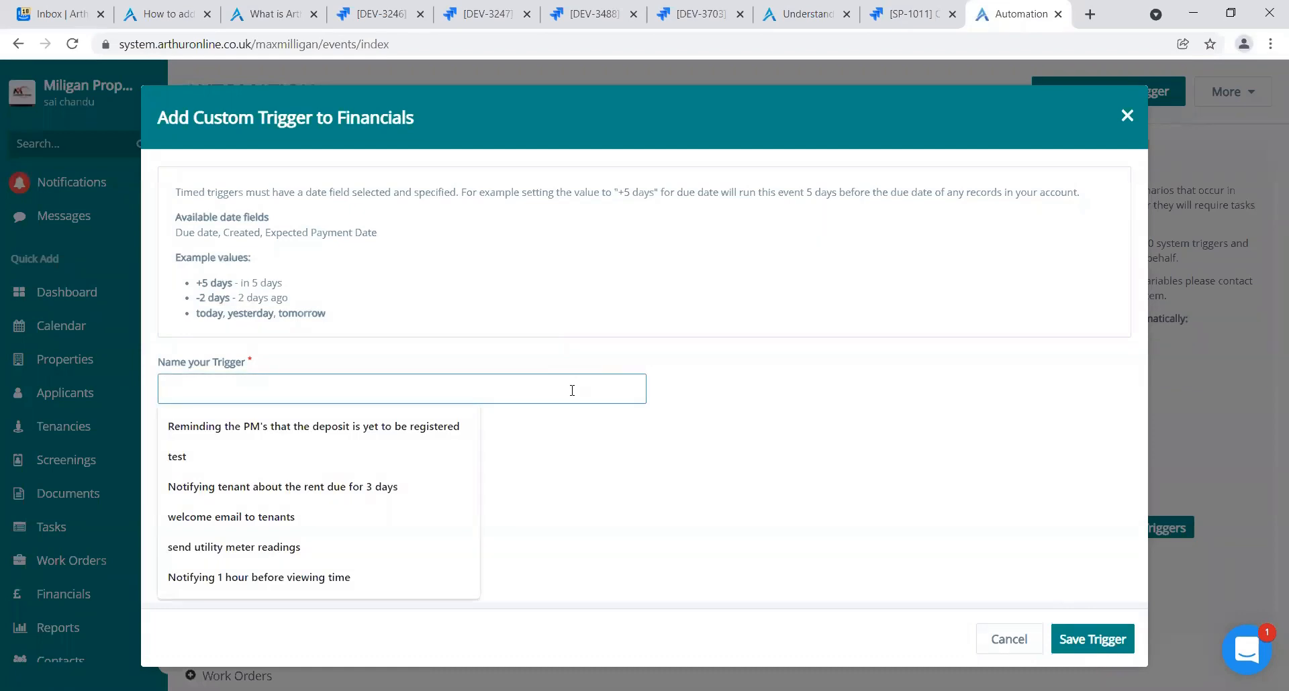
pyautogui.click(380, 488)
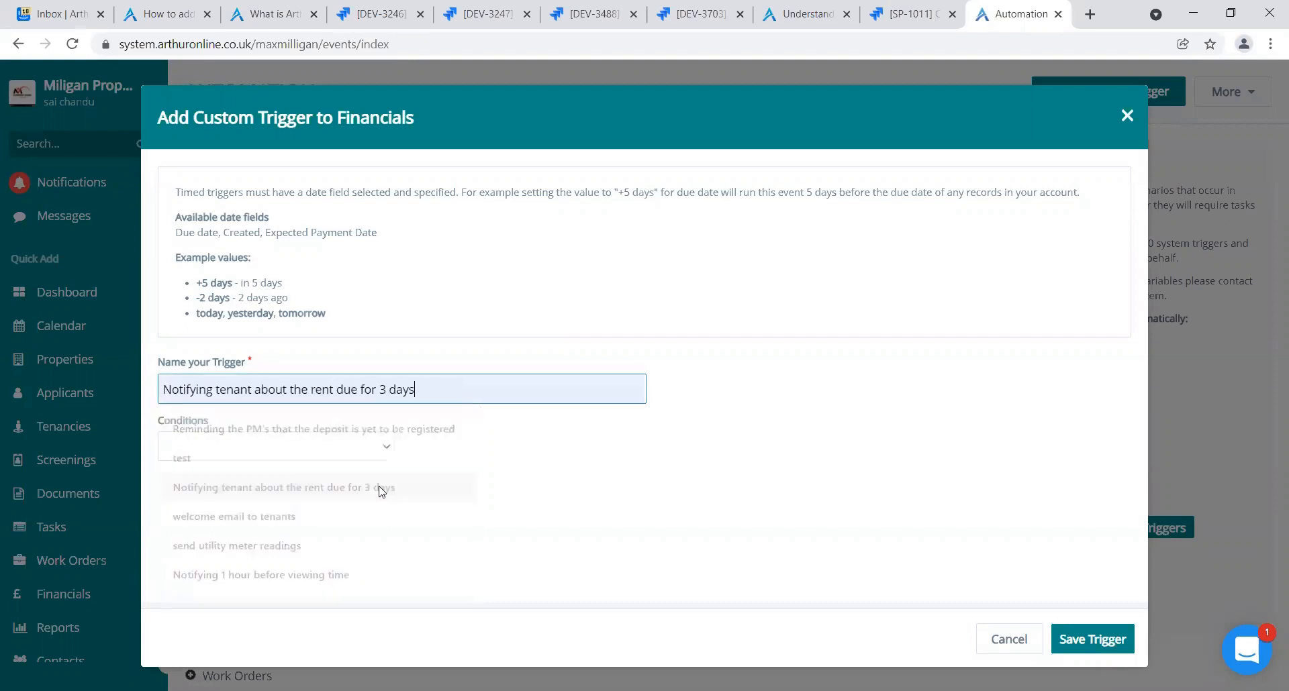
pyautogui.click(391, 390)
pyautogui.press('BackSpace')
pyautogui.press('BackSpace')
pyautogui.press('BackSpace')
pyautogui.press('BackSpace')
pyautogui.press('BackSpace')
pyautogui.press('BackSpace')
pyautogui.write('in 4')
pyautogui.click(486, 474)
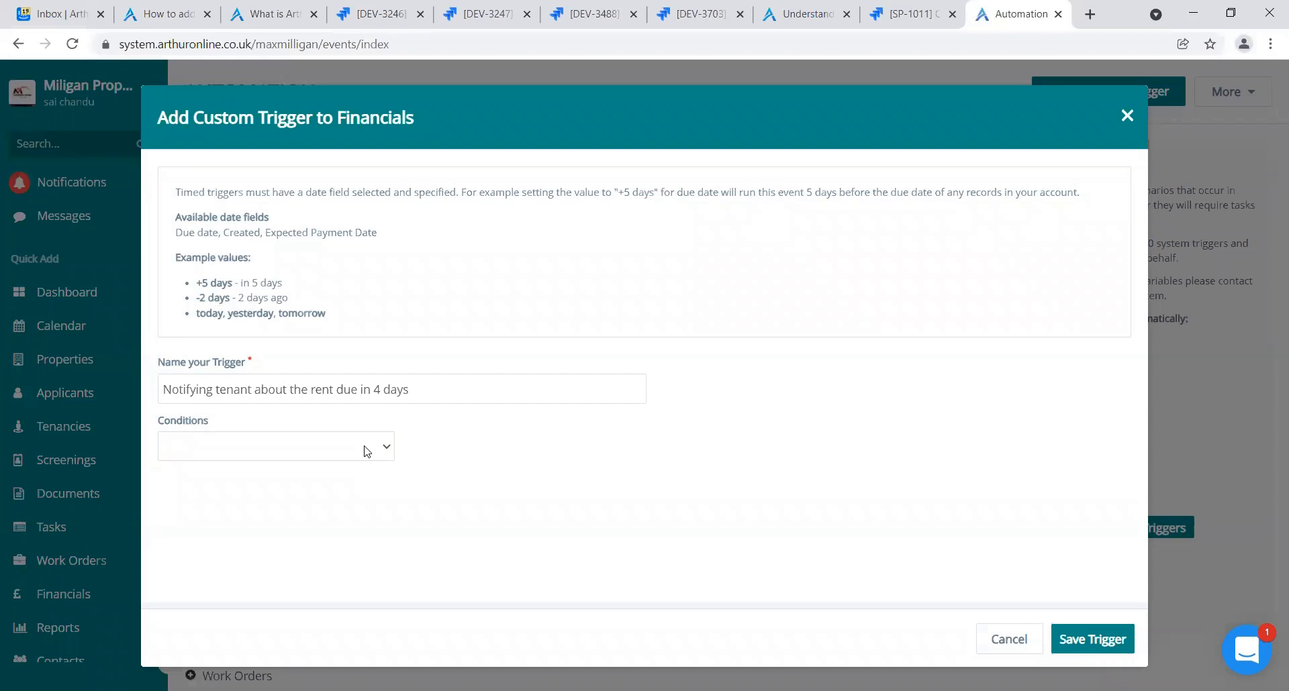
# Add a trigger condition that the Due date is "+4 days"
pyautogui.click(418, 553)
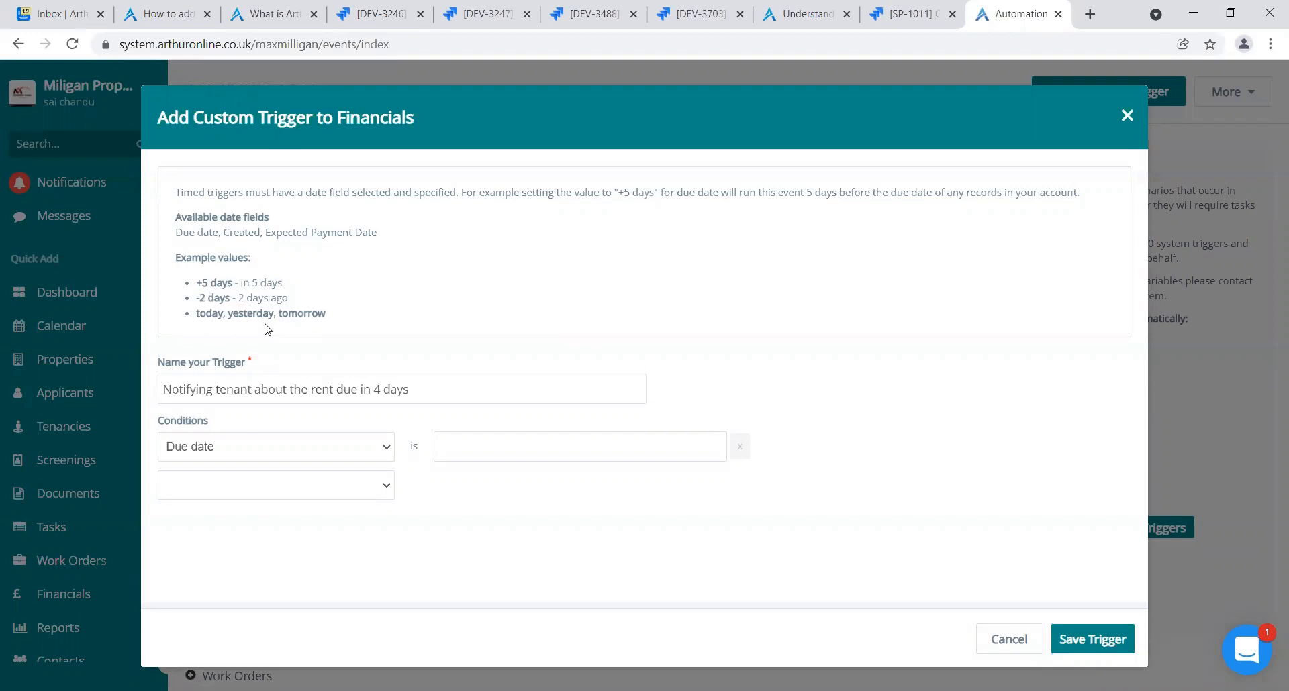
pyautogui.click(459, 447)
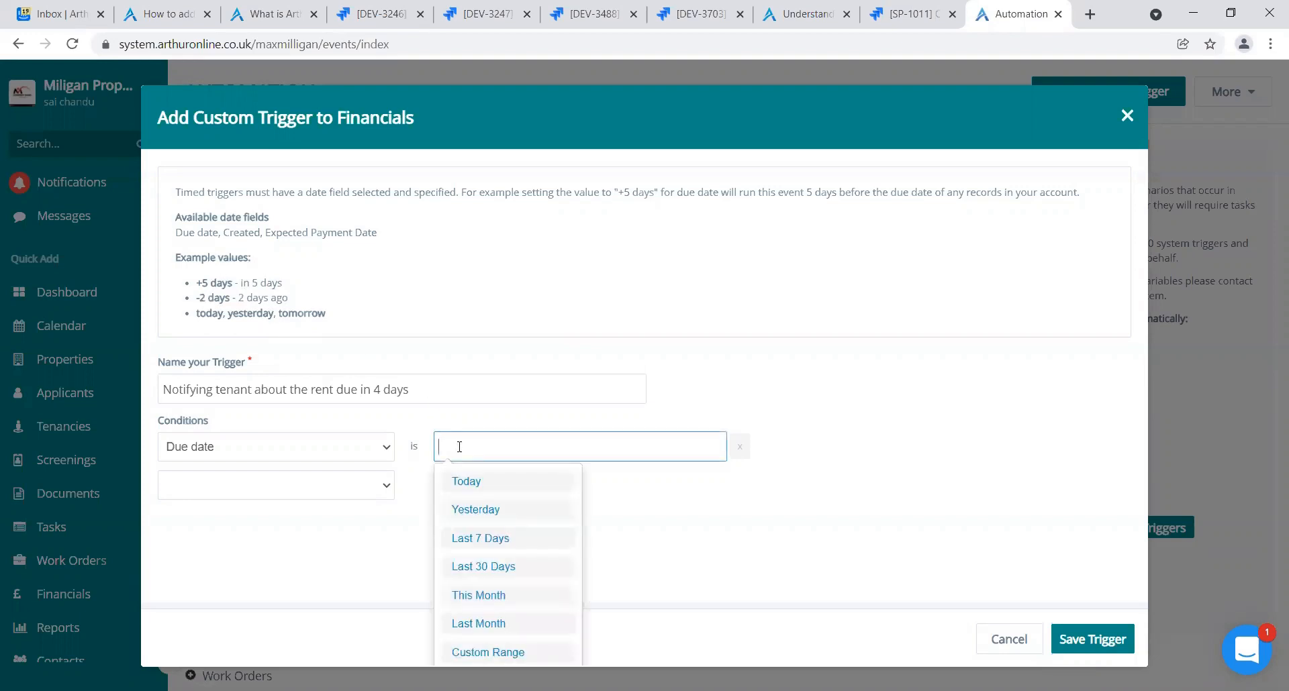
pyautogui.click(716, 343)
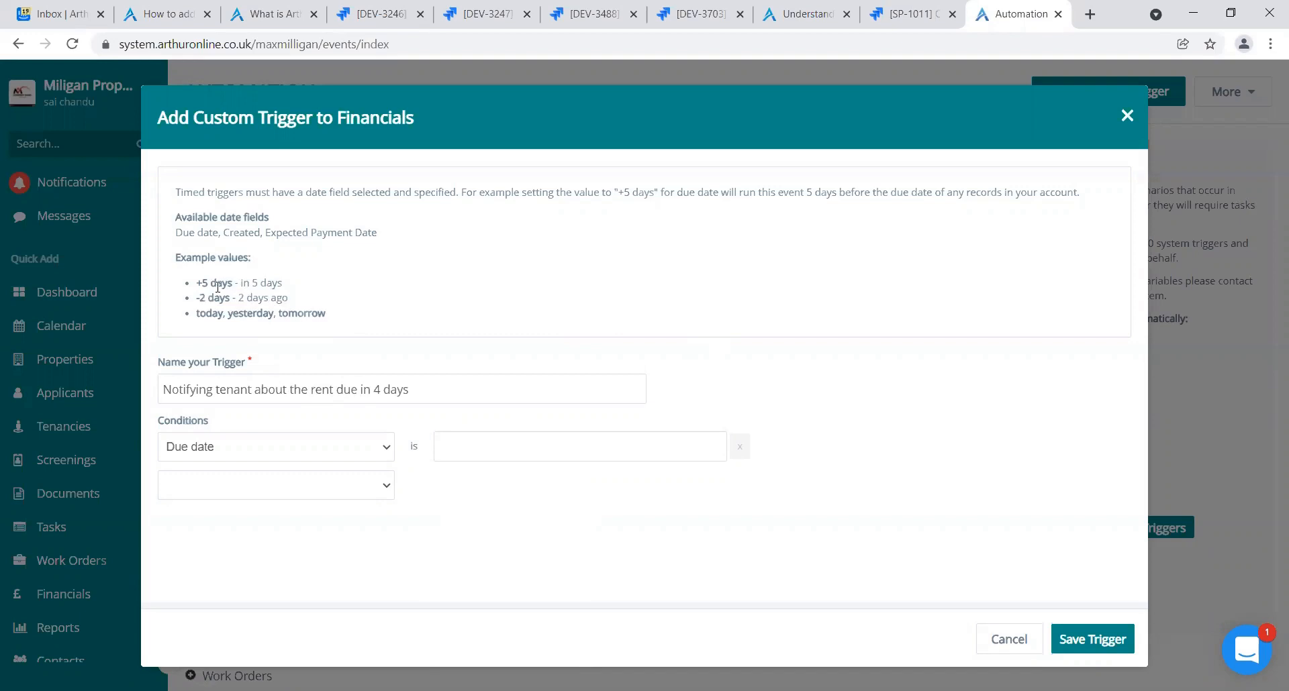
pyautogui.moveTo(202, 282); pyautogui.dragTo(234, 282)
pyautogui.click(449, 448)
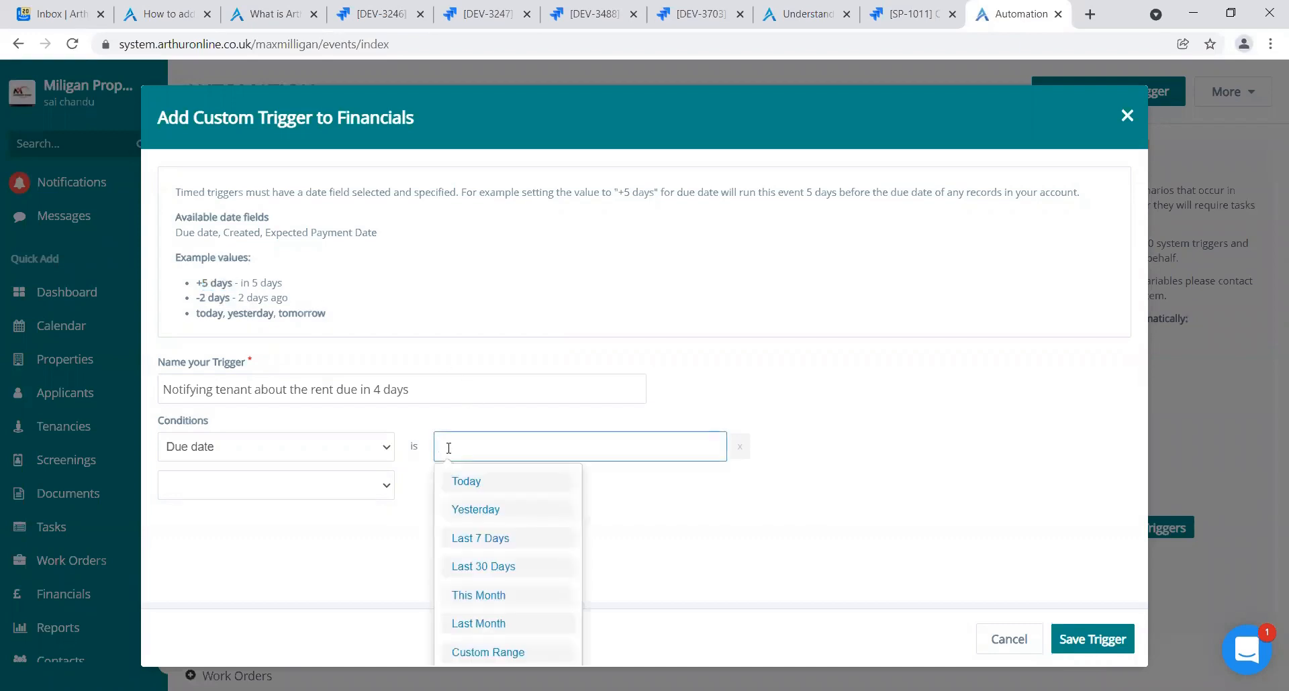
pyautogui.write('+4 da')
pyautogui.write('ys')
pyautogui.click(854, 318)
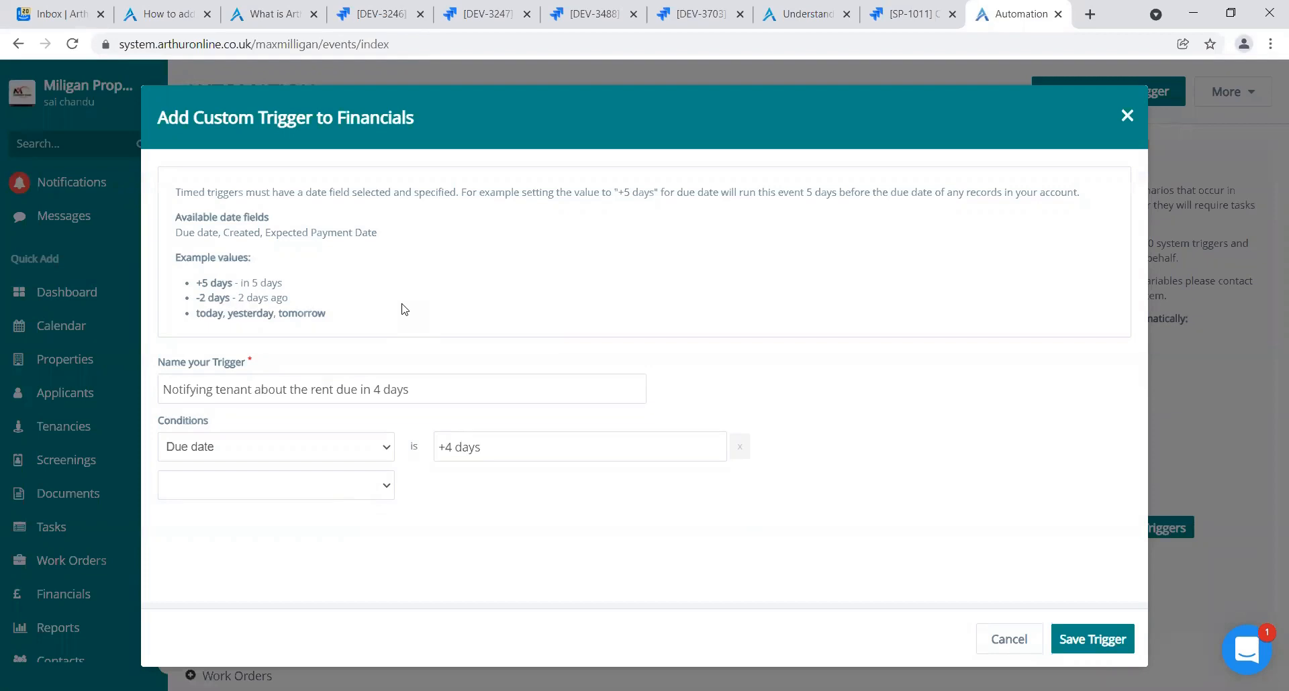
# Add a second condition that Tenancy Status is Current, and save the custom trigger
pyautogui.click(400, 513)
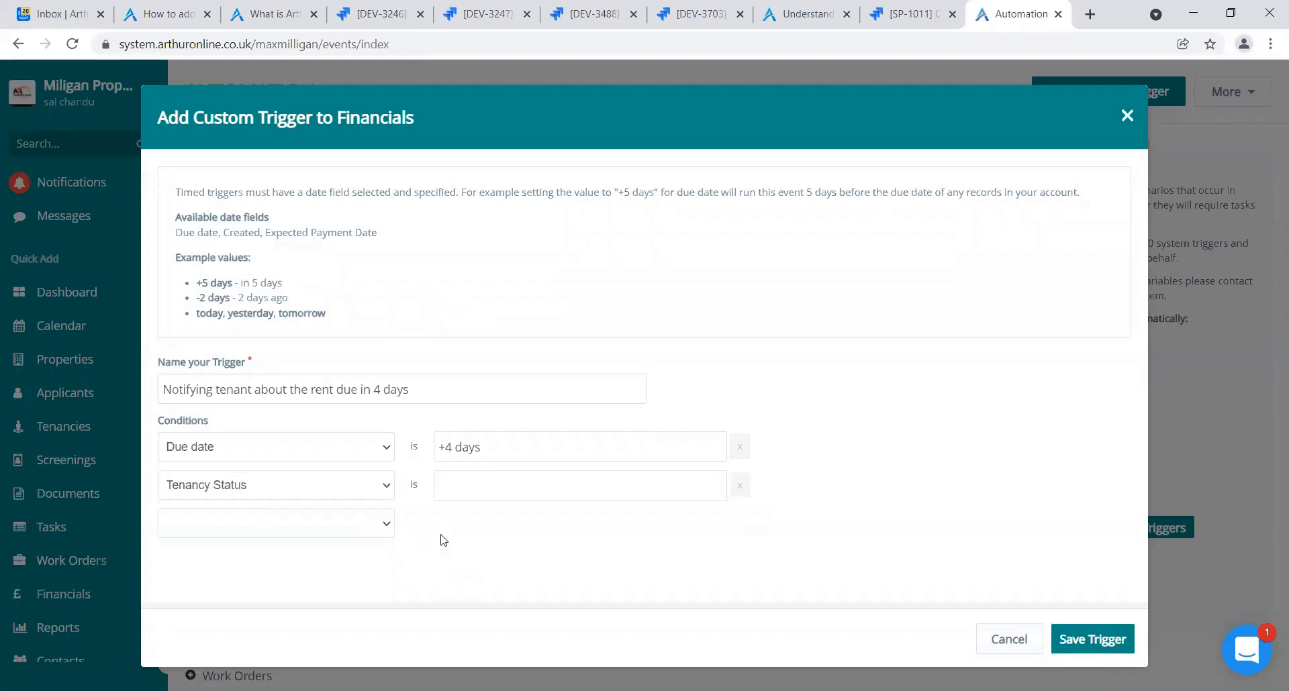
pyautogui.click(500, 495)
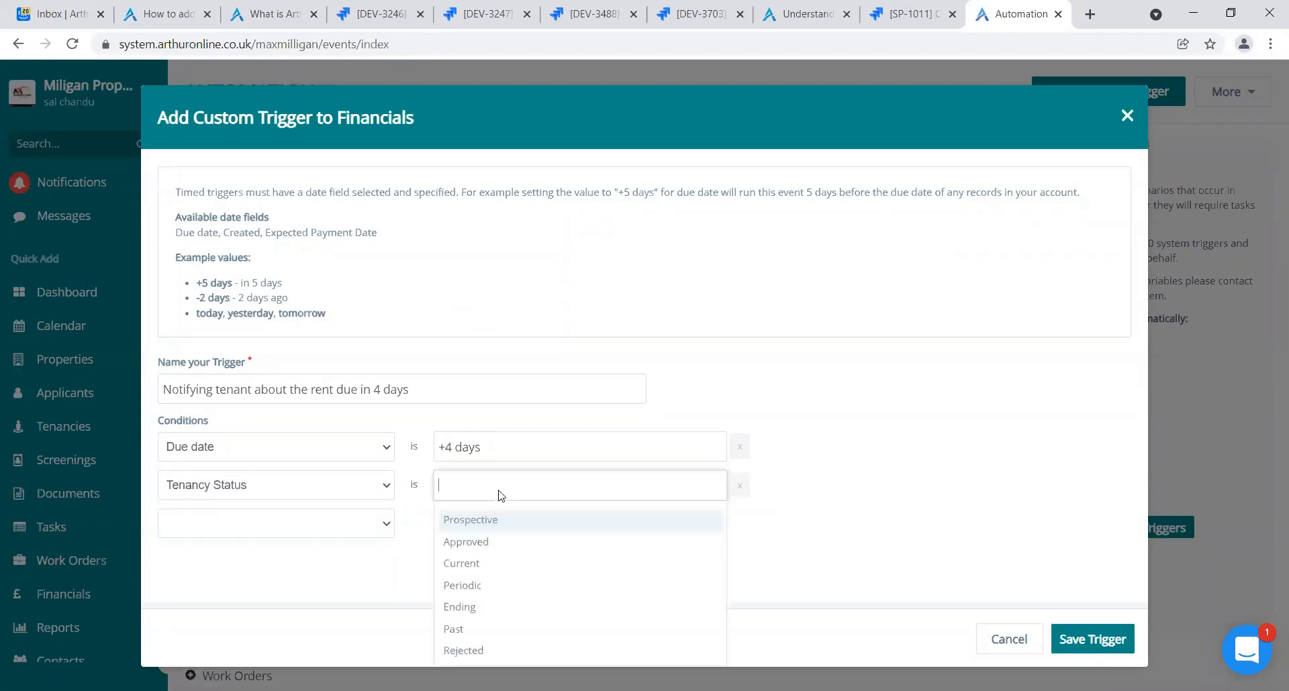
pyautogui.click(485, 568)
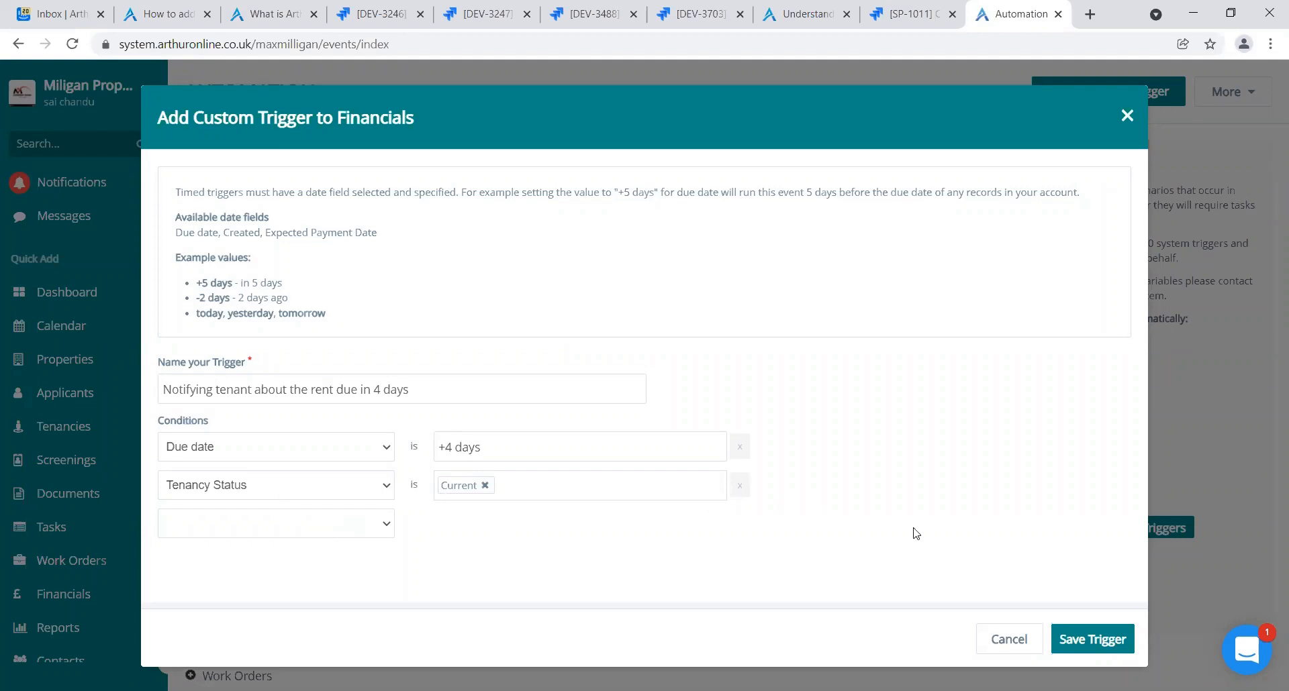
pyautogui.click(1094, 640)
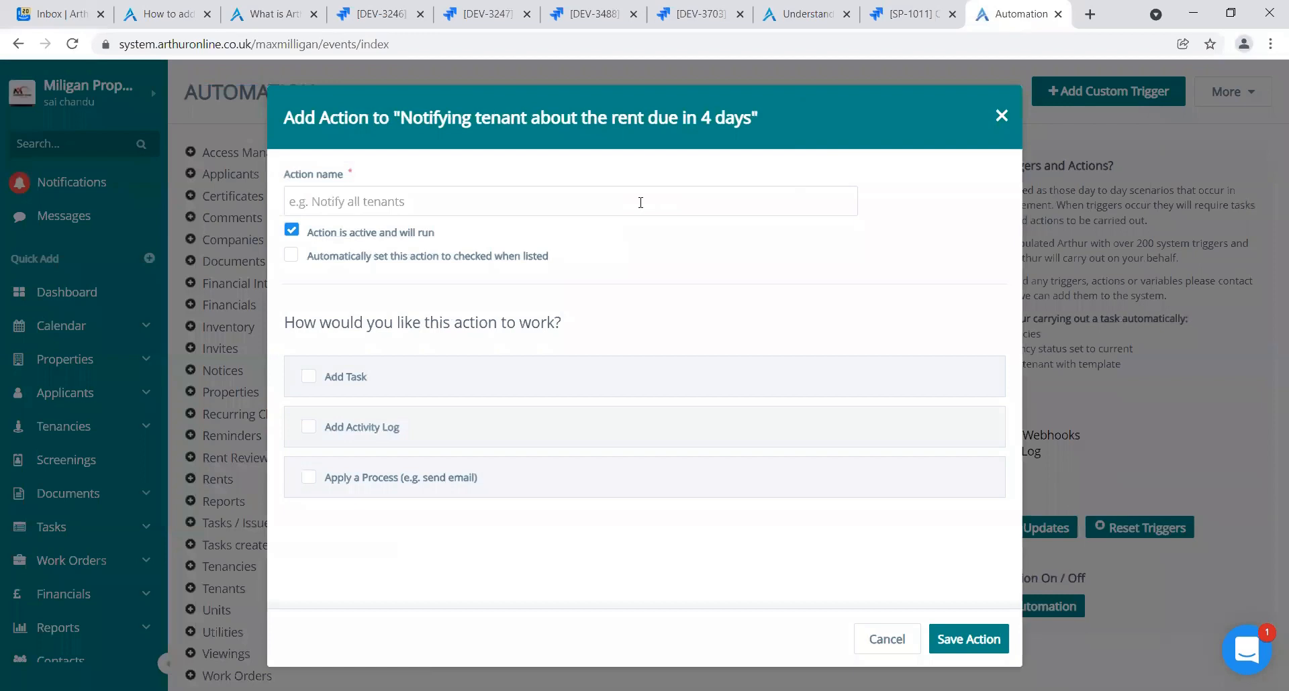
# Name the trigger's new action "Notify Tenants", set it as not active, and enable Apply a Process (e.g. send email)
pyautogui.click(640, 203)
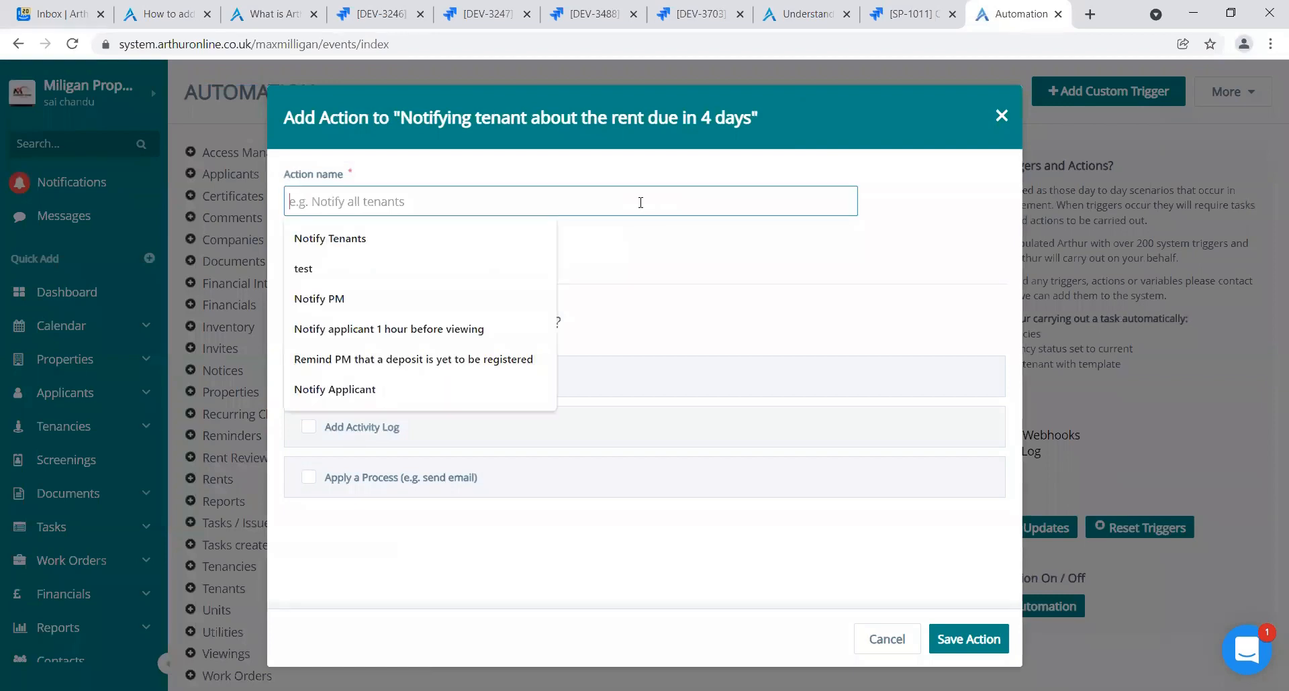
pyautogui.click(443, 242)
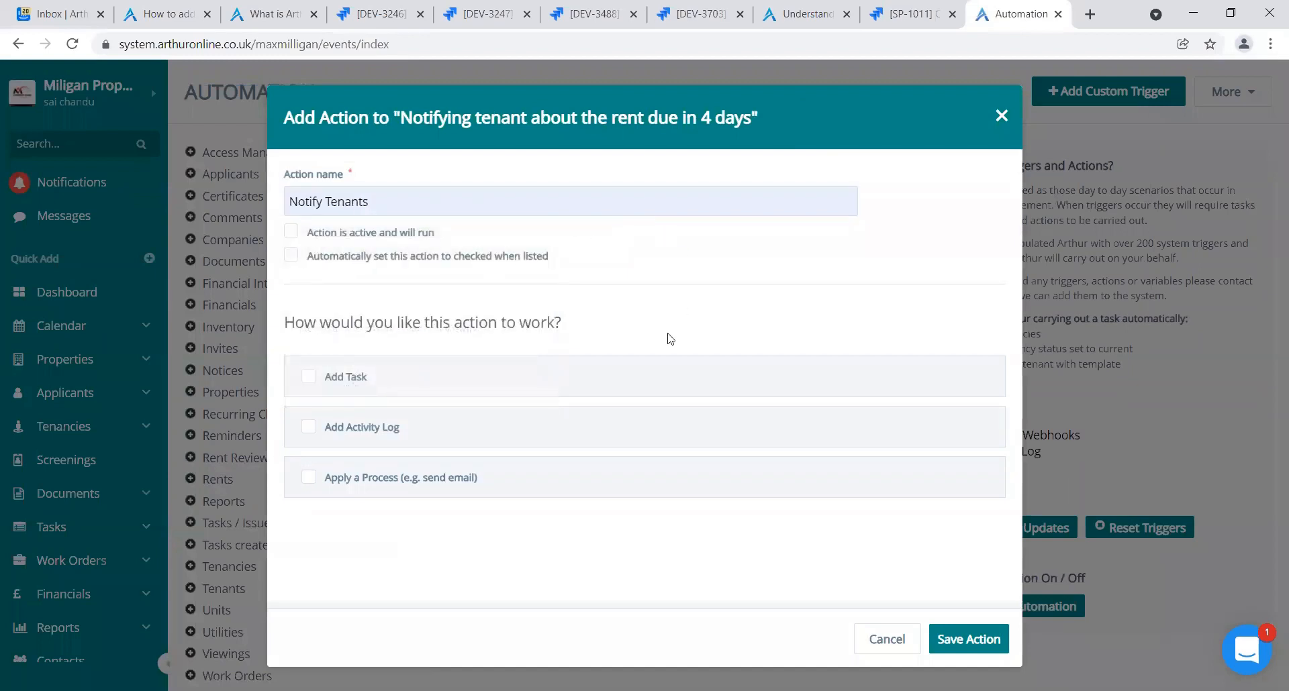
pyautogui.click(309, 479)
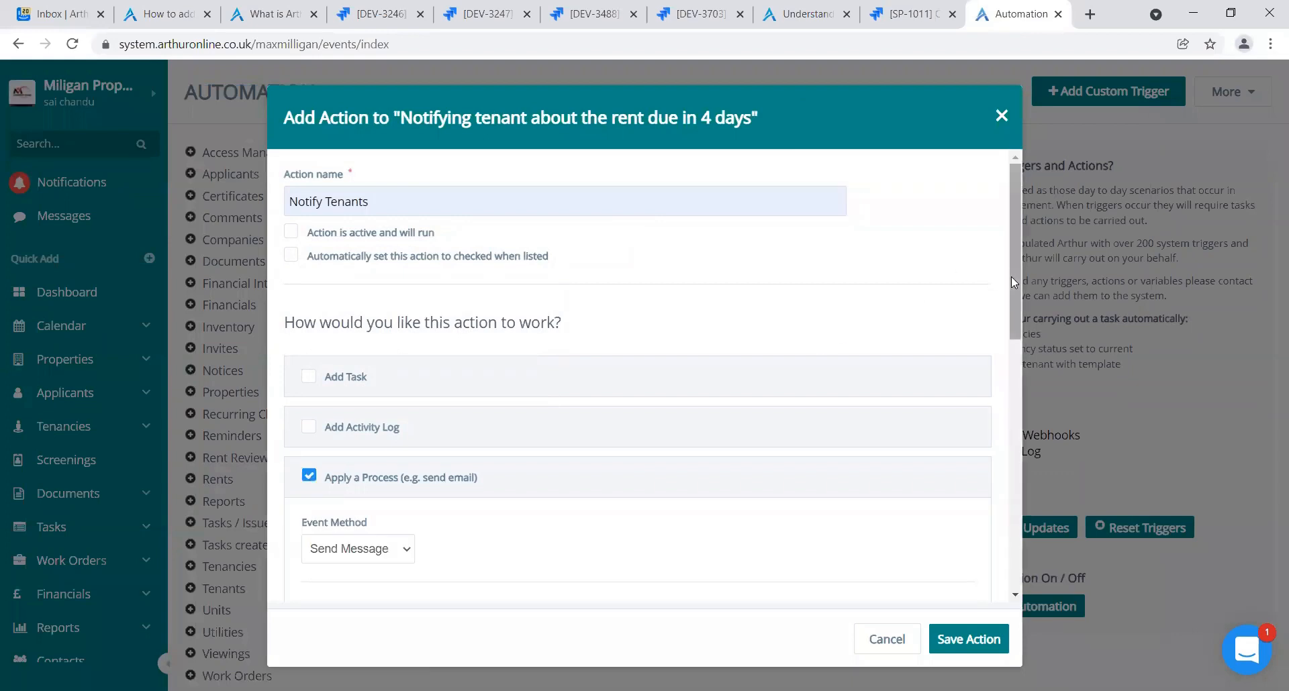
# Switch the action's event method to Add Task and review its task description, assignee and due date fields
pyautogui.scroll(-6, 1011, 275)
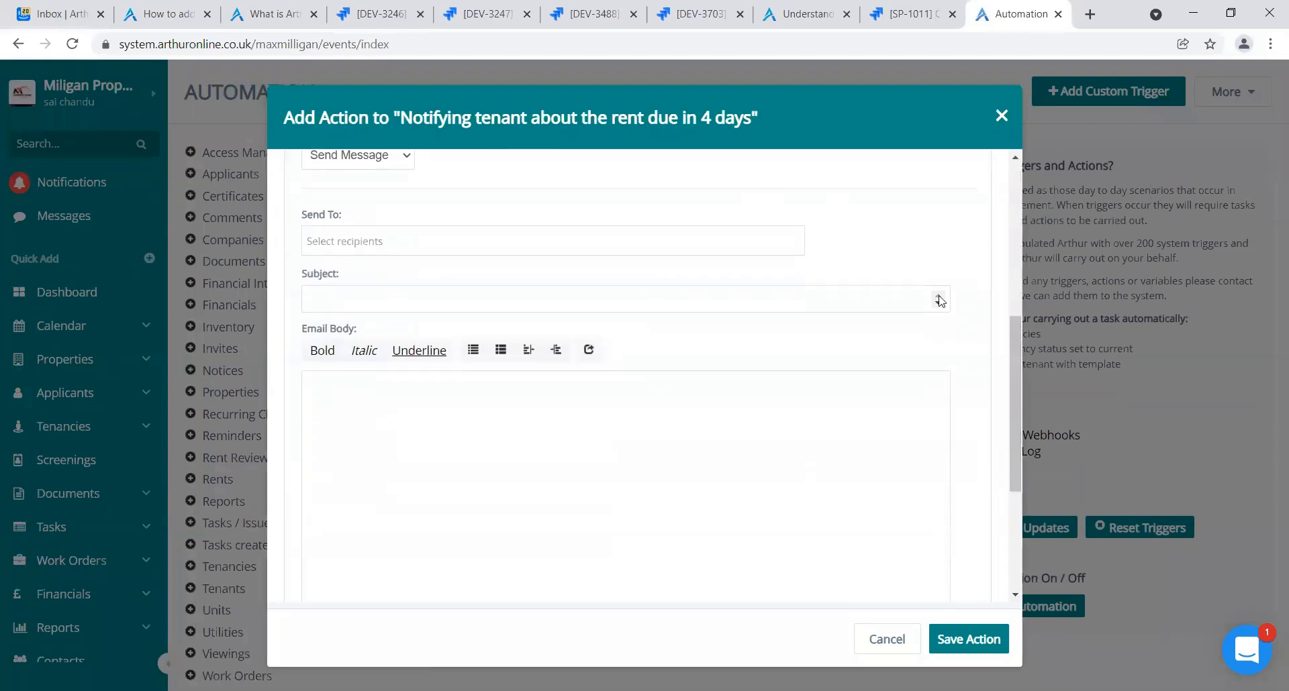
pyautogui.moveTo(1012, 374); pyautogui.dragTo(1013, 352)
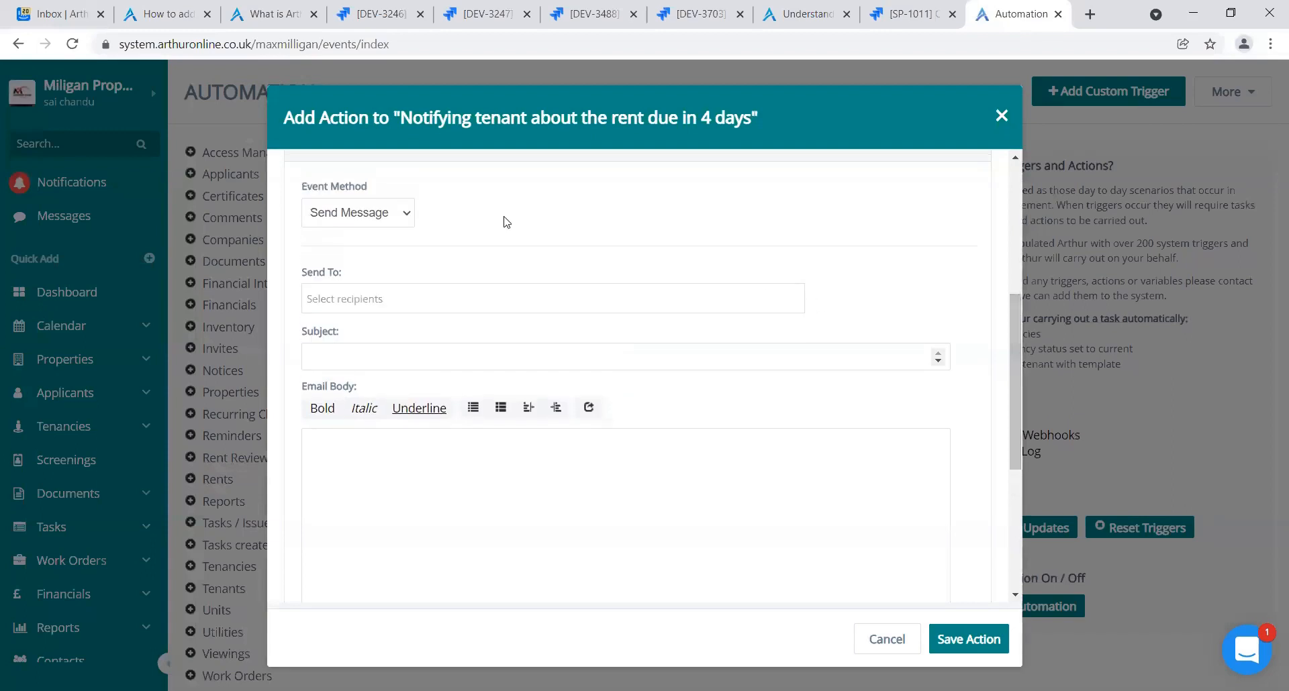
pyautogui.click(404, 229)
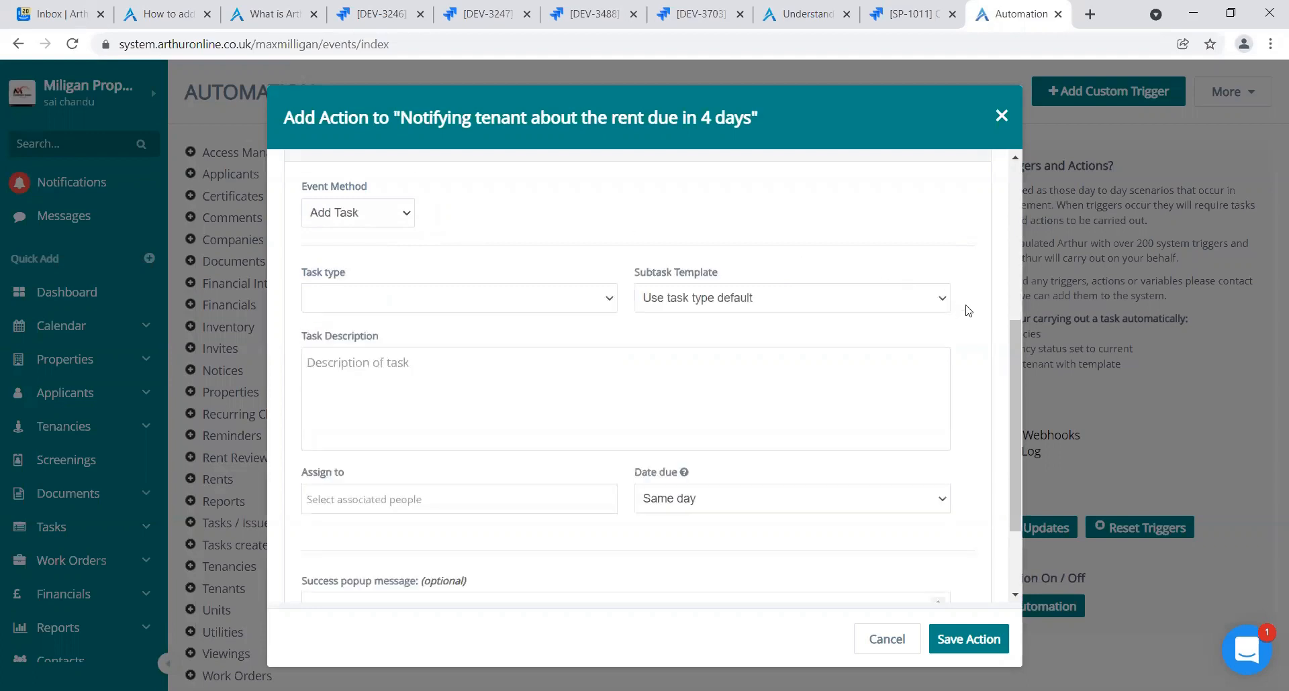
pyautogui.moveTo(1015, 343); pyautogui.dragTo(1019, 390)
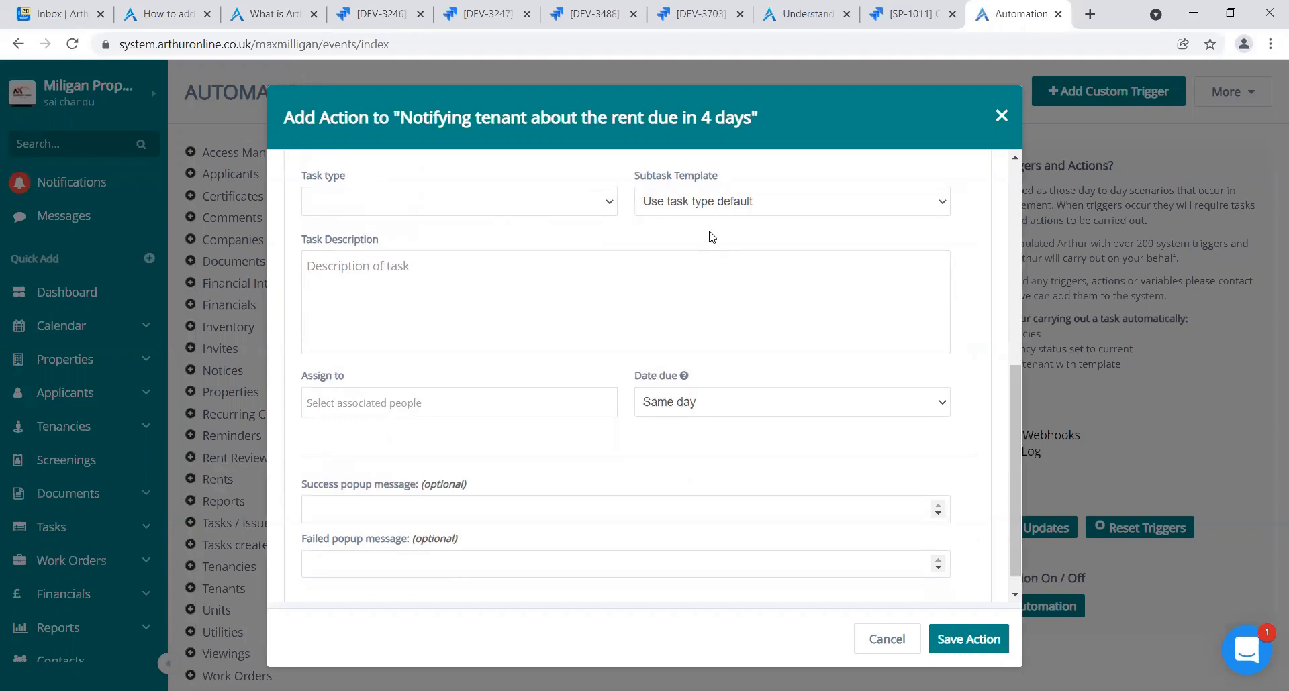
pyautogui.click(680, 283)
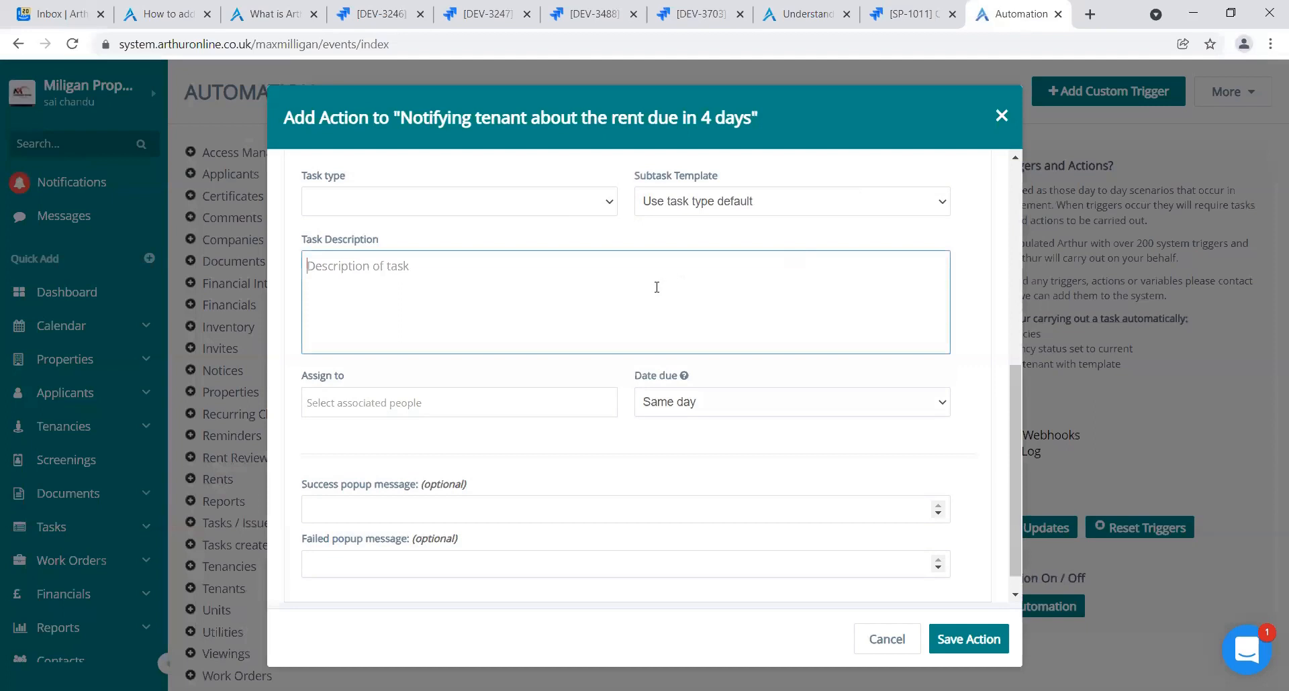
pyautogui.click(498, 409)
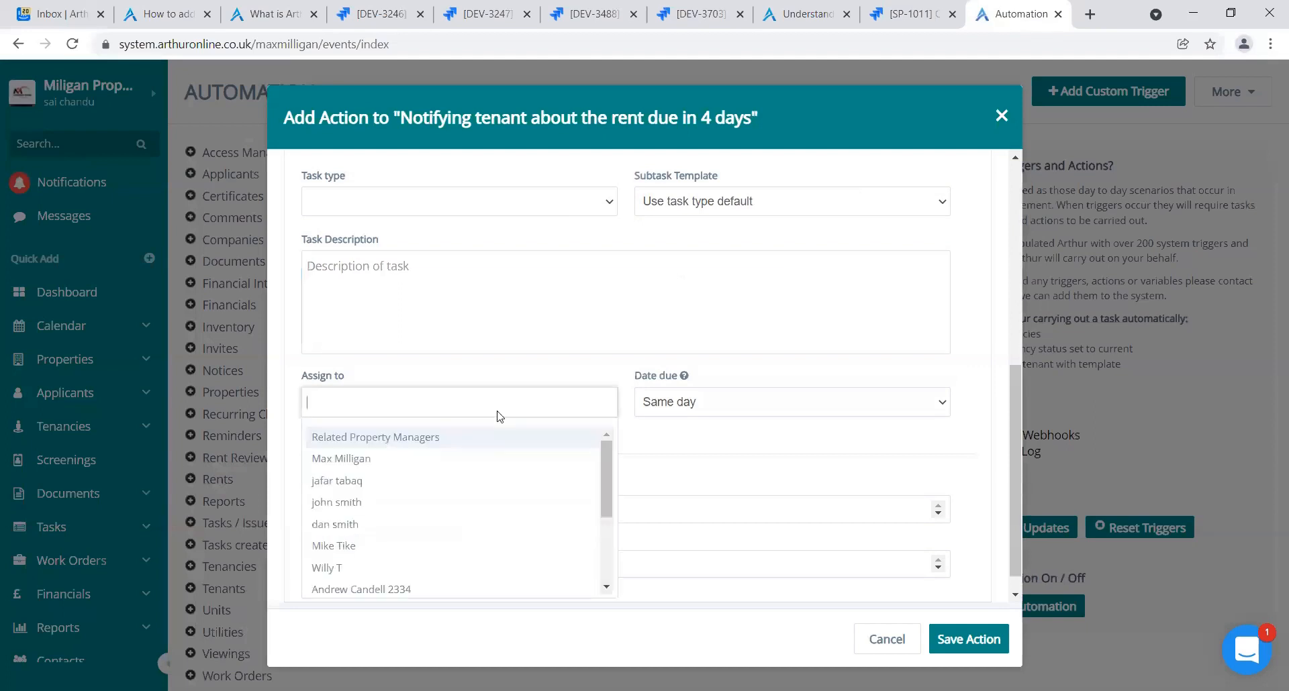
pyautogui.click(530, 377)
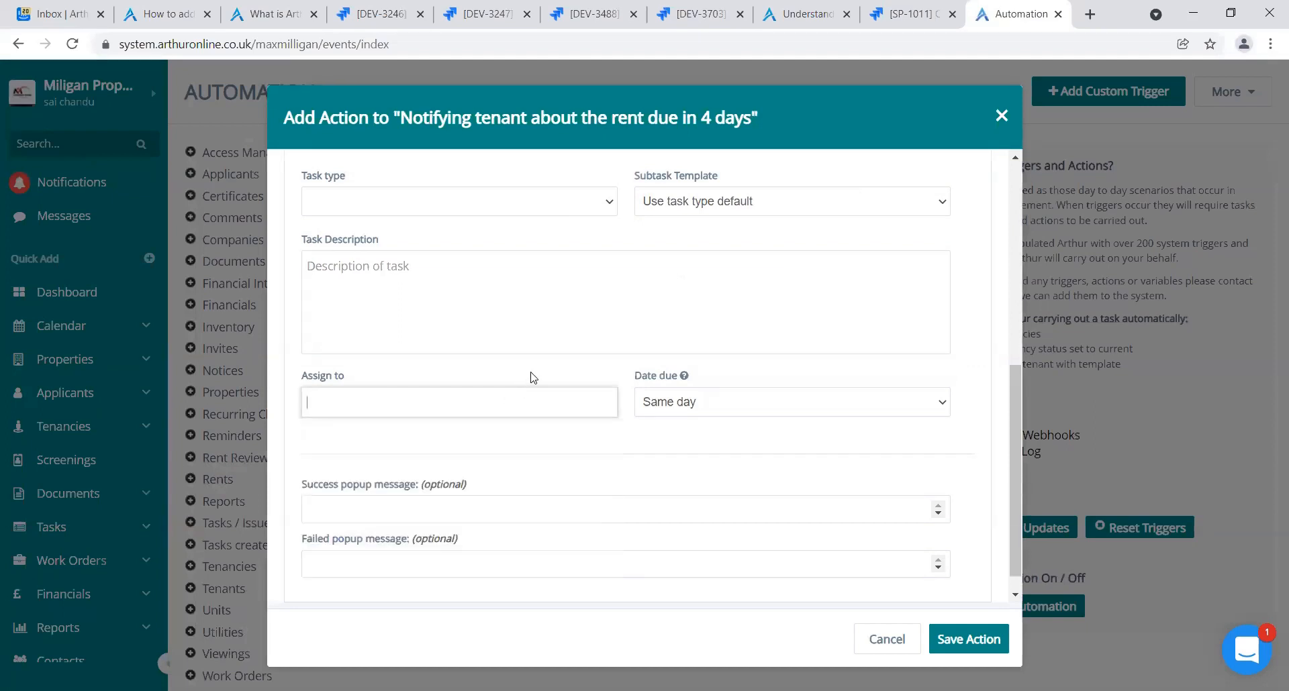
pyautogui.moveTo(1008, 428); pyautogui.dragTo(1015, 270)
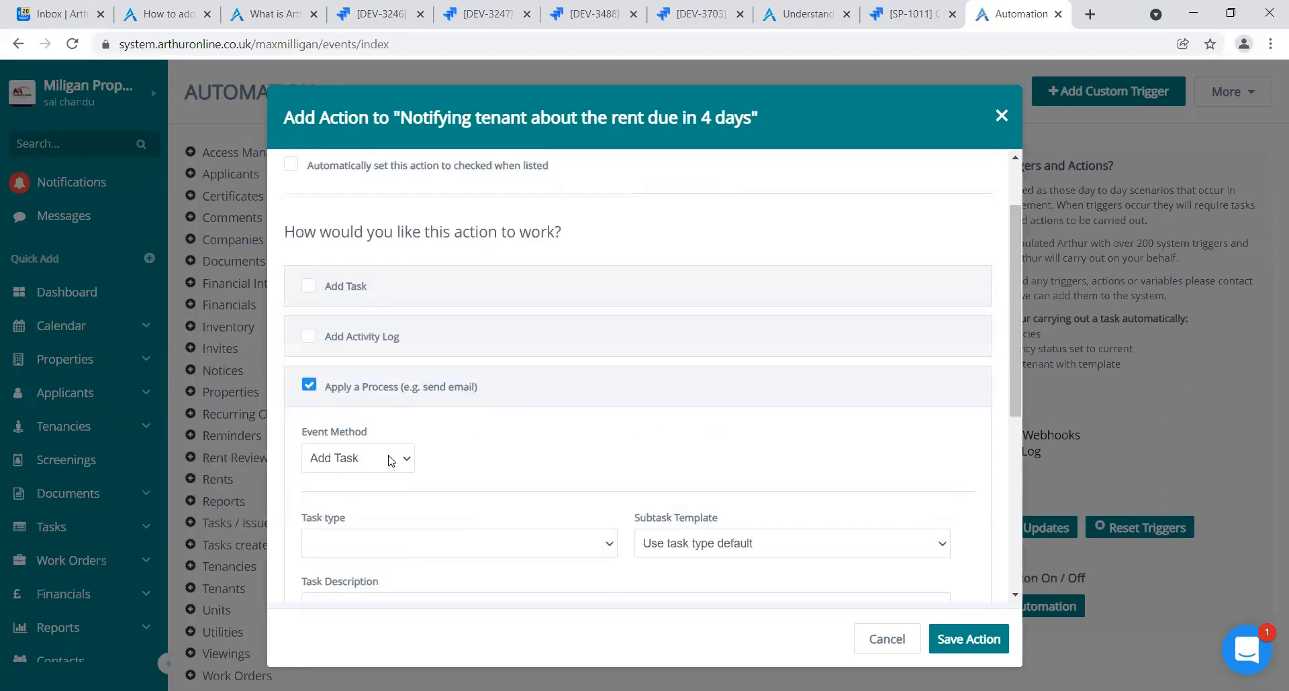
# Switch the event method to Add Work Order and review the work order fields it offers
pyautogui.click(391, 461)
pyautogui.moveTo(1016, 310); pyautogui.dragTo(1015, 427)
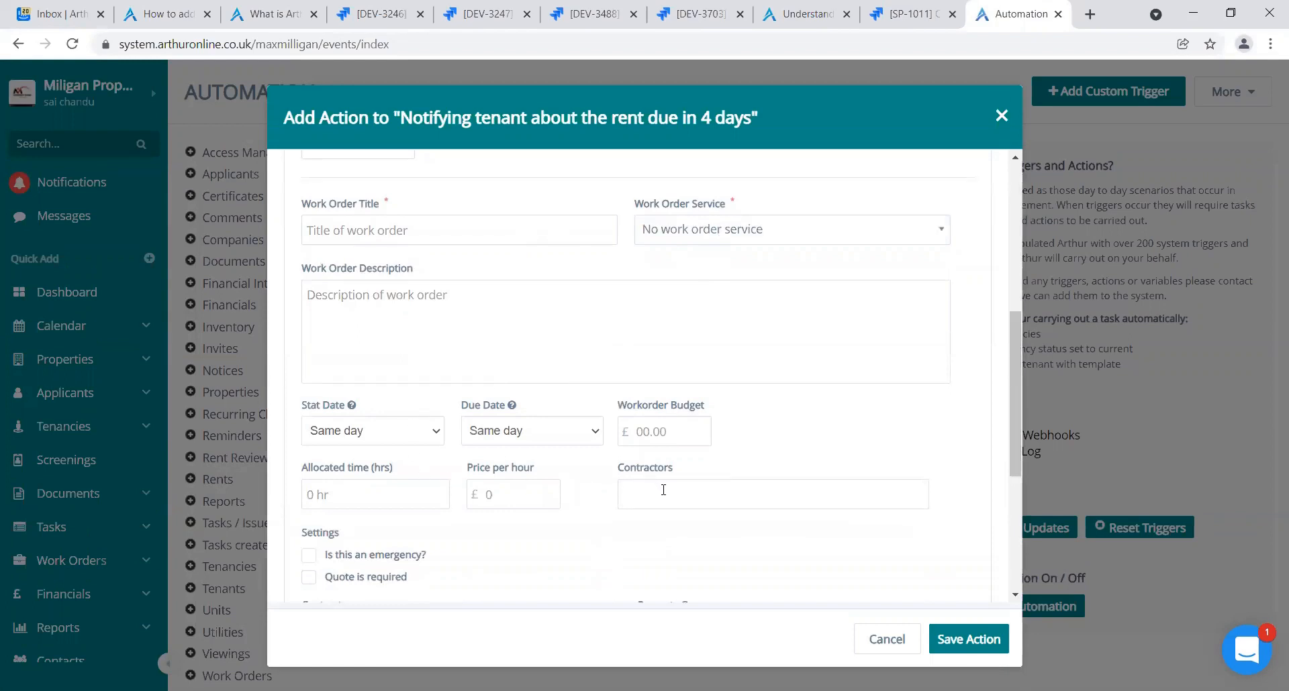
pyautogui.moveTo(1018, 395); pyautogui.dragTo(1015, 243)
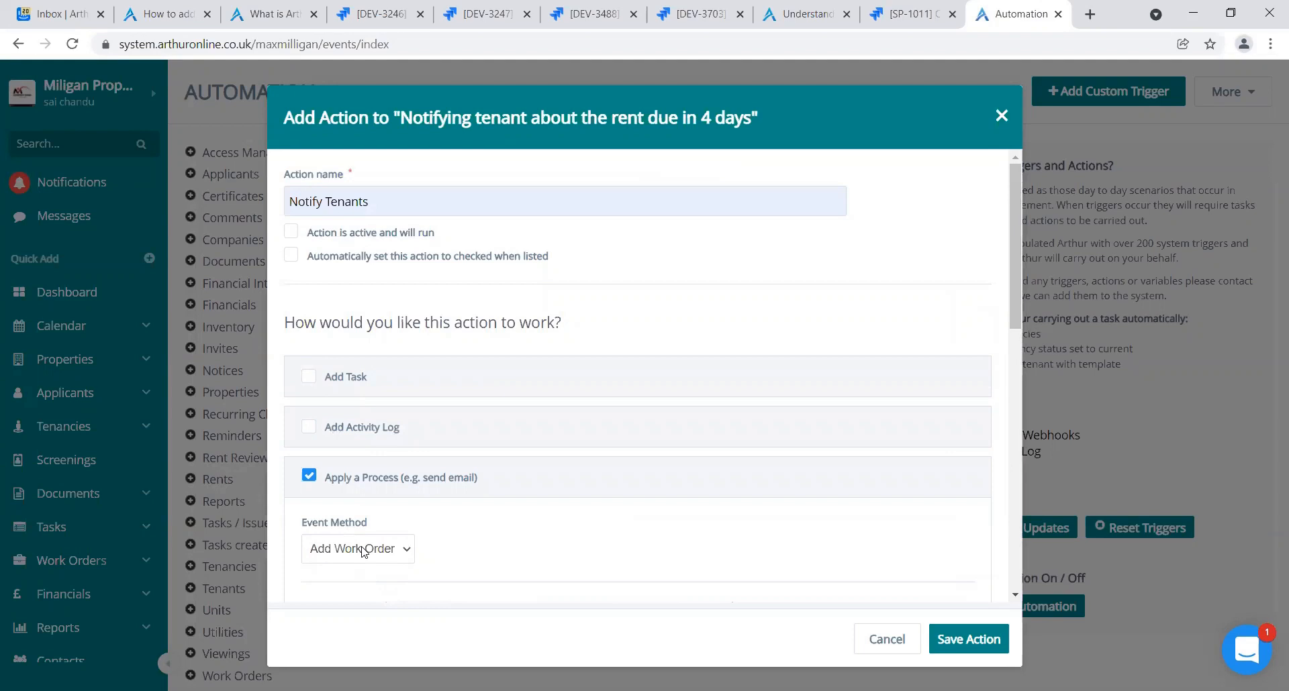
# Set the event method to Send Message, addressed to Tenants, with the subject "Rent Due in 4 days"
pyautogui.click(367, 576)
pyautogui.moveTo(1014, 298); pyautogui.dragTo(1011, 446)
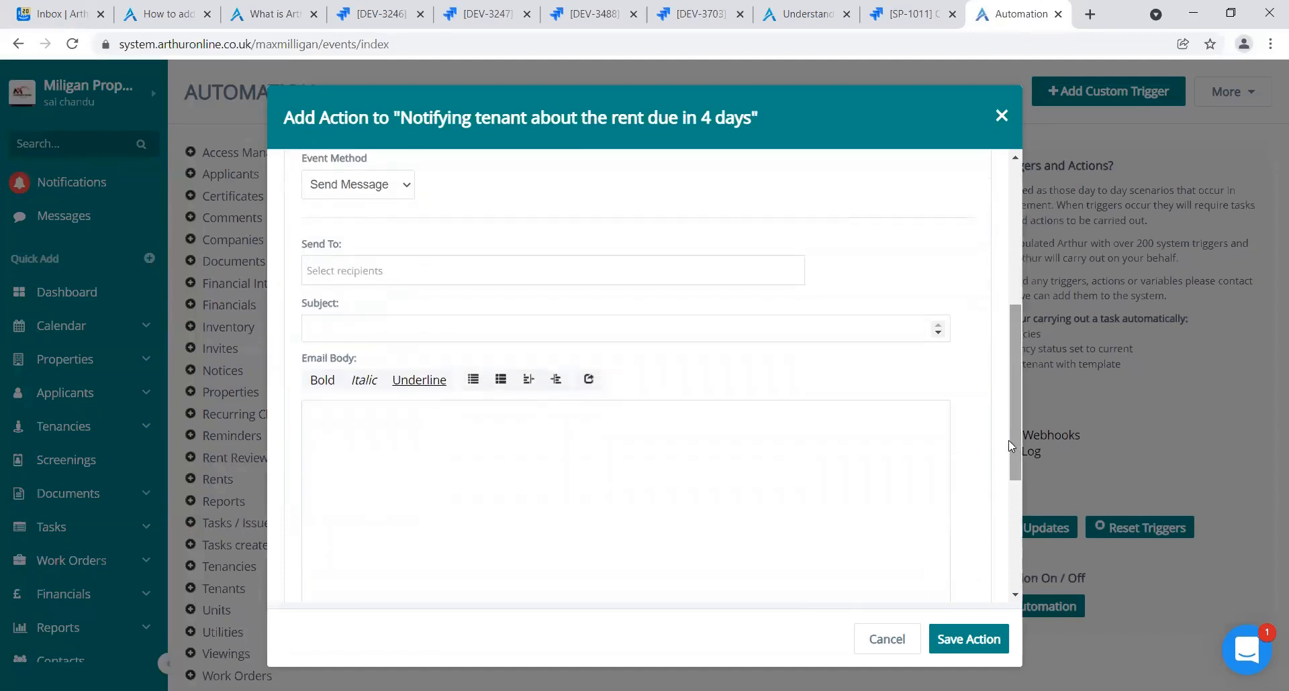
pyautogui.click(490, 265)
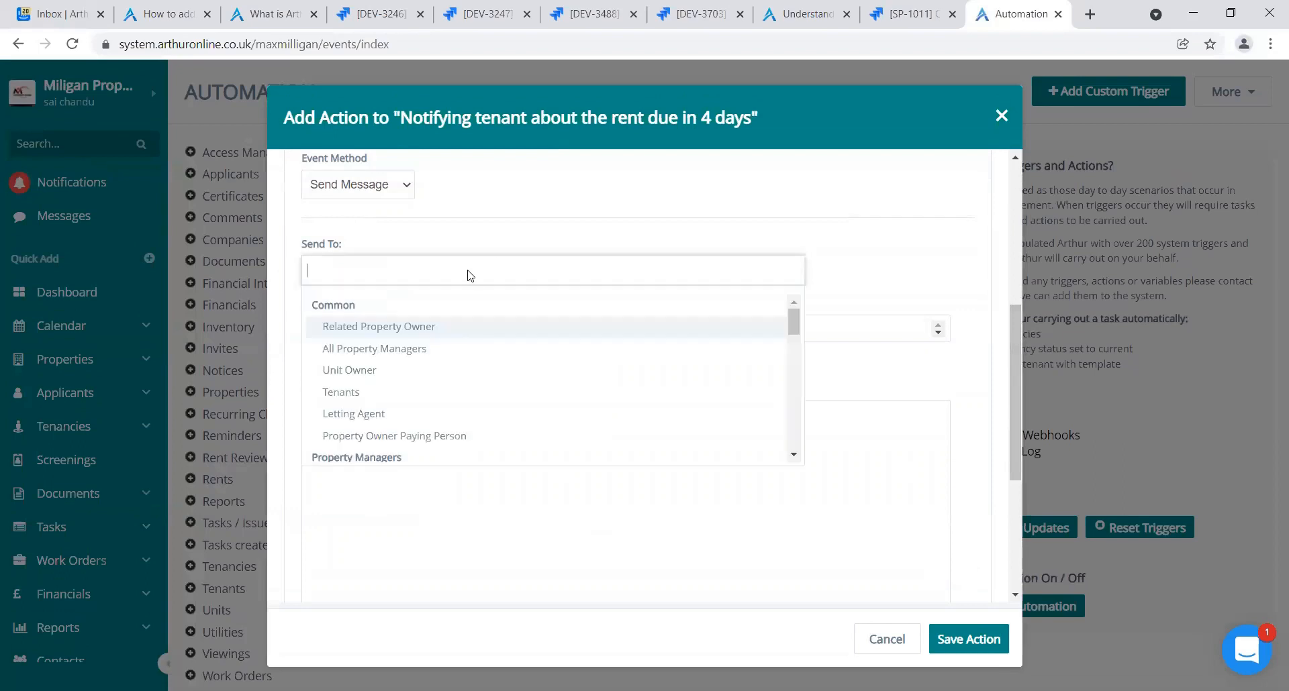
pyautogui.click(374, 395)
pyautogui.click(373, 329)
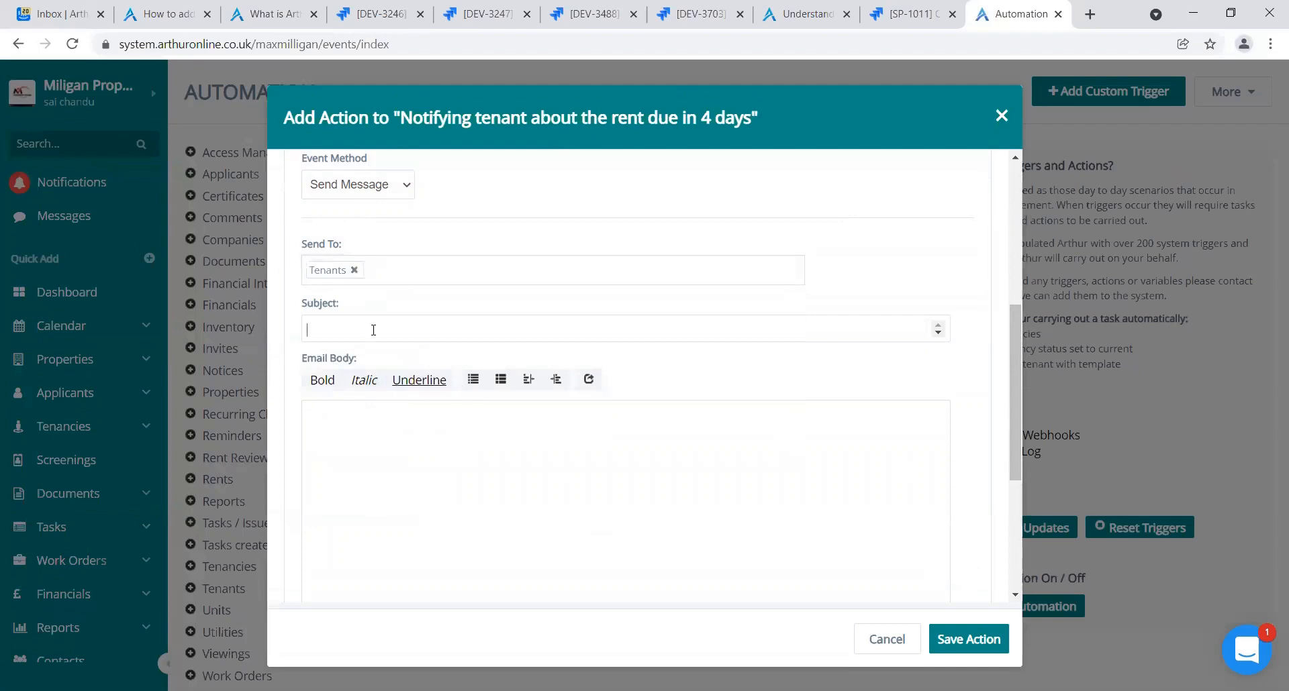
pyautogui.write('Rent Due in 4v')
pyautogui.press('BackSpace')
pyautogui.write('days')
# Write the email body: "Hi" with the To First Name variable, "Just to rent due in 4 days.", and "Thanks," with the sender's first name
pyautogui.click(367, 419)
pyautogui.write('Hi')
pyautogui.rightClick(366, 419)
pyautogui.click(431, 482)
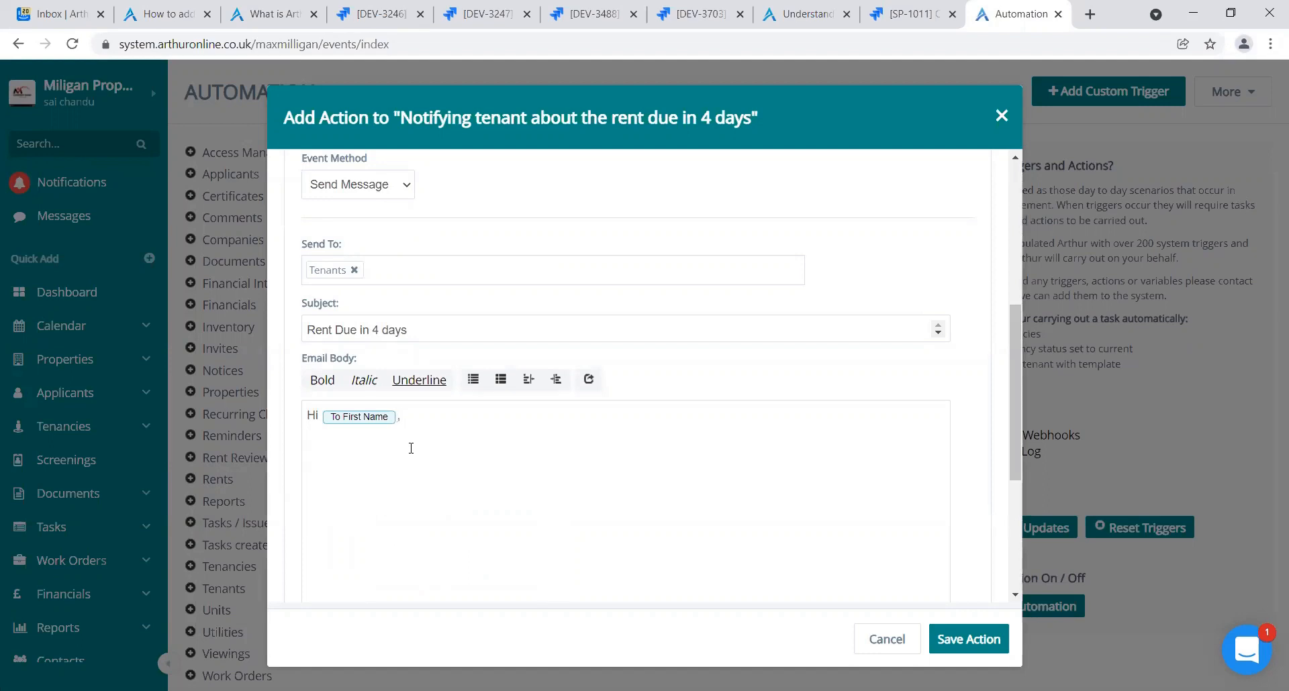
pyautogui.write('Ju')
pyautogui.write('st to rent due in 4 days.')
pyautogui.rightClick(315, 498)
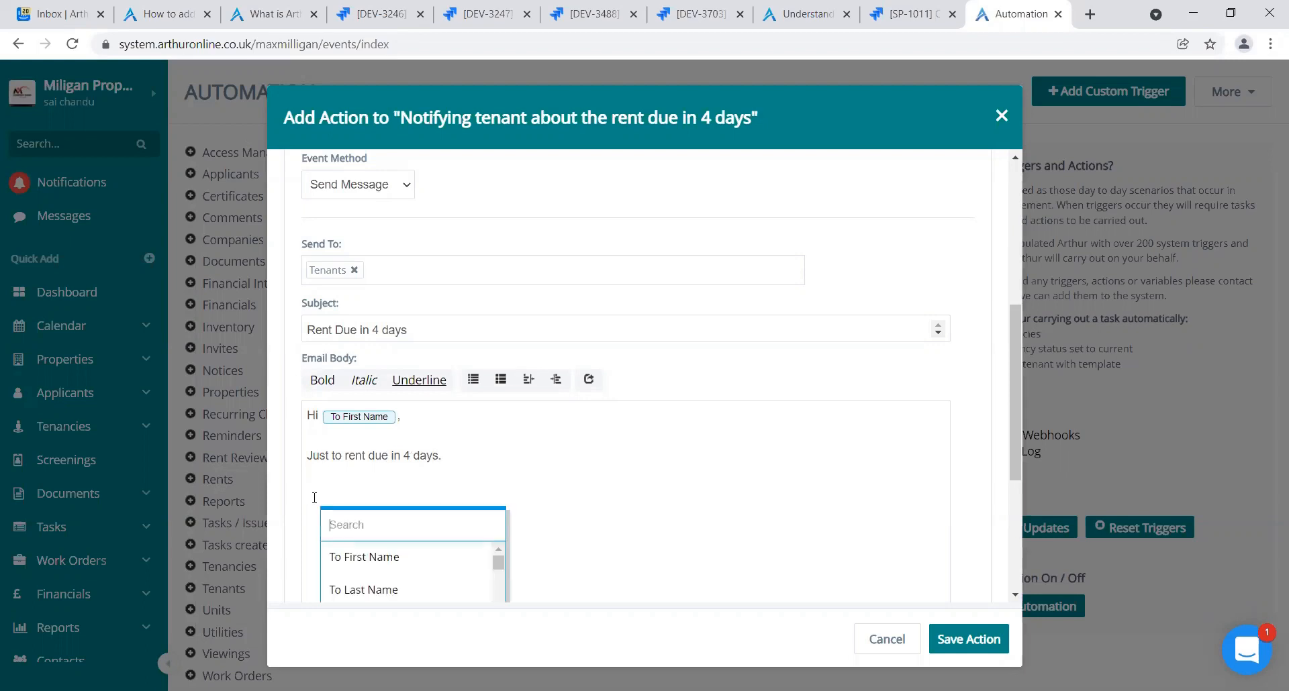
pyautogui.click(362, 491)
pyautogui.write('Thanks,')
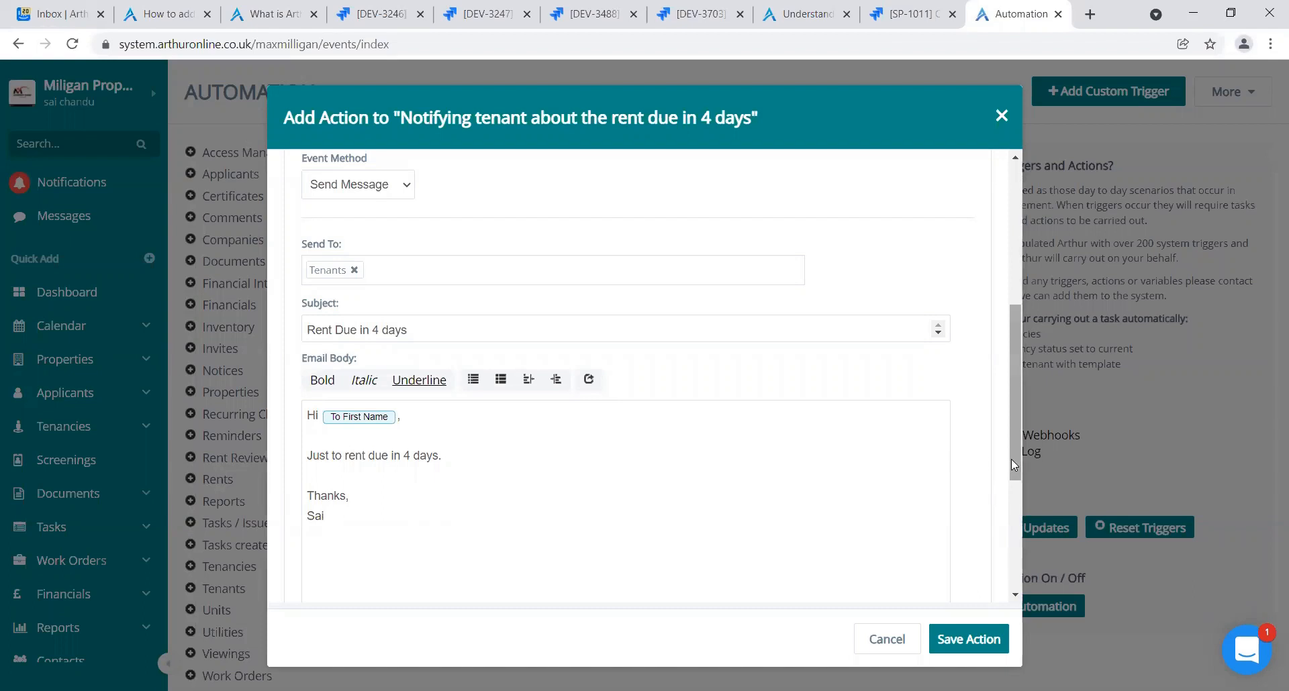
# Look through the variables available for insertion in the email body, including the tenancy ones
pyautogui.scroll(-1, 1011, 459)
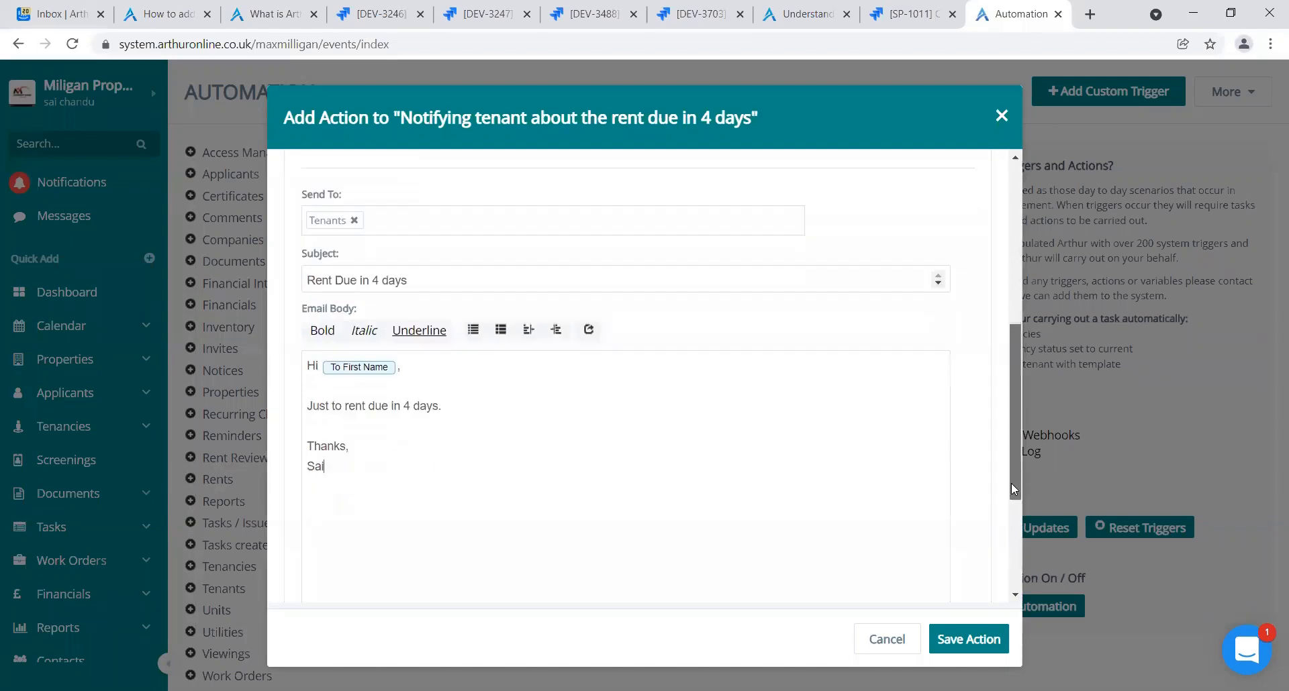
pyautogui.rightClick(479, 402)
pyautogui.moveTo(663, 463); pyautogui.dragTo(667, 545)
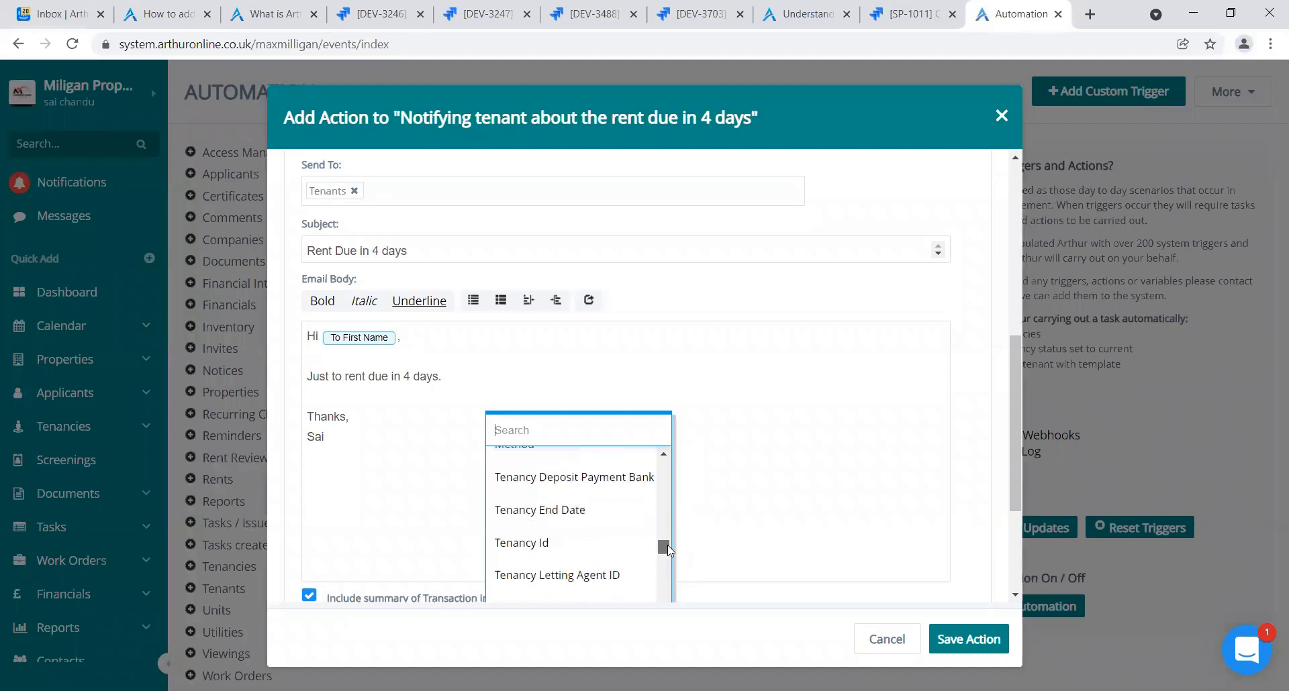
pyautogui.click(744, 471)
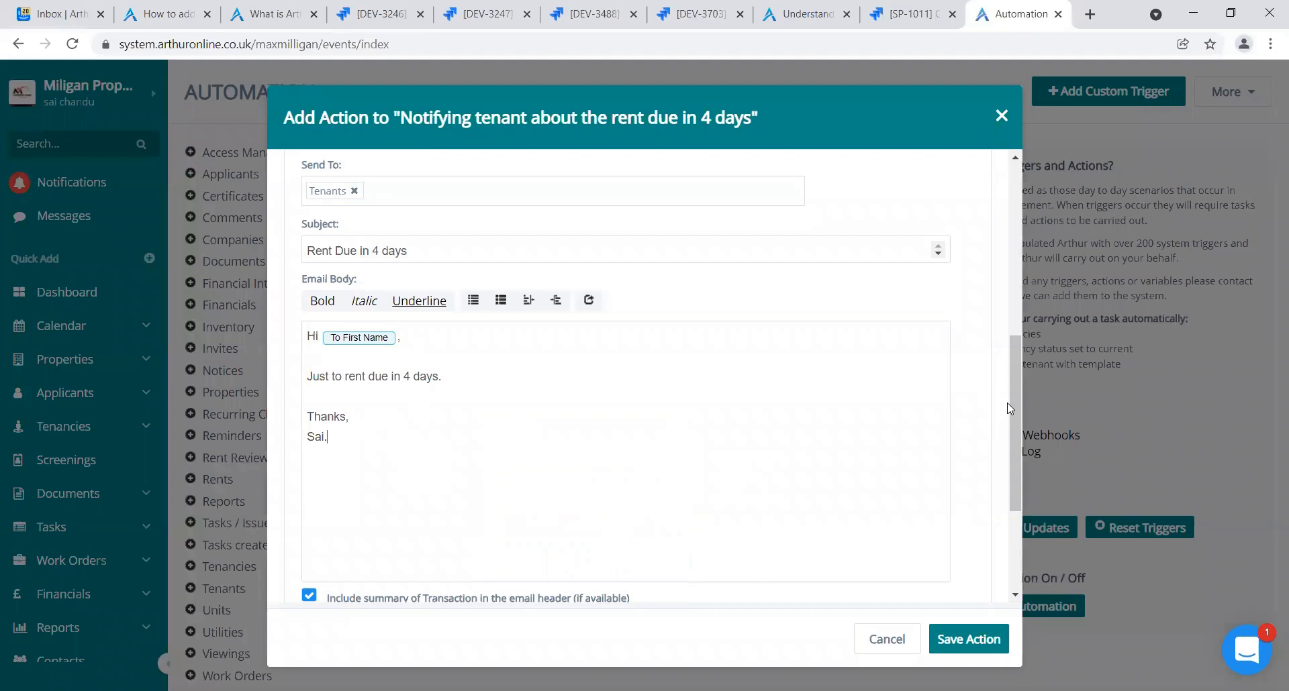
# Save the Notify Tenants action and expand the "Notifying tenant about the rent due in 4 days" trigger under Financials
pyautogui.moveTo(1012, 409); pyautogui.dragTo(1013, 488)
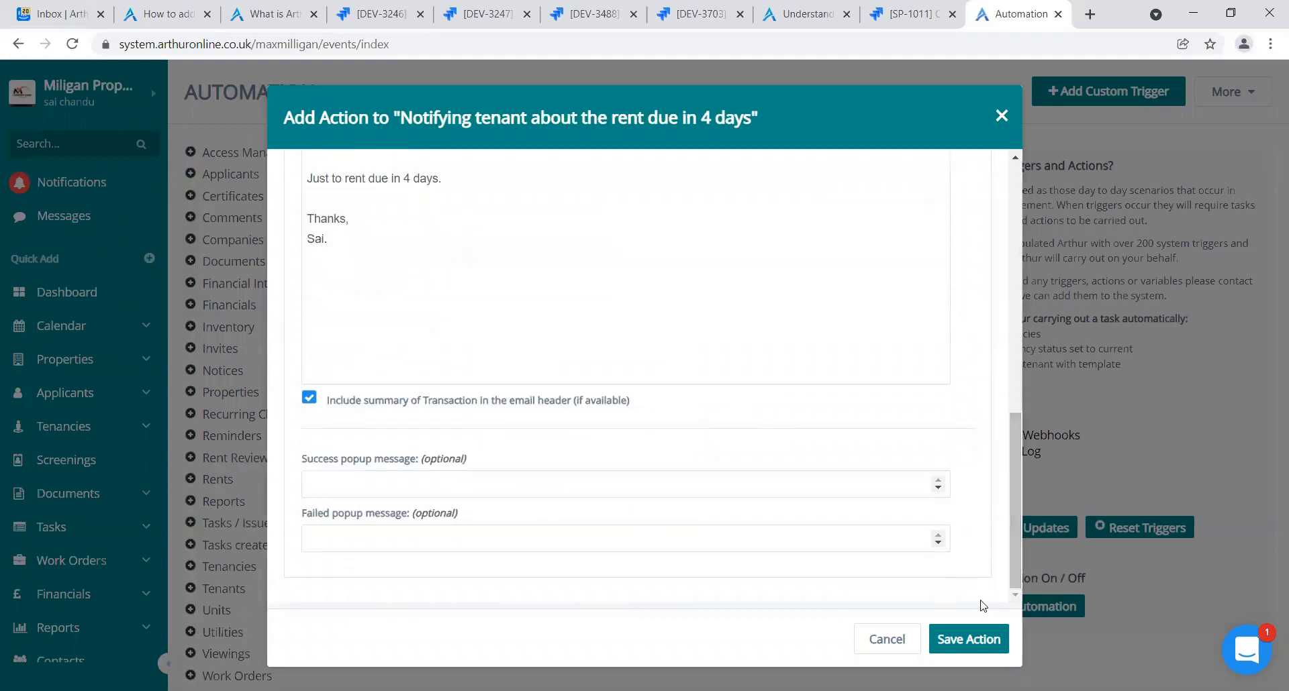
pyautogui.click(975, 639)
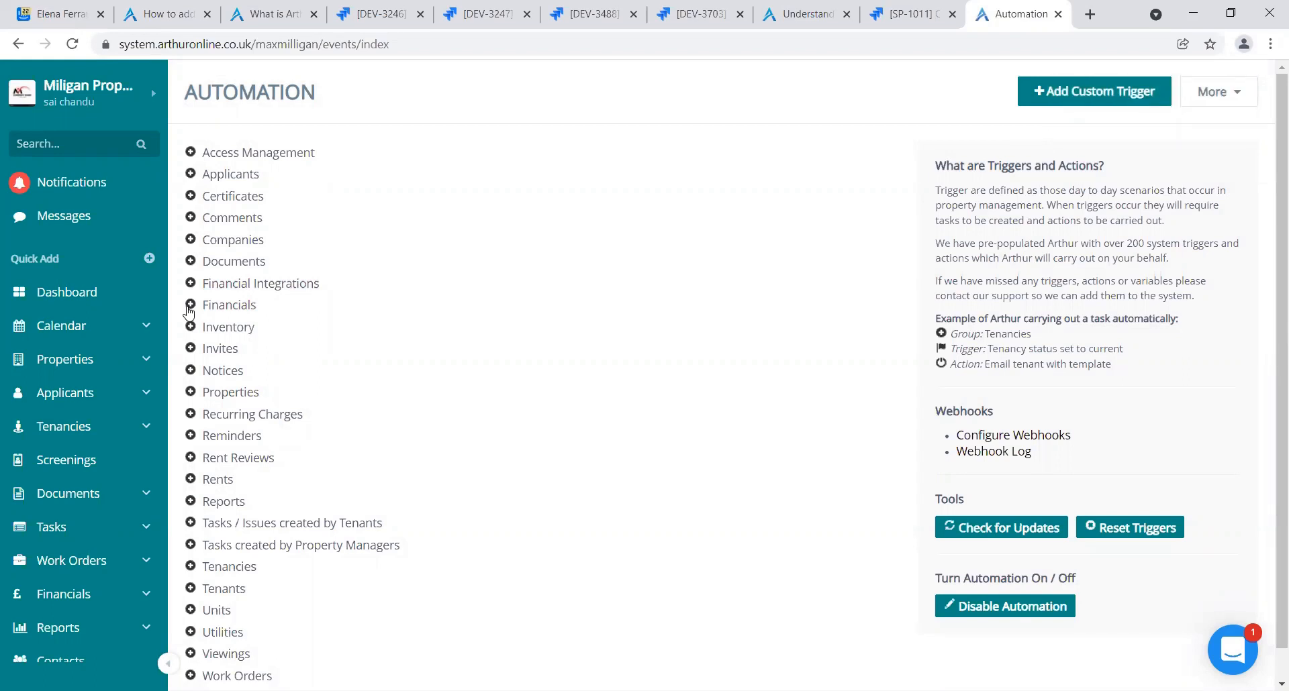
pyautogui.click(189, 307)
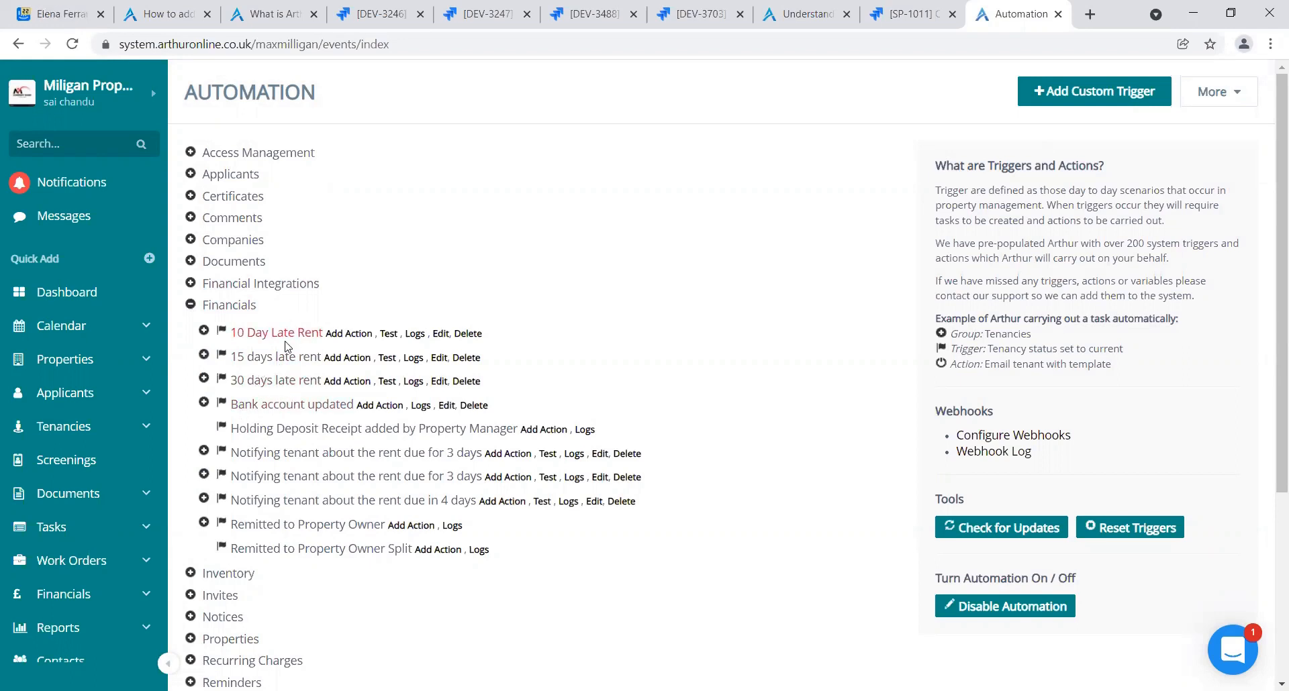
pyautogui.click(204, 499)
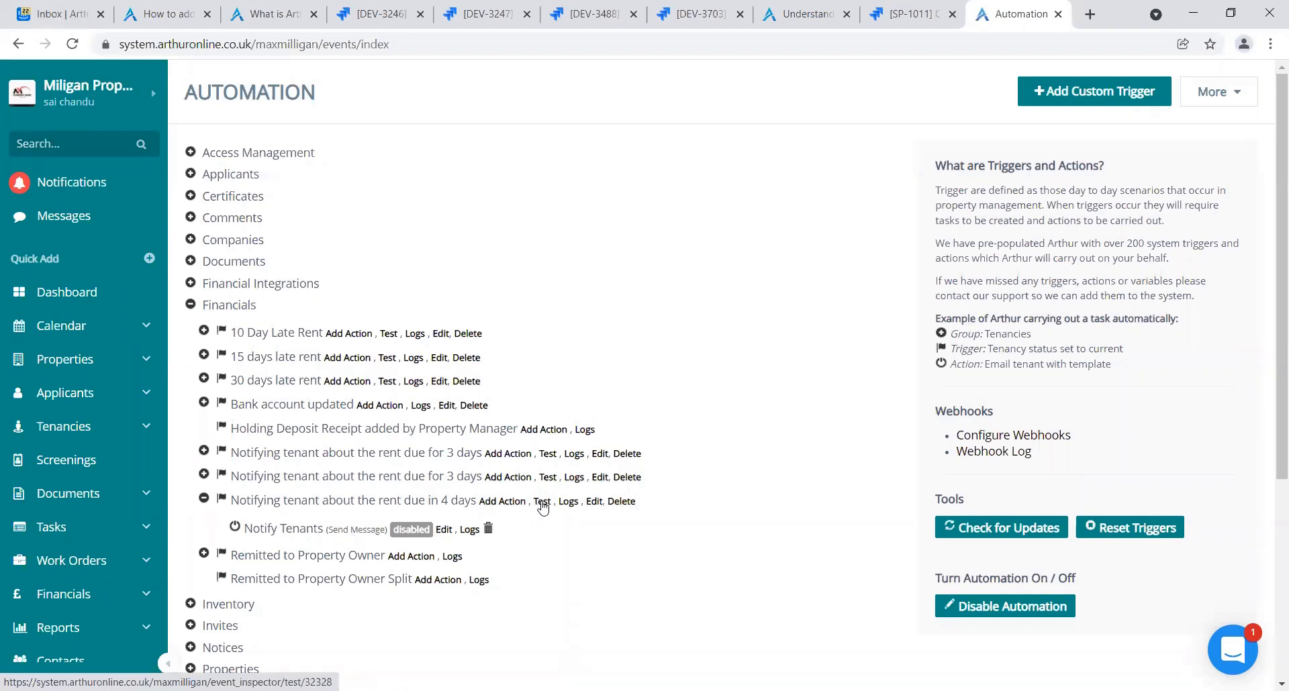
# Edit the 4-day rent trigger to add the condition Transaction Types is Direct Rent, and save the trigger
pyautogui.click(594, 502)
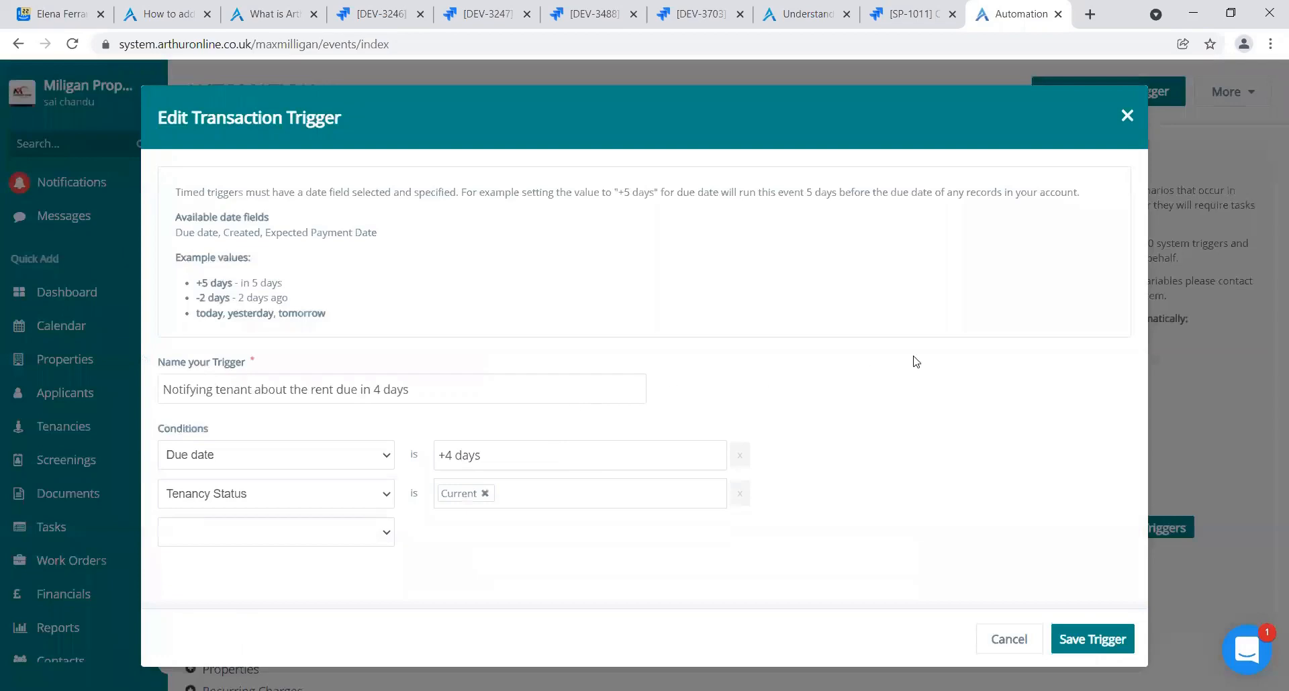
pyautogui.click(350, 543)
pyautogui.click(535, 534)
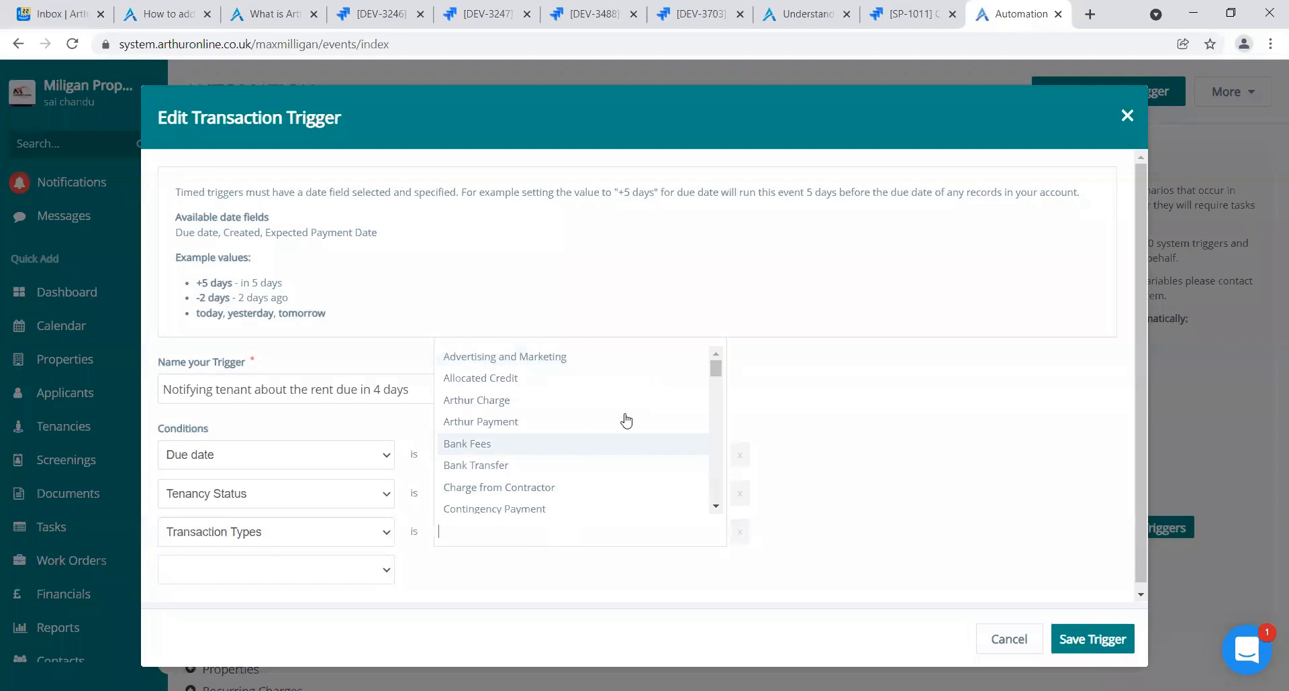
pyautogui.moveTo(715, 373); pyautogui.dragTo(716, 406)
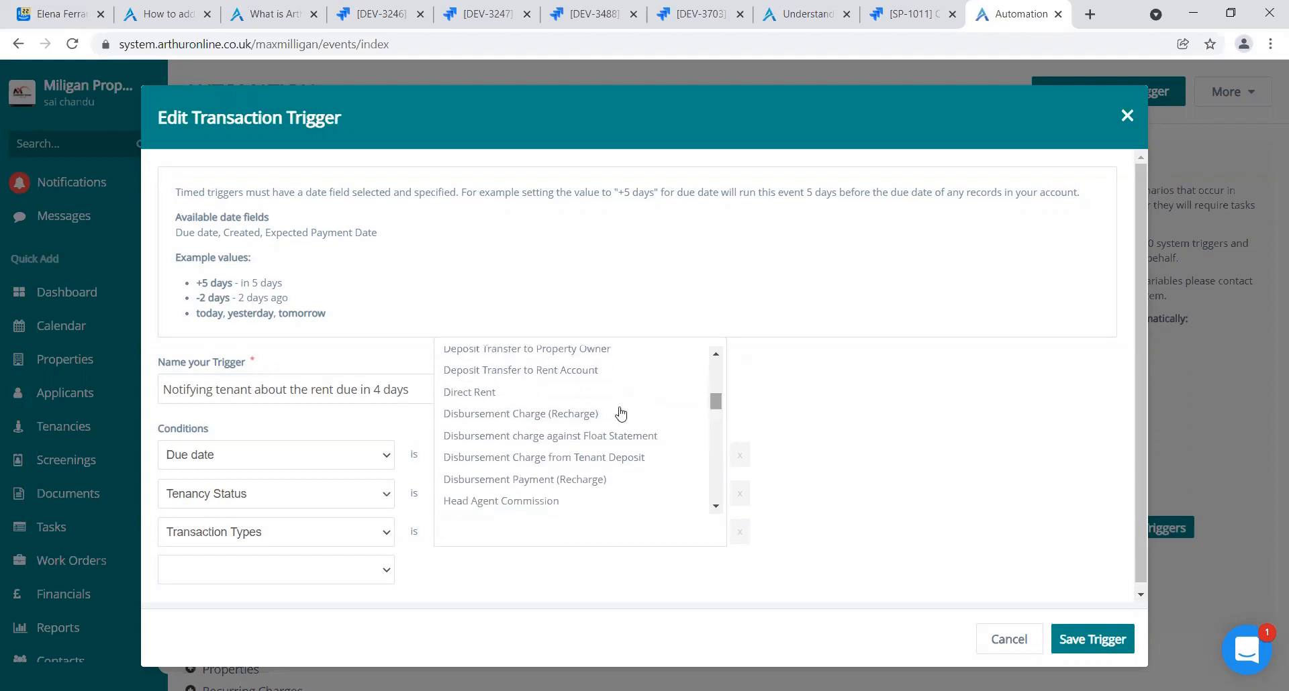
pyautogui.click(577, 396)
pyautogui.click(865, 474)
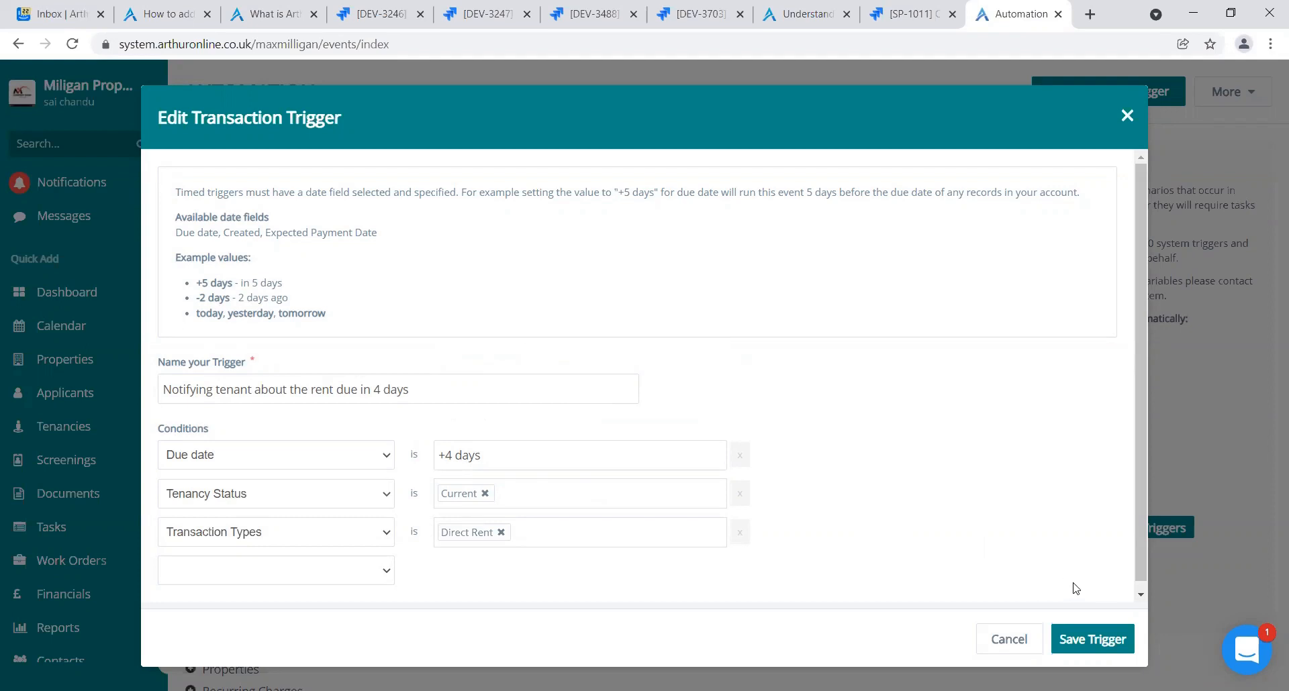
pyautogui.click(1094, 641)
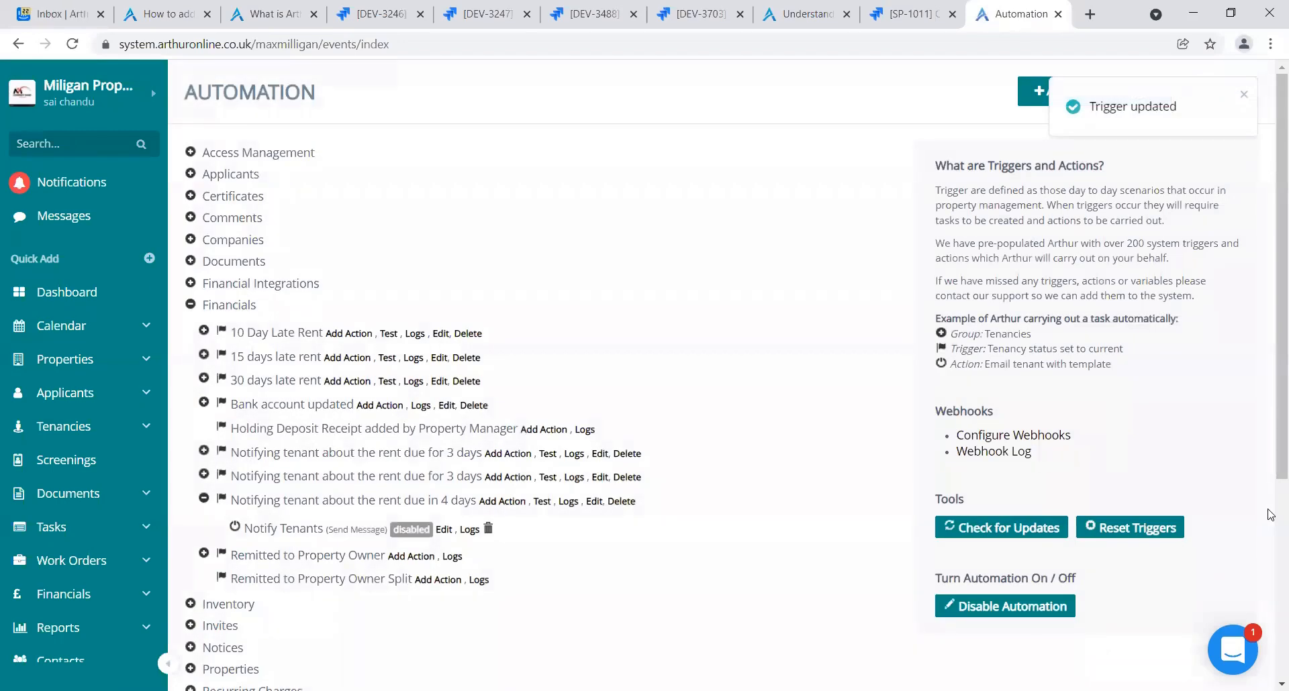
pyautogui.scroll(-2, 540, 396)
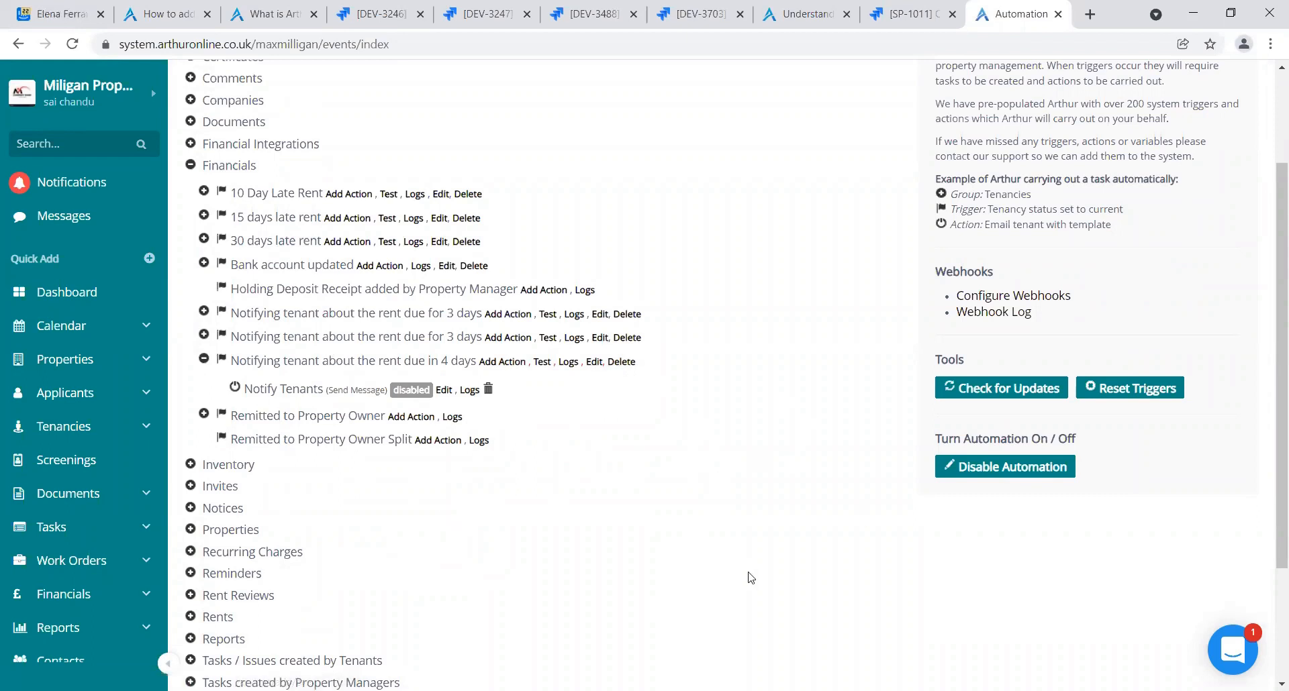
pyautogui.moveTo(1269, 482); pyautogui.dragTo(1270, 382)
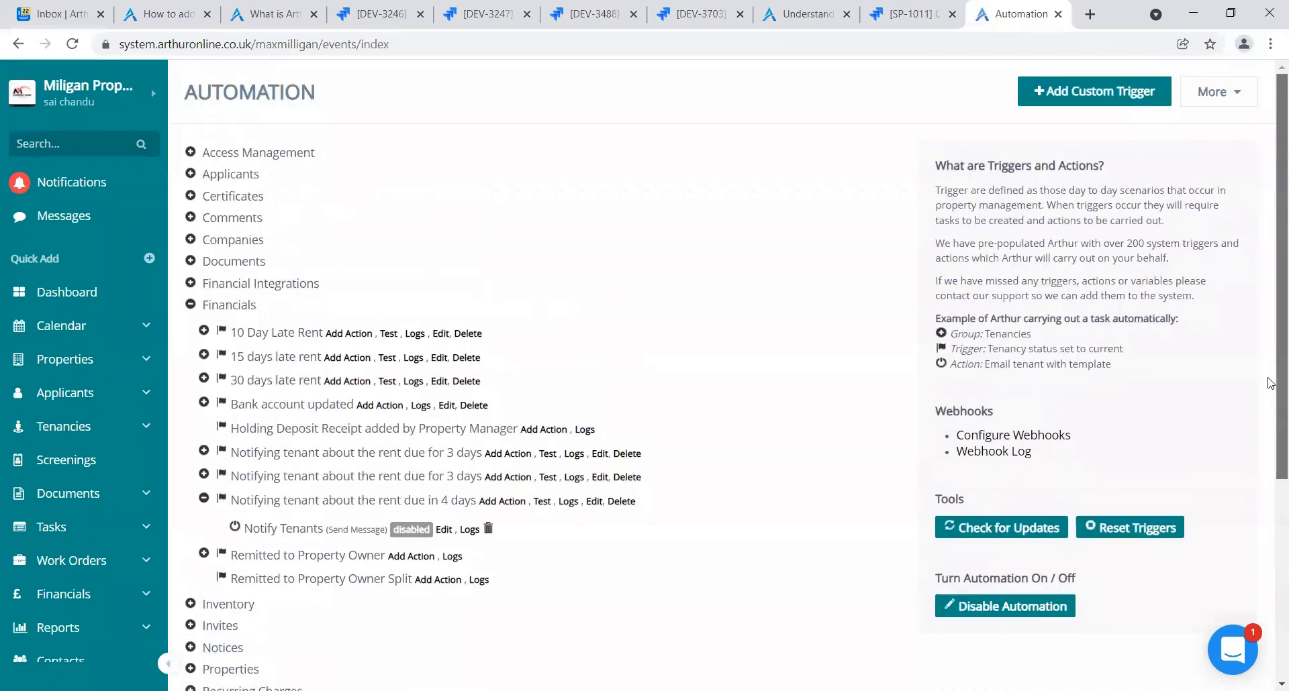
pyautogui.scroll(-1, 1271, 406)
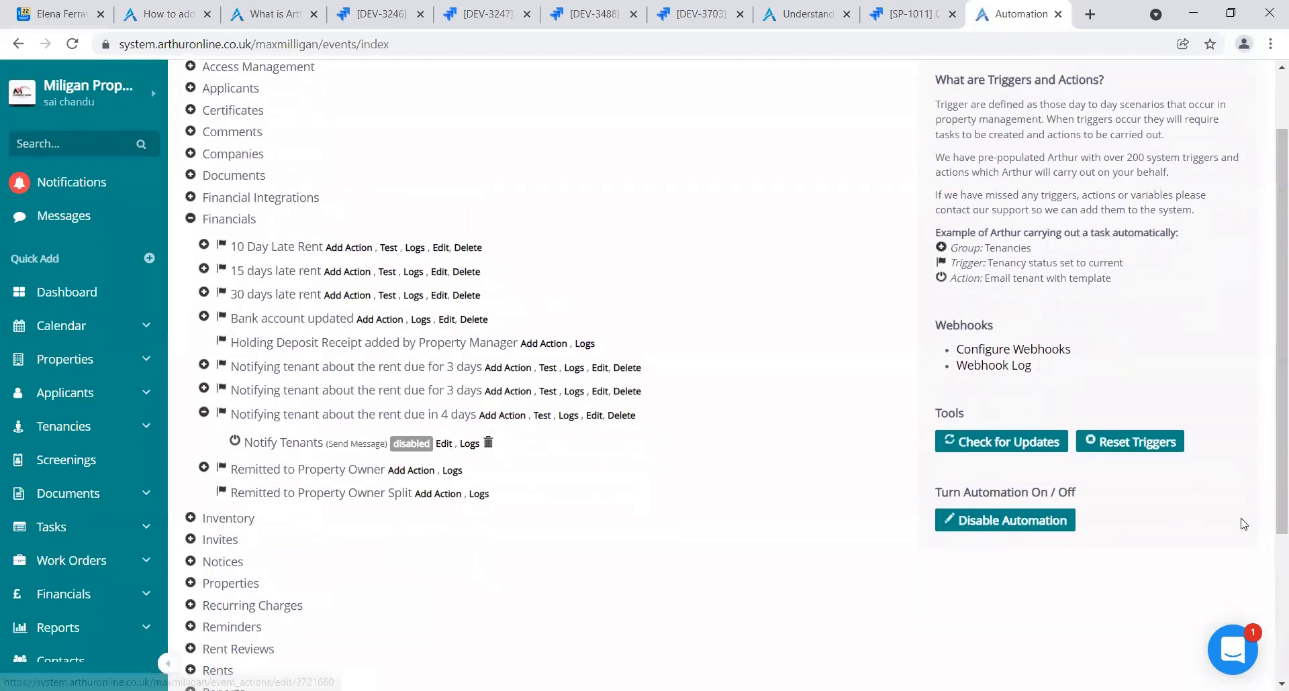
pyautogui.scroll(1, 1271, 376)
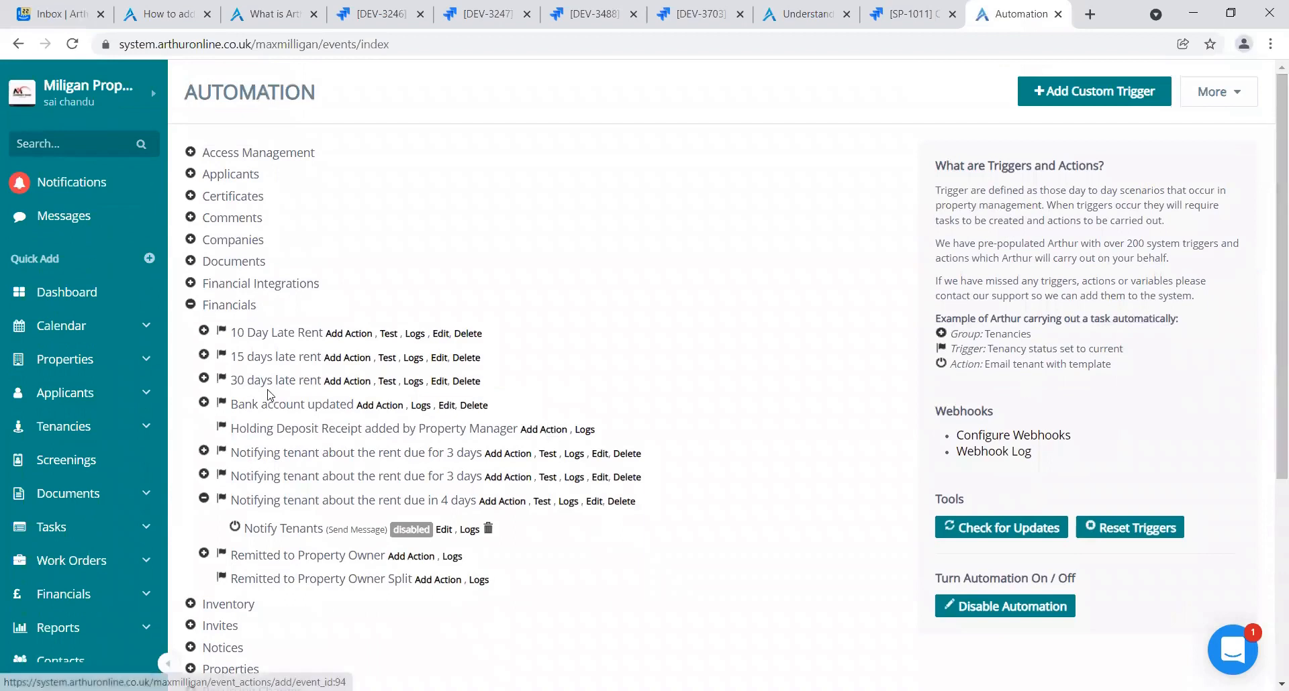
# Collapse the Financials group and view the action under the Applicants trigger "Applicant added via Middleware"
pyautogui.click(192, 305)
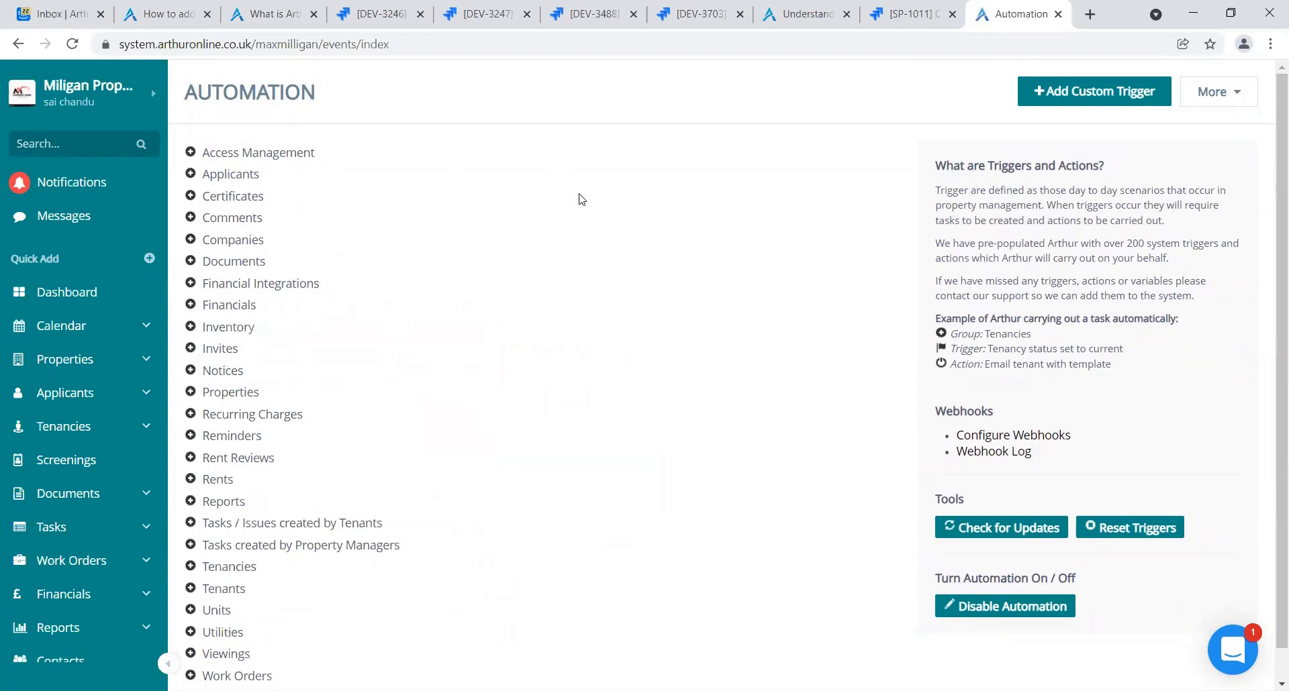
pyautogui.click(120, 112)
pyautogui.click(190, 175)
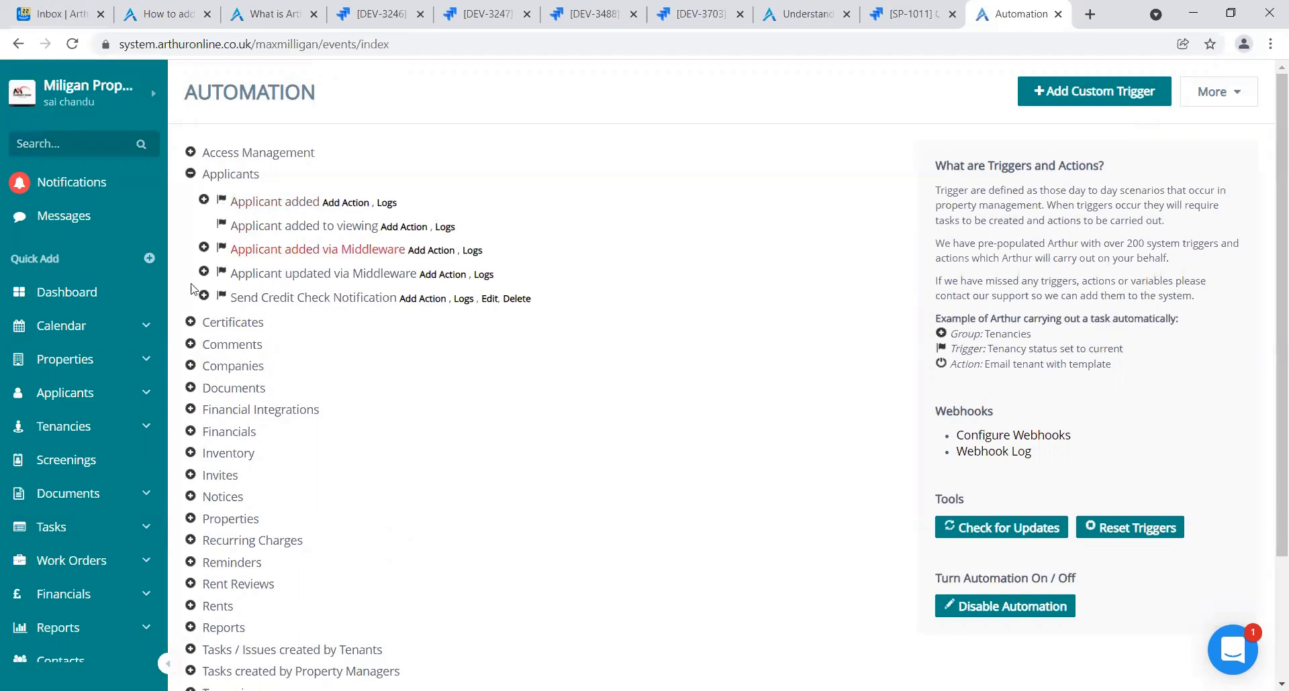
pyautogui.click(204, 248)
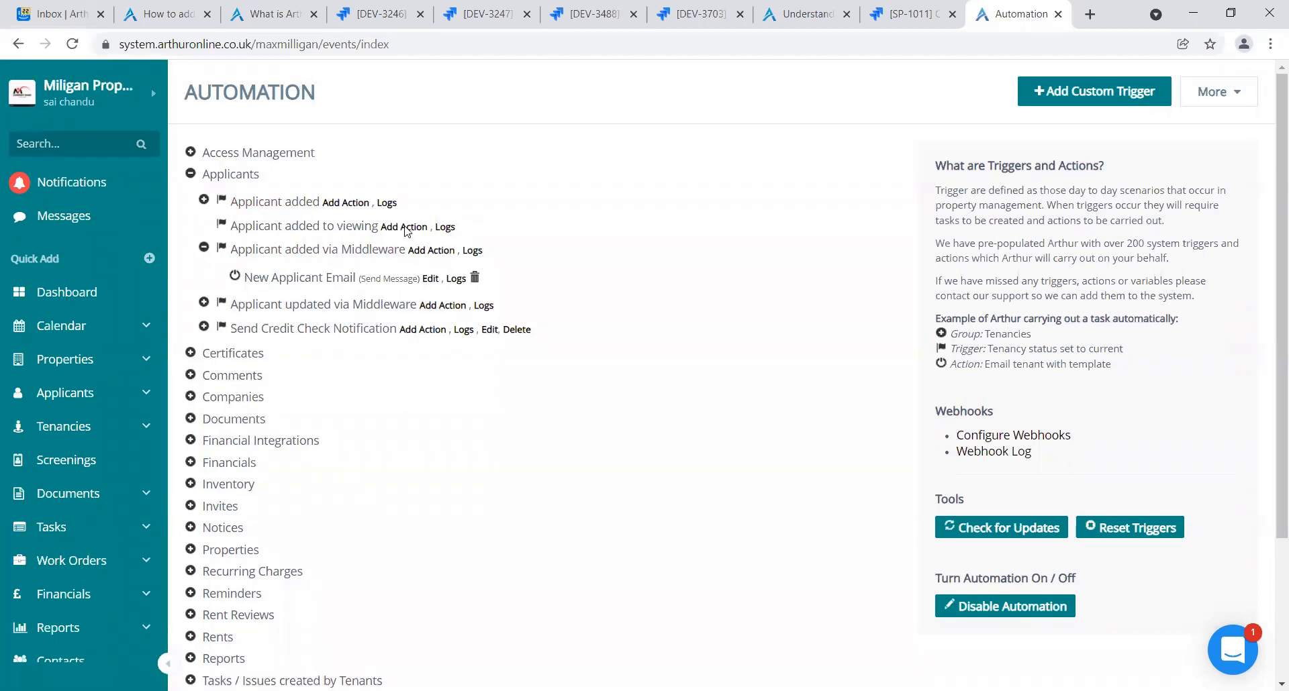
# Start a new custom trigger for certificates using the Timed method
pyautogui.click(1093, 97)
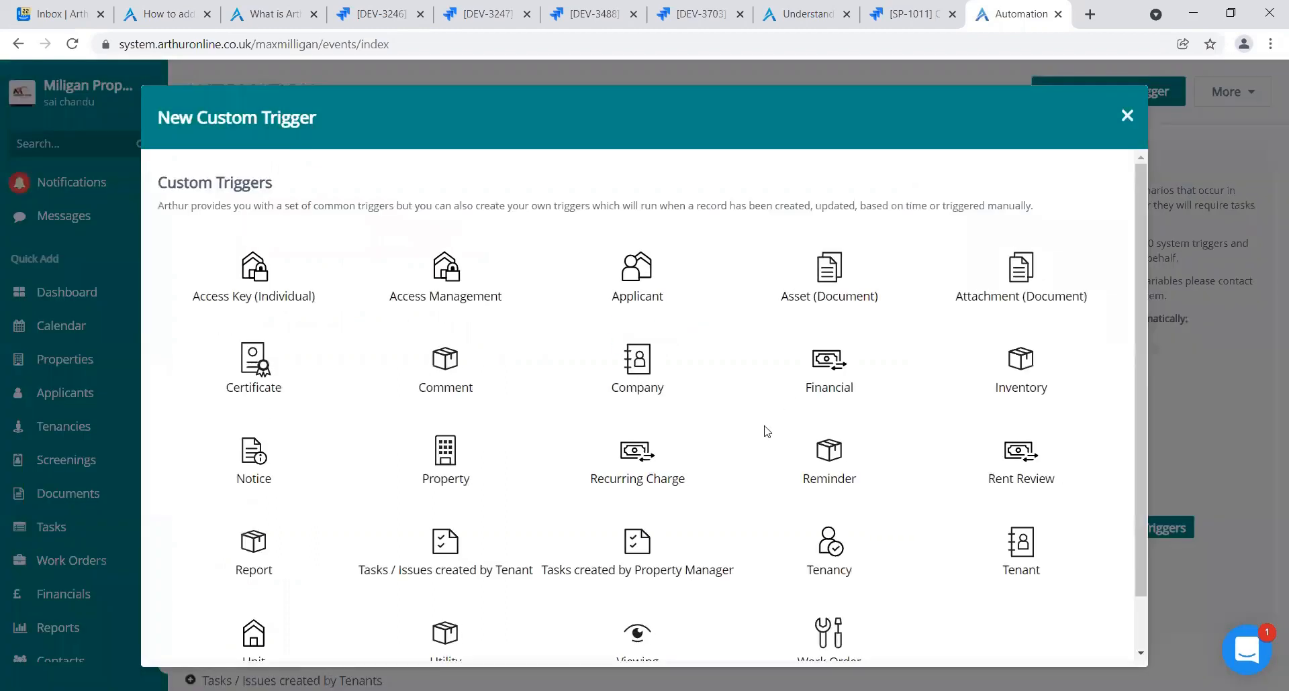
pyautogui.scroll(-1, 1140, 421)
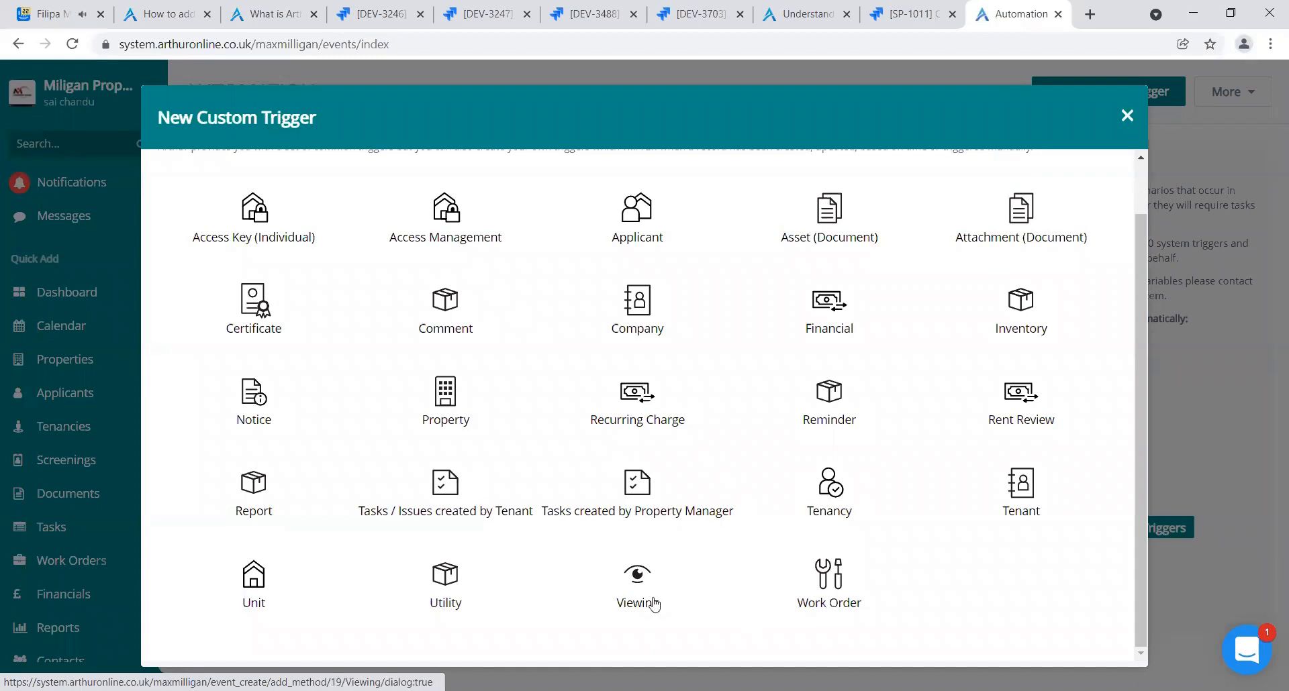
pyautogui.click(260, 313)
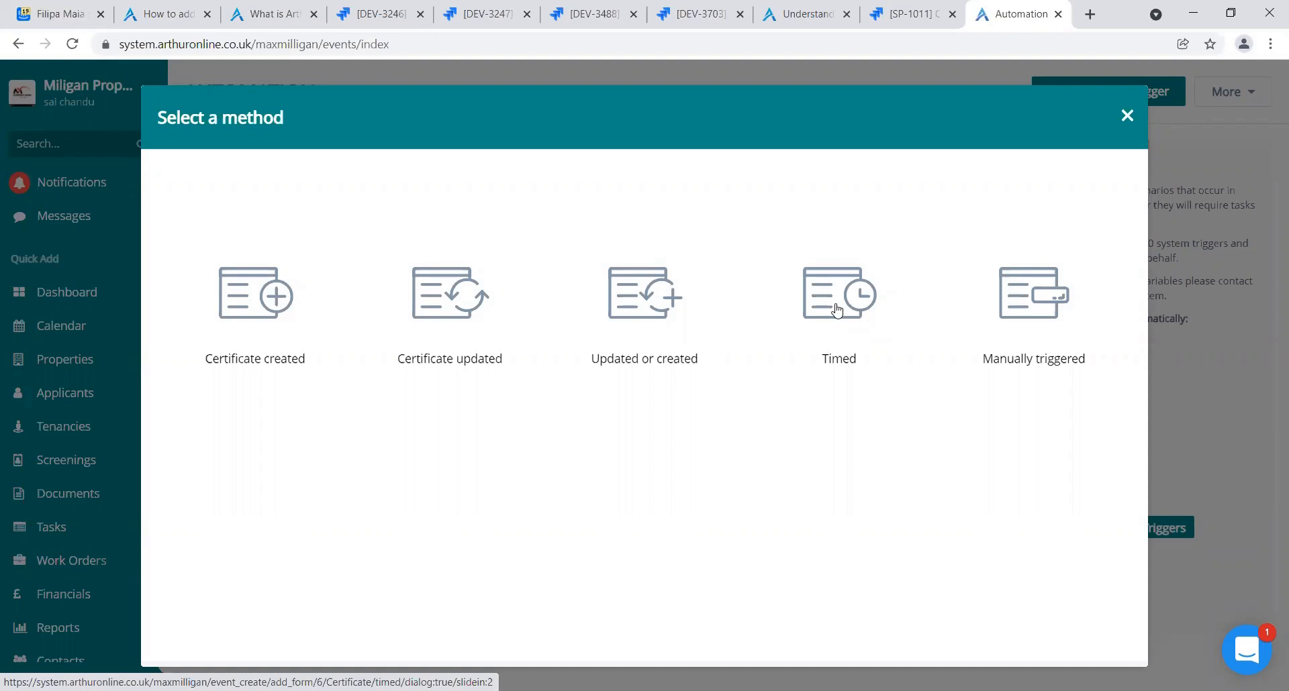
pyautogui.click(837, 310)
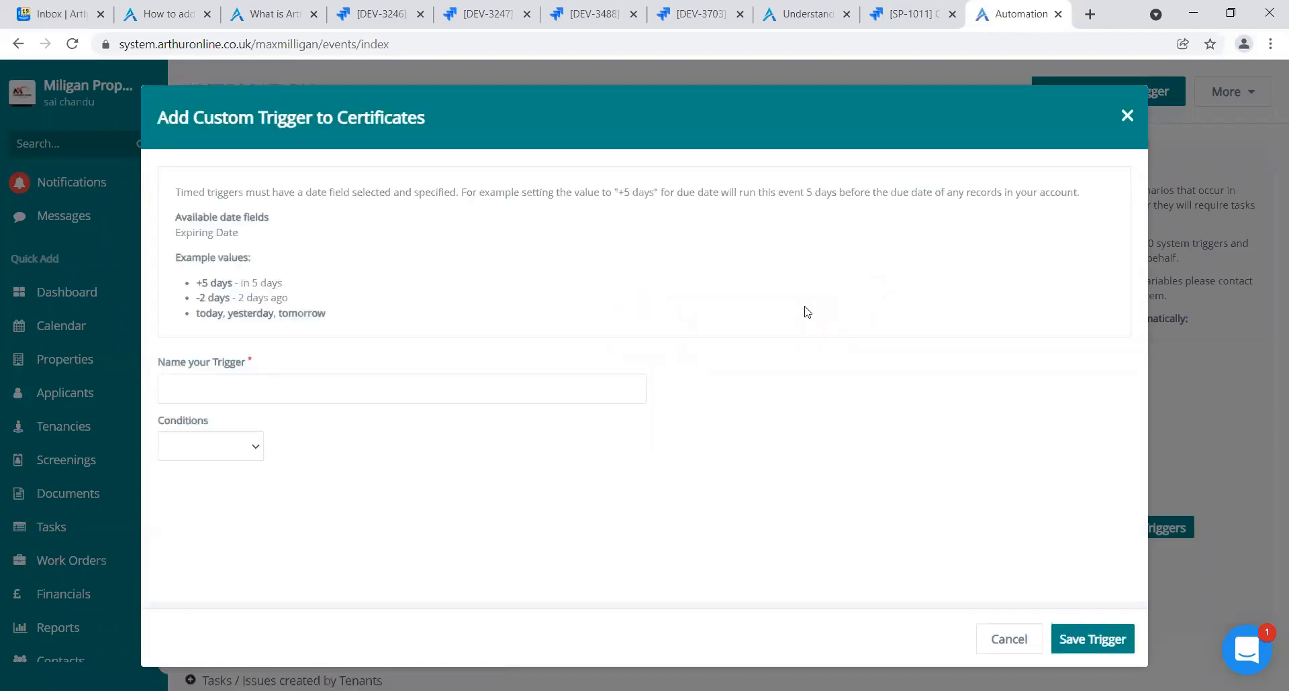
# Add the condition Certificate Type is Fire Alarm to the new certificates trigger
pyautogui.click(255, 461)
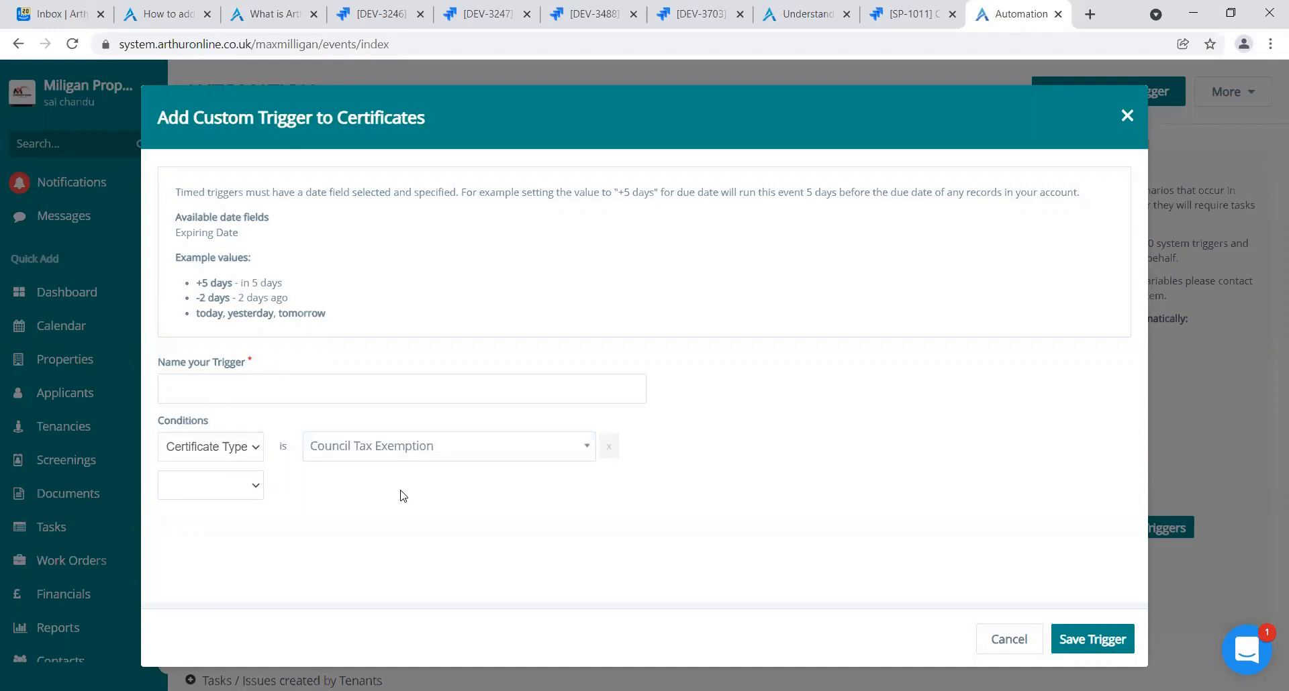
pyautogui.click(440, 451)
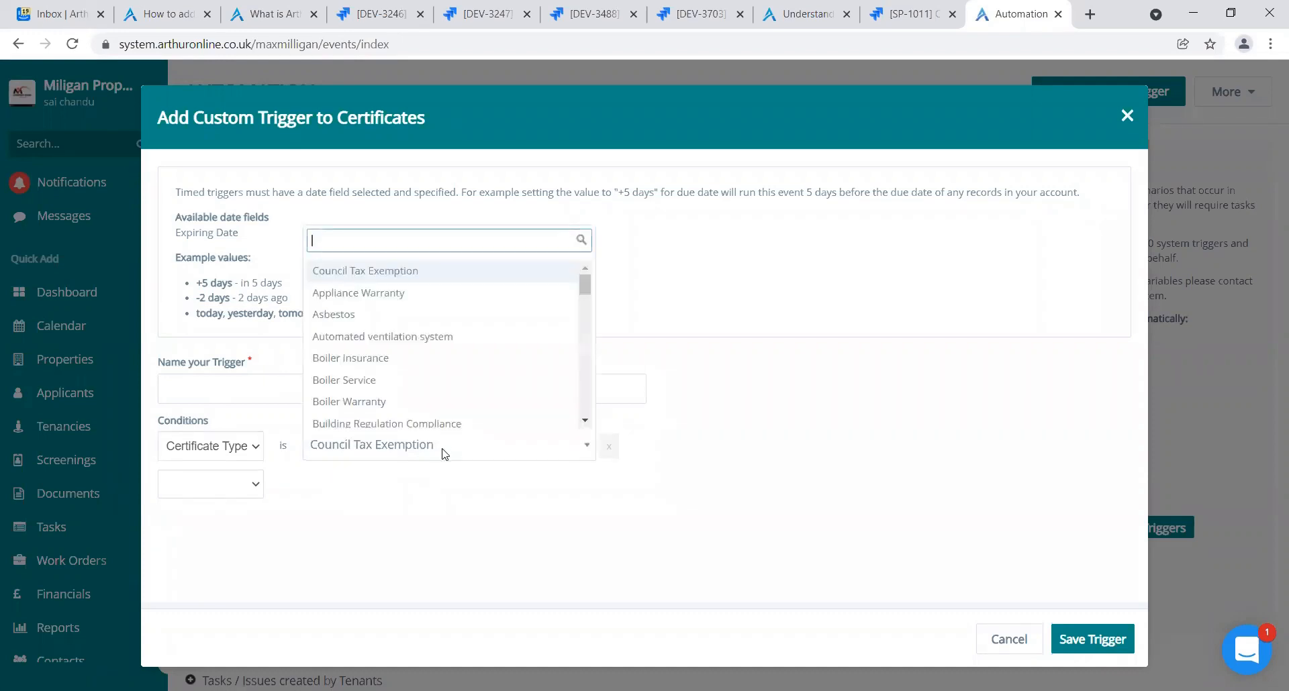
pyautogui.scroll(-3, 582, 322)
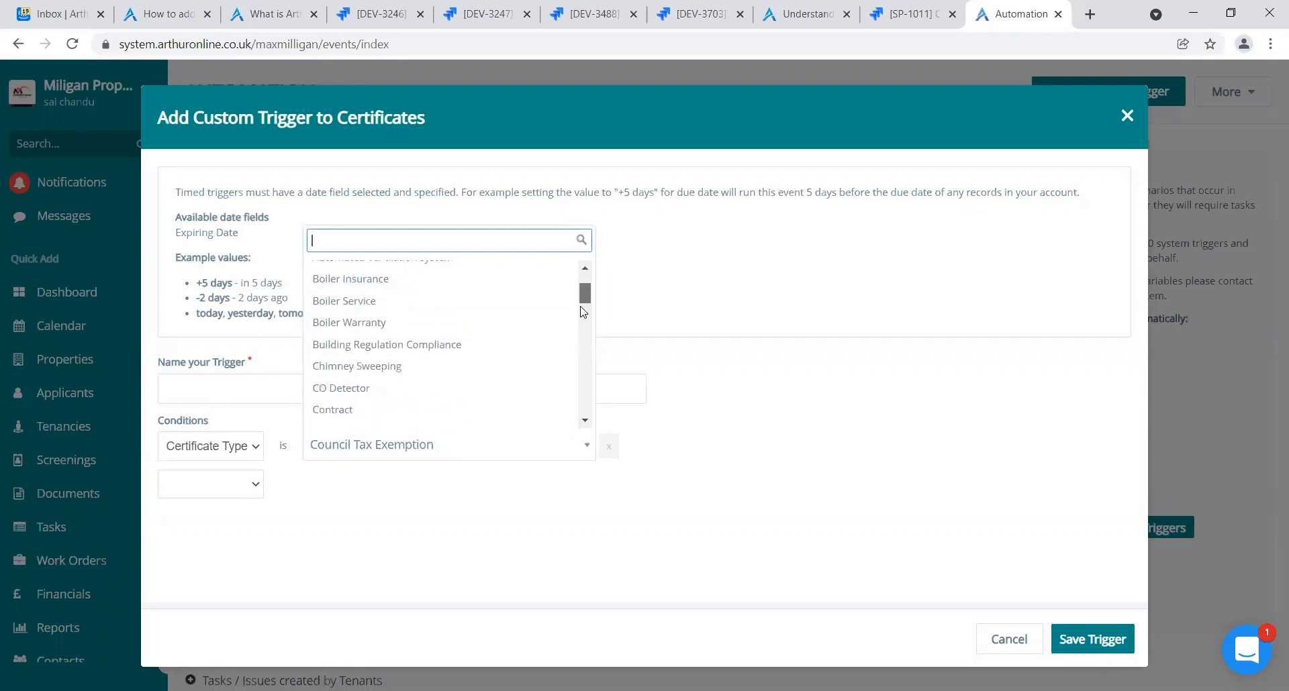
pyautogui.scroll(-3, 583, 334)
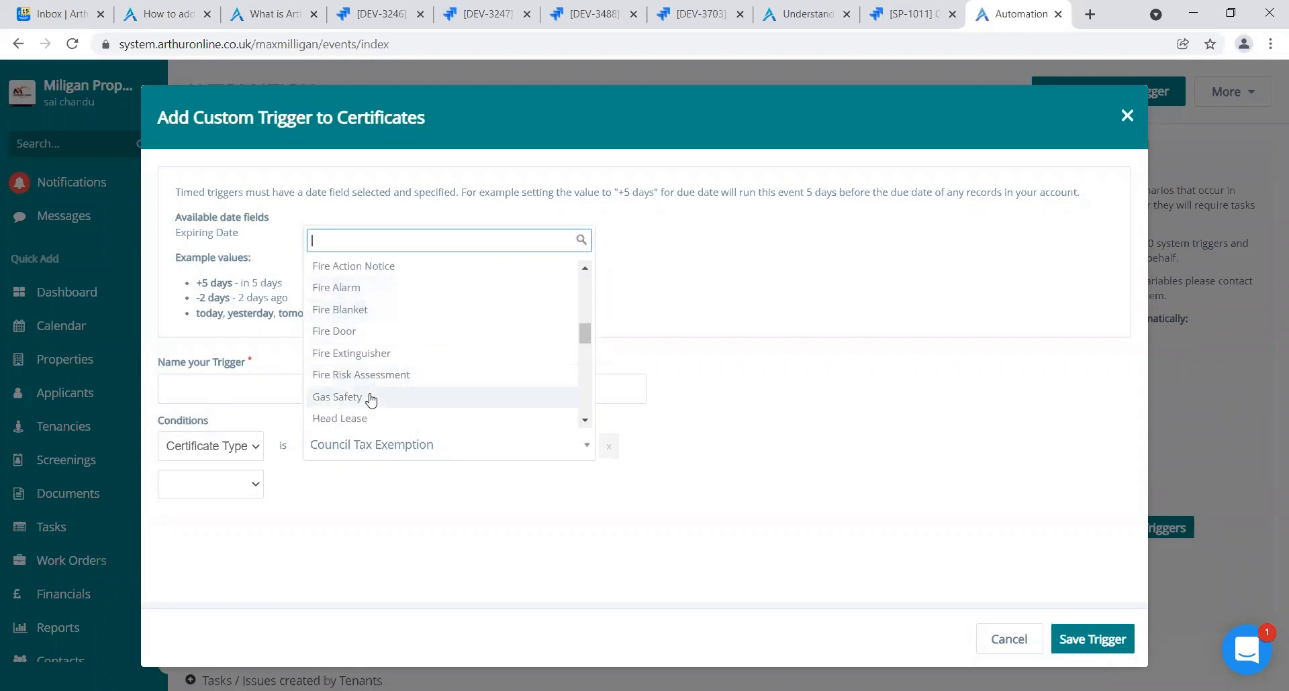
pyautogui.click(350, 295)
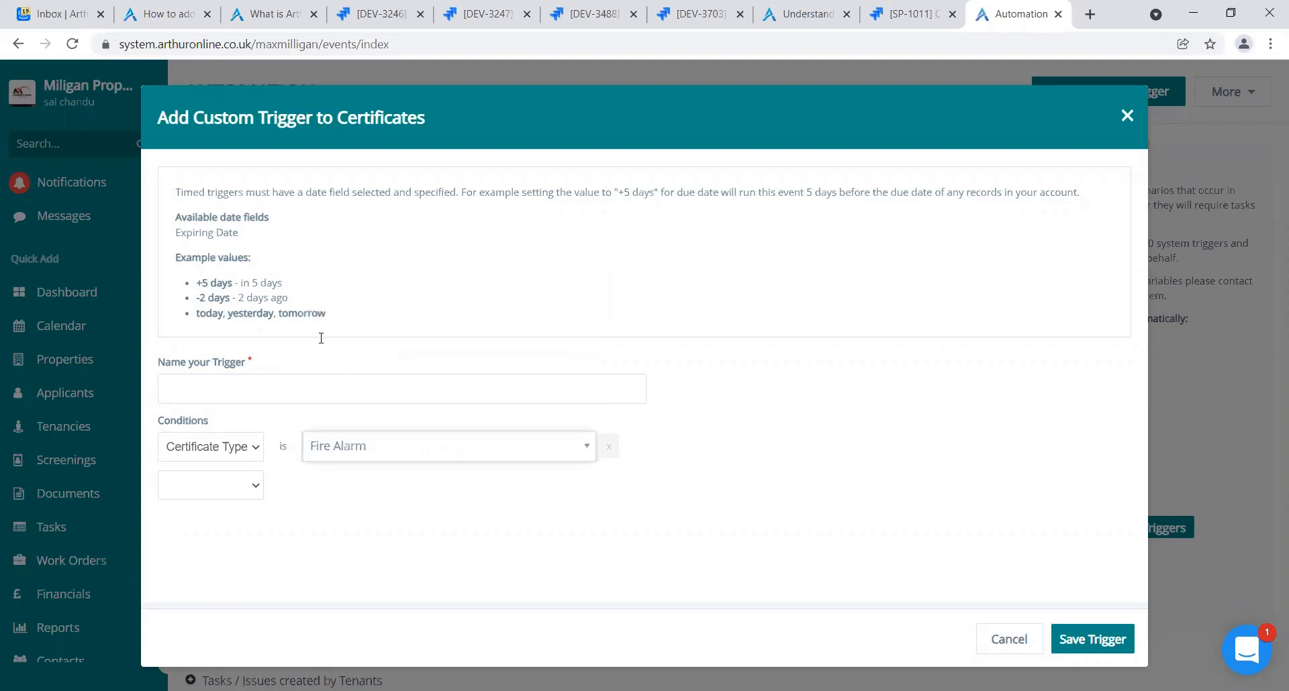
# Check the example date values and add a second condition, Expiring Date is +30 days
pyautogui.click(248, 496)
pyautogui.click(375, 492)
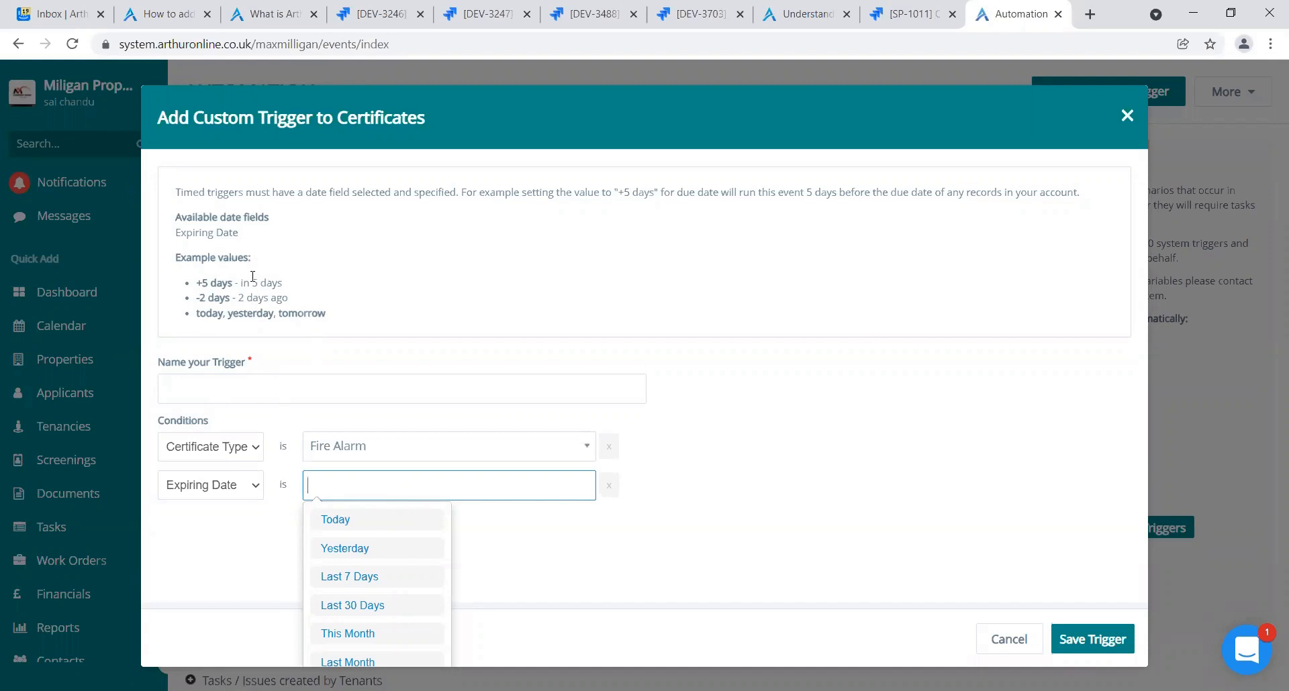
pyautogui.moveTo(242, 283); pyautogui.dragTo(293, 286)
pyautogui.click(293, 287)
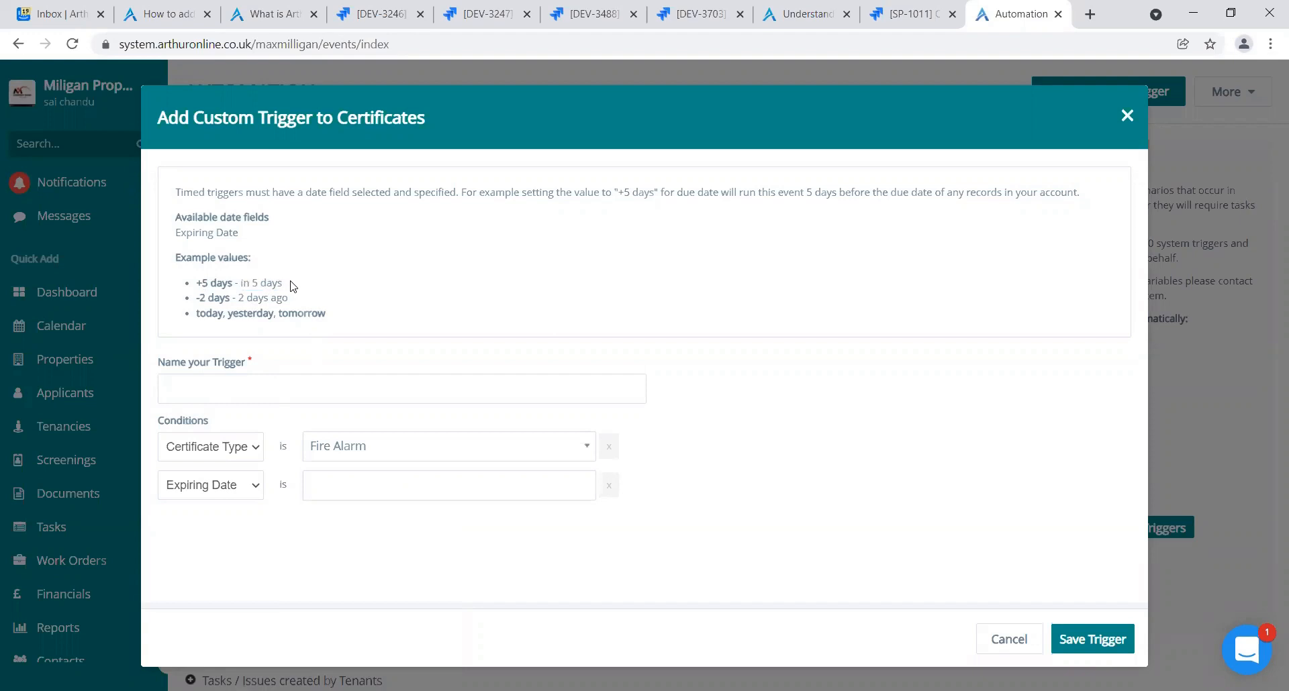
pyautogui.moveTo(197, 283); pyautogui.dragTo(234, 284)
pyautogui.click(437, 299)
pyautogui.doubleClick(235, 299)
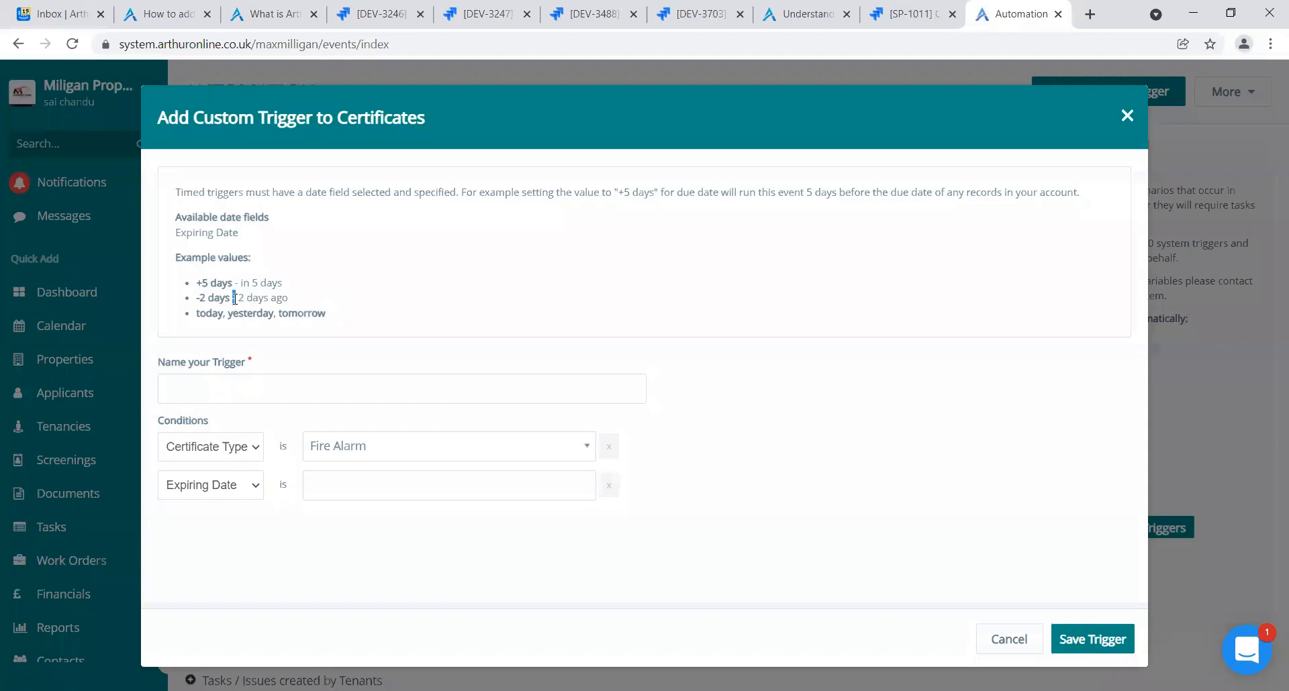
pyautogui.click(449, 487)
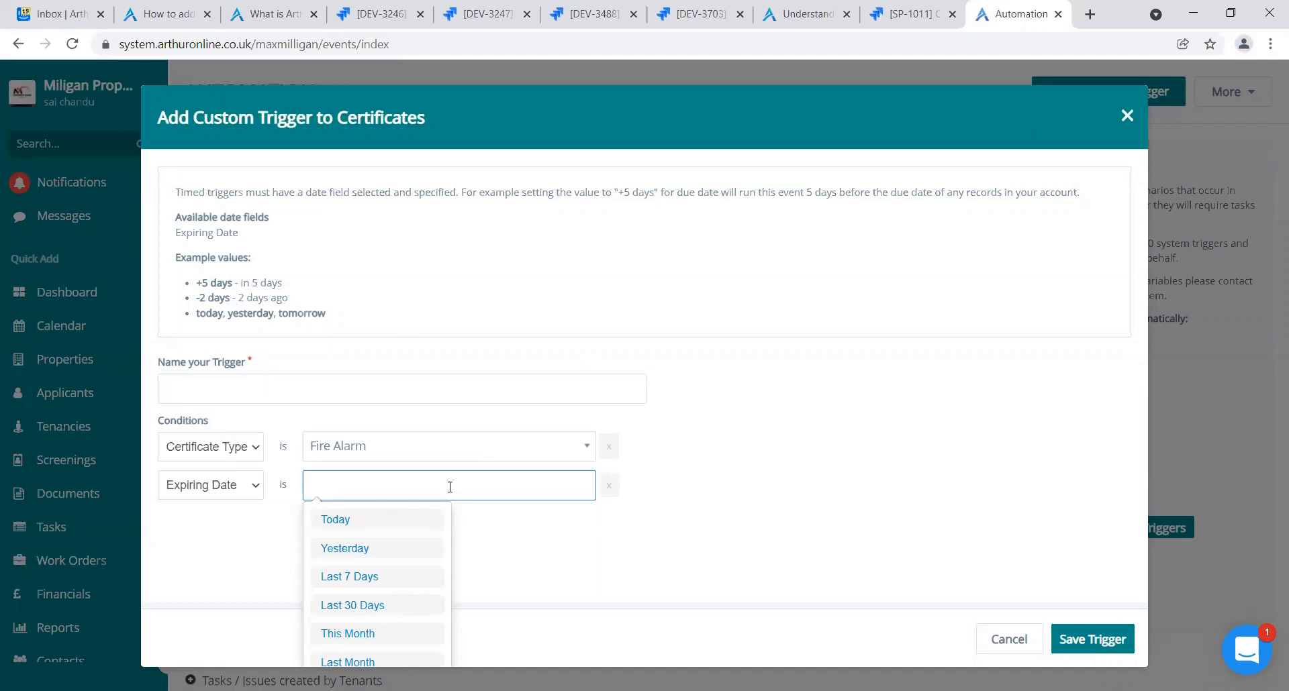
pyautogui.write('+30 days')
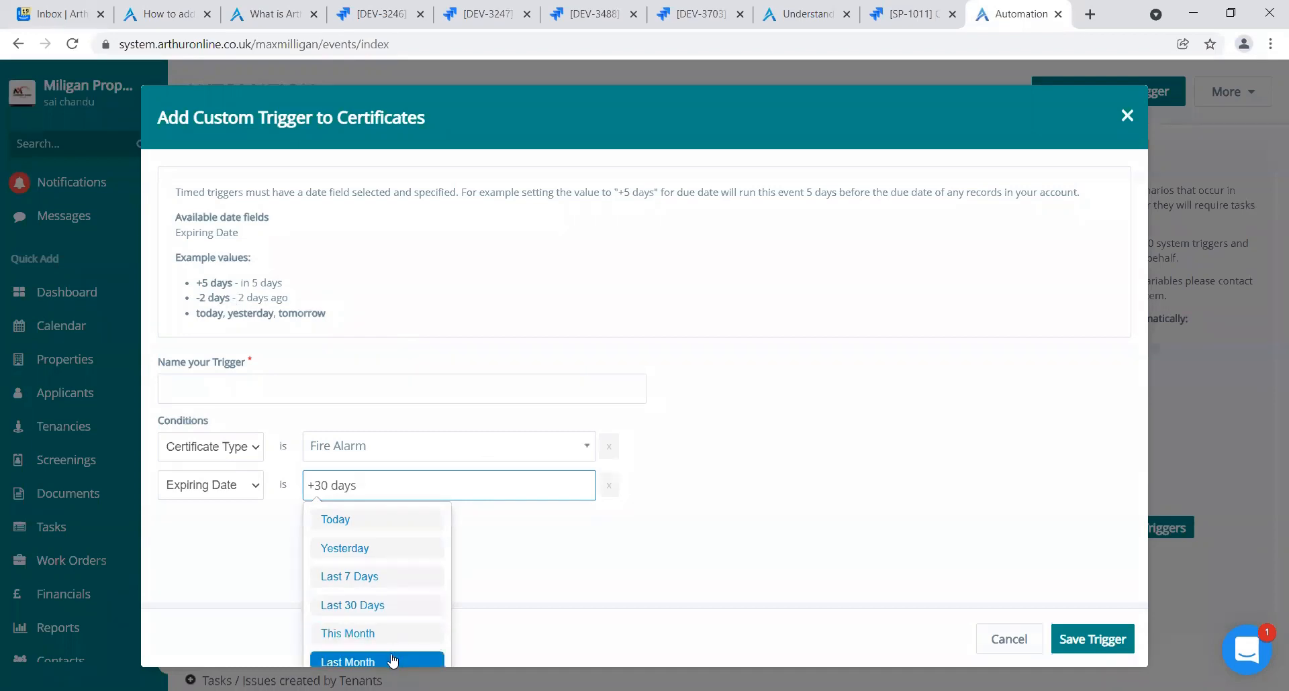
pyautogui.click(478, 539)
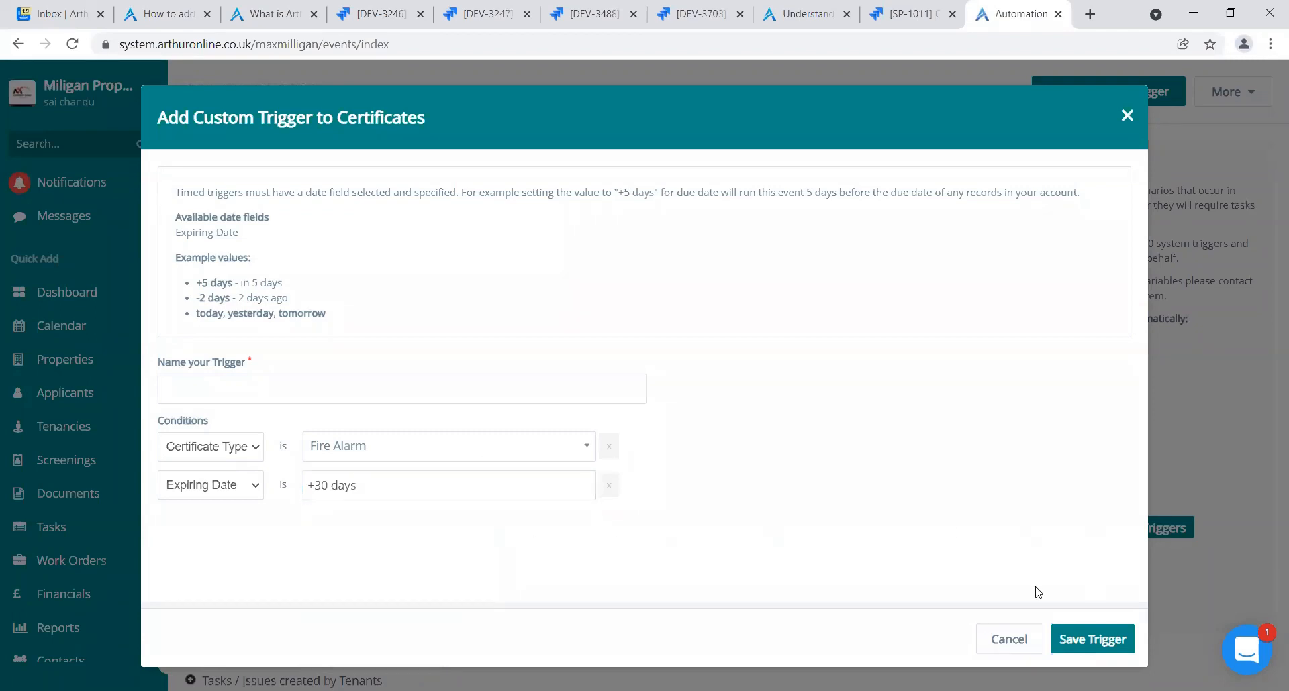
# Name the trigger "fire alarm certificate expiring" and save it
pyautogui.click(340, 382)
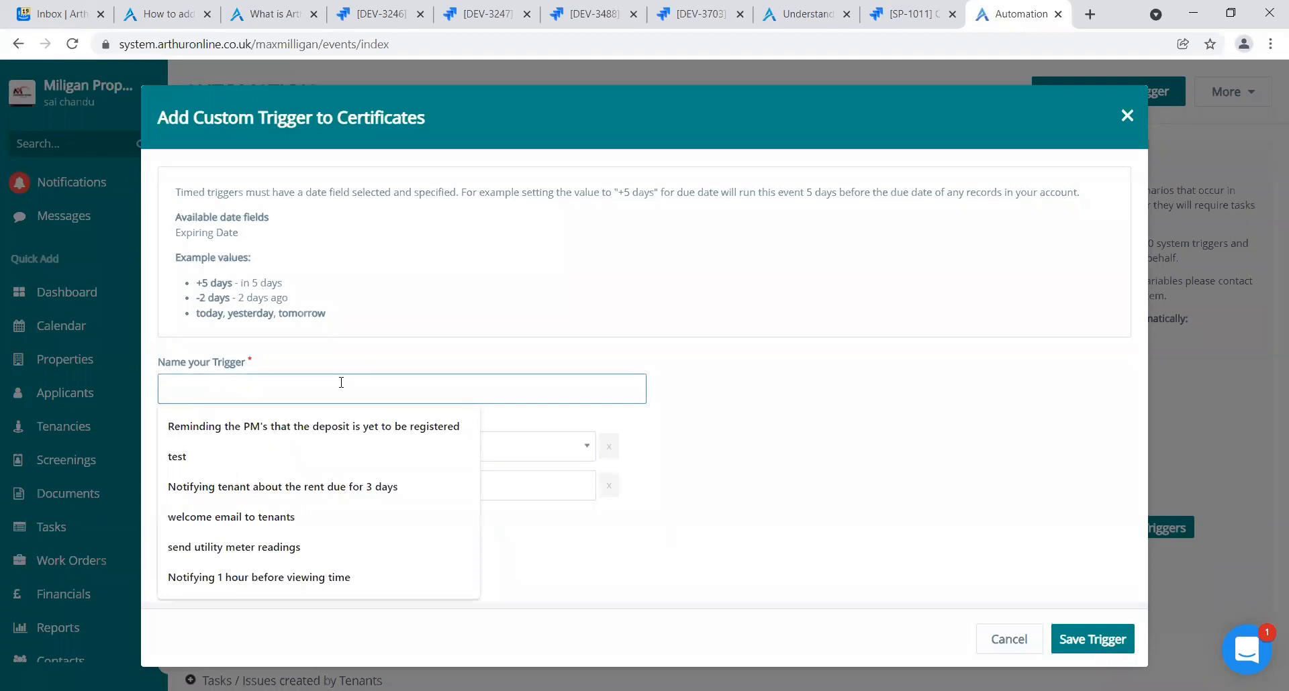
pyautogui.write('certifi')
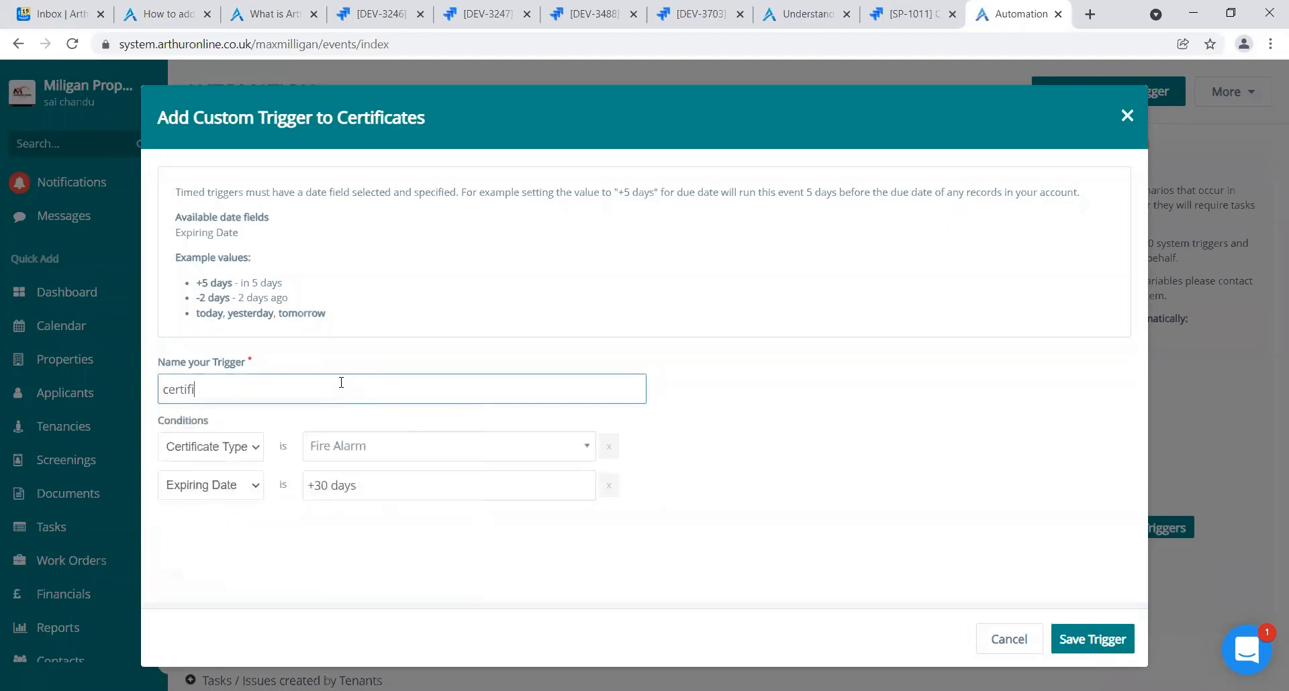
pyautogui.write('cate expiring')
pyautogui.click(167, 390)
pyautogui.write('fire ala')
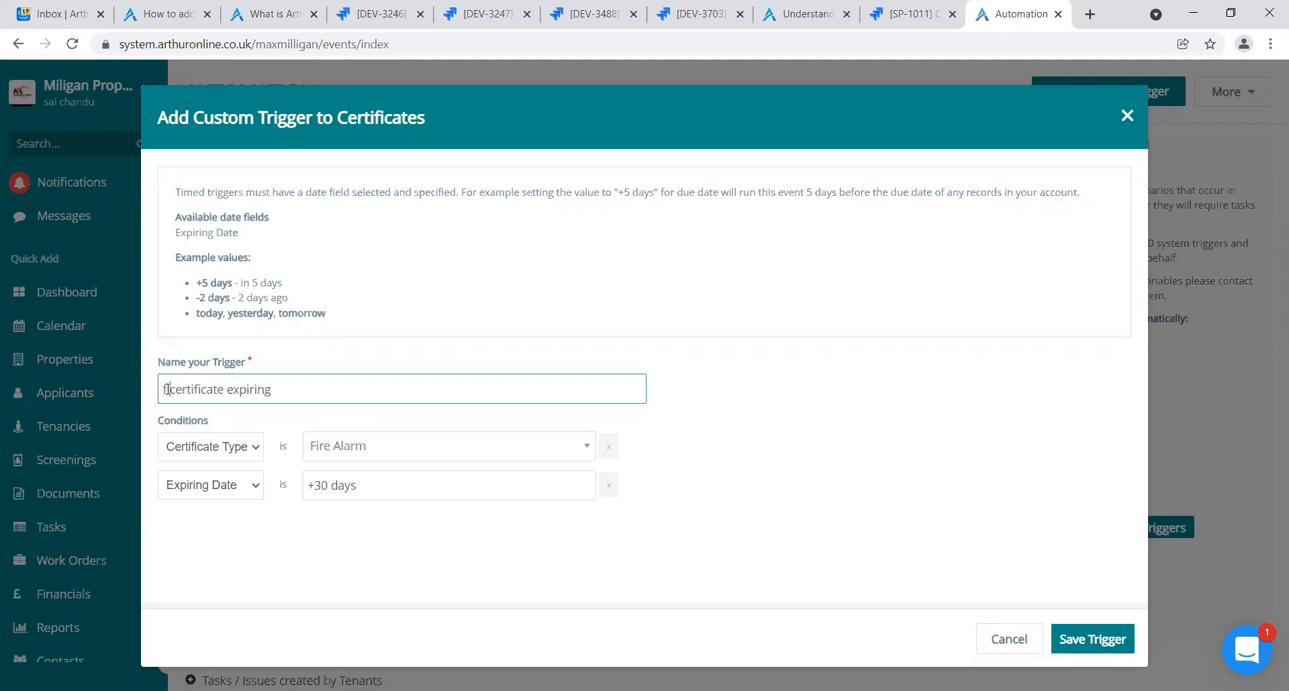
pyautogui.write('rm')
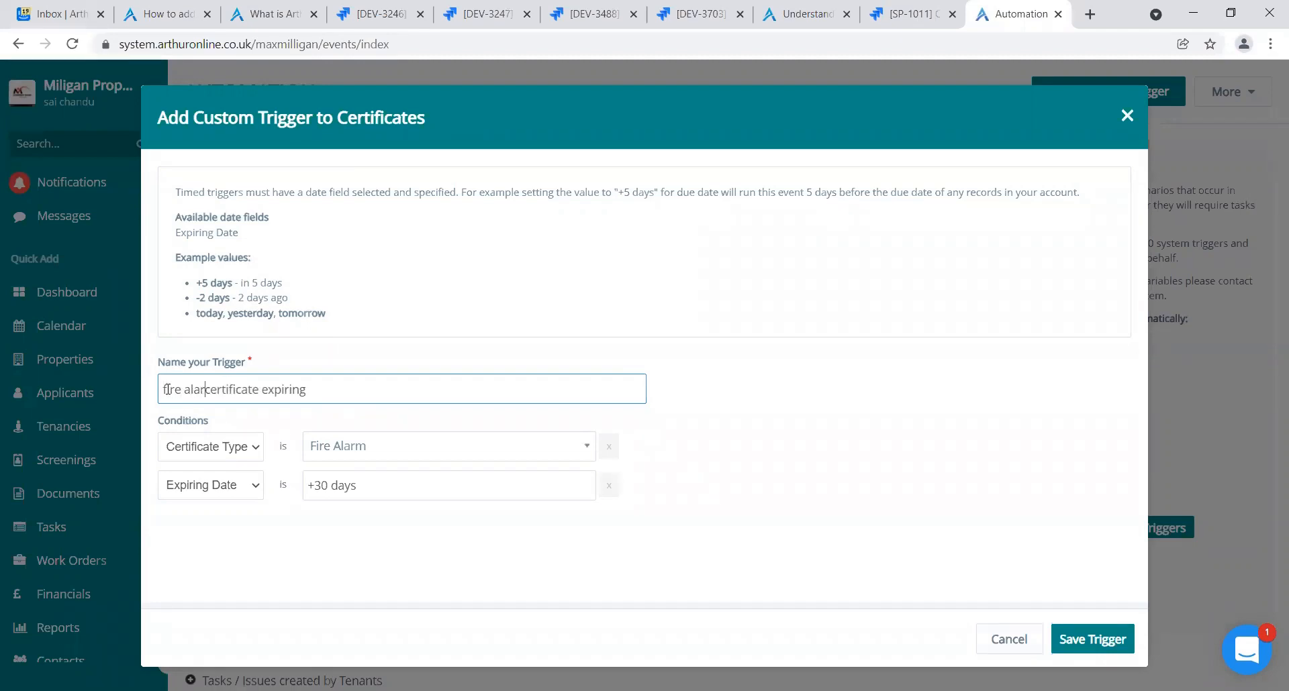
pyautogui.click(765, 455)
pyautogui.click(1106, 640)
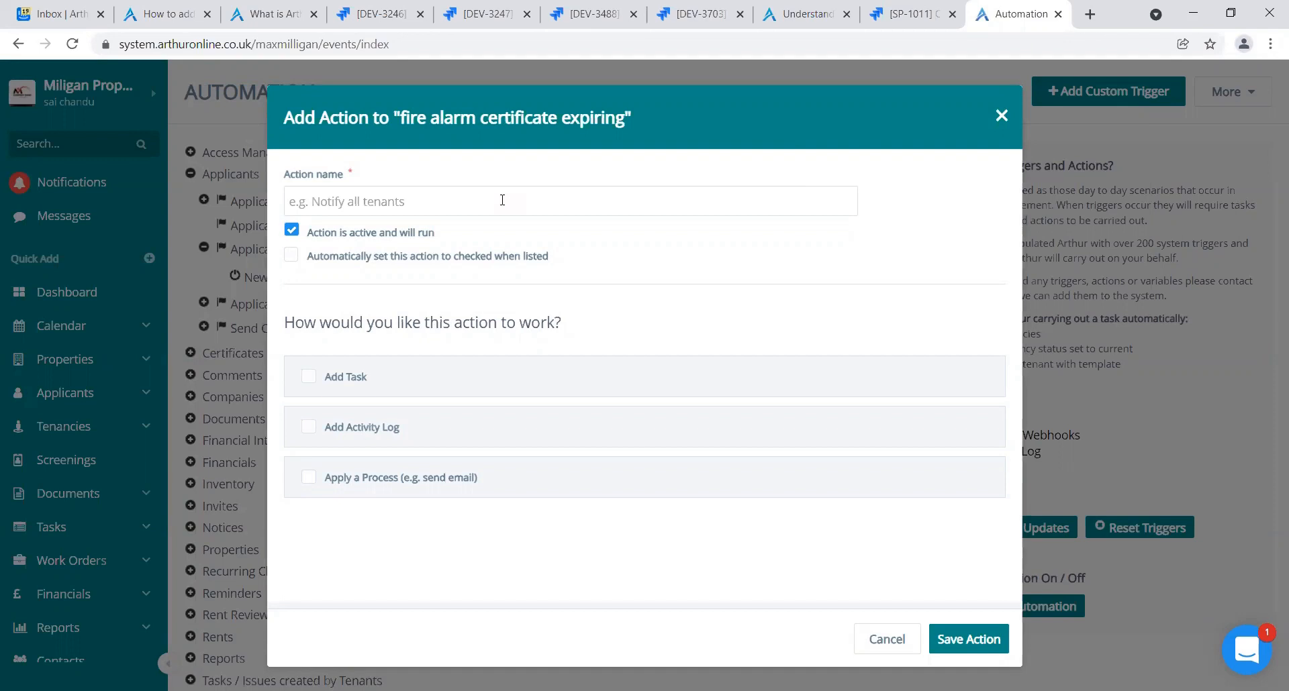
# Name the action "add work order" and have it apply a process with the Add Work Order event method
pyautogui.click(502, 200)
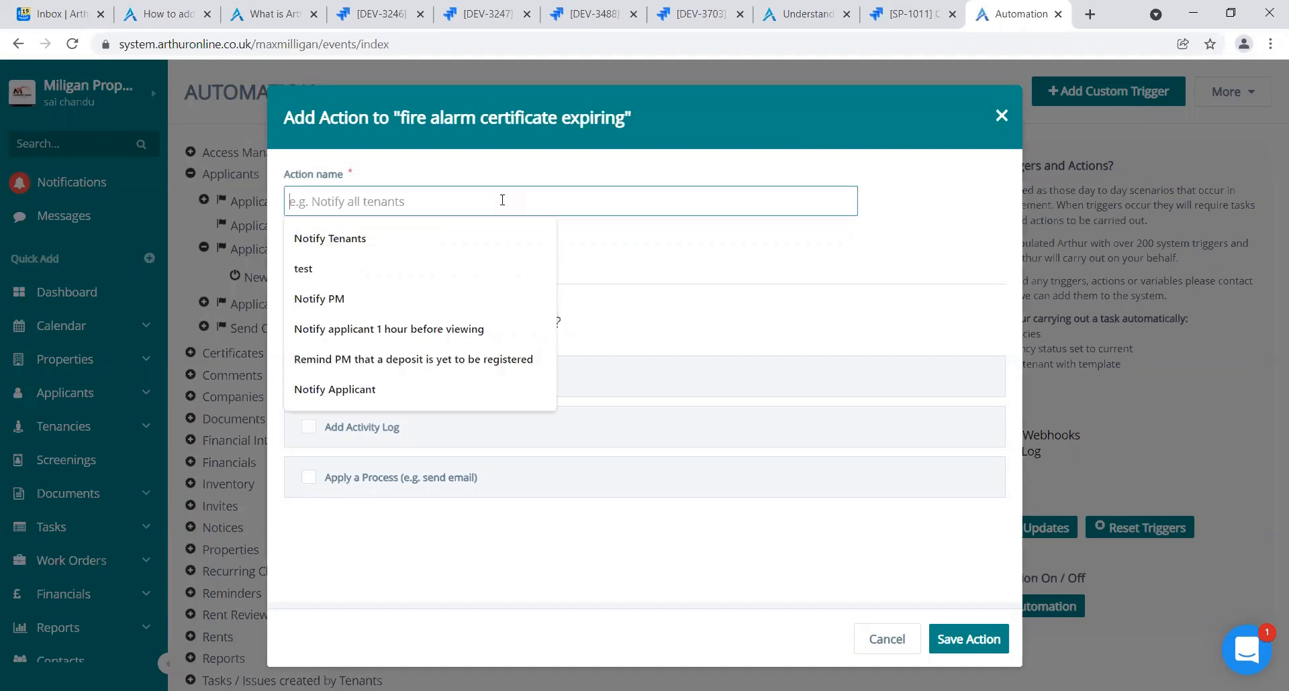
pyautogui.write('add')
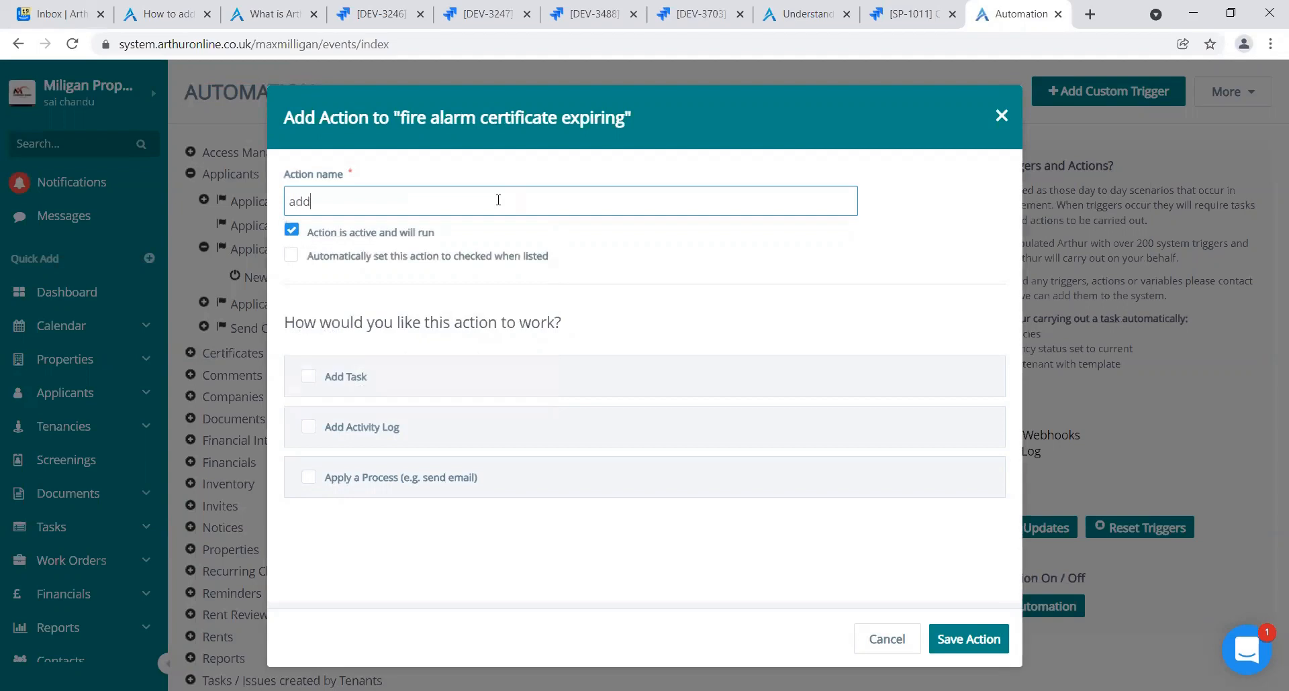
pyautogui.write(' work order')
pyautogui.click(745, 252)
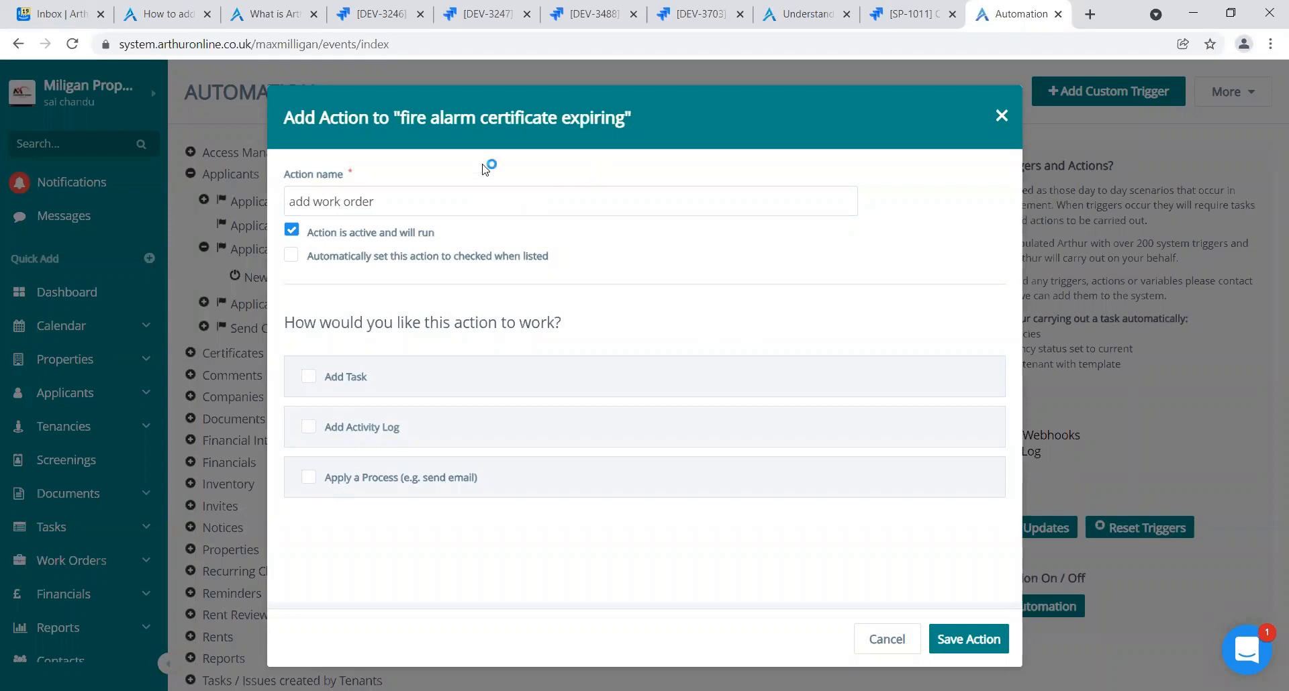
pyautogui.click(310, 478)
pyautogui.moveTo(1011, 276); pyautogui.dragTo(1013, 386)
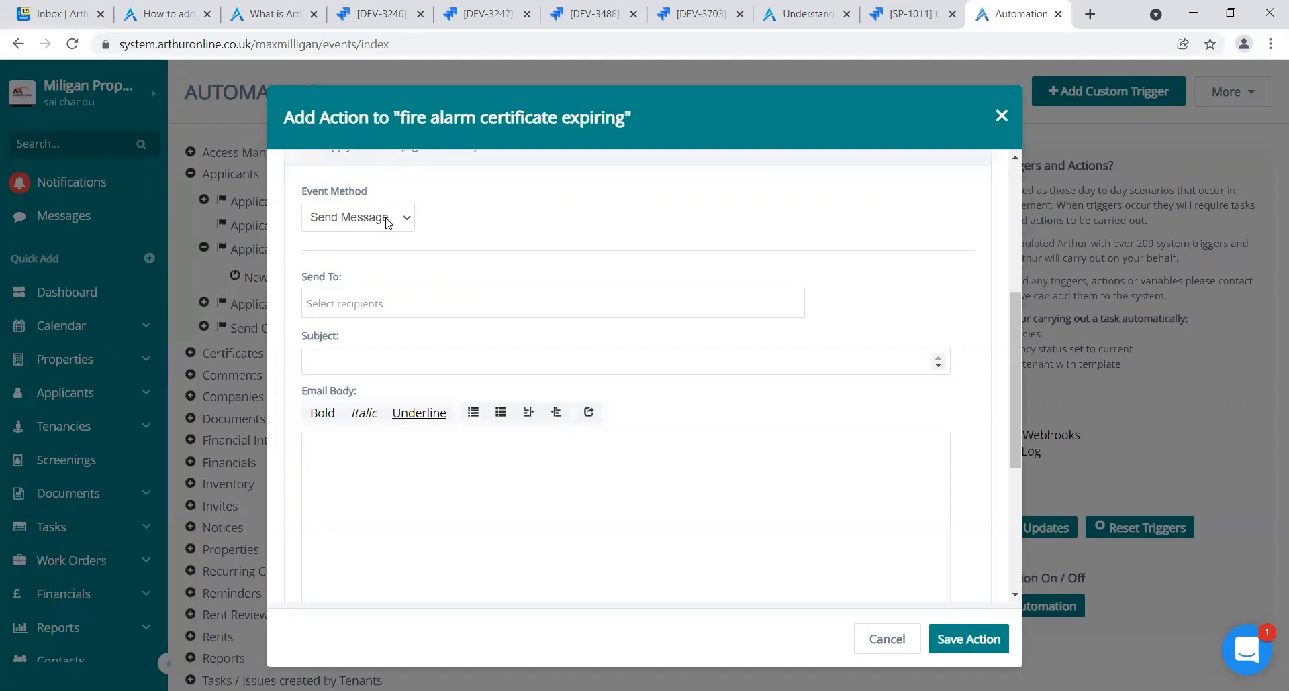
pyautogui.click(520, 236)
# Title the work order "fire alarm expiring" and set its service to Fire alarm engineers
pyautogui.click(478, 304)
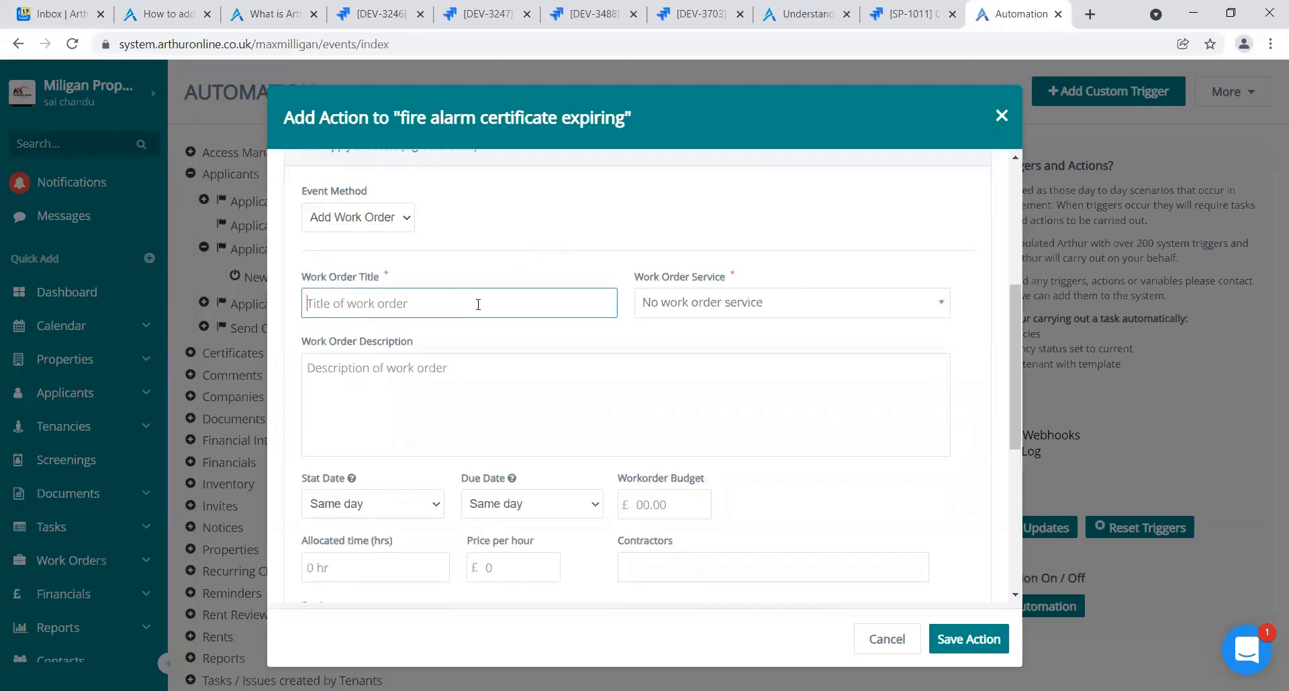
pyautogui.write('fire alarm expiring')
pyautogui.click(762, 314)
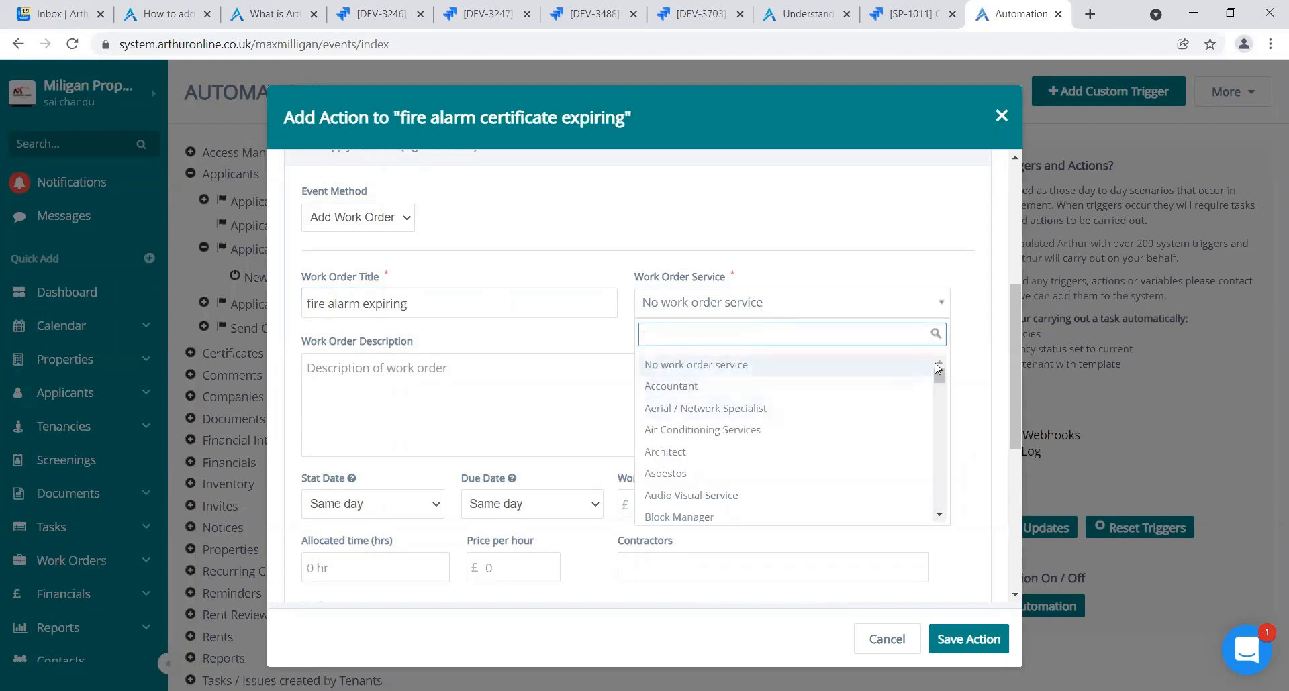
pyautogui.write('fir')
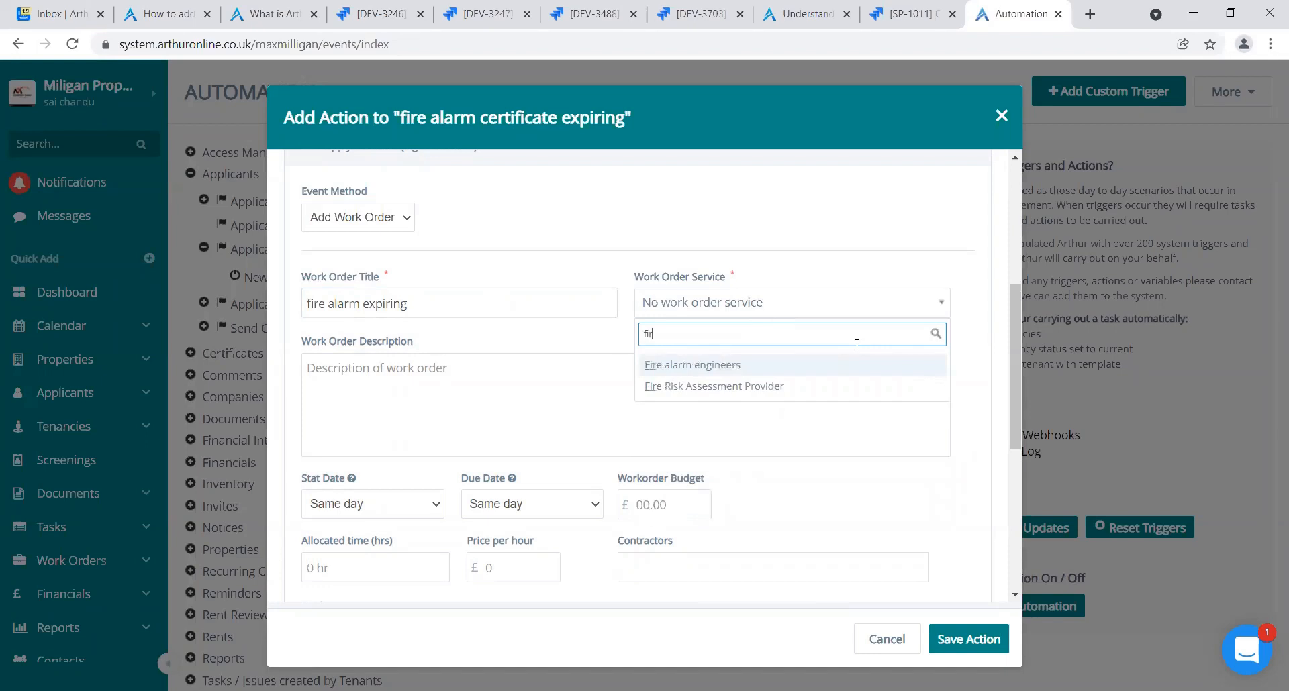
pyautogui.click(816, 368)
# Enter the work order description "it is expiring , renew that"
pyautogui.click(479, 381)
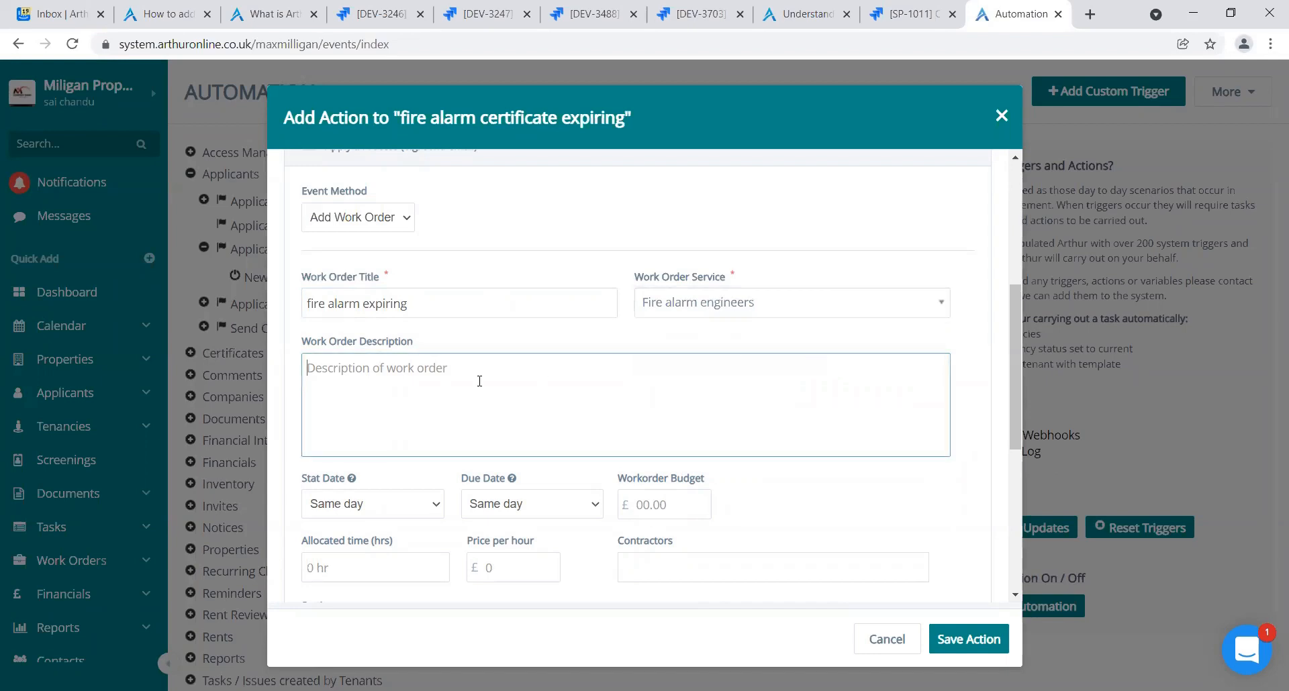
pyautogui.write('it ')
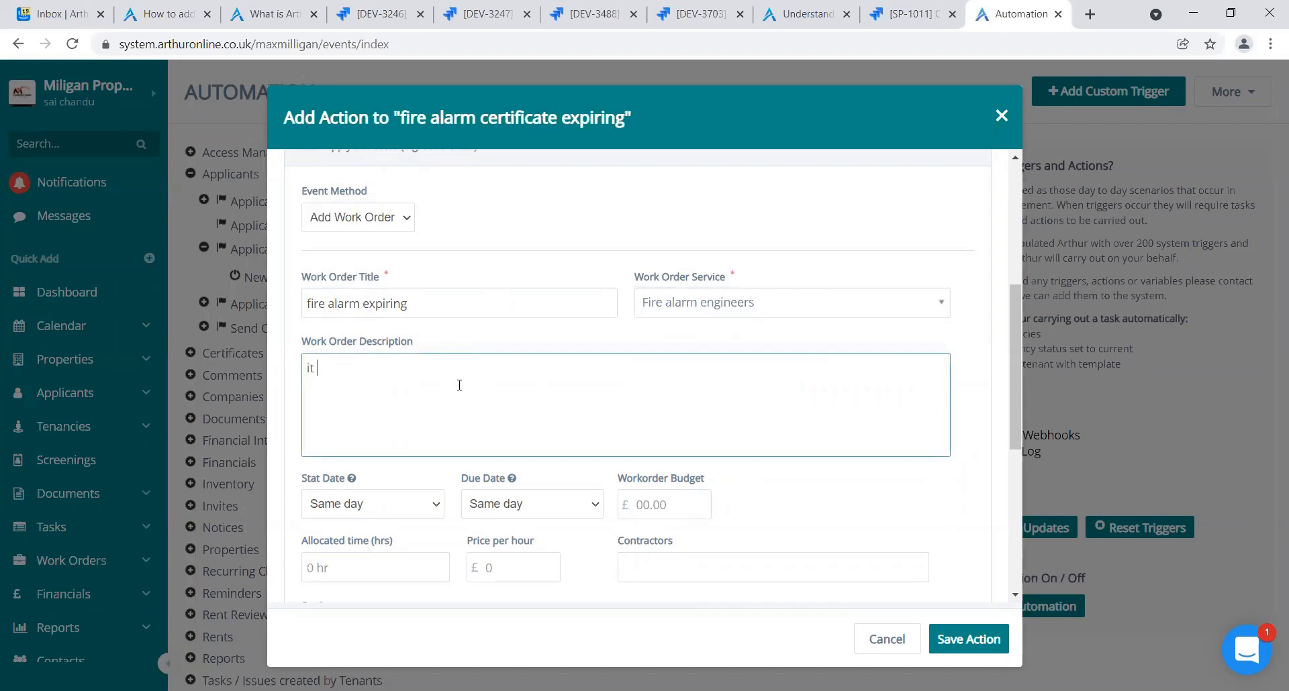
pyautogui.write('is expiring , renew that')
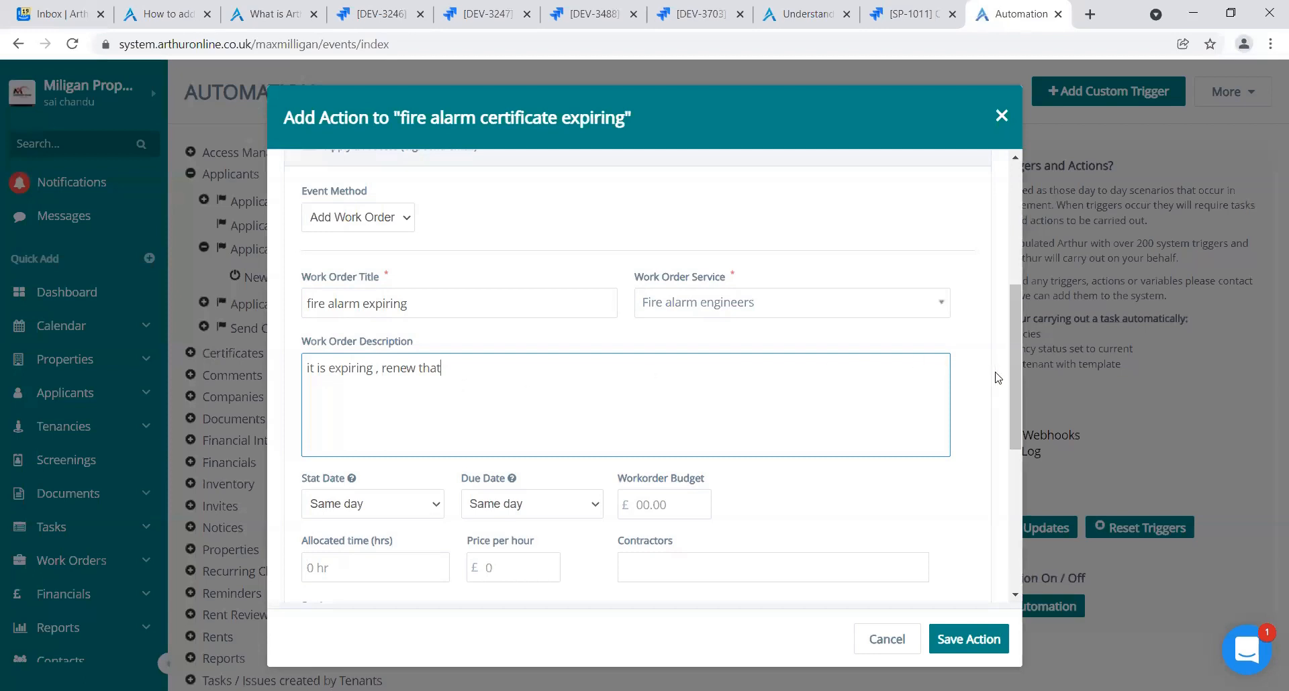
# Look over the work order's budget, allocated time and hourly price fields, and assign Arthur as the contractor
pyautogui.moveTo(1012, 384); pyautogui.dragTo(1019, 455)
pyautogui.scroll(-1, 1018, 456)
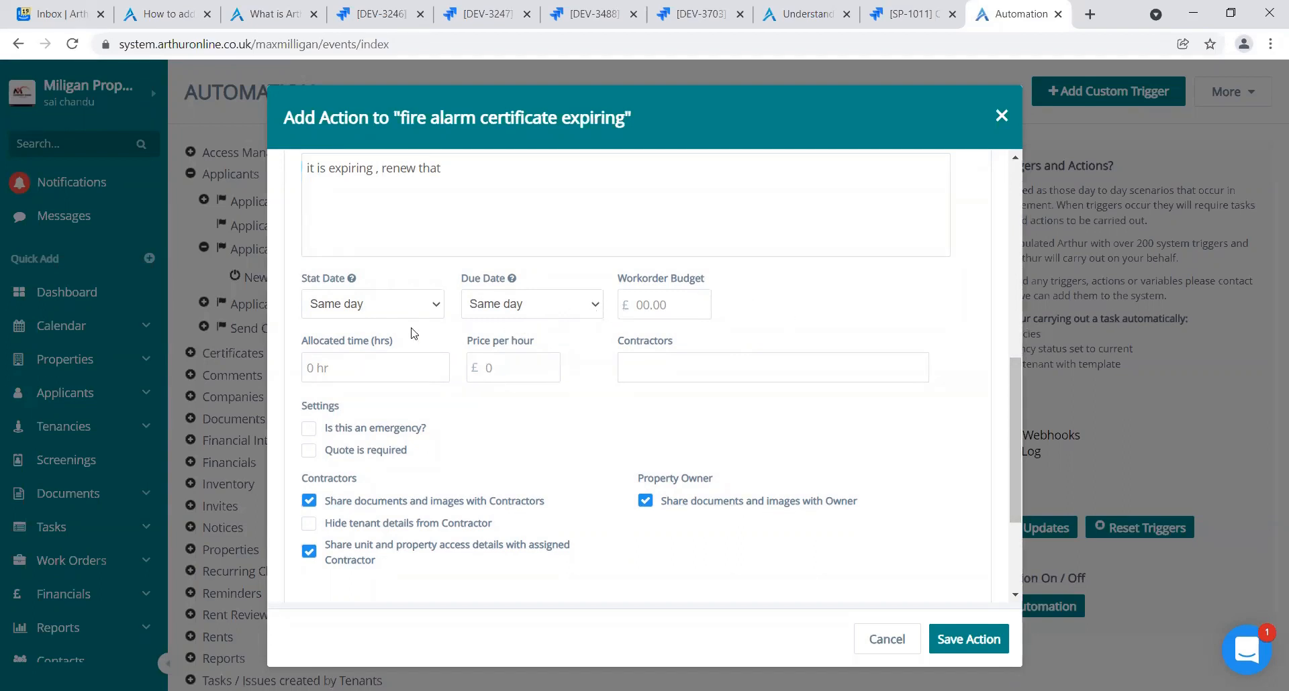
pyautogui.click(676, 308)
pyautogui.click(365, 370)
pyautogui.click(510, 363)
pyautogui.click(656, 372)
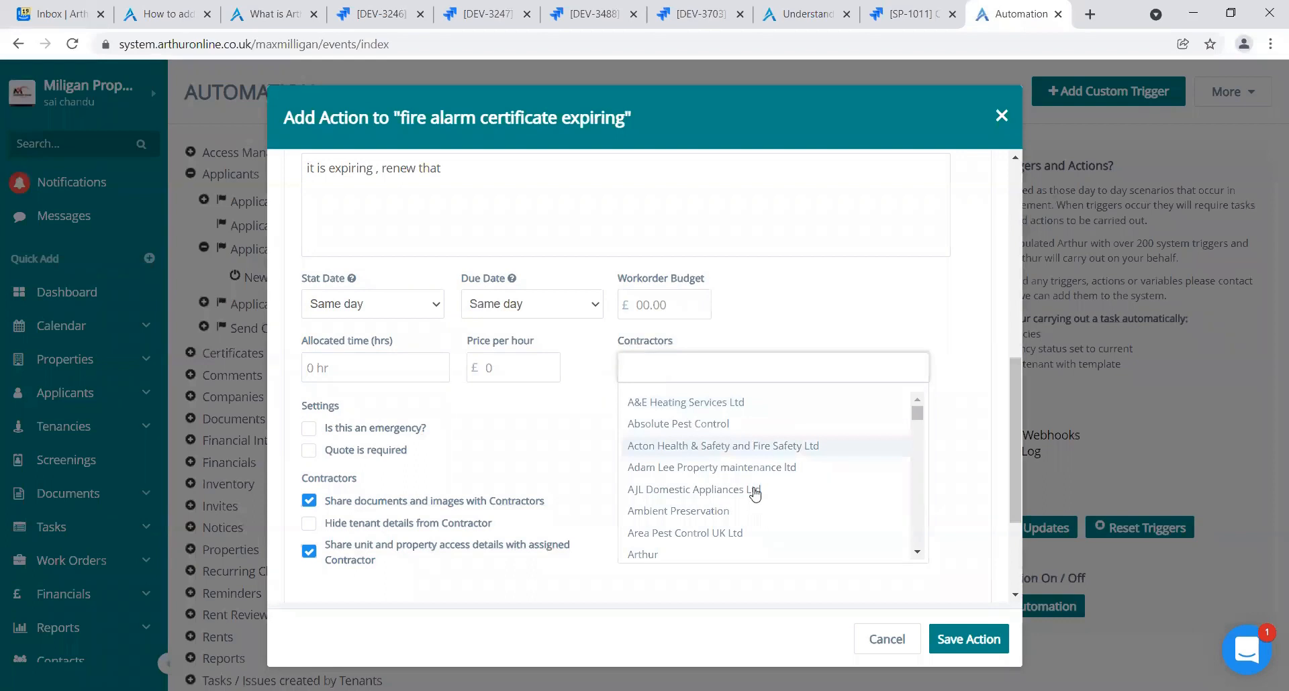
pyautogui.click(693, 557)
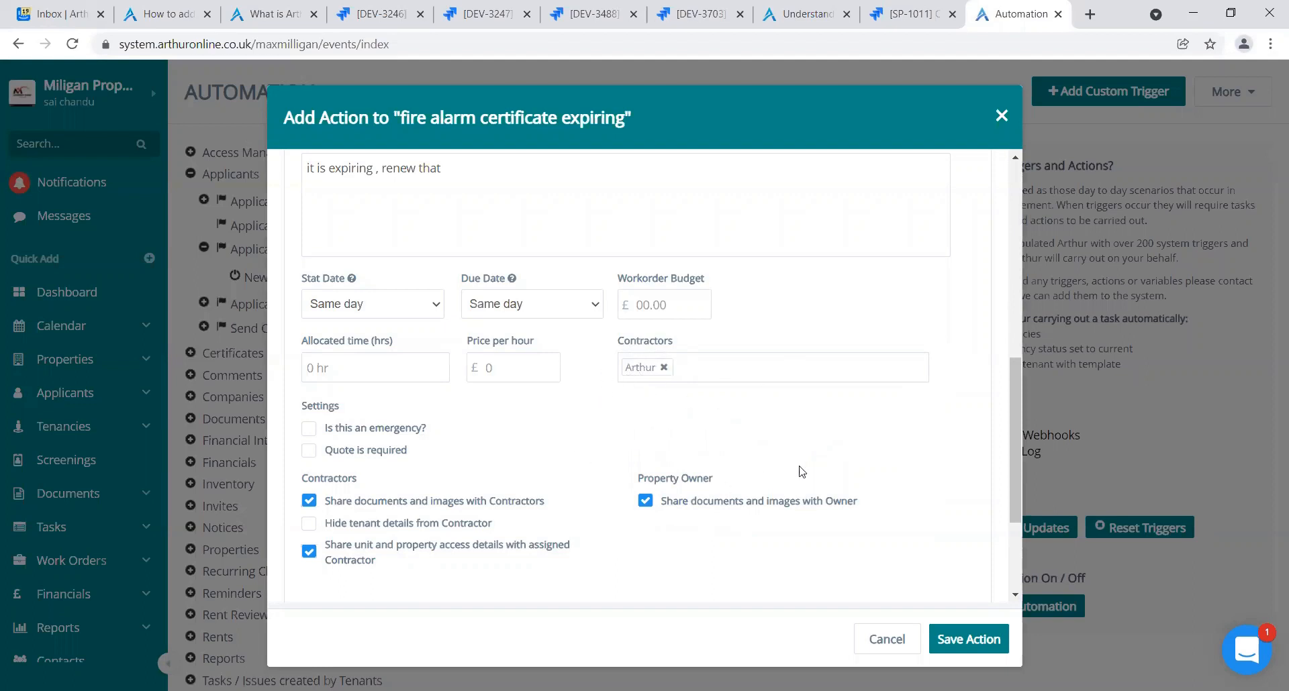
# Try the Quote is required setting on the work order and clear it again
pyautogui.scroll(-1, 1016, 435)
pyautogui.moveTo(1024, 486); pyautogui.dragTo(1019, 518)
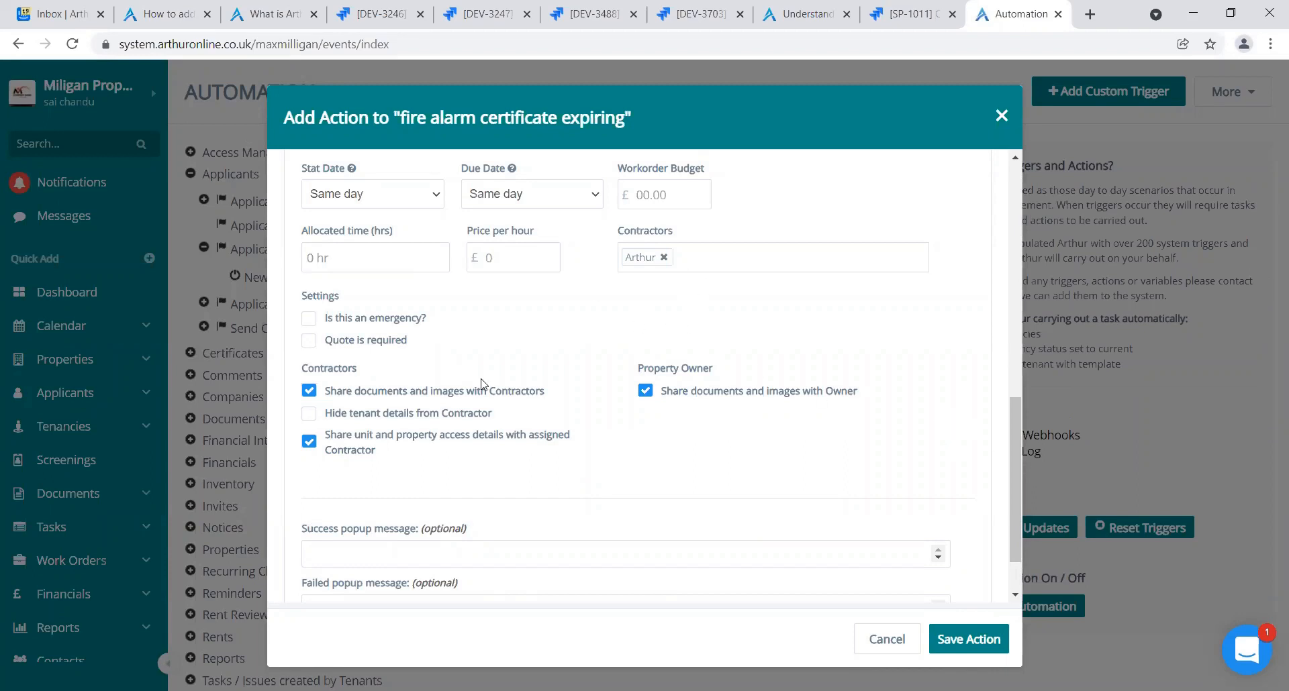
pyautogui.click(311, 346)
pyautogui.click(310, 345)
pyautogui.moveTo(1017, 439); pyautogui.dragTo(1020, 402)
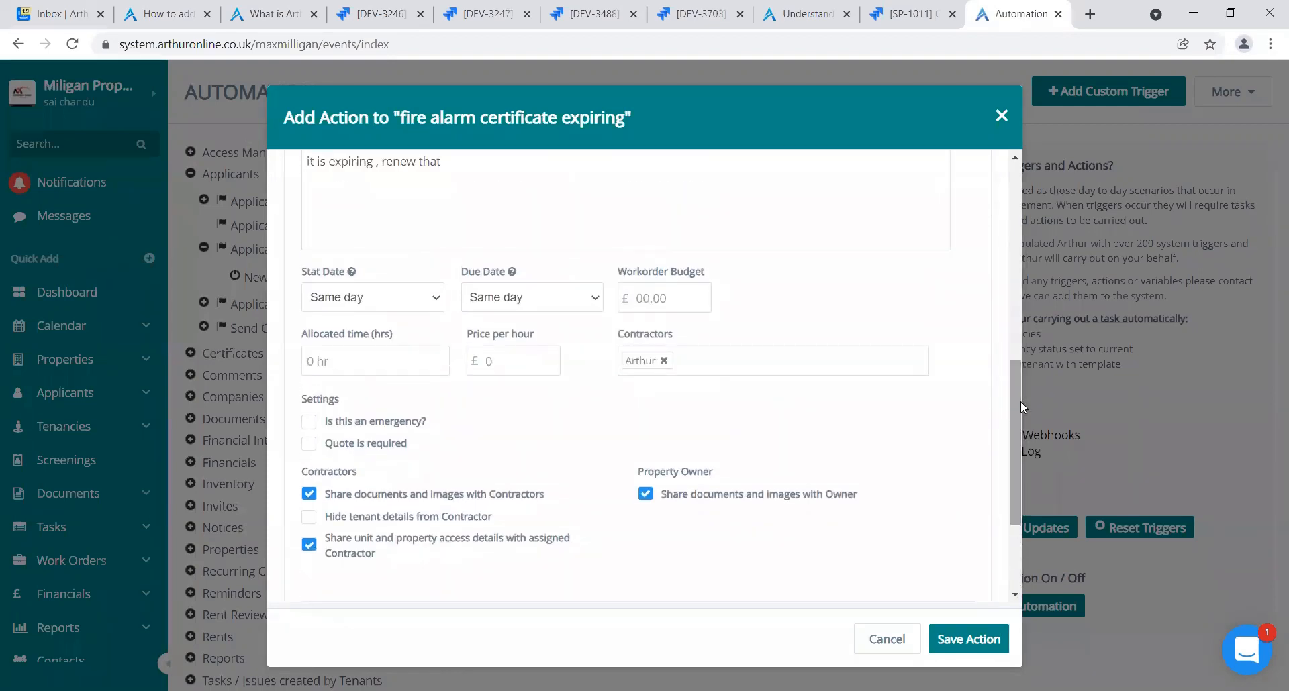
# Mark the work order as requiring a quote and save the action on the fire alarm certificate expiring trigger
pyautogui.moveTo(1020, 401); pyautogui.dragTo(1021, 425)
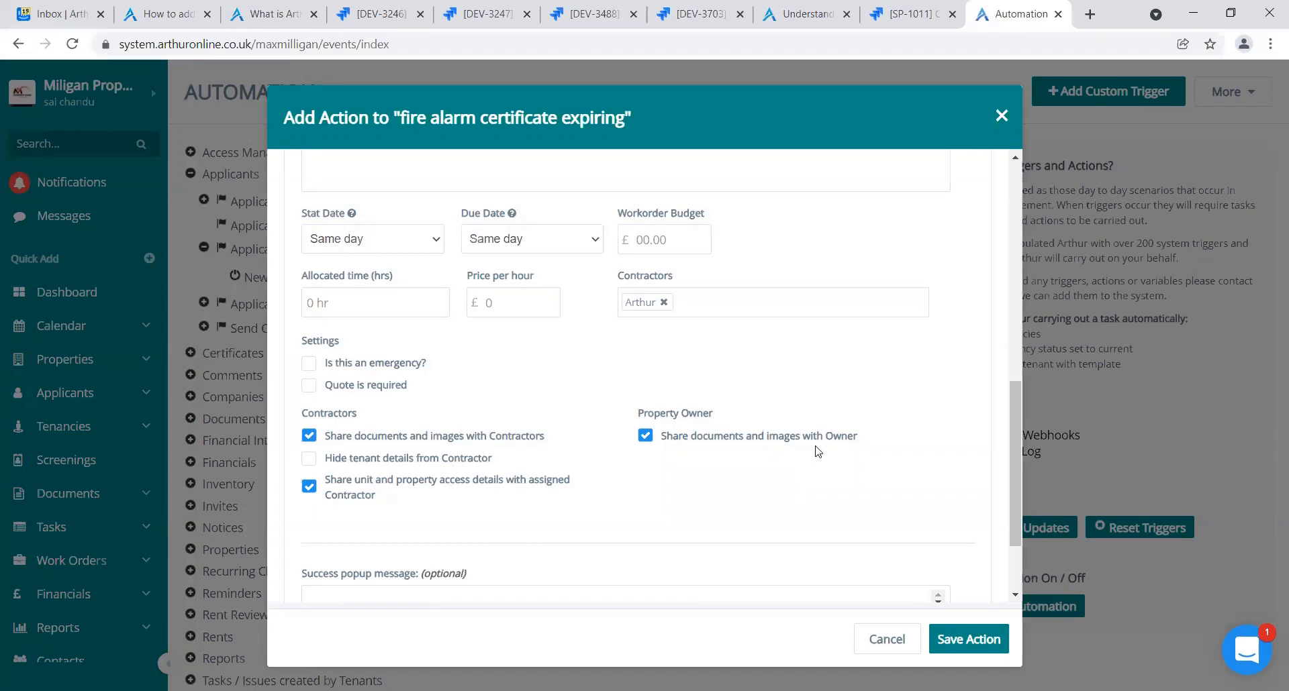
pyautogui.click(309, 386)
pyautogui.click(967, 639)
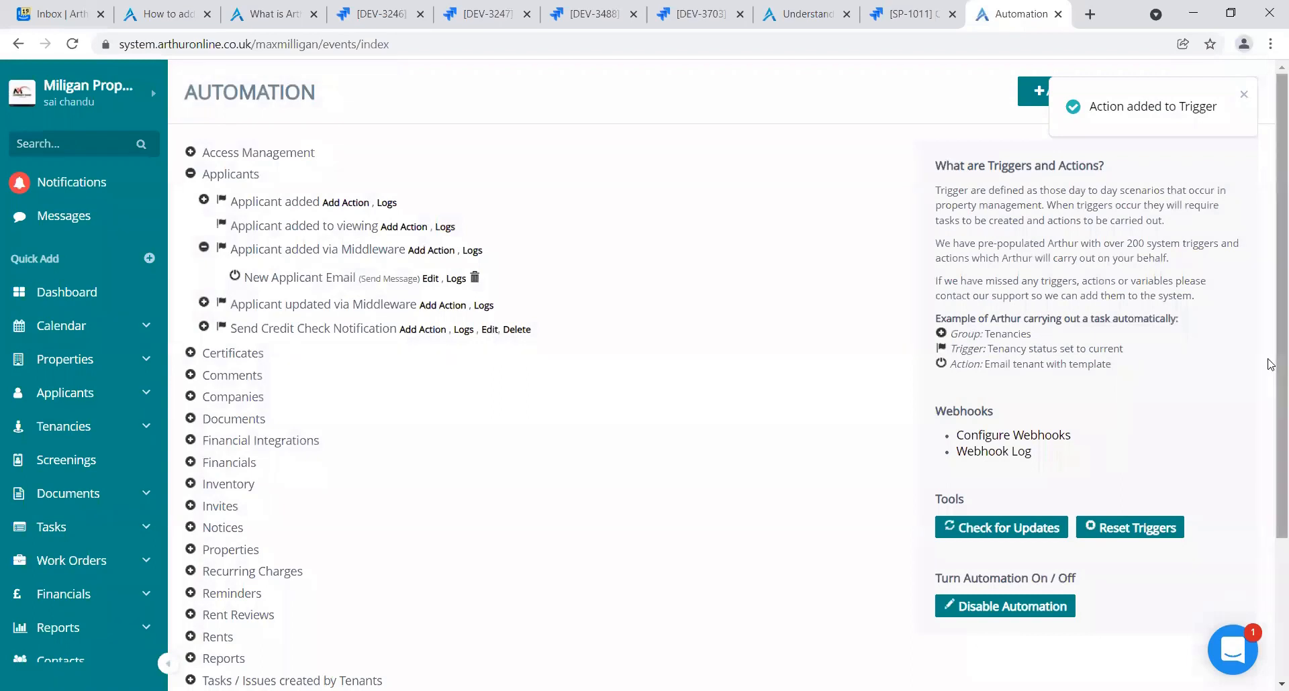
# Expand the Certificates group and the fire alarm certificate expiring trigger to view its saved action
pyautogui.moveTo(1270, 346); pyautogui.dragTo(1270, 446)
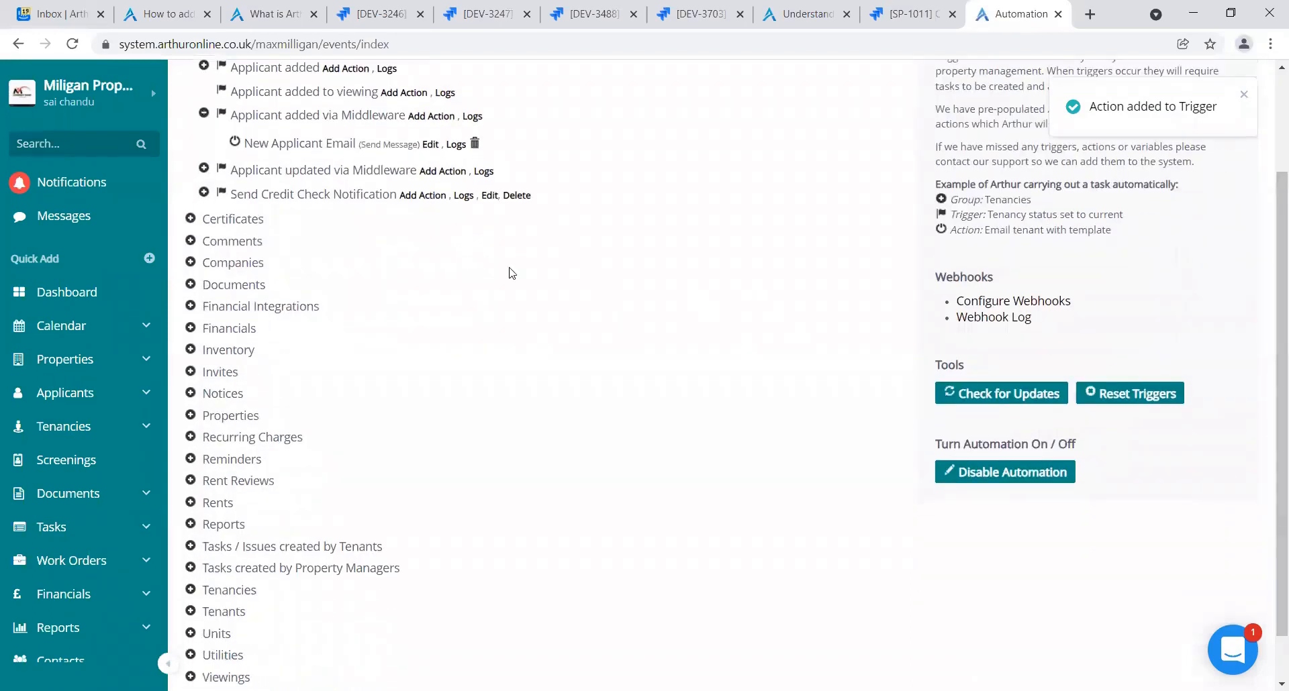
pyautogui.click(191, 221)
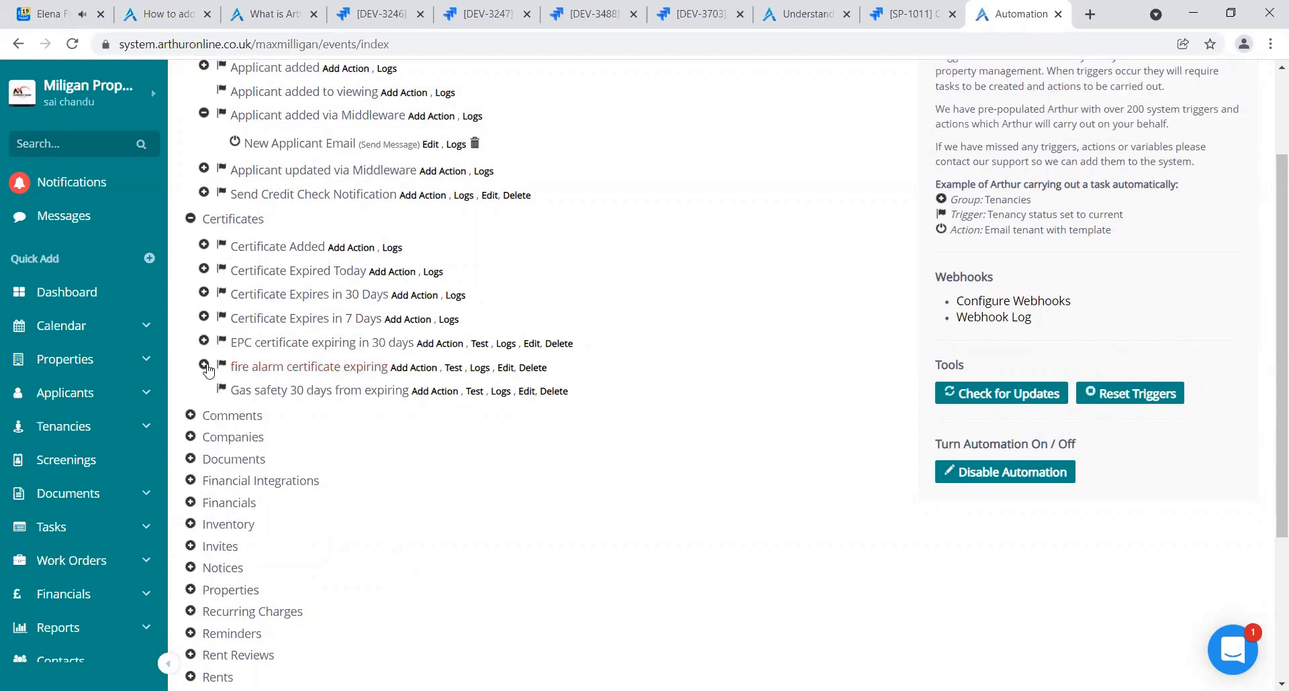
pyautogui.click(205, 366)
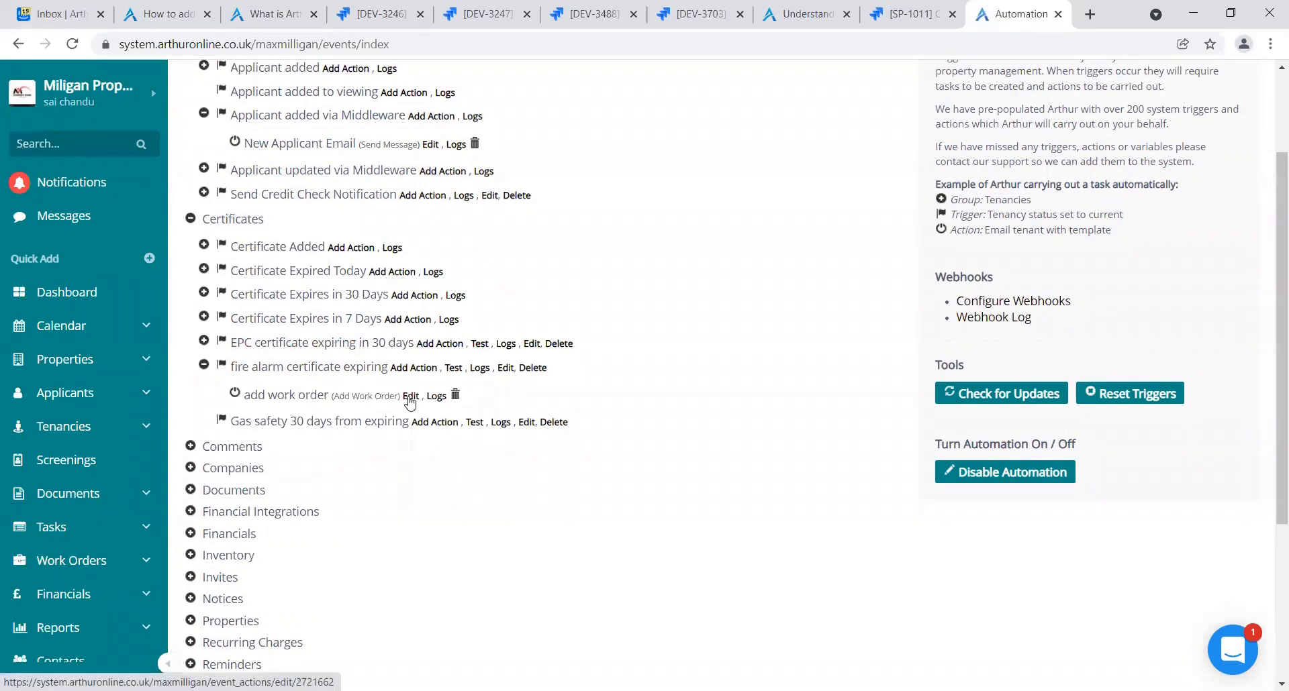
# Open the work orders list and search it for "fire"
pyautogui.click(110, 561)
pyautogui.click(78, 596)
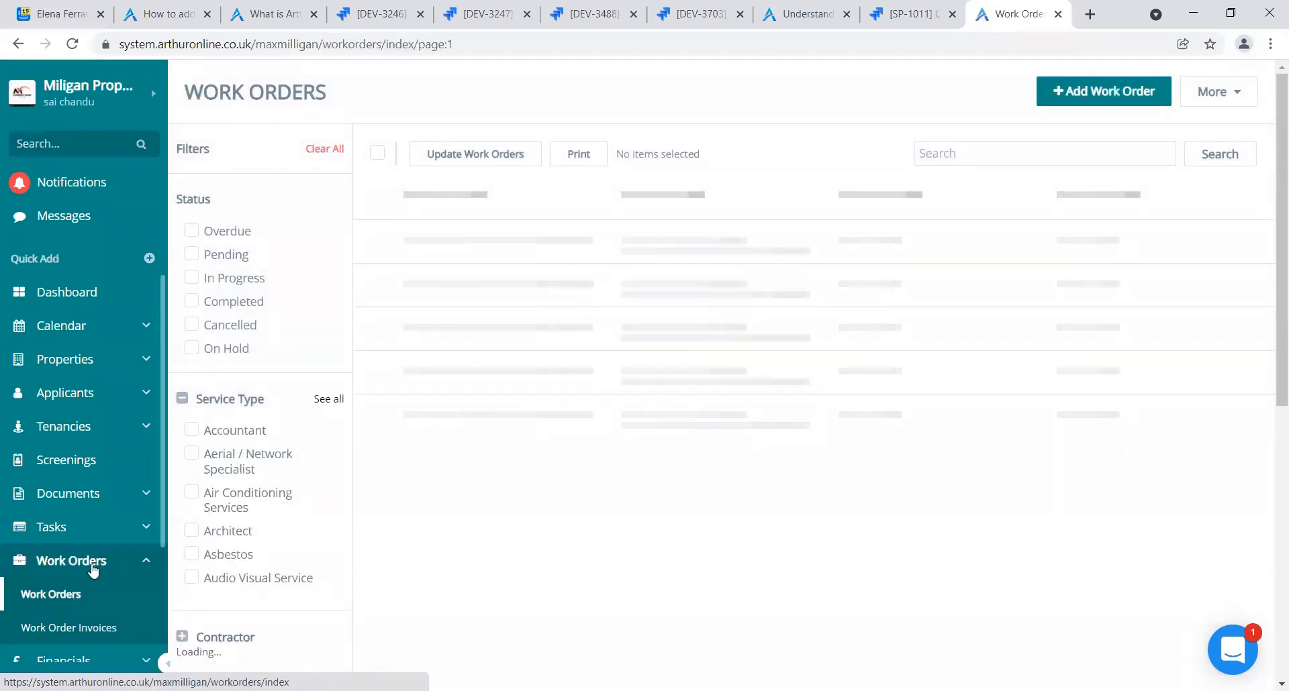
pyautogui.click(77, 594)
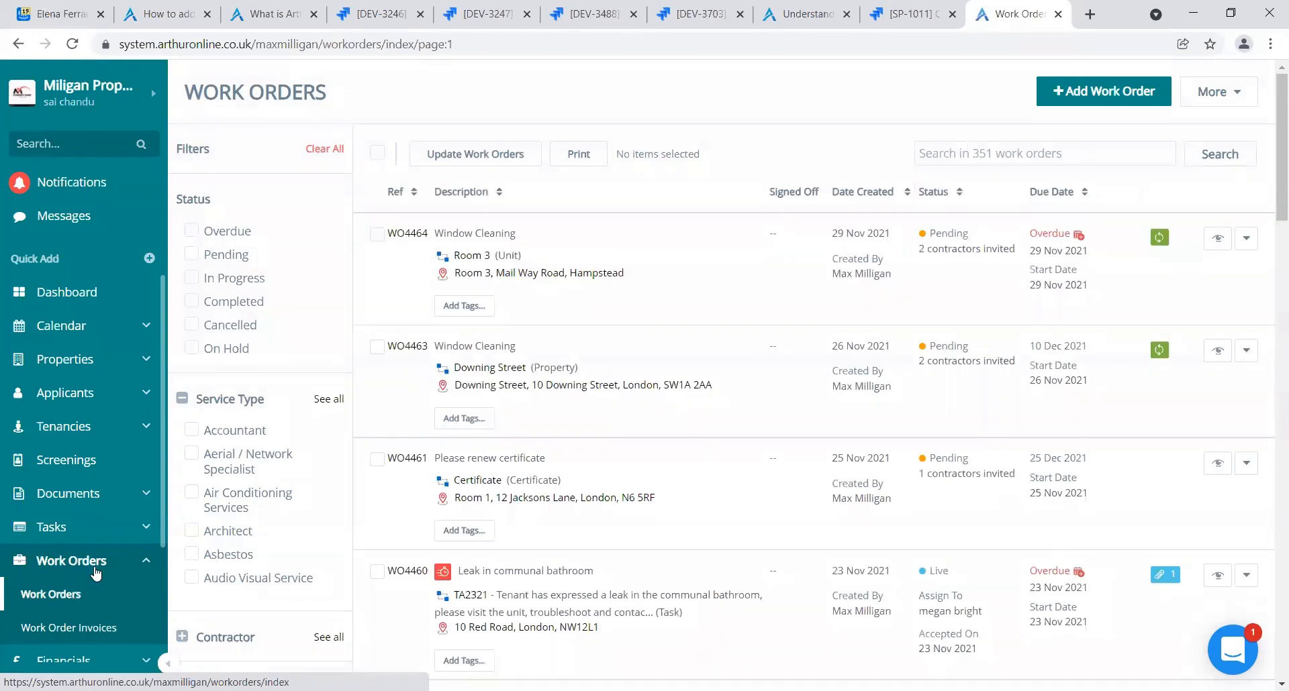
pyautogui.click(981, 154)
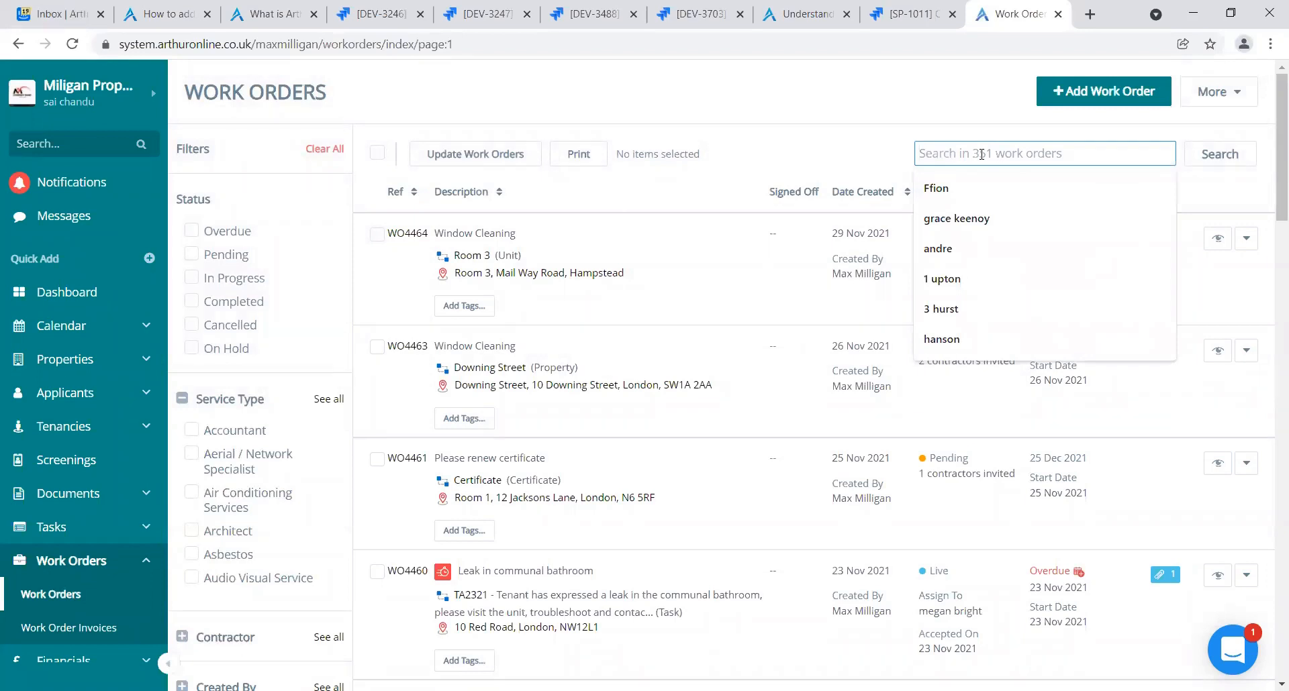
pyautogui.write('fire')
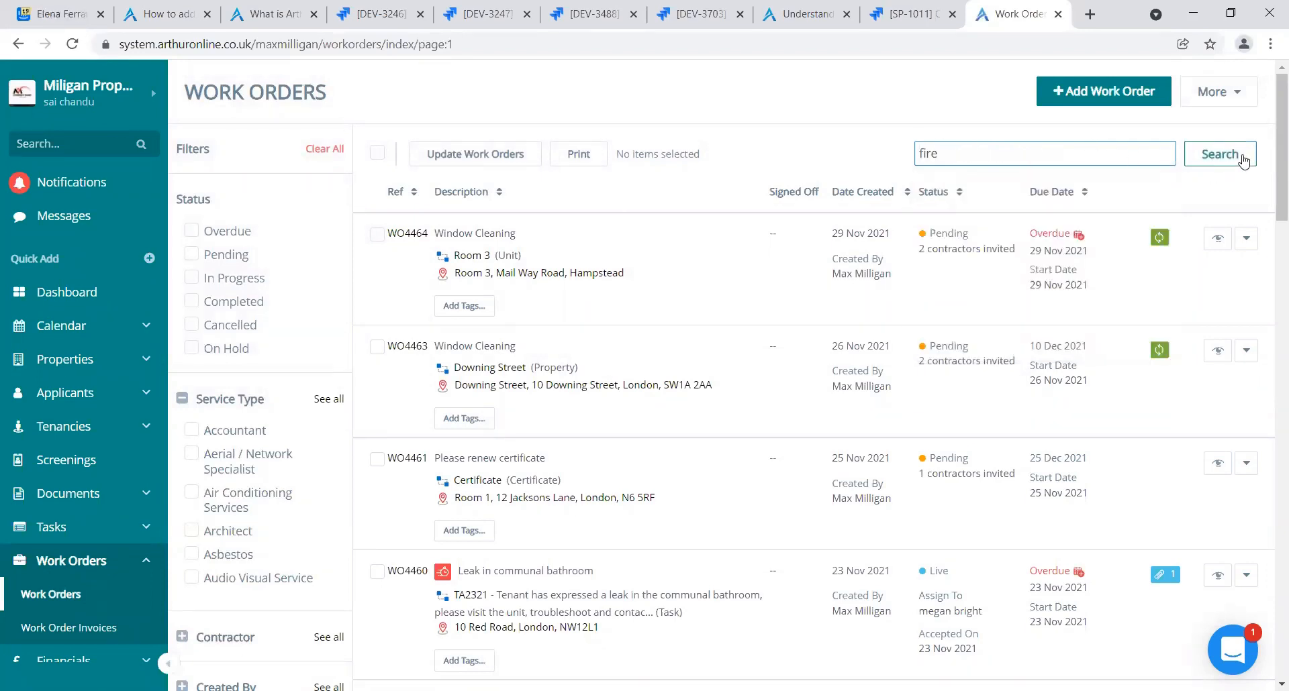
pyautogui.click(1242, 157)
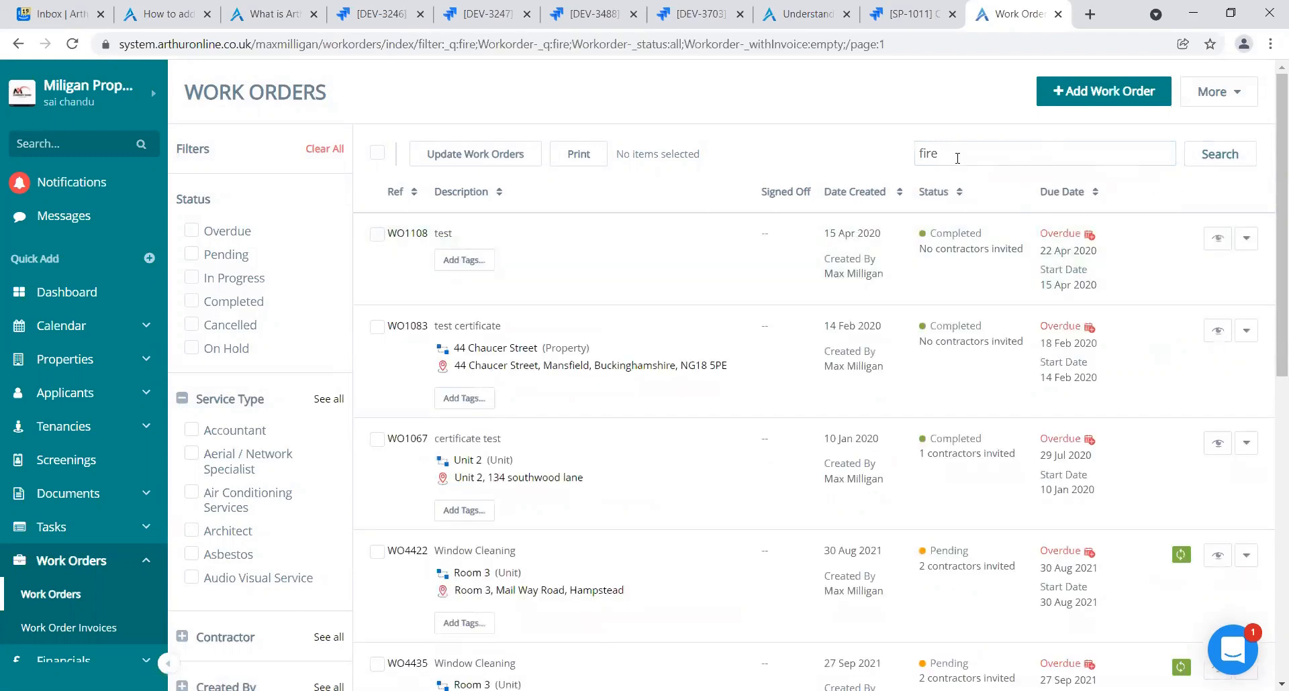
# Clear the work order search, sort the list by date created with the newest first, and look through it
pyautogui.doubleClick(956, 156)
pyautogui.press('BackSpace')
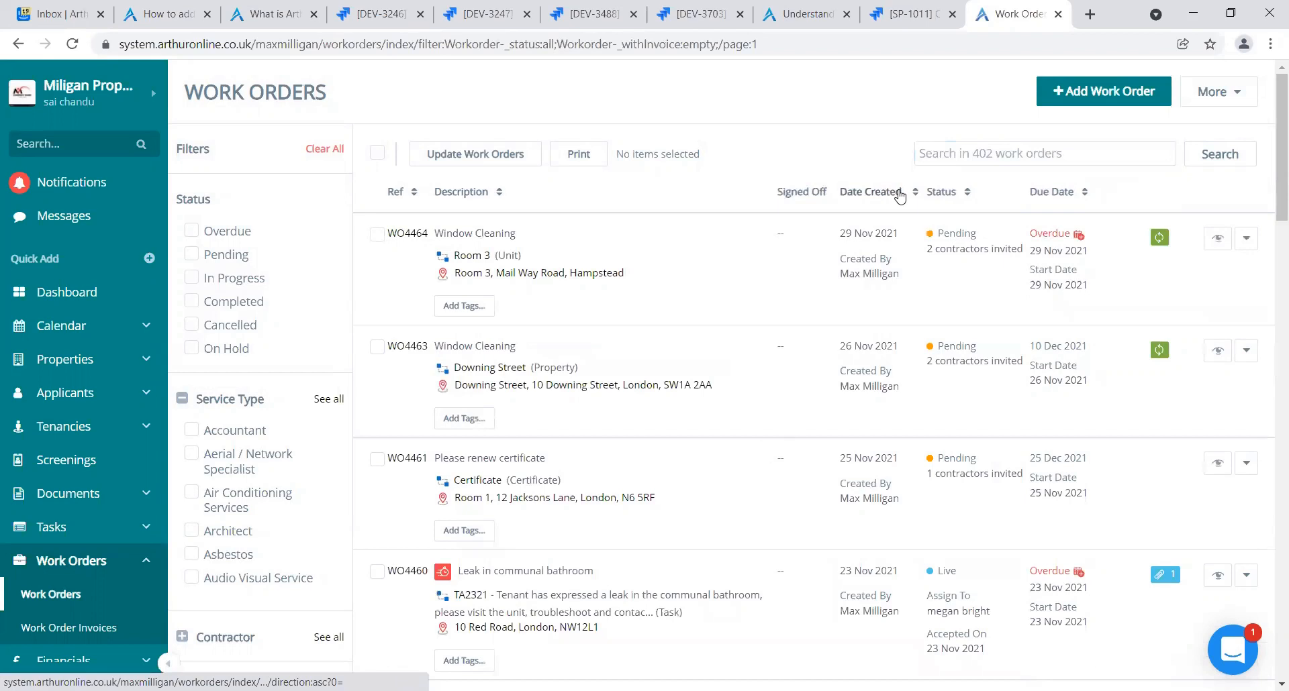
pyautogui.click(899, 196)
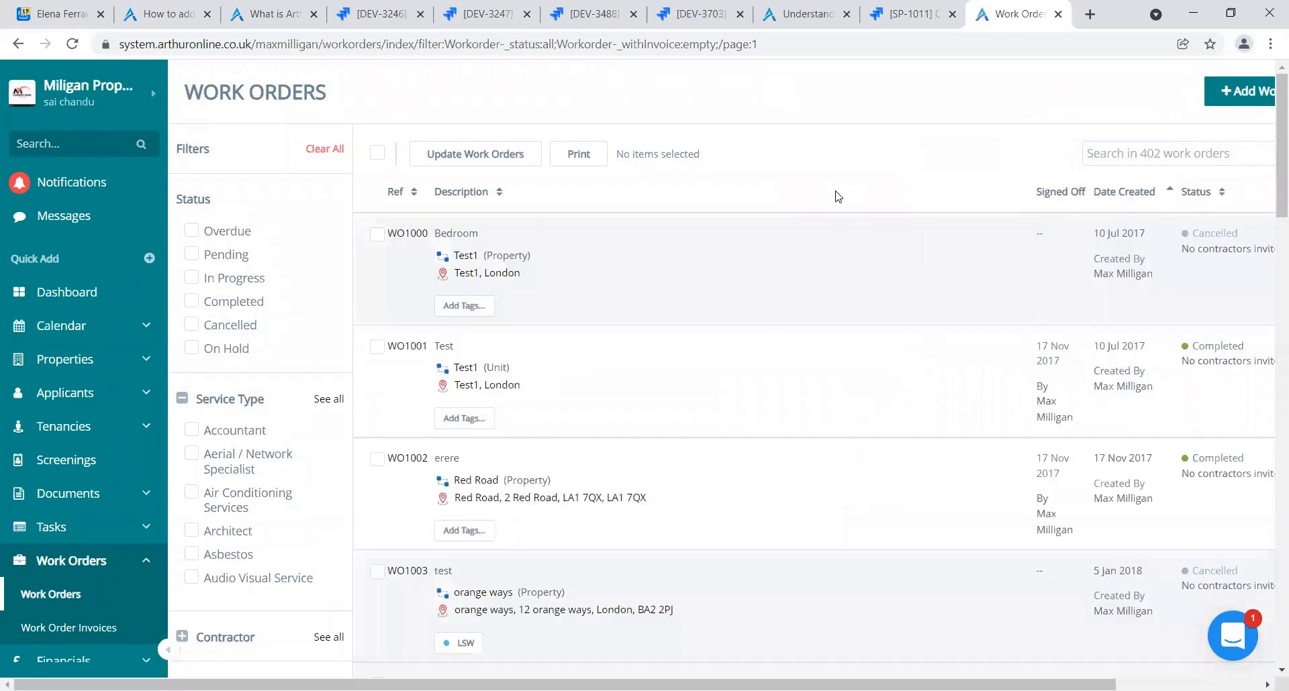
pyautogui.click(1172, 192)
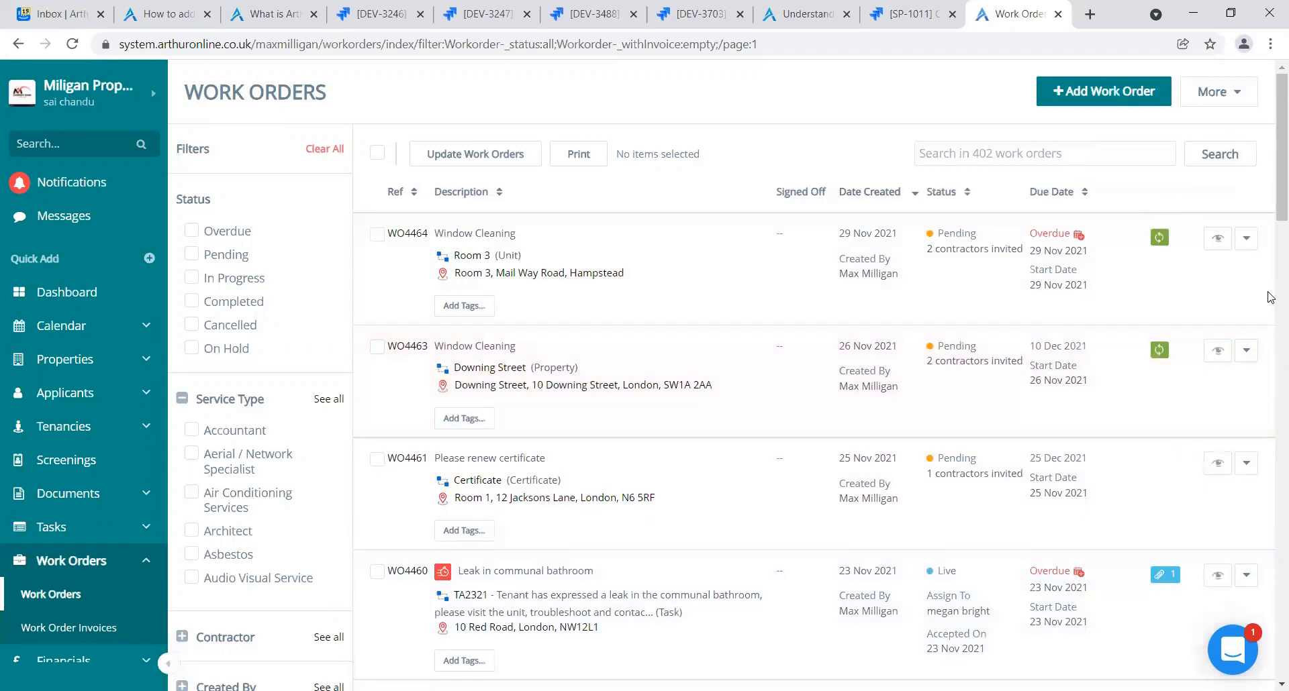
pyautogui.scroll(-1, 1248, 402)
pyautogui.scroll(-15, 1249, 401)
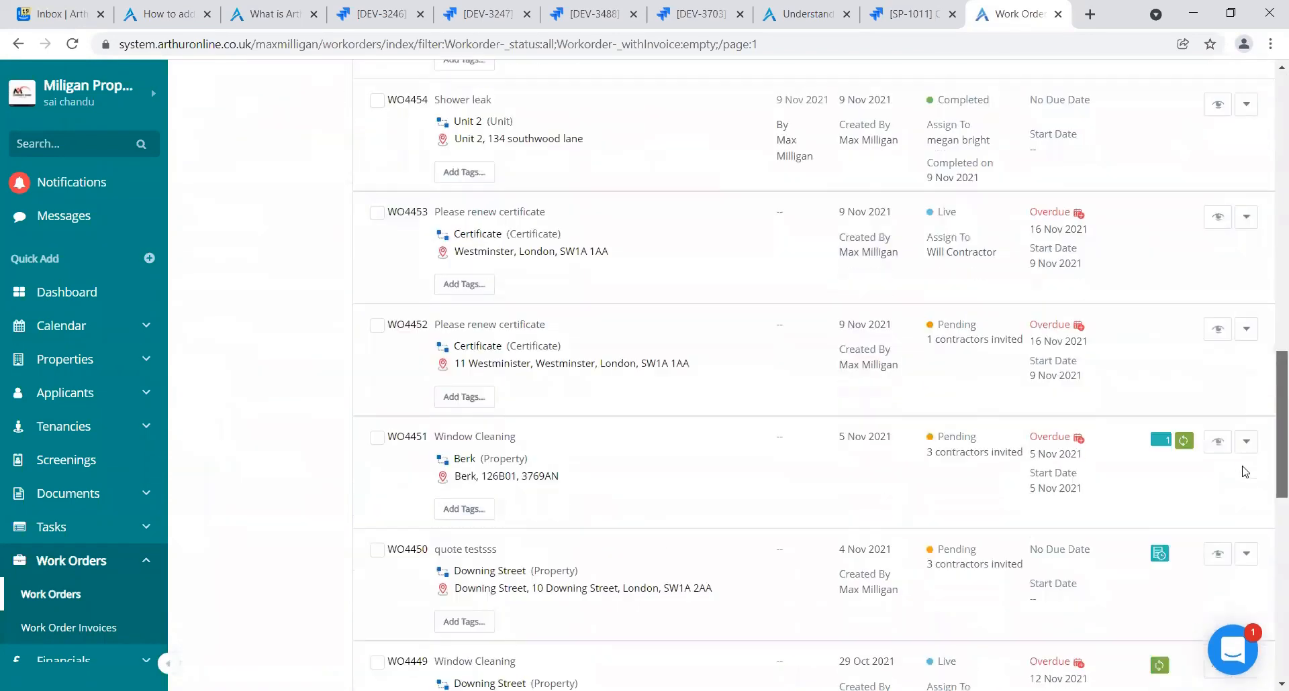
pyautogui.scroll(-1, 1236, 488)
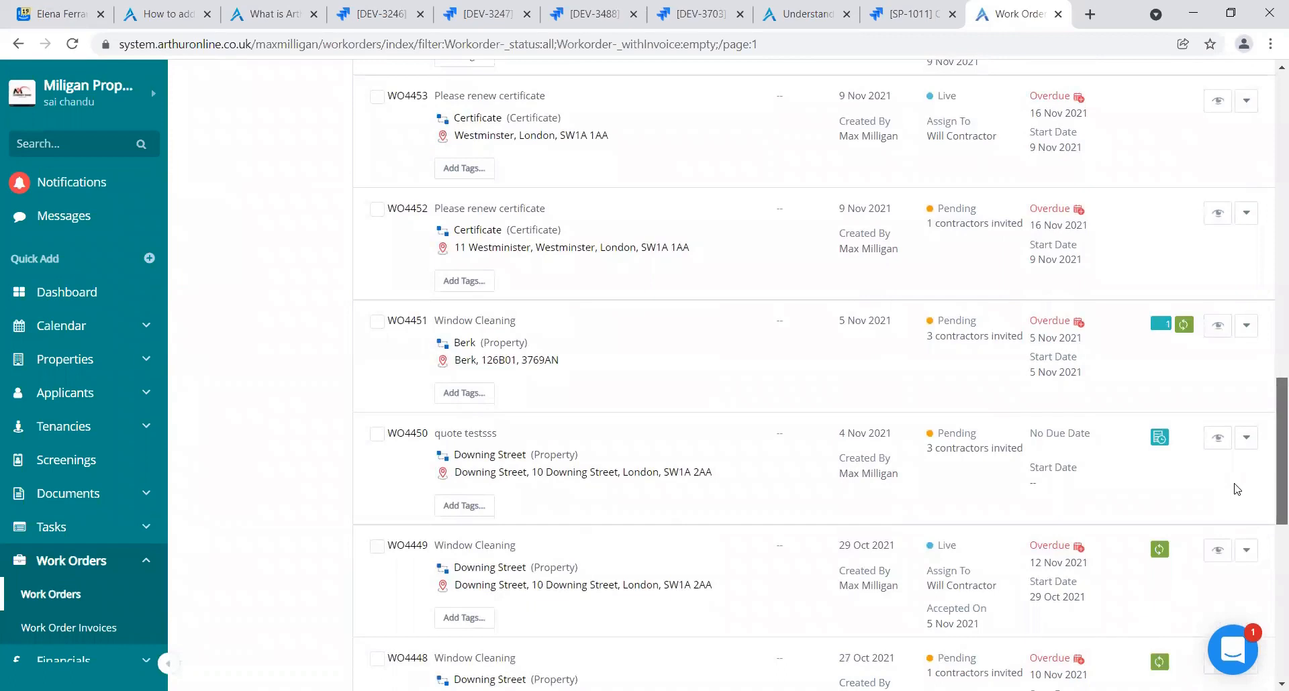
pyautogui.scroll(15, 1237, 443)
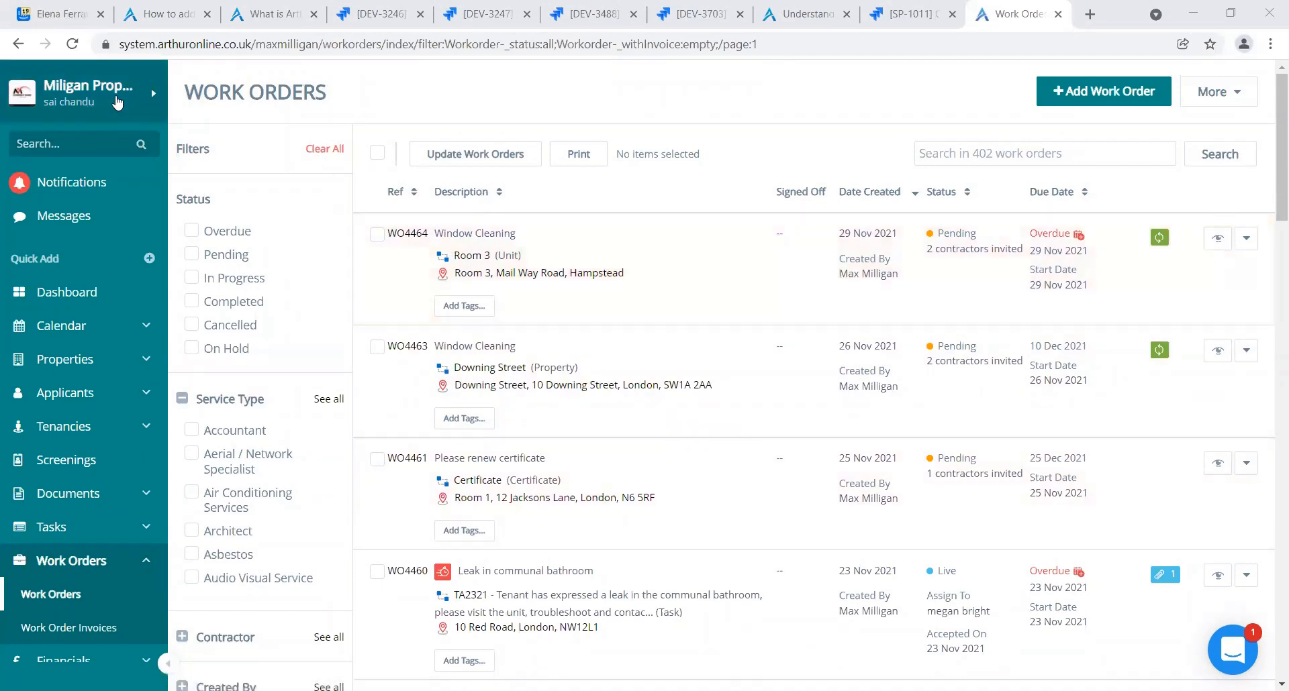
# Return to the Automation settings and check the logs of the add work order action
pyautogui.click(116, 102)
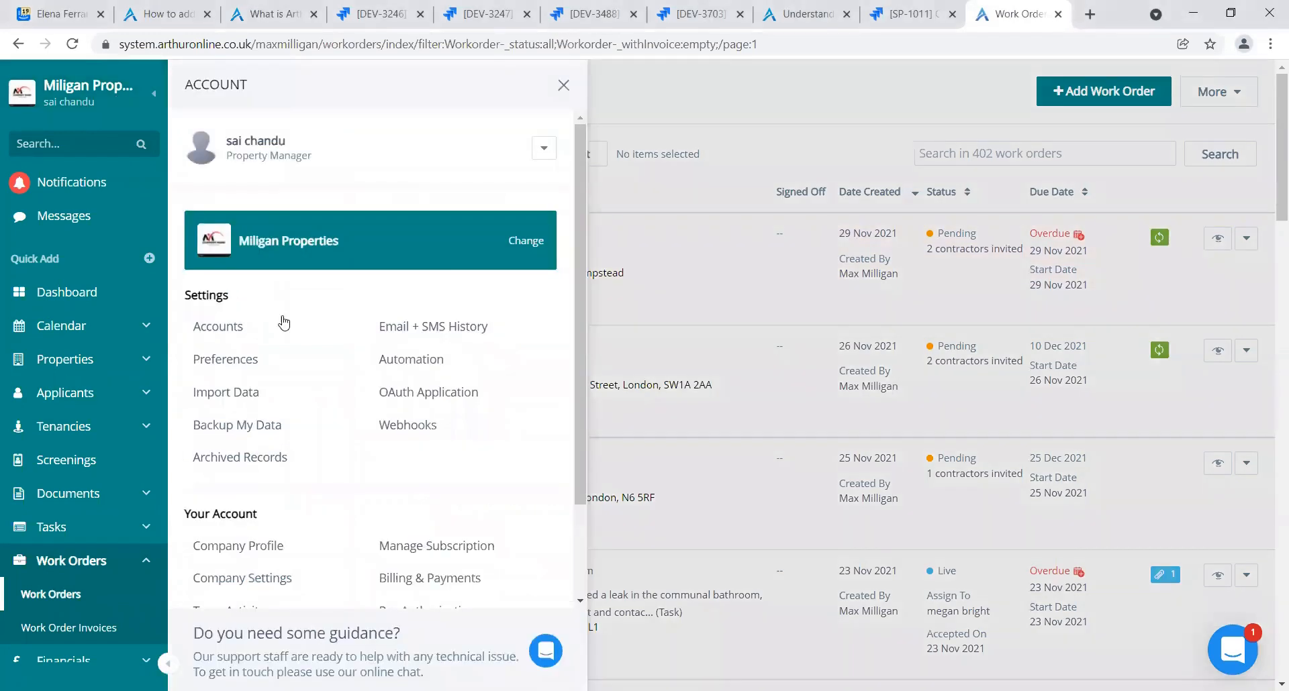
pyautogui.click(412, 351)
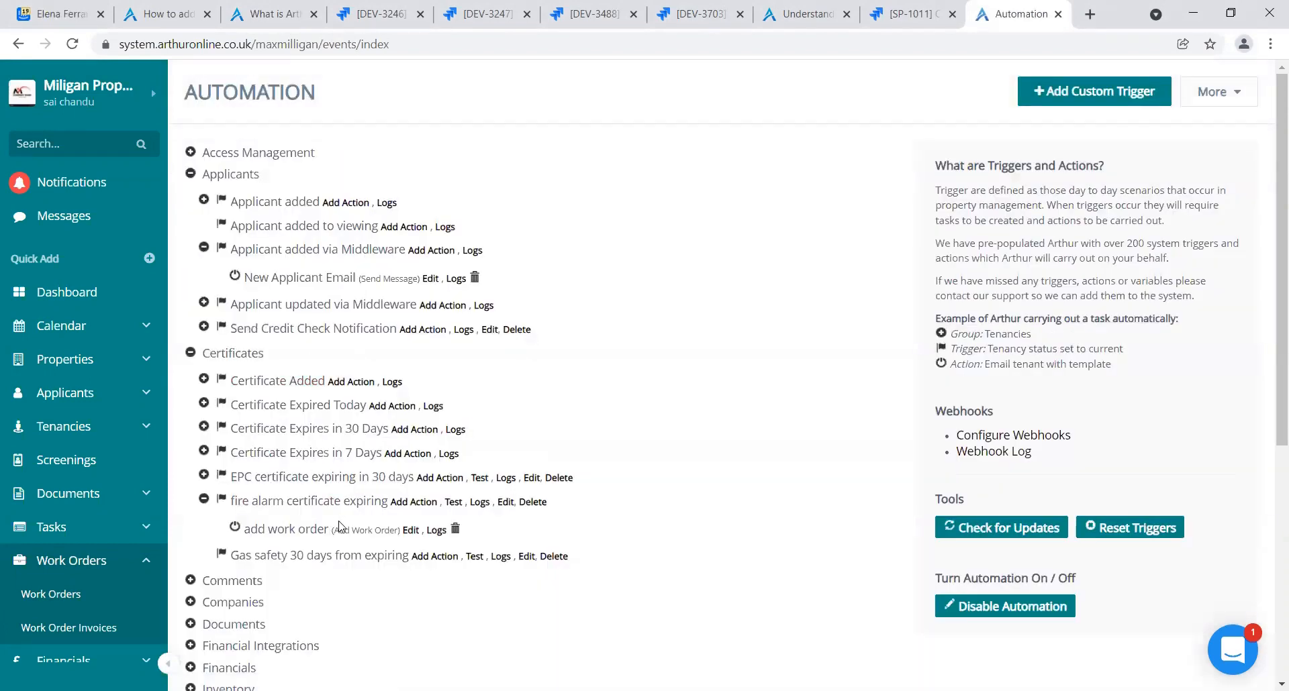
pyautogui.click(437, 530)
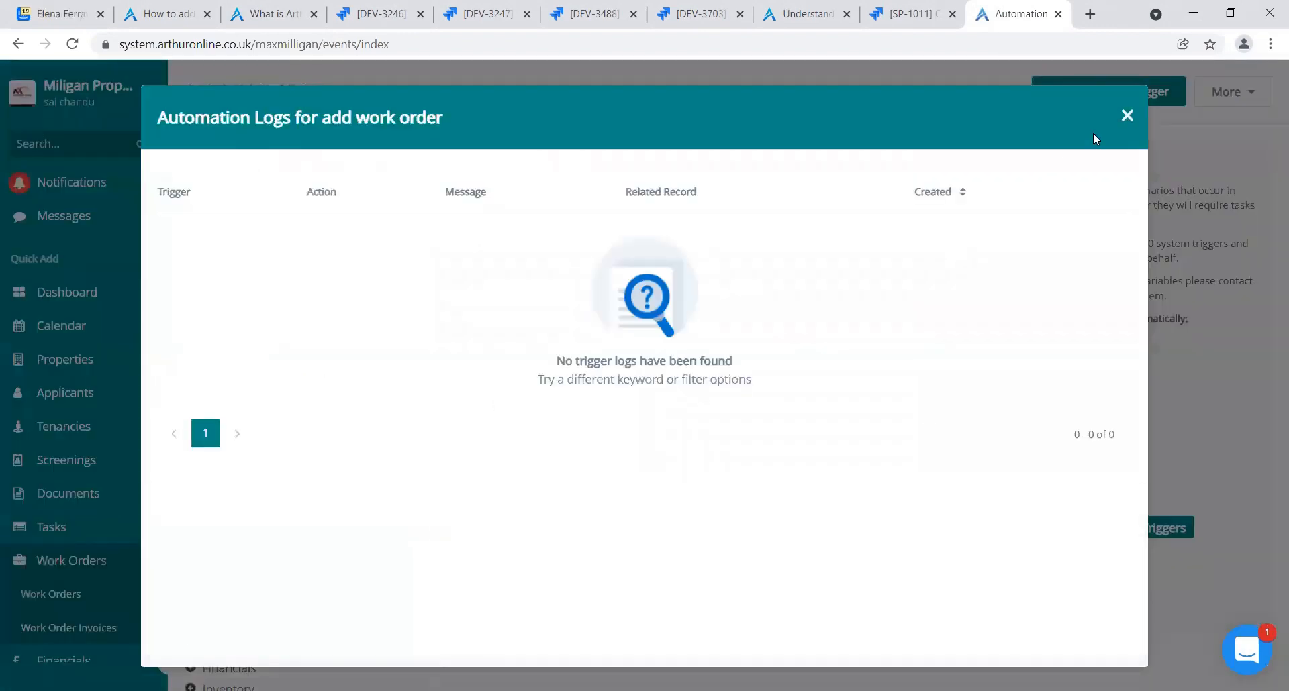
pyautogui.click(1131, 118)
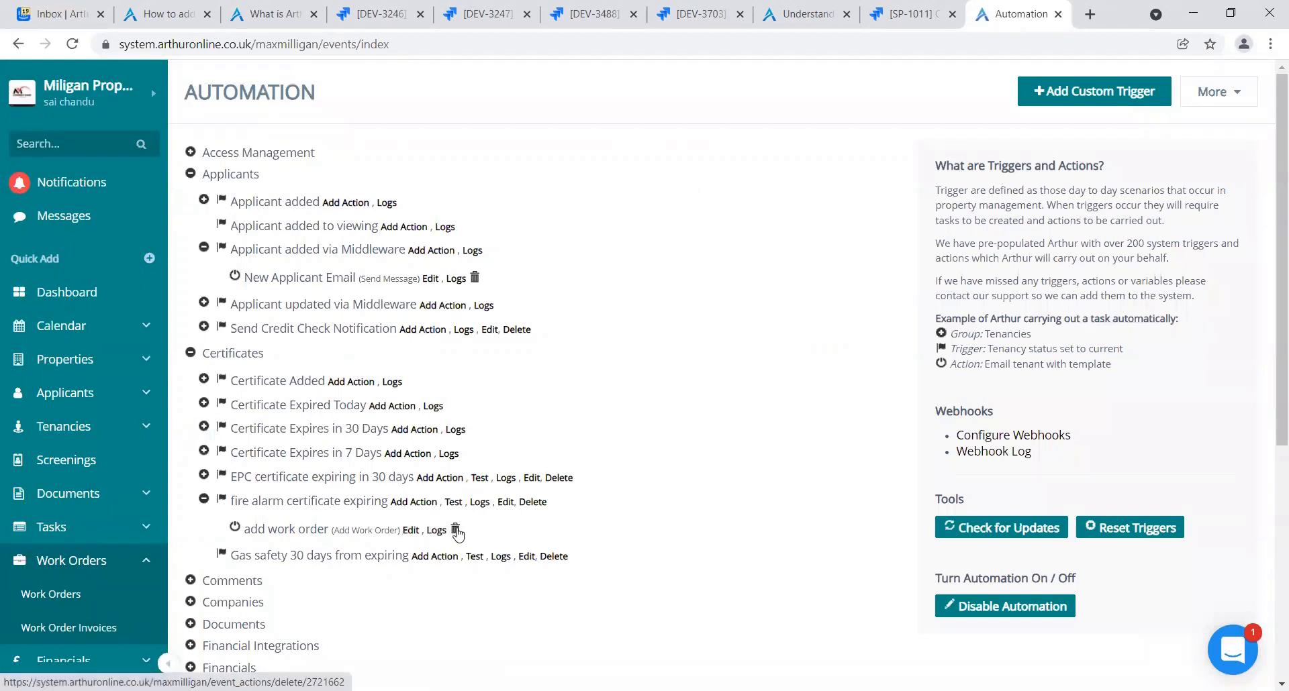
# Review the conditions of the fire alarm certificate expiring trigger, save it, and check the work orders list again
pyautogui.click(506, 502)
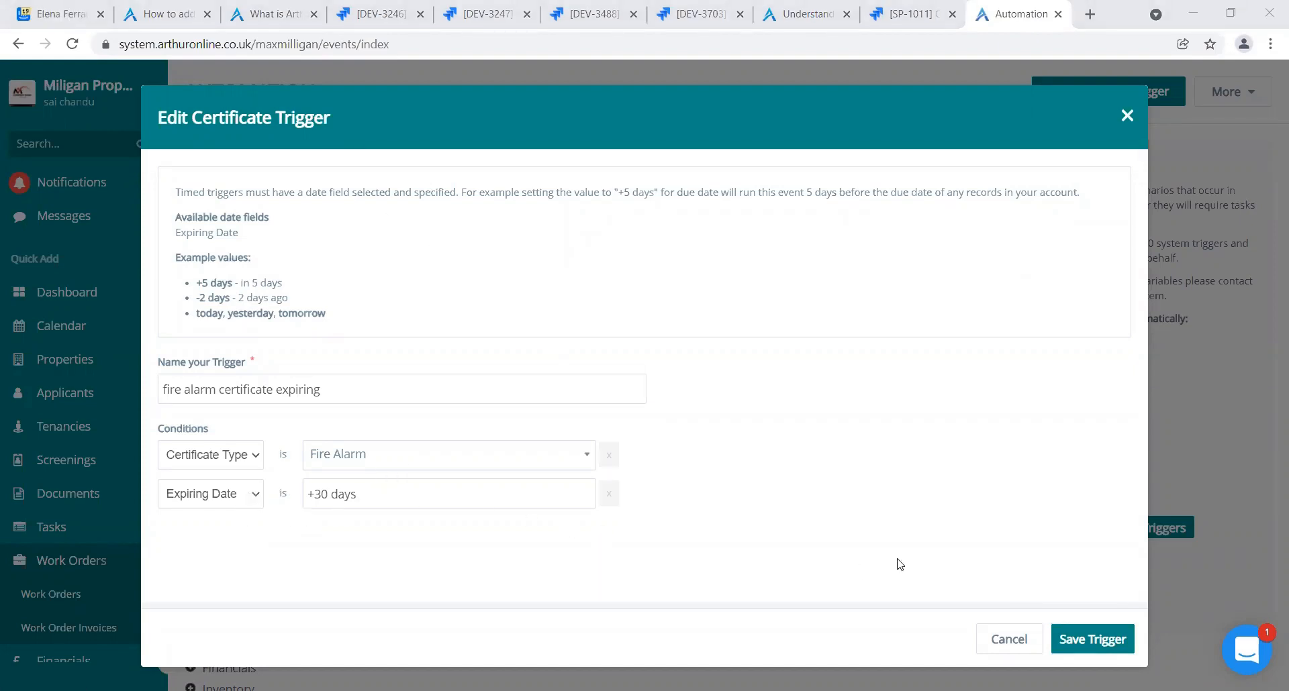
pyautogui.click(1087, 645)
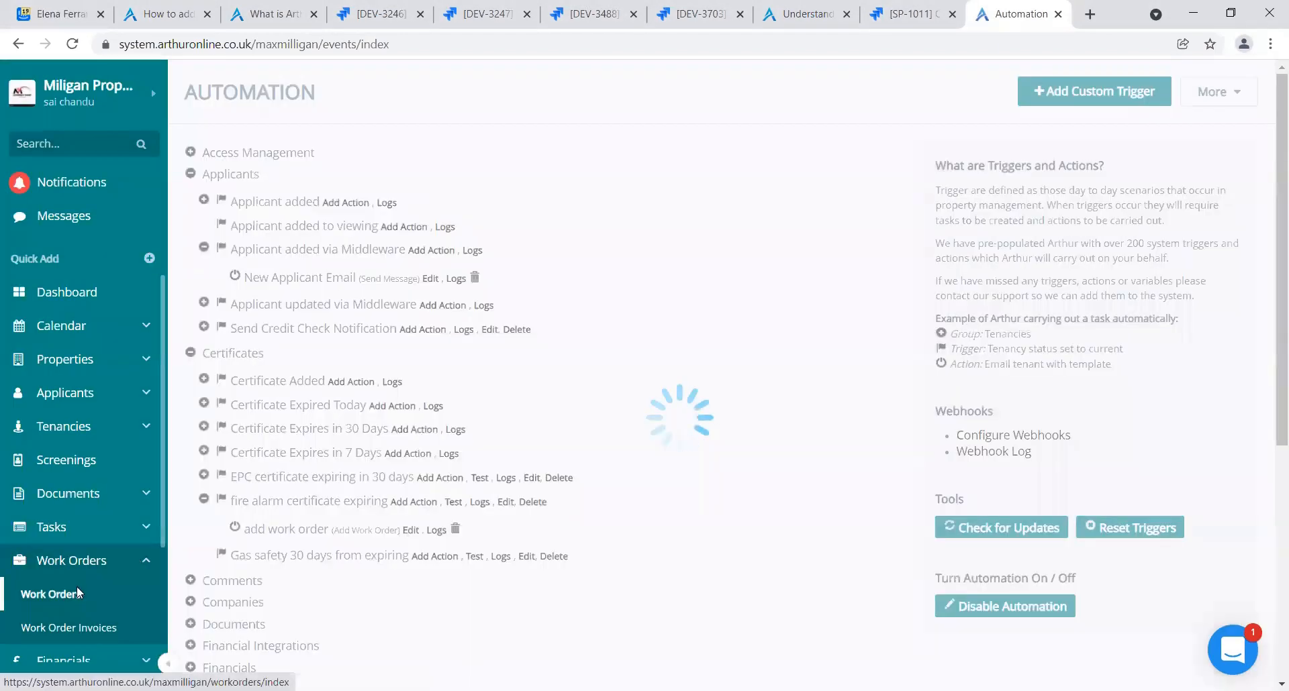
pyautogui.click(76, 591)
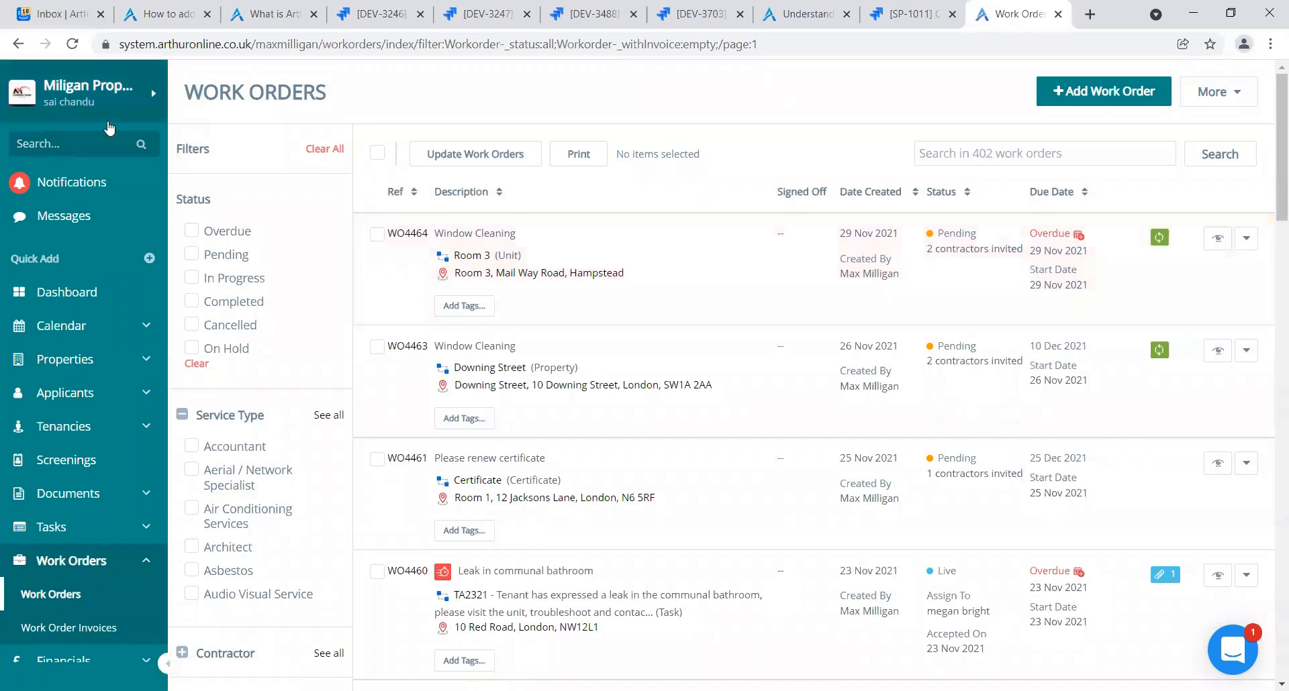
# Go back to the Automation settings and collapse the Applicants and Certificates groups
pyautogui.click(109, 123)
pyautogui.click(394, 354)
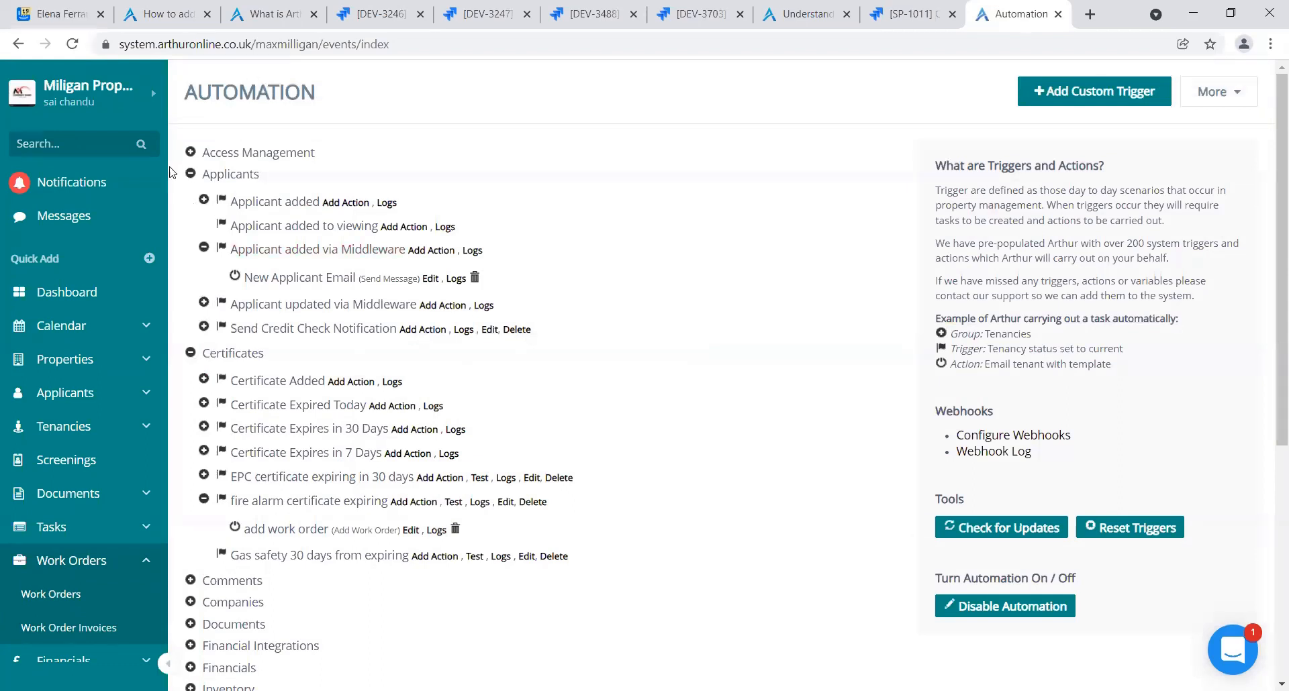
pyautogui.click(190, 174)
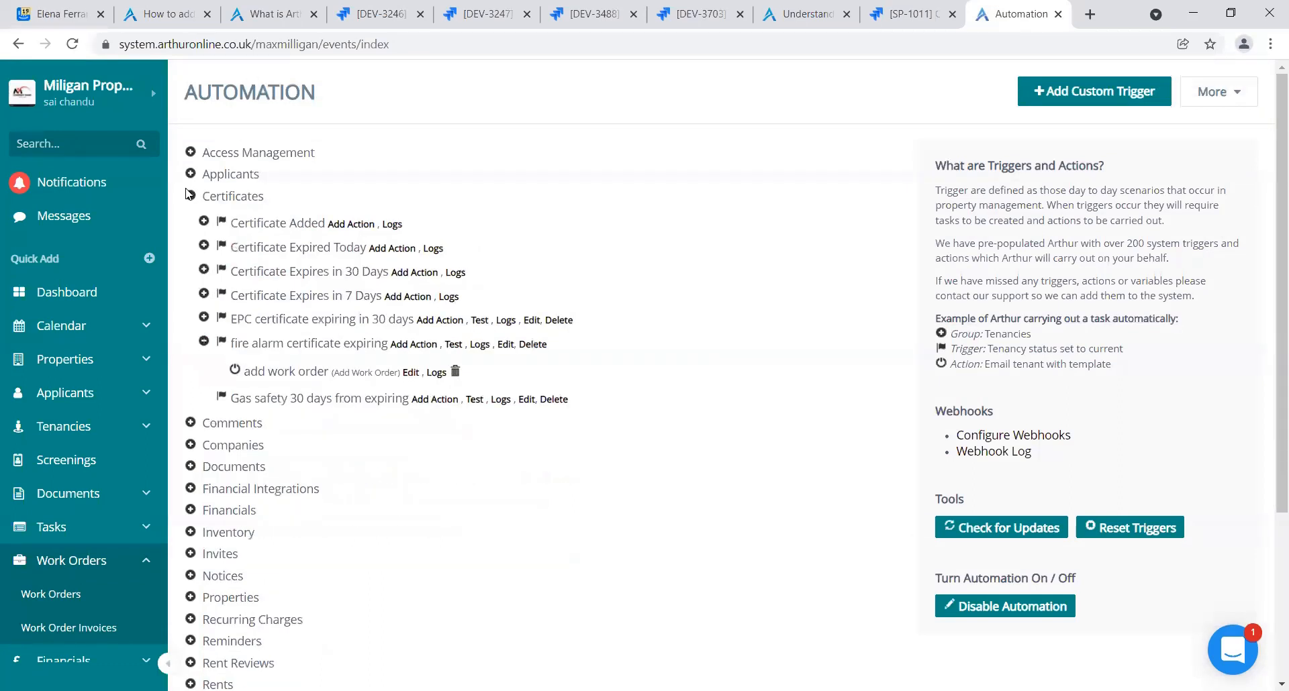
pyautogui.click(190, 197)
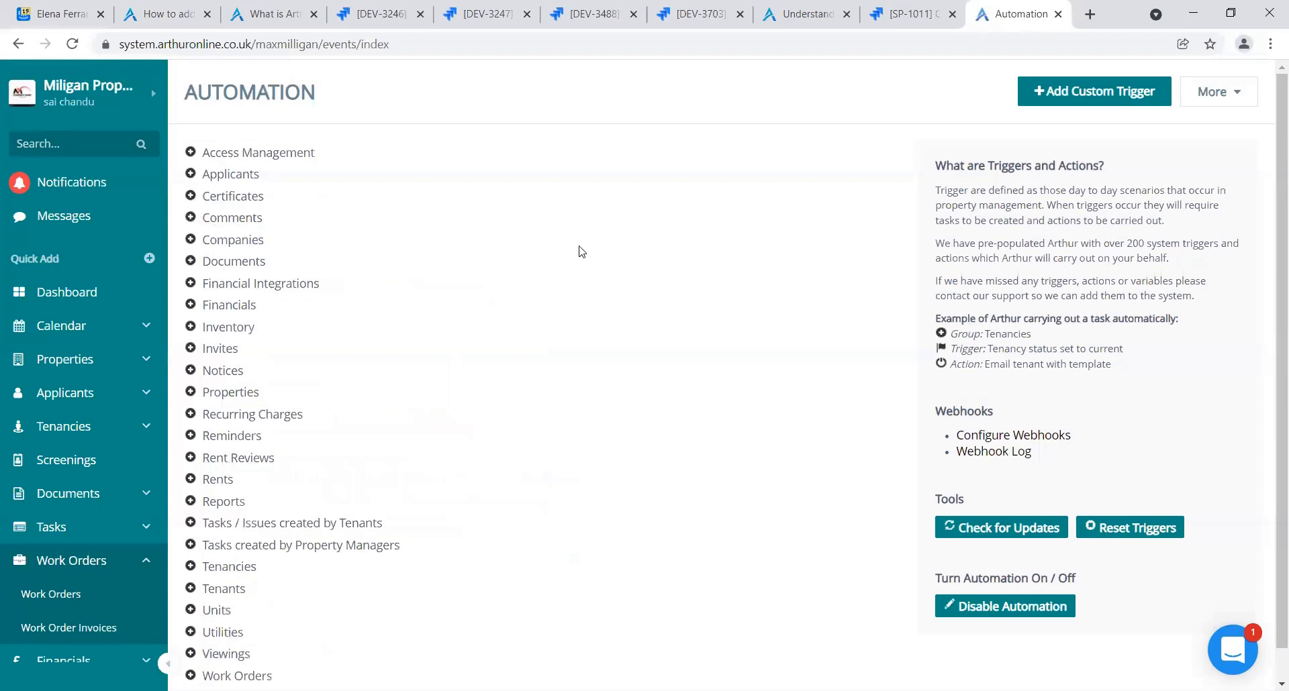
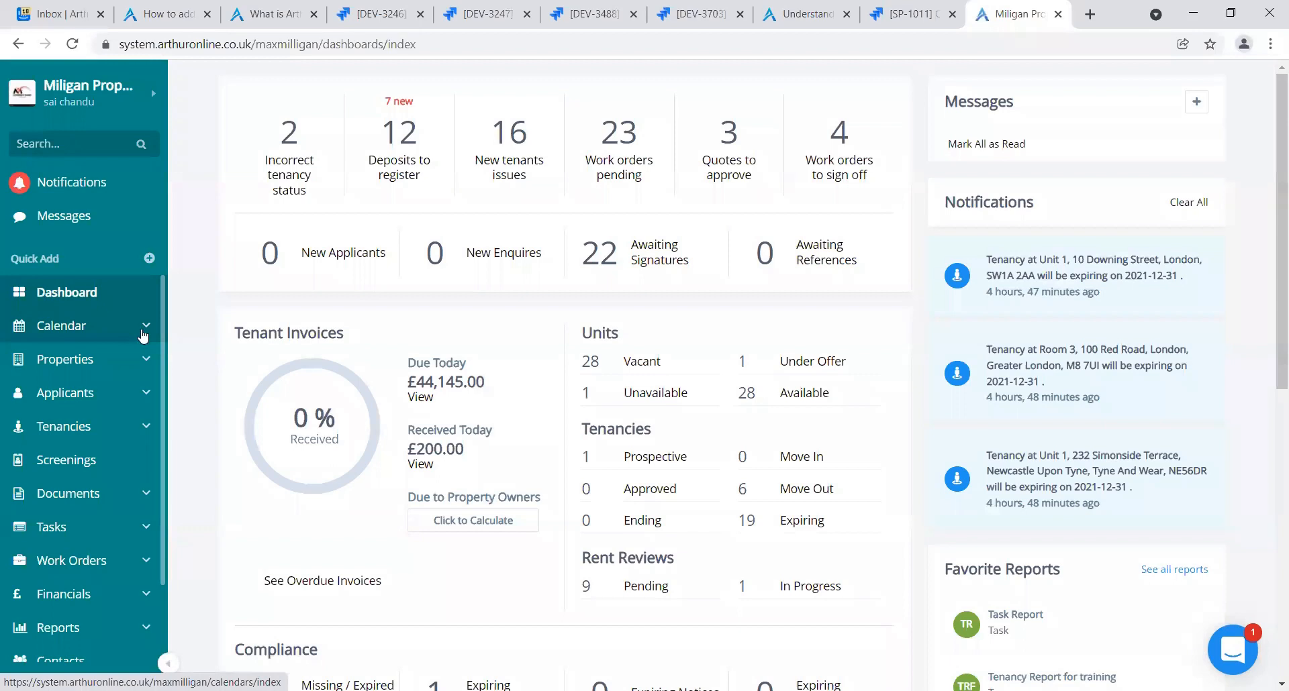
# Open the Scheduler under the calendar and look over the existing scheduled jobs and their actions
pyautogui.click(143, 333)
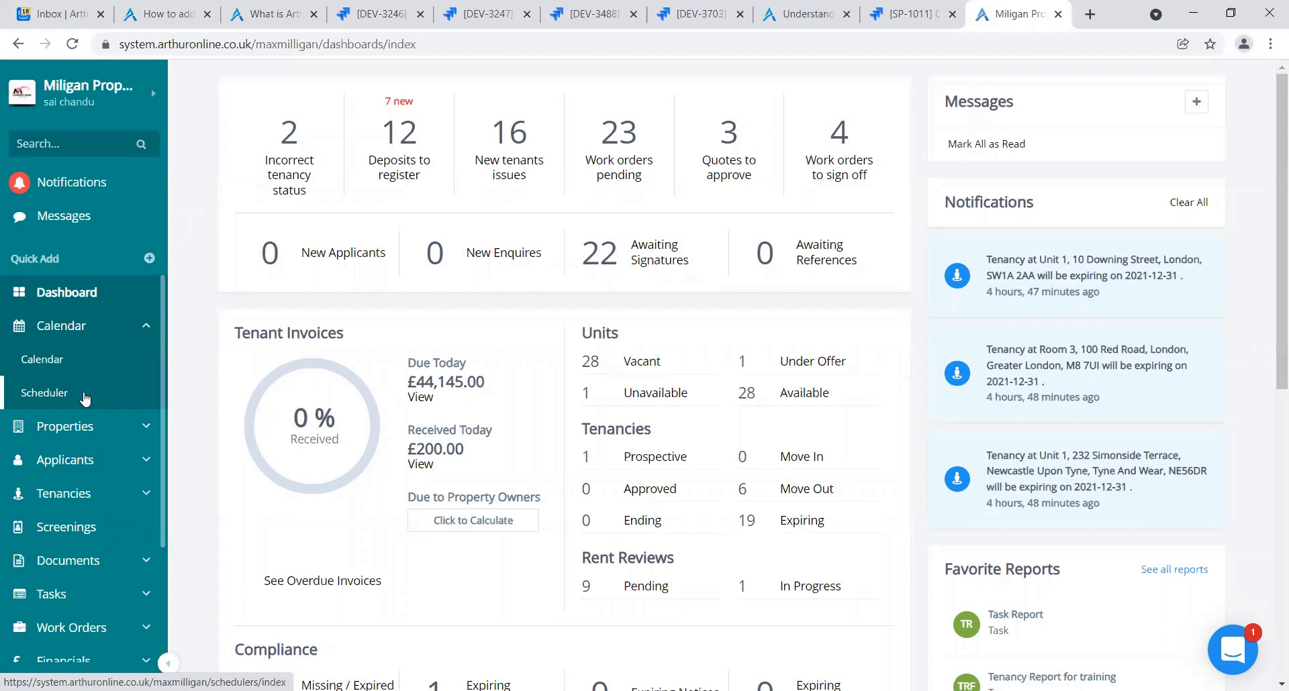
pyautogui.click(85, 398)
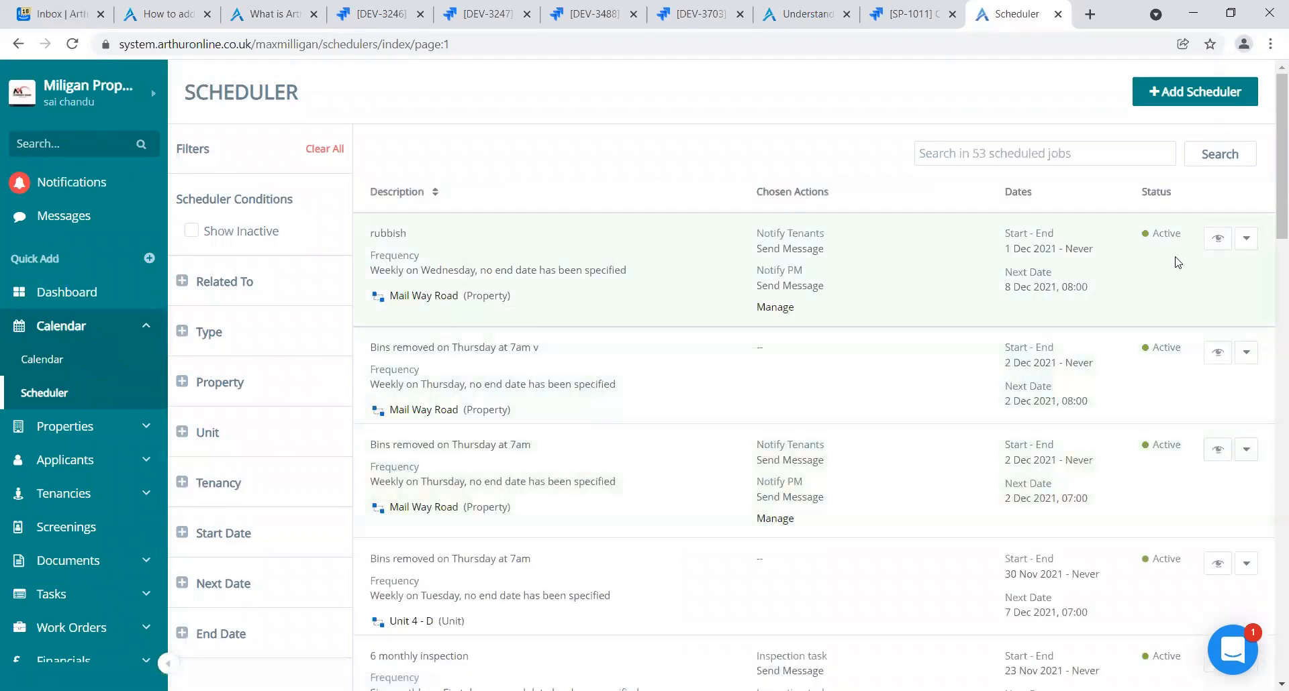
pyautogui.scroll(-5, 1270, 353)
pyautogui.scroll(-8, 1270, 353)
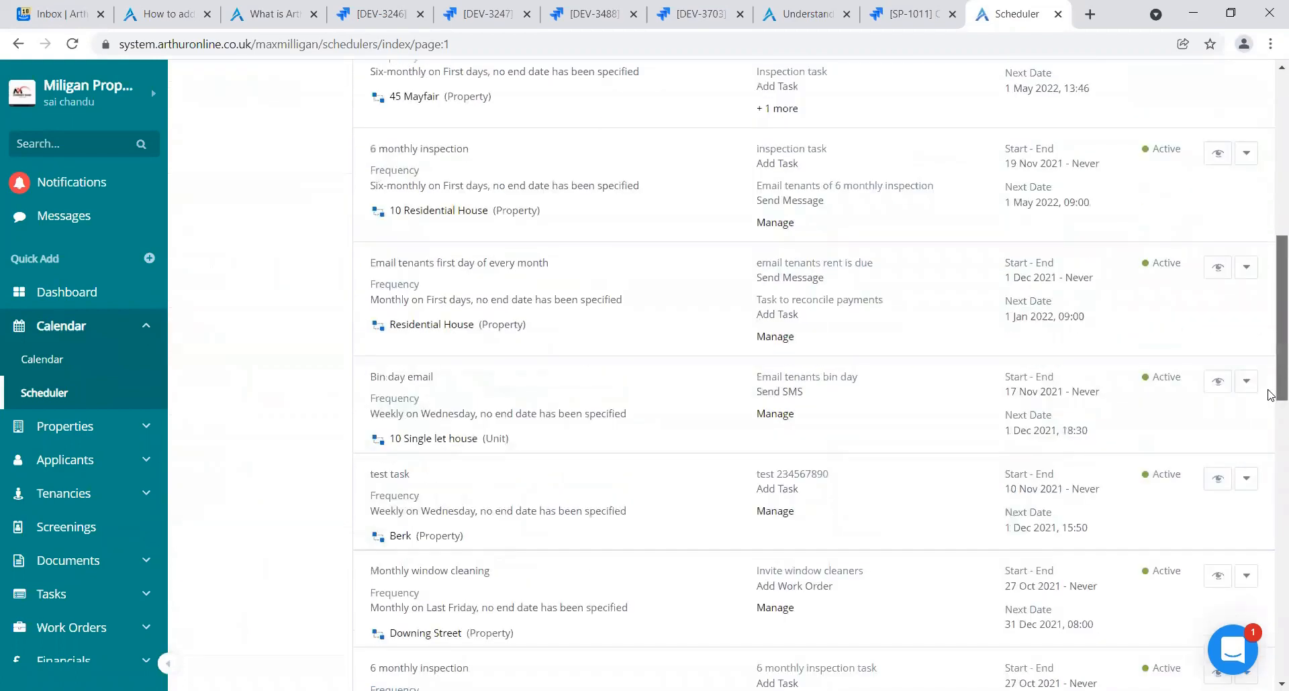
pyautogui.scroll(13, 1189, 165)
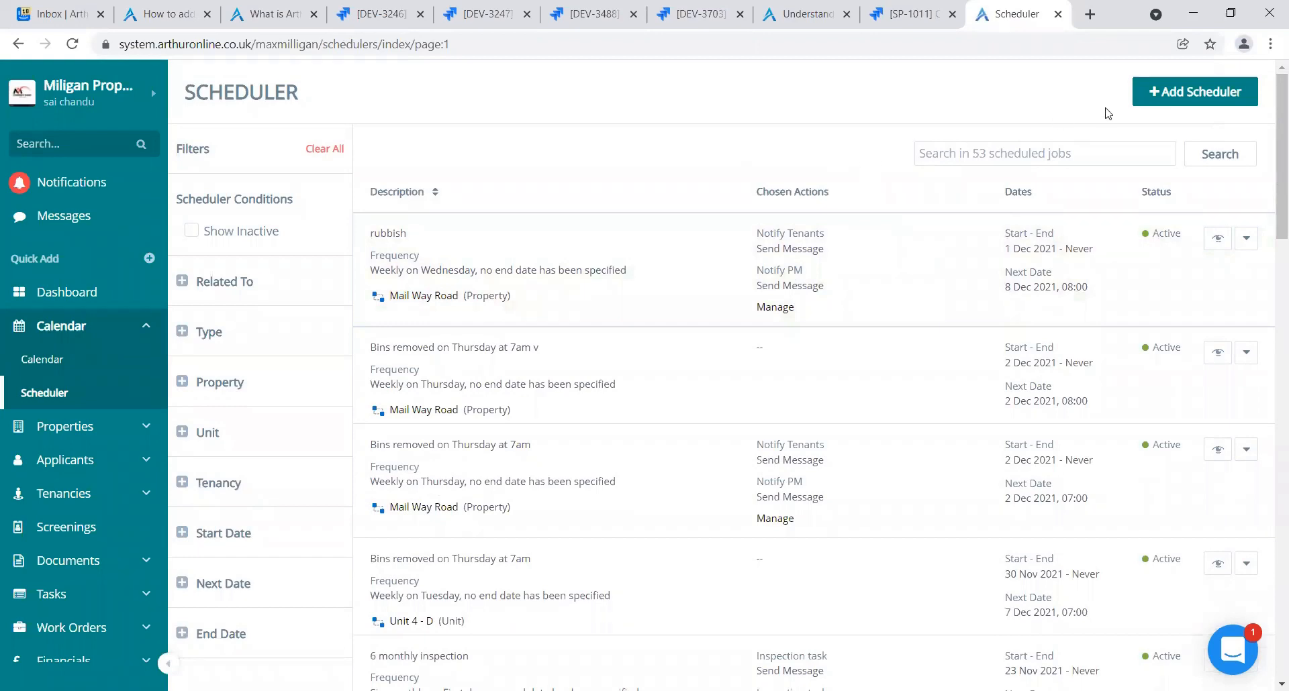
# Start a new scheduler and relate it to the Mail Way Road property
pyautogui.click(1208, 96)
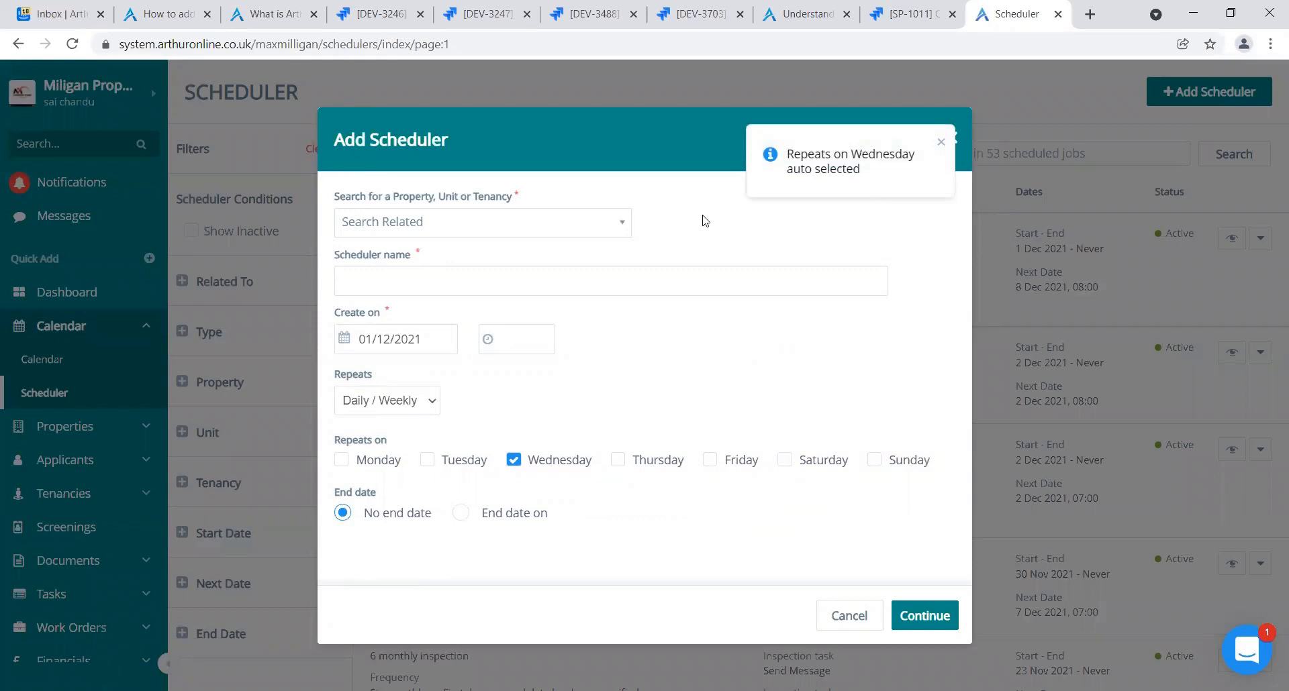
pyautogui.click(611, 230)
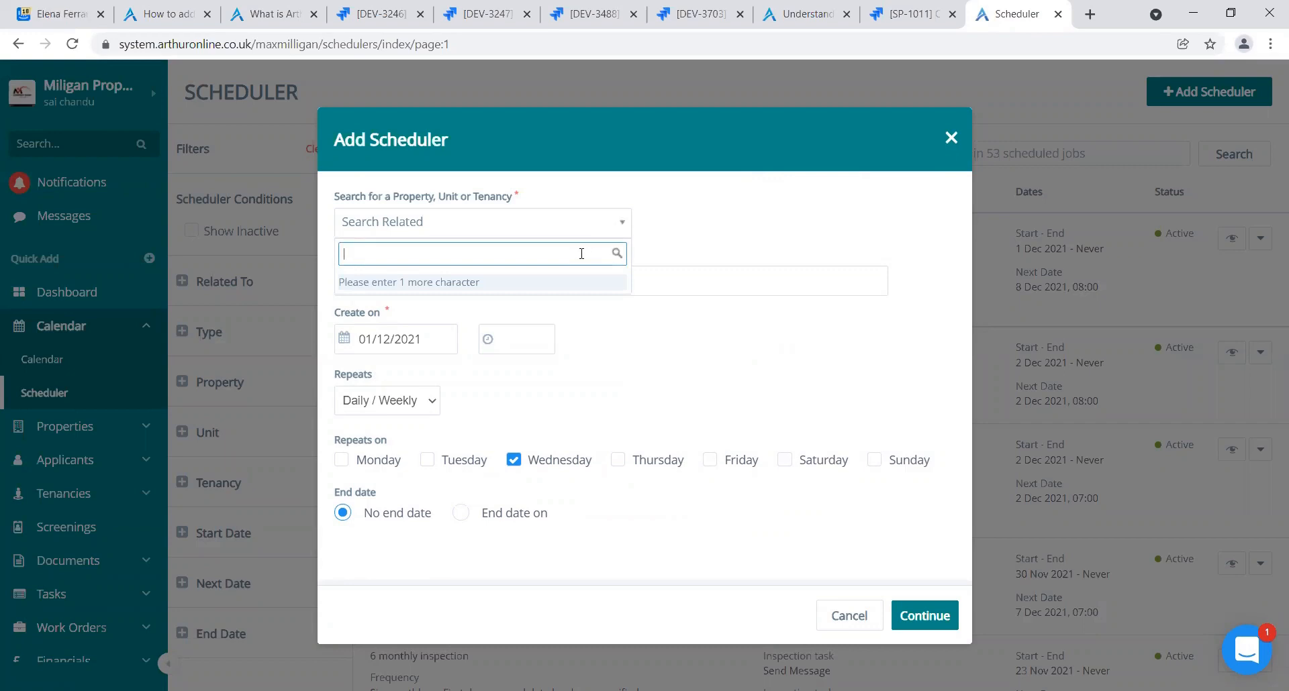
pyautogui.write('ad')
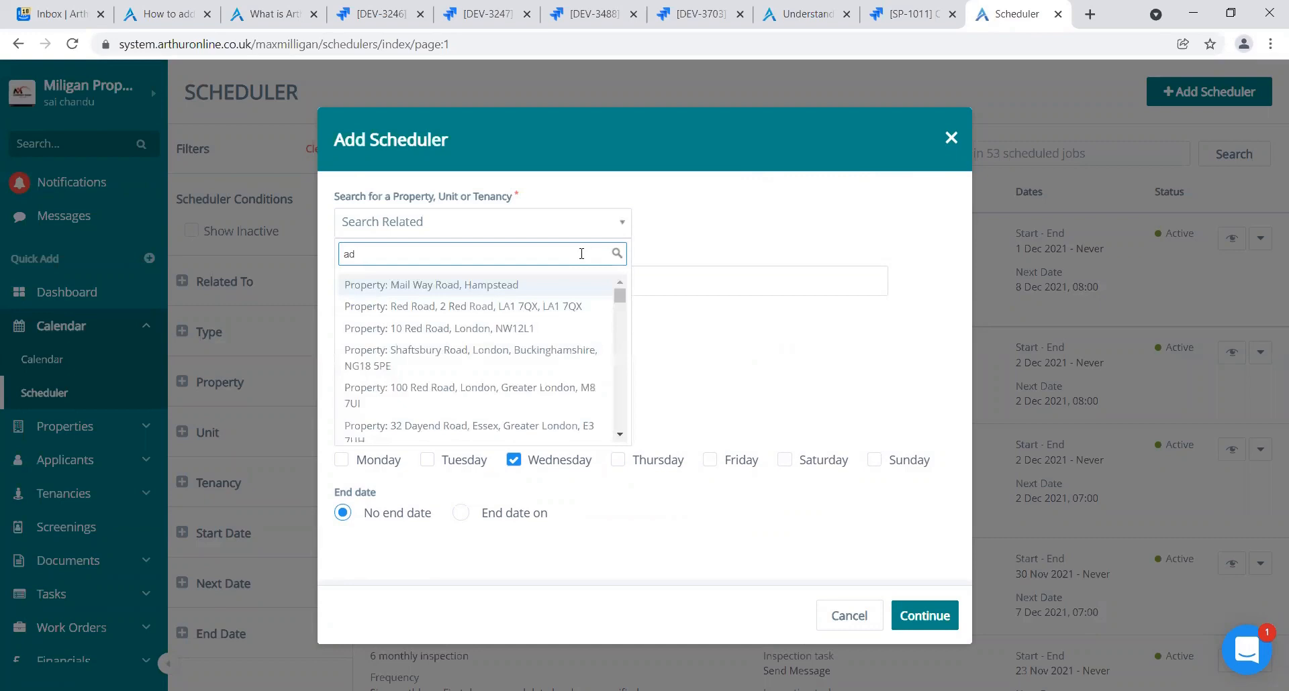
pyautogui.click(504, 286)
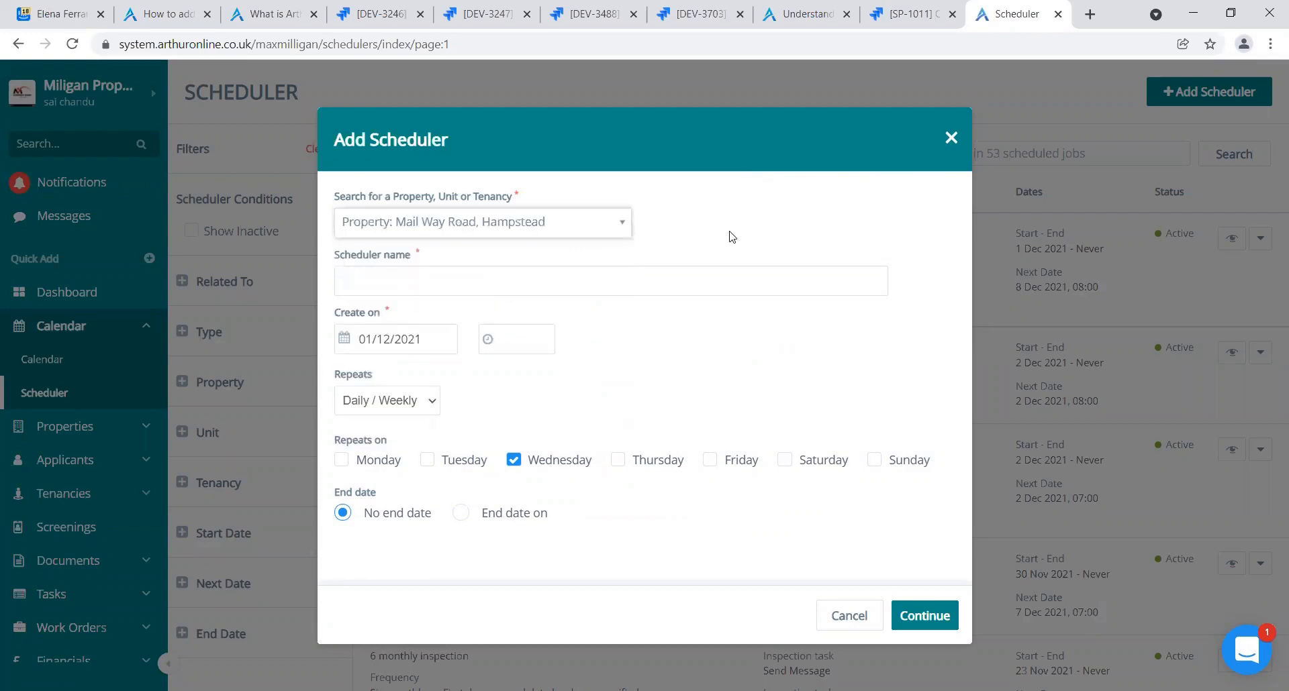
# Name the scheduler "Bins removed on Thursday at 6am", adapting the previously used 7am name
pyautogui.click(679, 277)
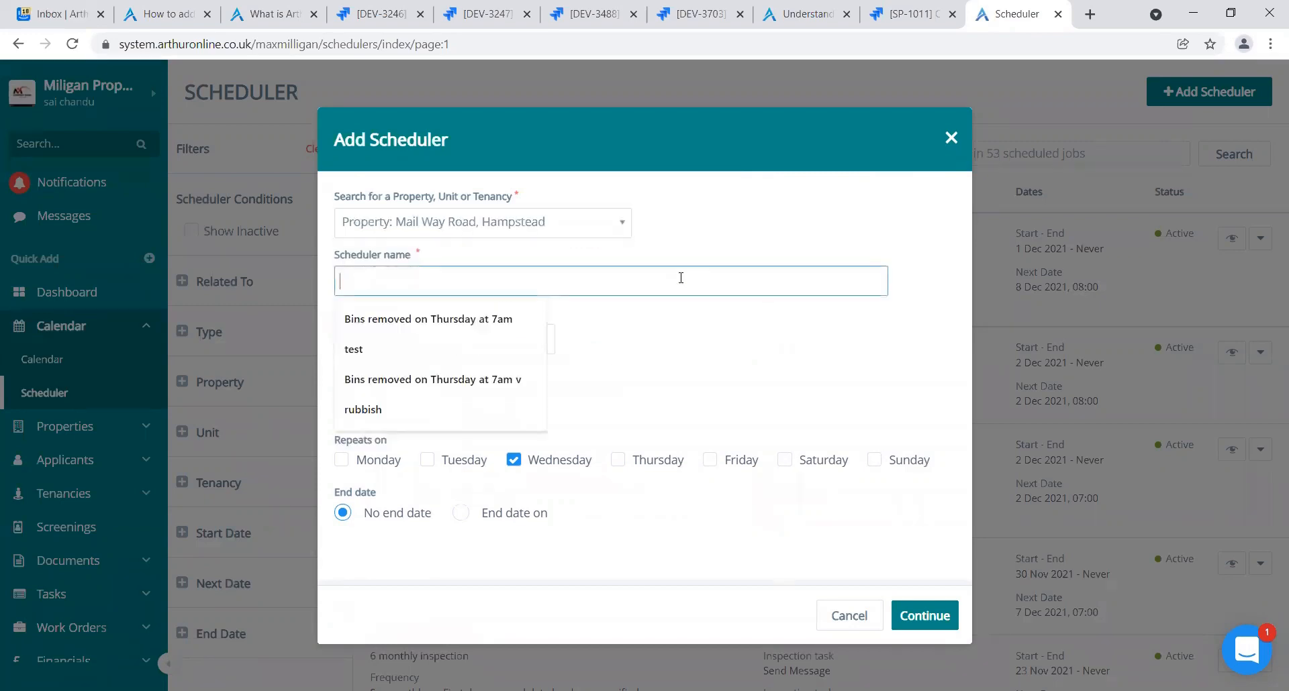
pyautogui.click(494, 319)
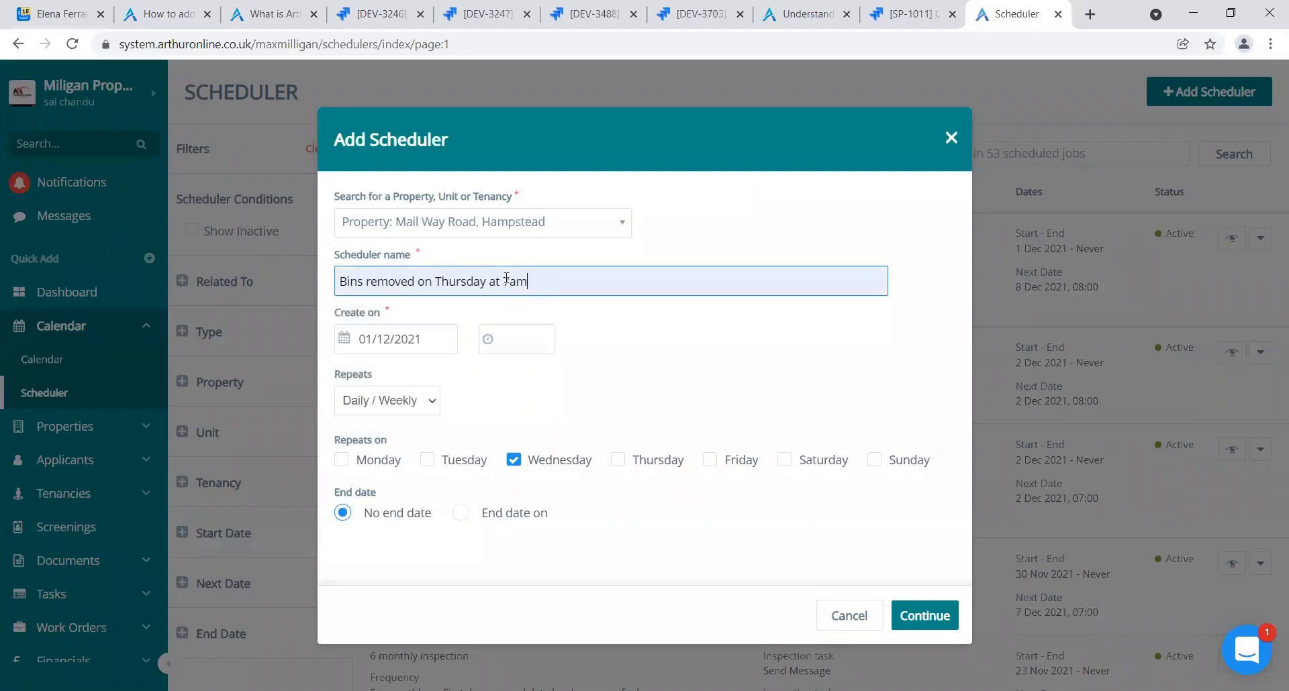
pyautogui.click(506, 279)
pyautogui.press('Delete')
pyautogui.write('6')
pyautogui.click(595, 338)
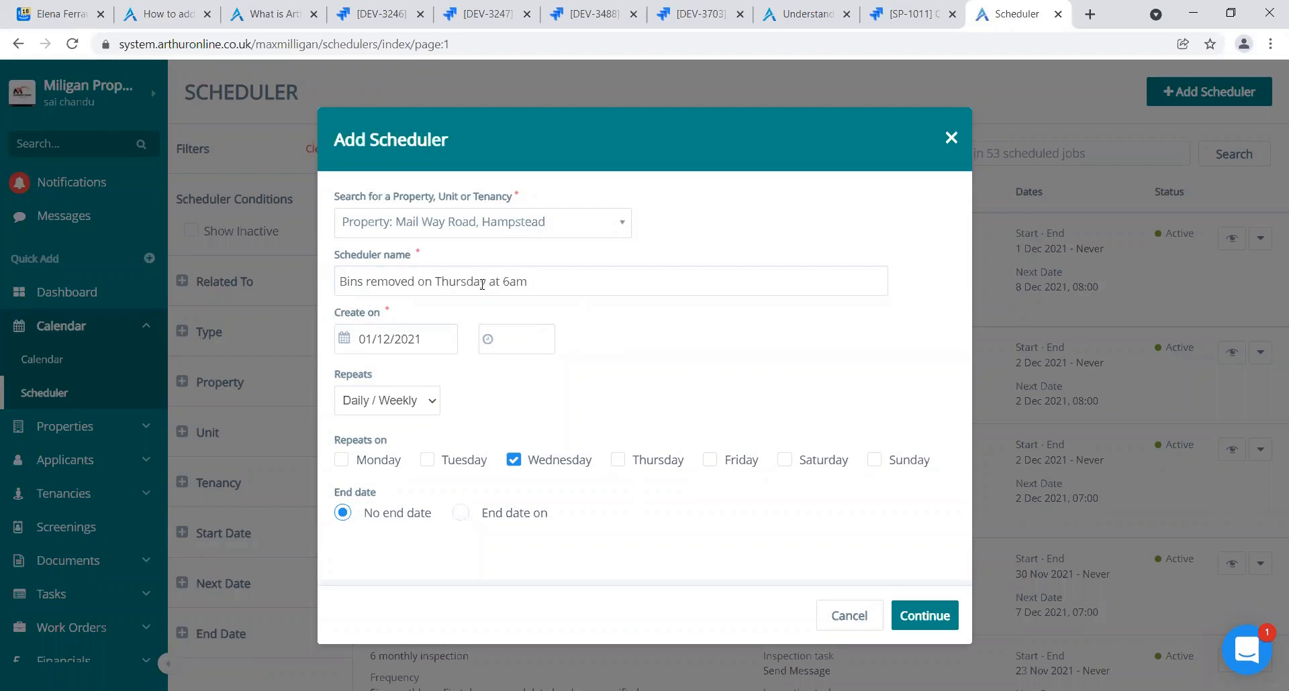
# Set the scheduler's creation date to 01/12/2021 and its time to 17:00
pyautogui.click(345, 338)
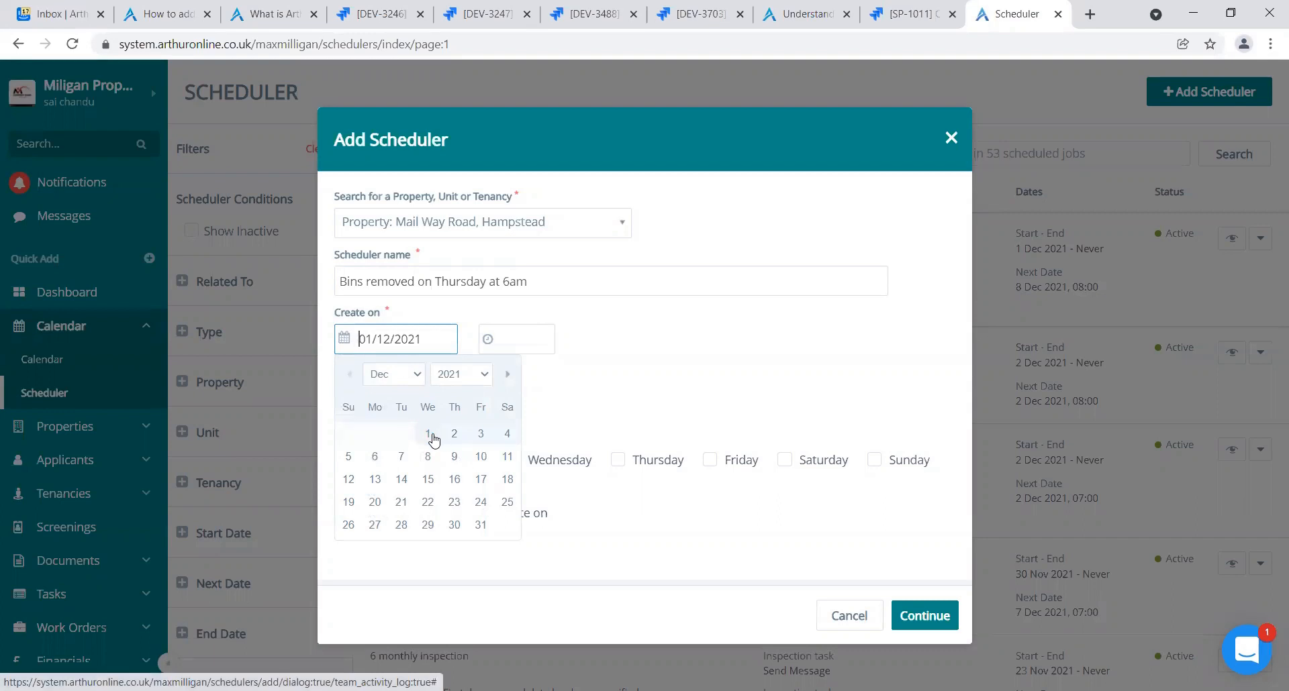
pyautogui.click(433, 461)
pyautogui.click(429, 436)
pyautogui.click(509, 335)
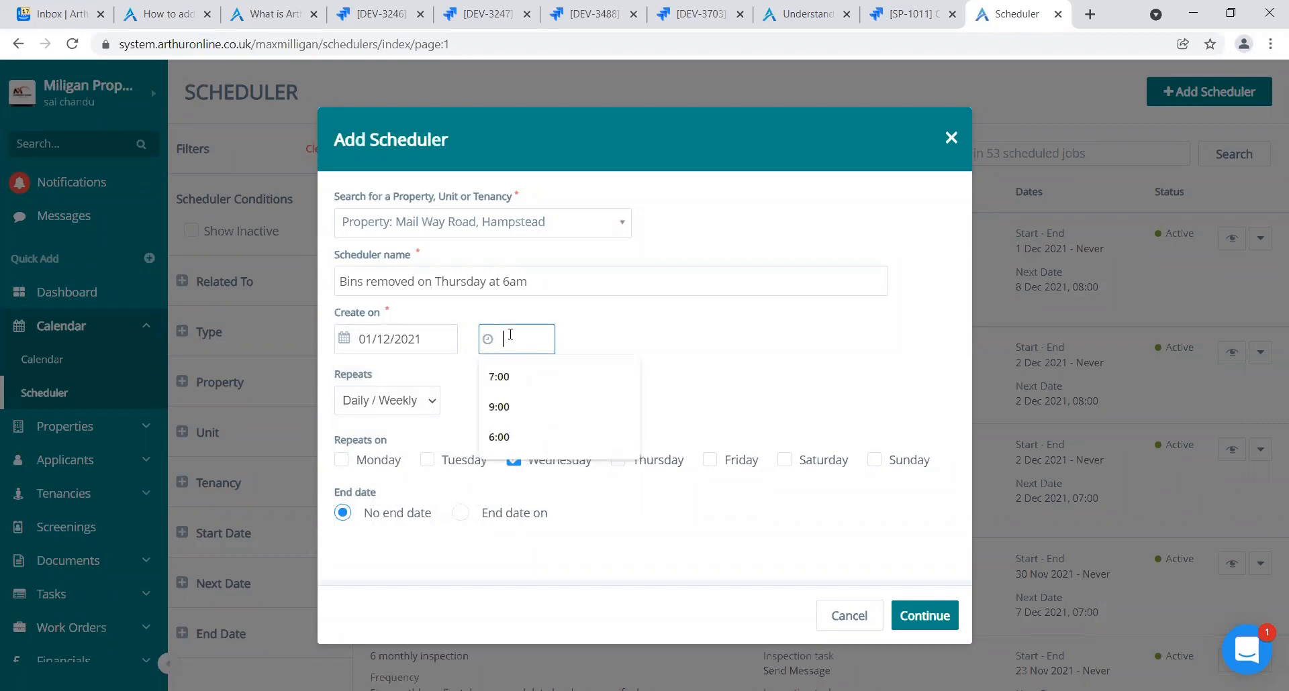
pyautogui.write('17')
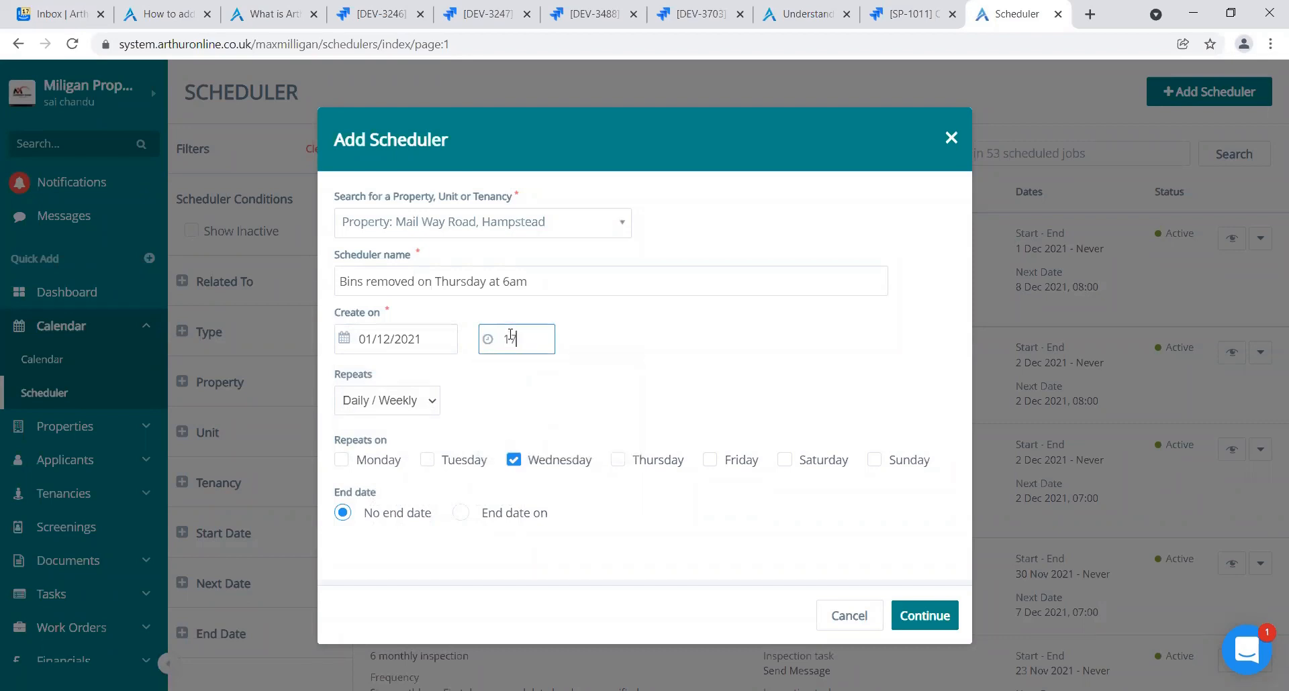
pyautogui.write(':00')
# Adjust the scheduler's creation time to 17:40 using the hour and minute picker
pyautogui.click(488, 338)
pyautogui.click(449, 541)
pyautogui.click(449, 540)
pyautogui.click(449, 541)
pyautogui.click(449, 541)
pyautogui.click(449, 540)
pyautogui.click(449, 541)
pyautogui.click(449, 541)
pyautogui.click(449, 541)
pyautogui.click(449, 427)
pyautogui.click(449, 426)
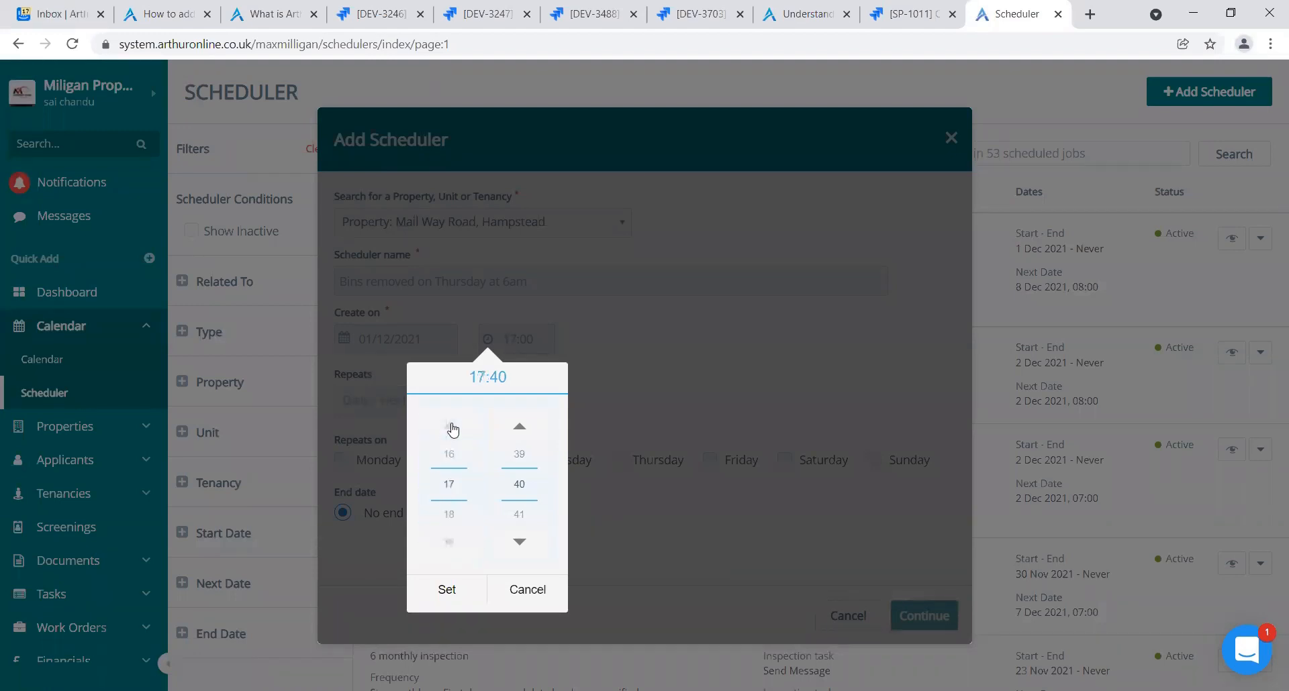
pyautogui.click(458, 588)
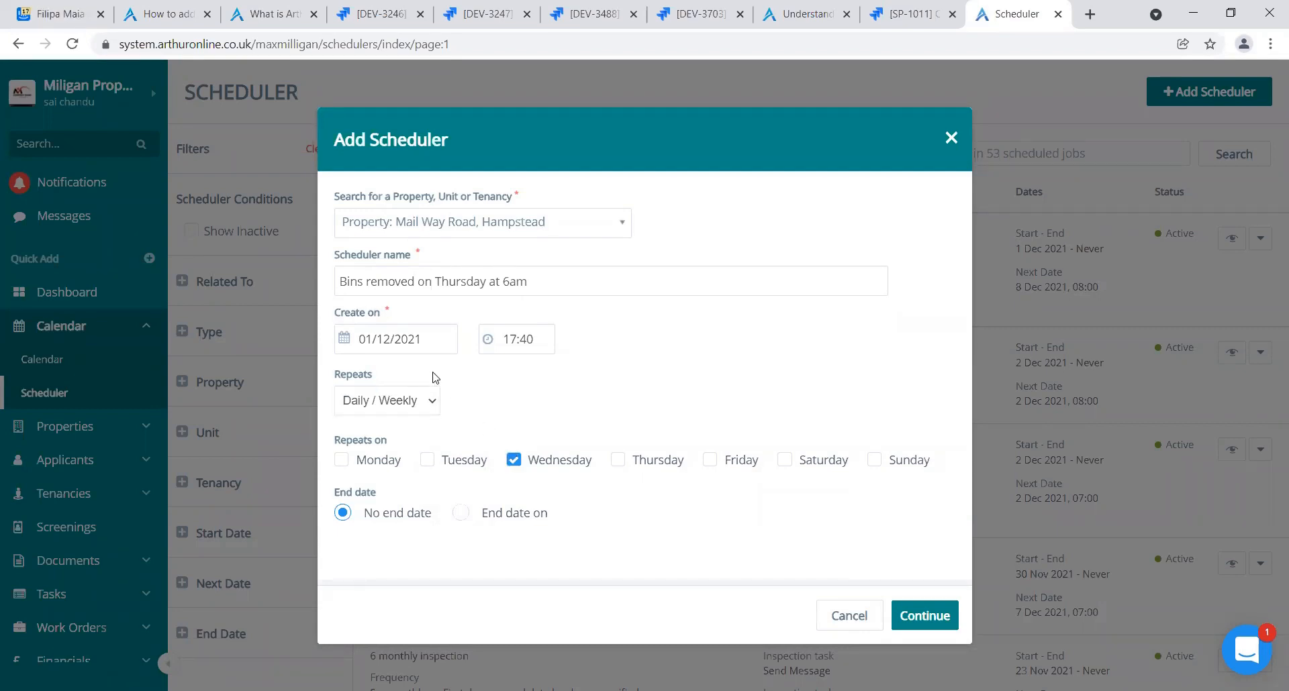
# Try to continue with the scheduler repeating on Wednesday, and dismiss the notices
pyautogui.click(514, 461)
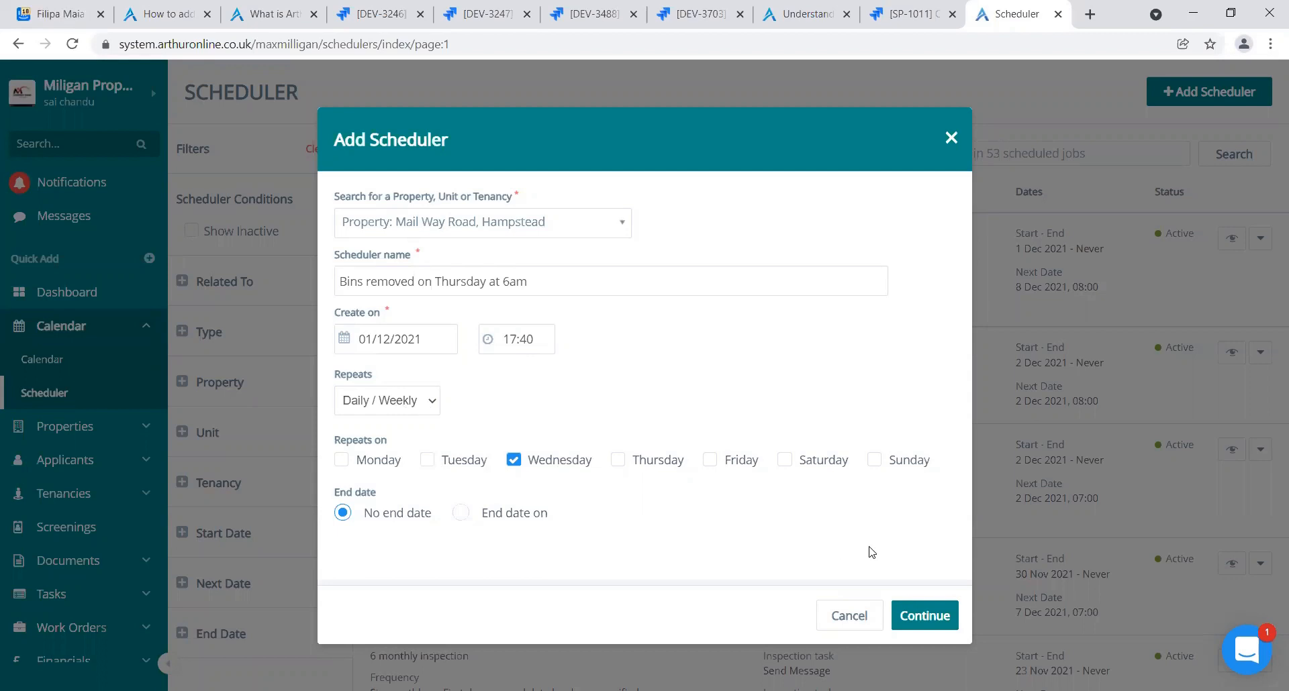
pyautogui.click(931, 619)
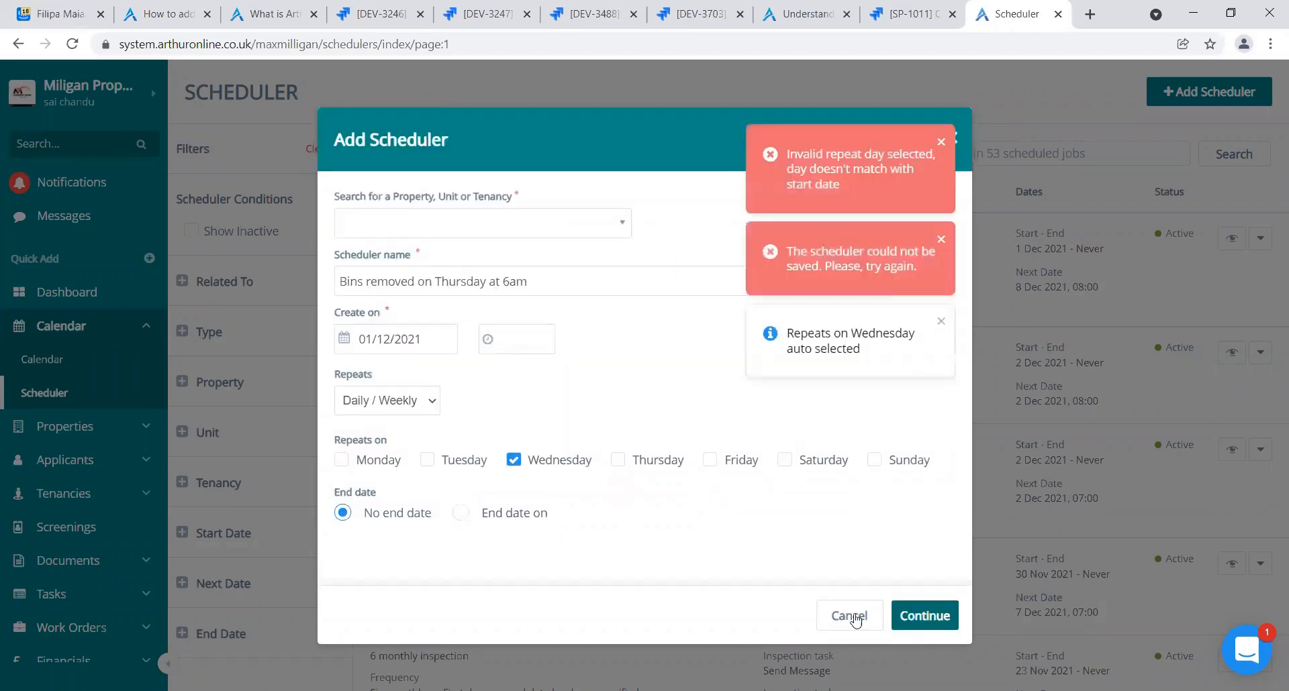
pyautogui.click(939, 142)
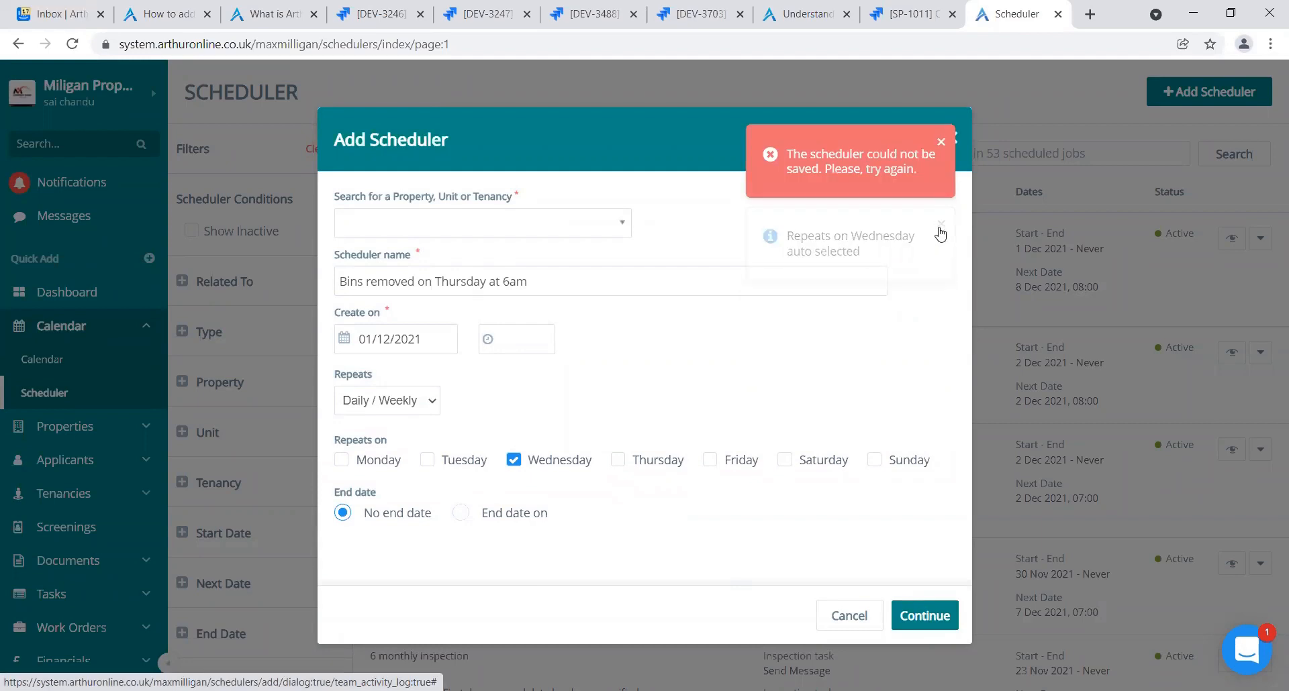
pyautogui.click(941, 143)
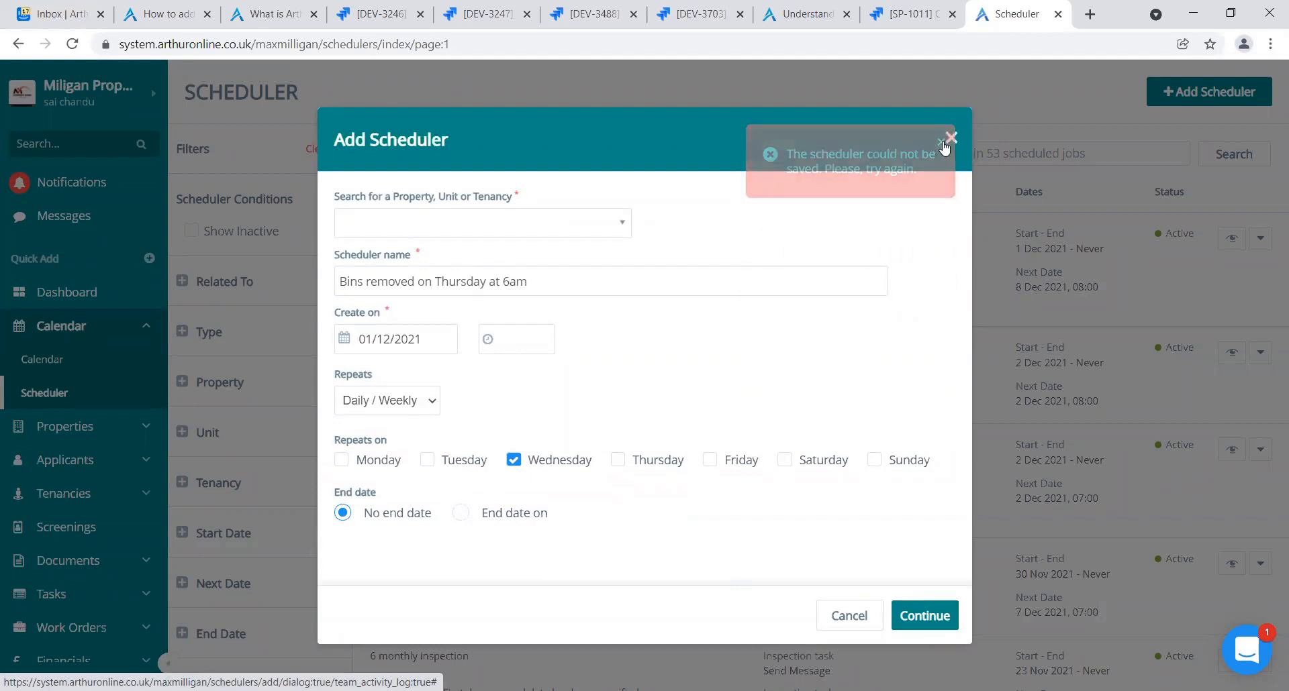
# Search for "ad" and relate the scheduler to the Mail Way Road, Hampstead property again
pyautogui.click(540, 234)
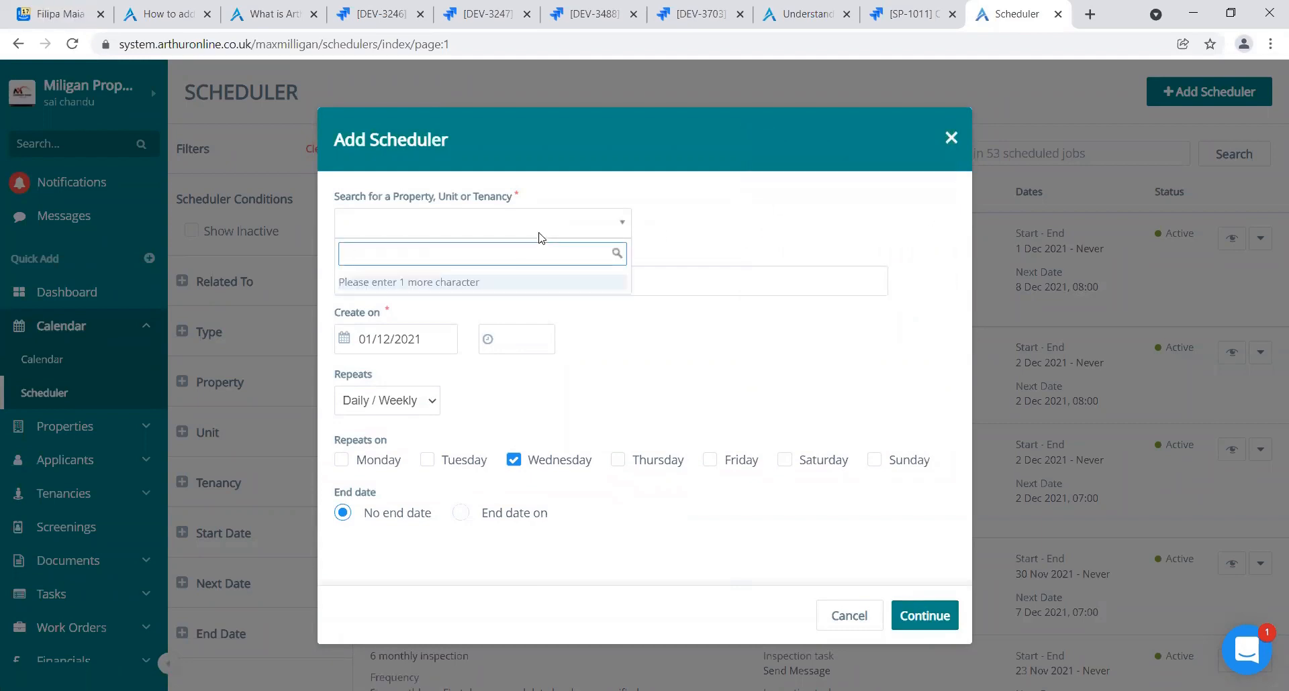
pyautogui.write('ad')
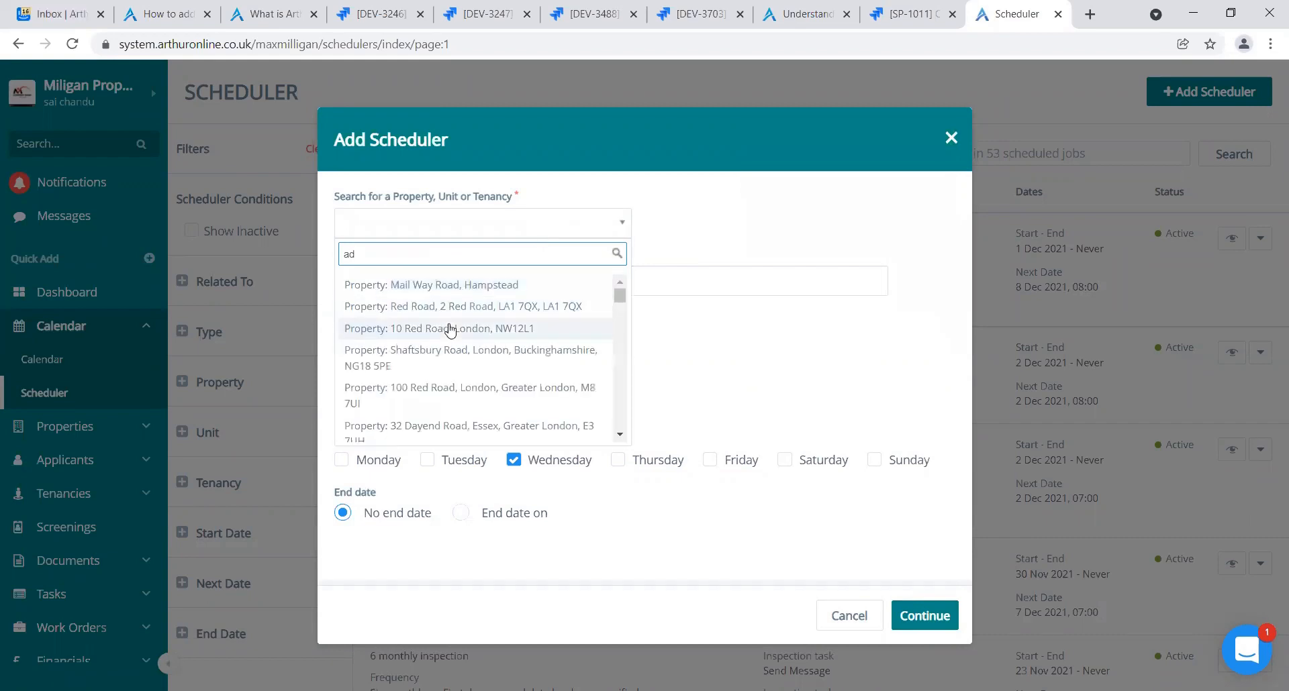
pyautogui.click(475, 288)
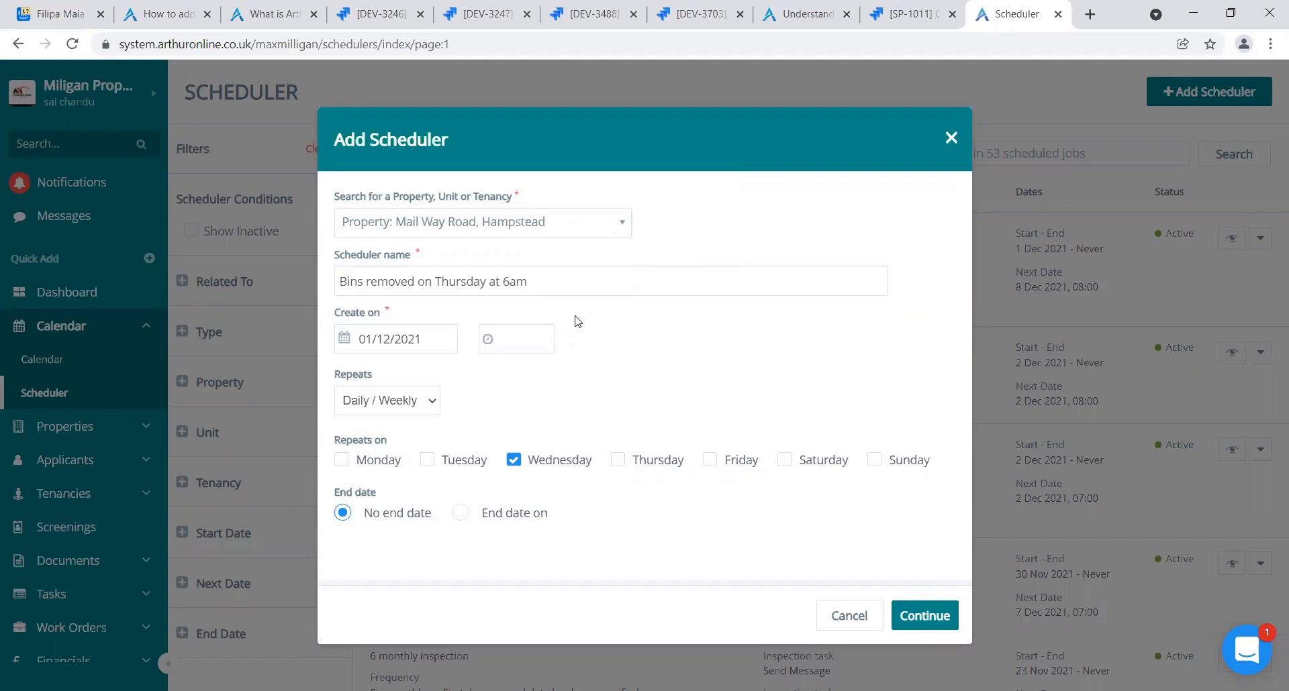
# Rename the scheduler to "Bins removed on saturday at 5am"
pyautogui.click(510, 281)
pyautogui.press('BackSpace')
pyautogui.write('5')
pyautogui.click(655, 359)
pyautogui.click(465, 282)
pyautogui.press('BackSpace')
pyautogui.press('BackSpace')
pyautogui.press('BackSpace')
pyautogui.press('BackSpace')
pyautogui.press('BackSpace')
pyautogui.write('satur')
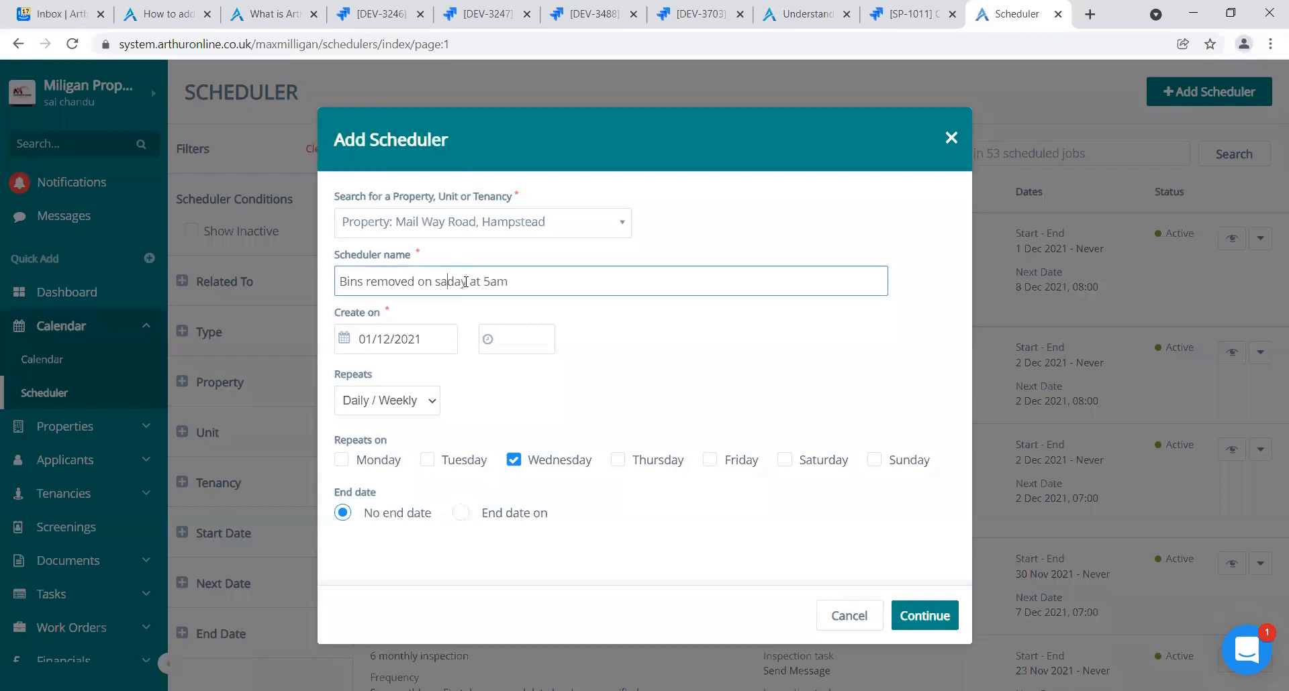
pyautogui.click(718, 450)
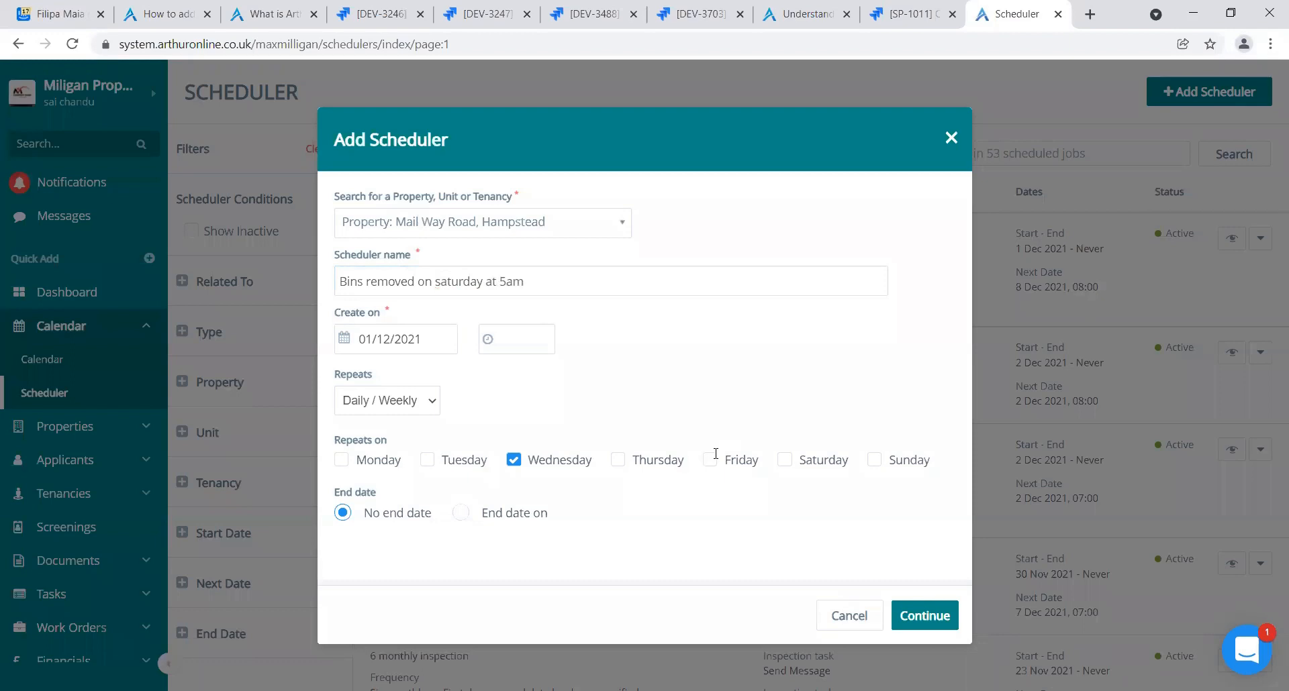
# Set the scheduler to be created on 03/12/2021 at 11:43, repeating on Friday, and continue to its action
pyautogui.click(343, 339)
pyautogui.click(480, 432)
pyautogui.click(490, 344)
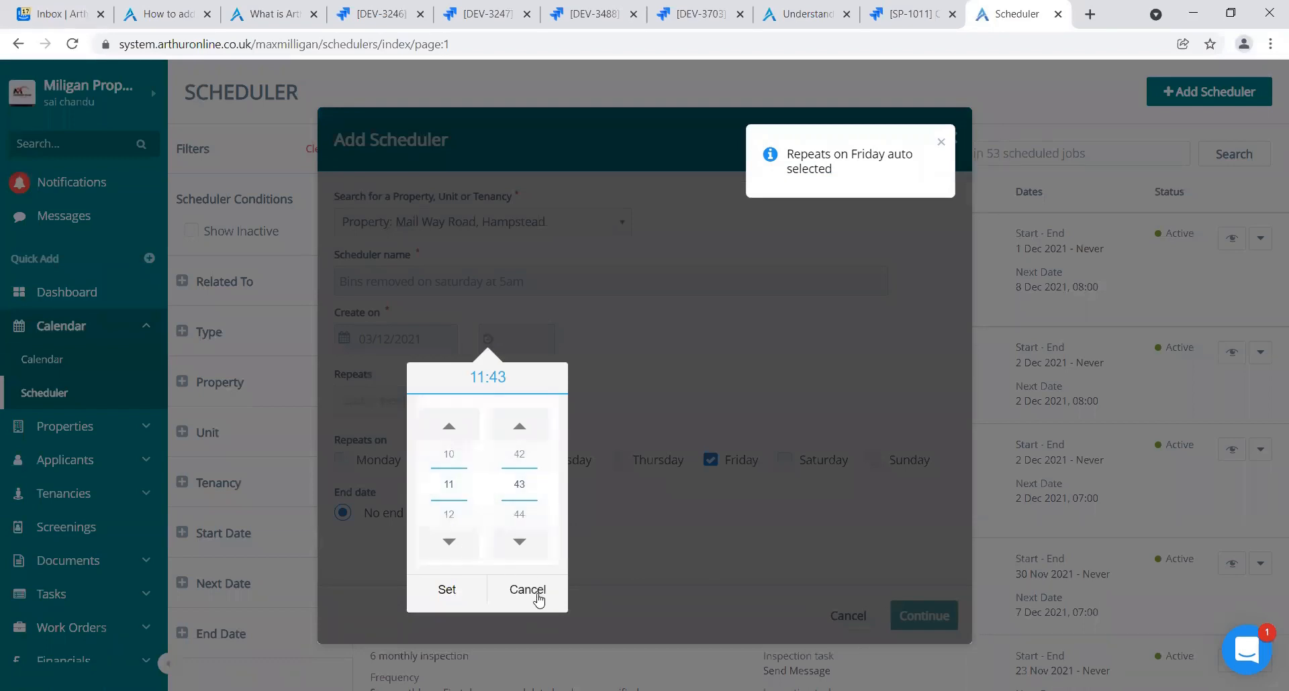
pyautogui.click(446, 594)
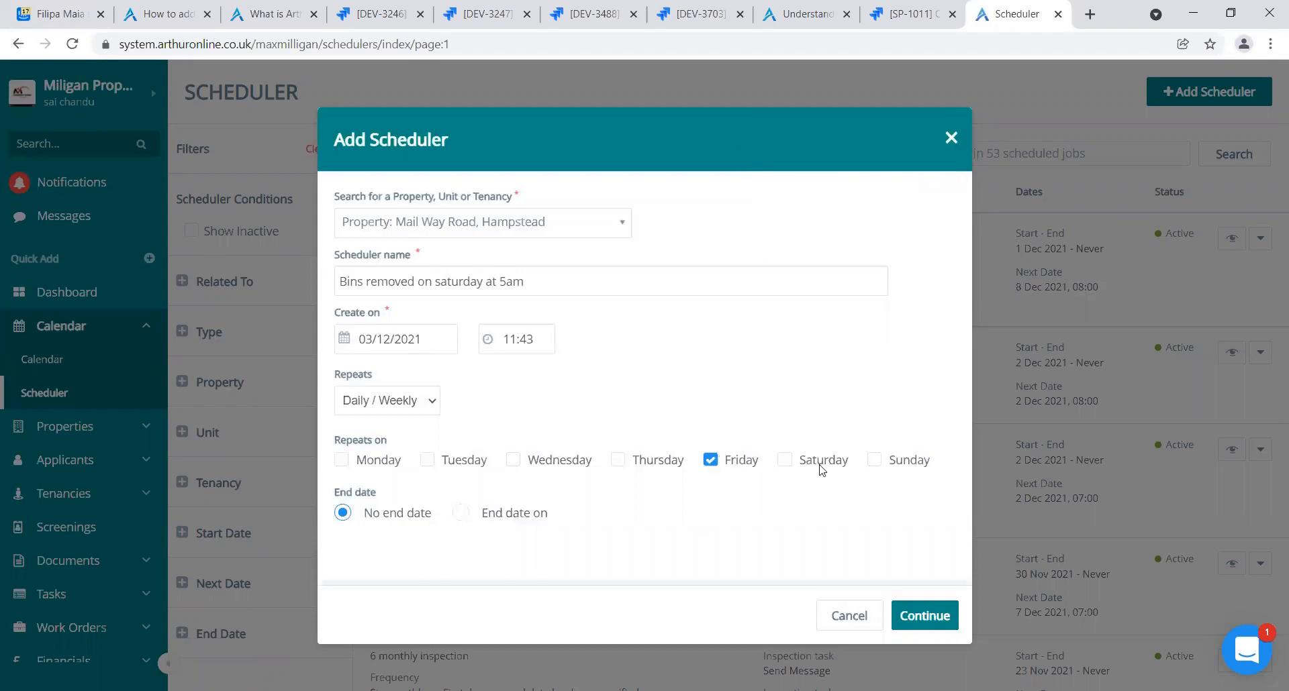
pyautogui.click(923, 615)
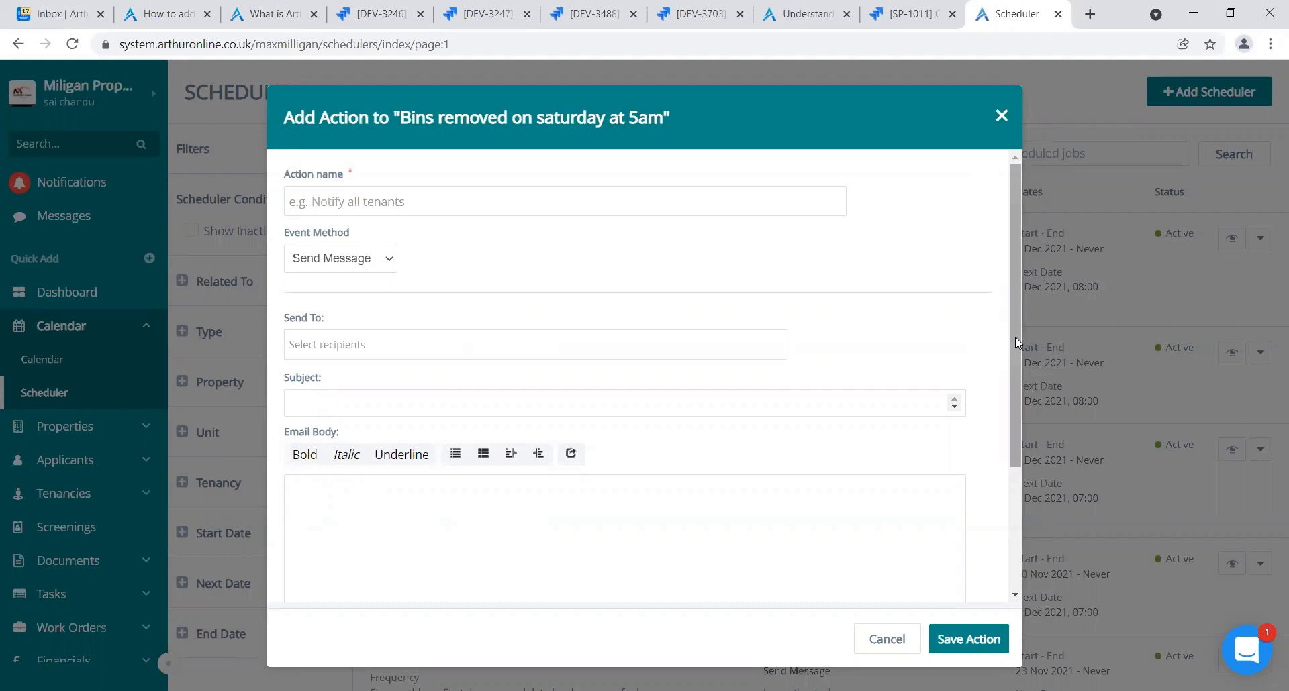
# Name the message action "Notify Tenants" and address it to Active tenants in Property
pyautogui.click(557, 195)
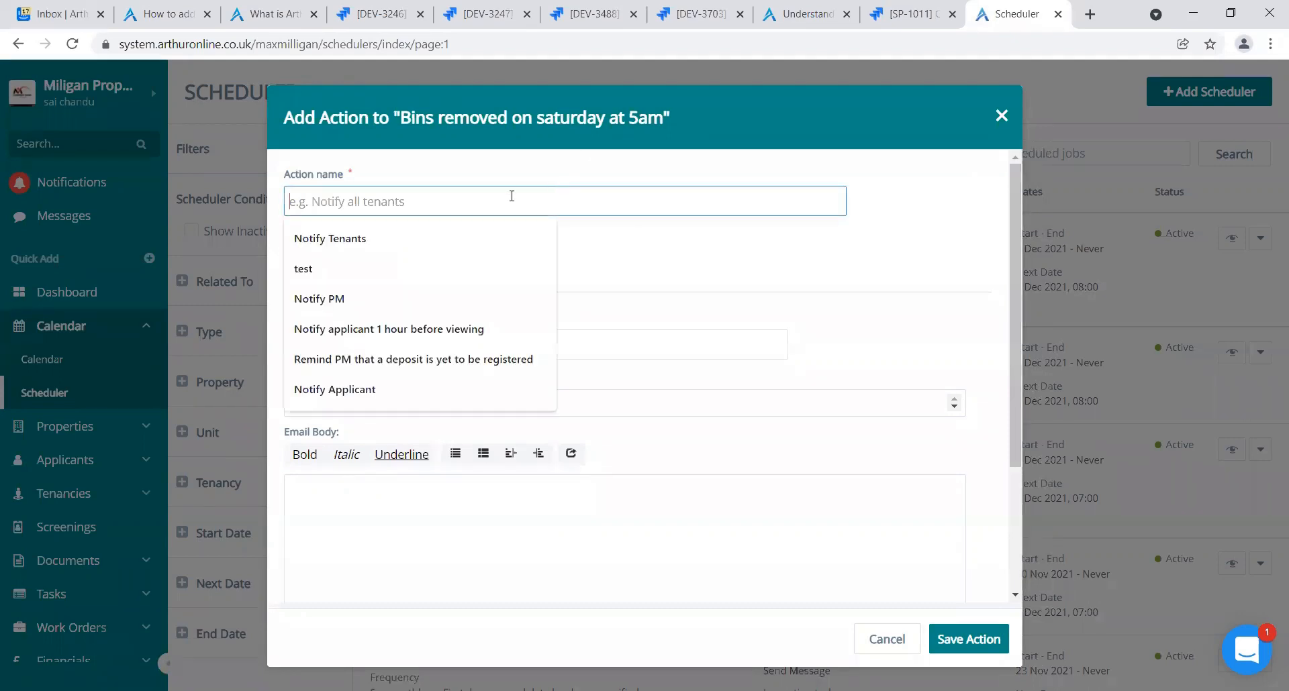
pyautogui.click(420, 252)
pyautogui.click(545, 253)
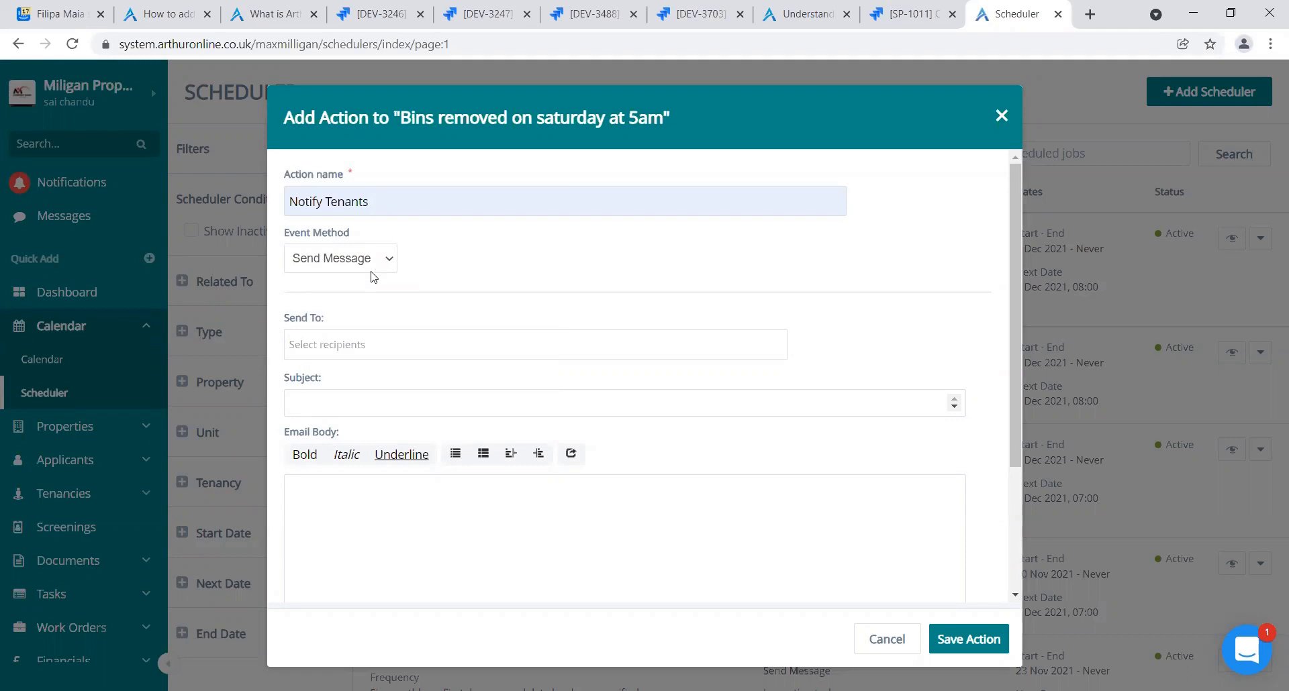
pyautogui.click(526, 340)
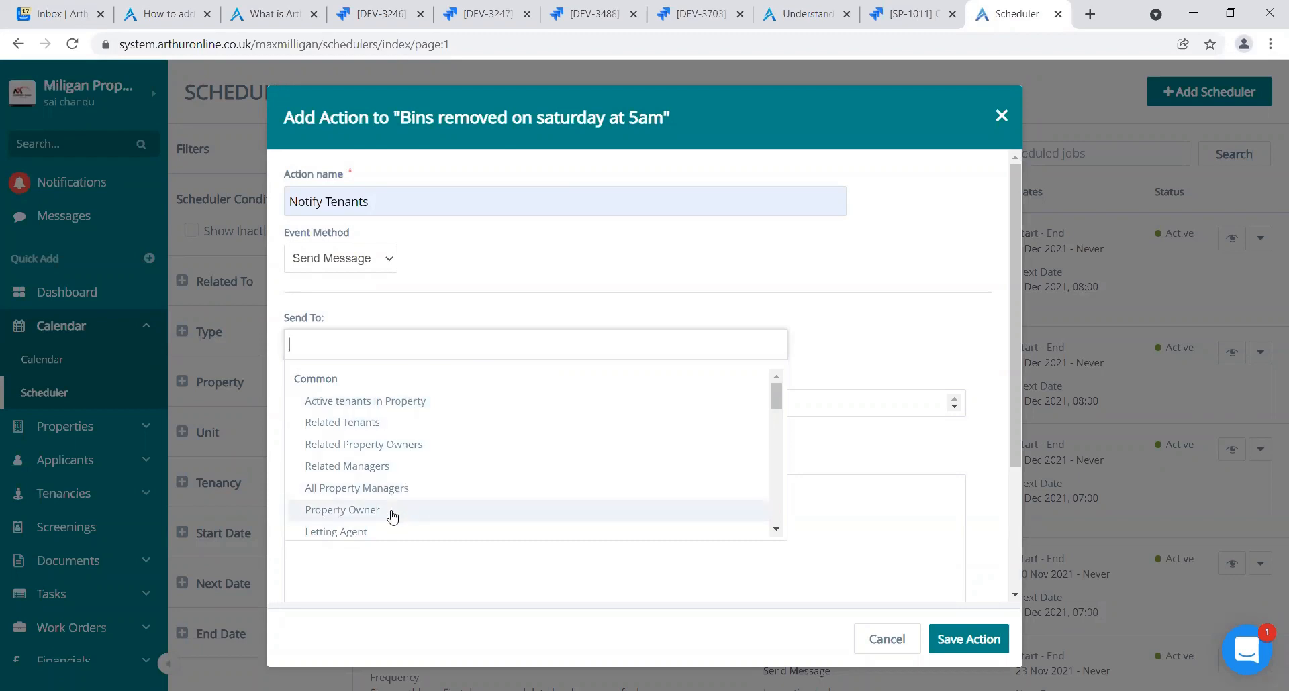
pyautogui.click(409, 405)
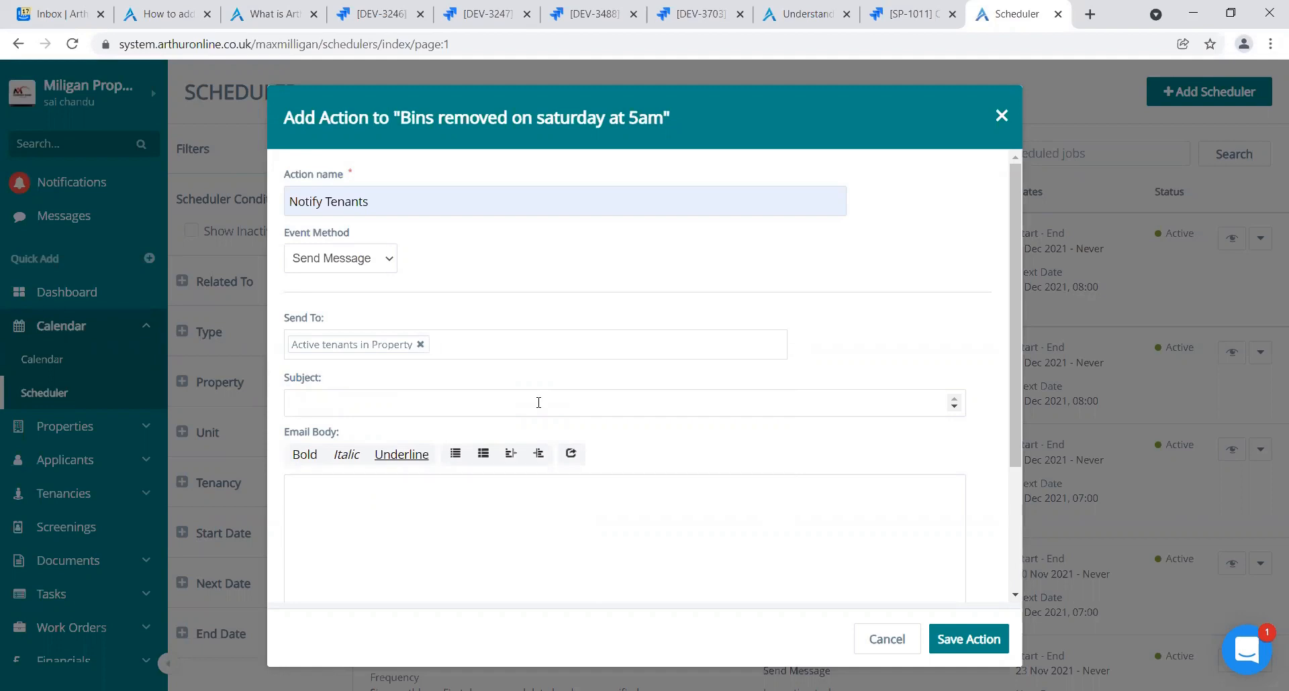
# Enter the subject "Bin Removal" and start the email body with "Hi", the To First Name placeholder and a comma
pyautogui.write('Bin ')
pyautogui.write('Removal')
pyautogui.write('Hi')
pyautogui.rightClick(604, 514)
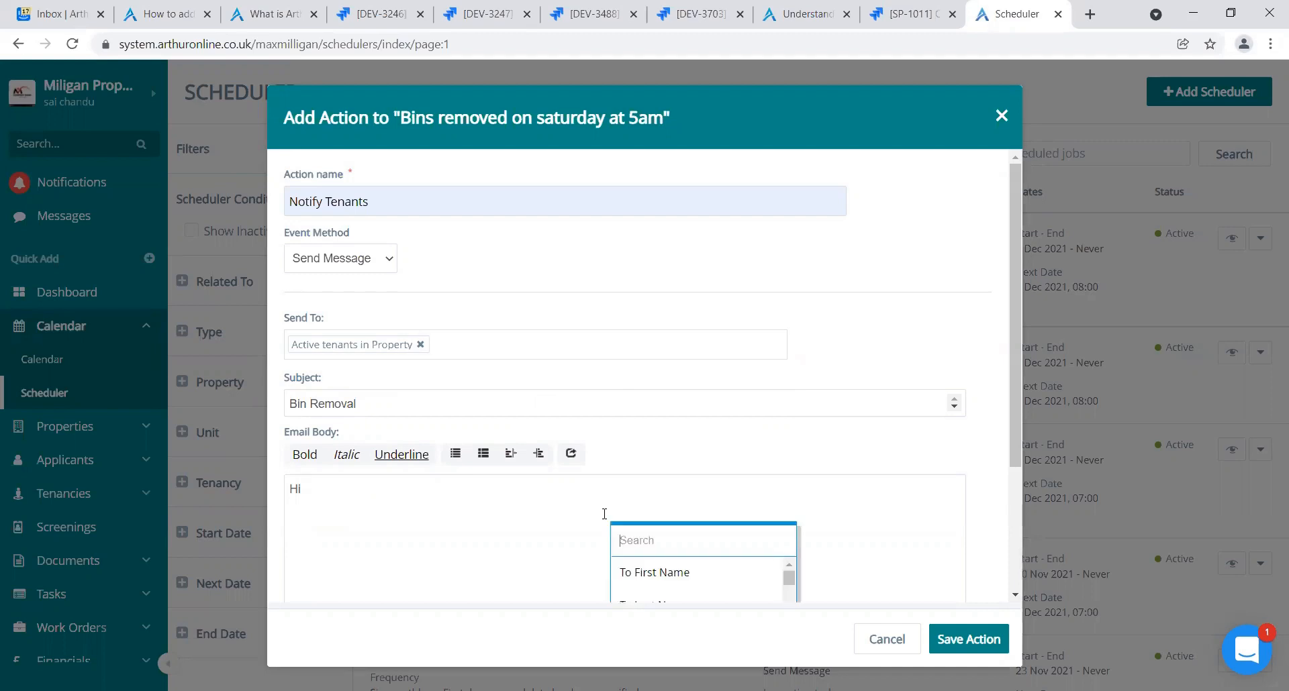
pyautogui.click(640, 568)
pyautogui.write(',')
# Below the greeting, write "You need to remove bin before tomorrow morning 6 am." in the email body
pyautogui.press('Return')
pyautogui.press('Return')
pyautogui.write('You n')
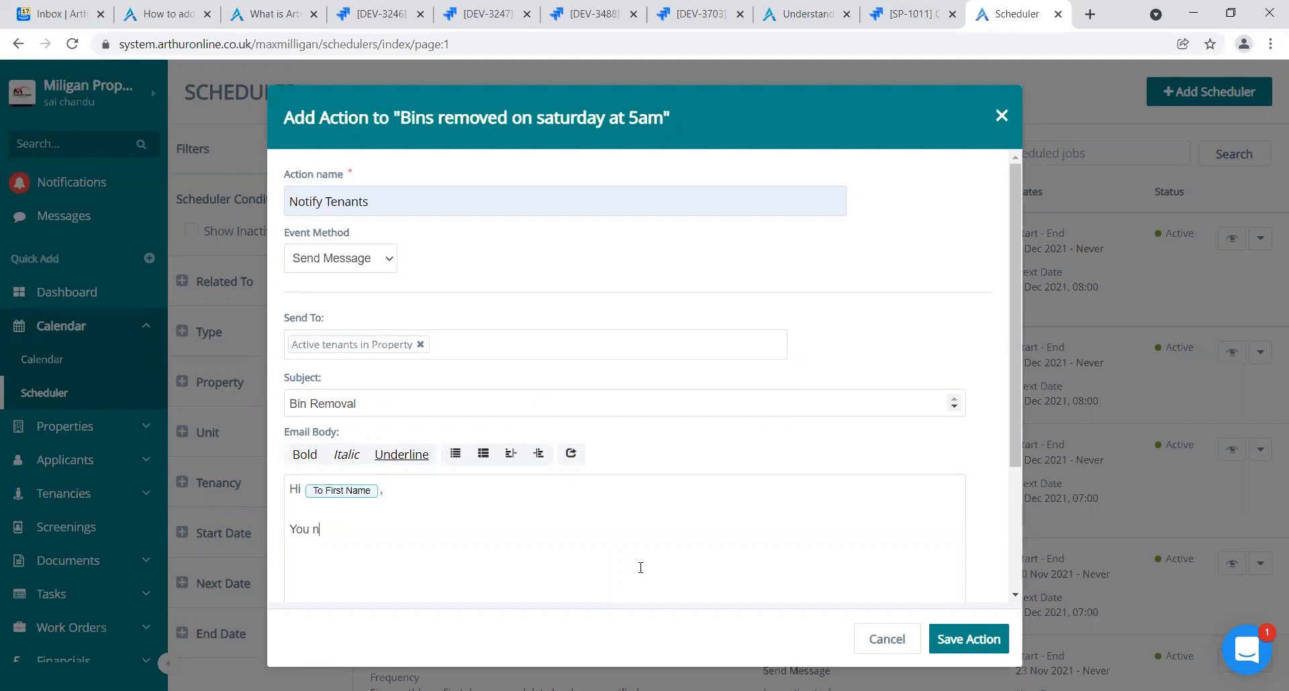
pyautogui.write('eed to')
pyautogui.click(511, 530)
pyautogui.write('remove bin before tomo')
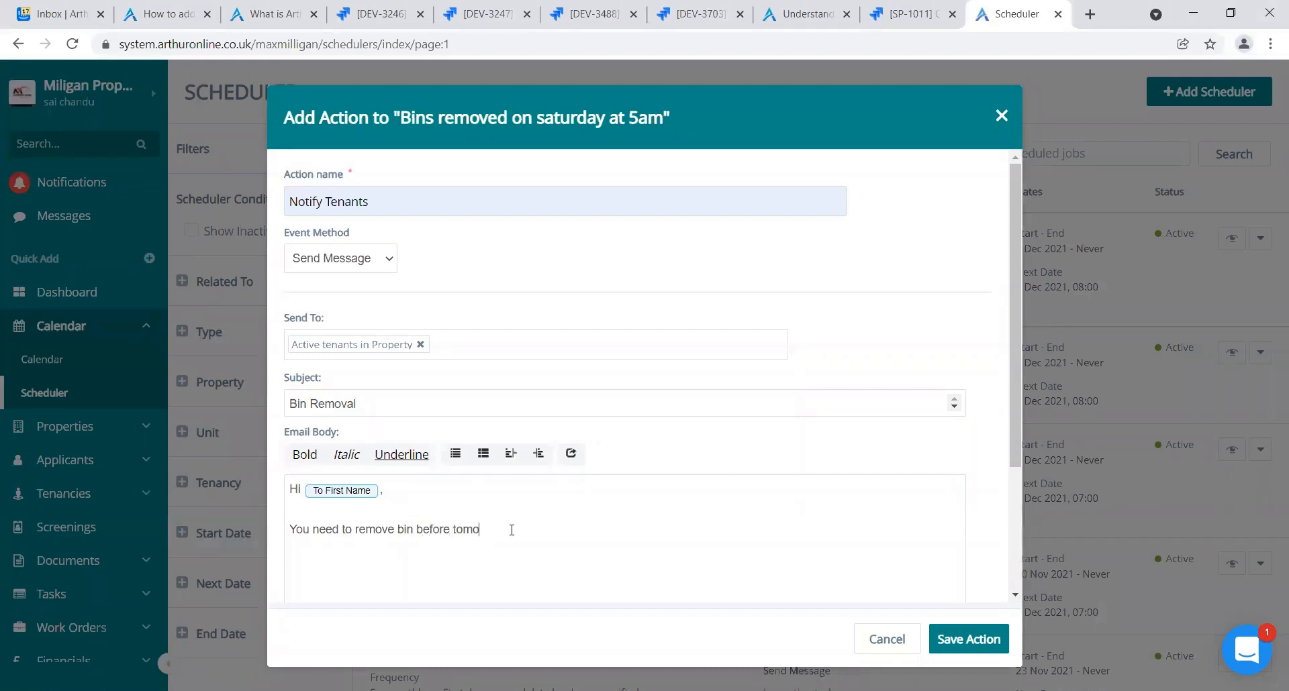
pyautogui.write('rrow morning 6 am.')
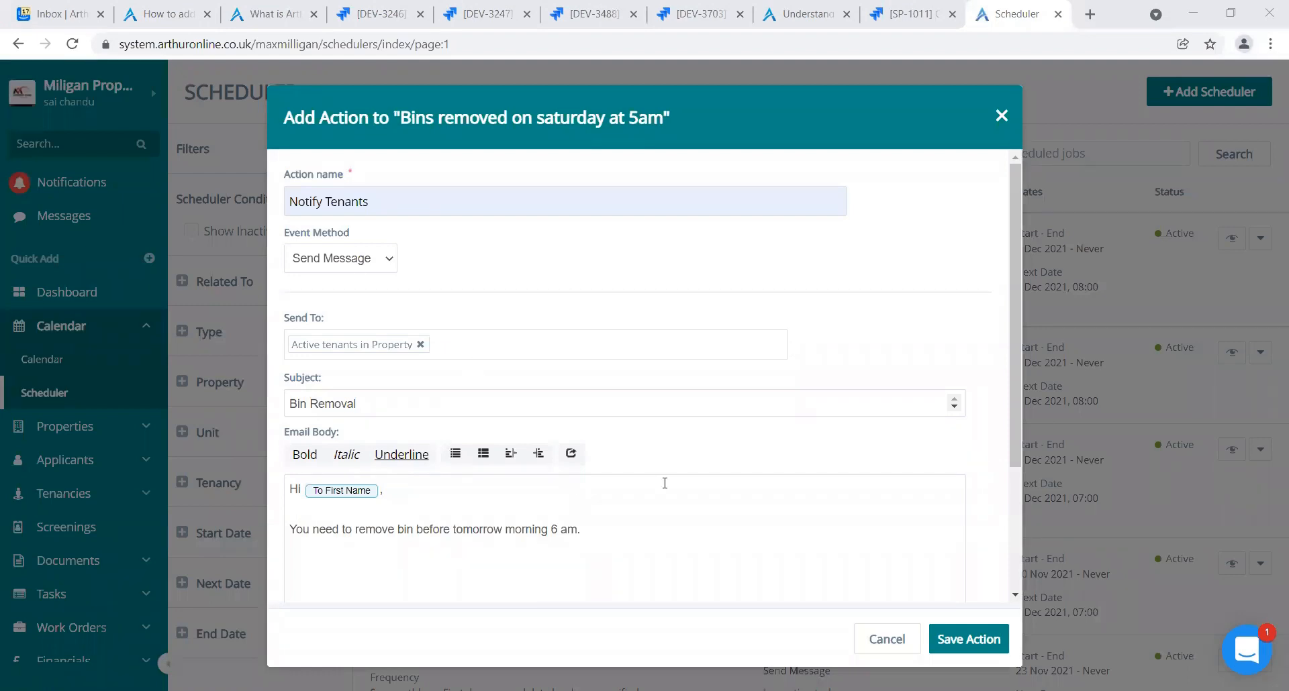
# Insert the Property Owner placeholder after the greeting's comma and look over the other available placeholders
pyautogui.scroll(-3, 1010, 431)
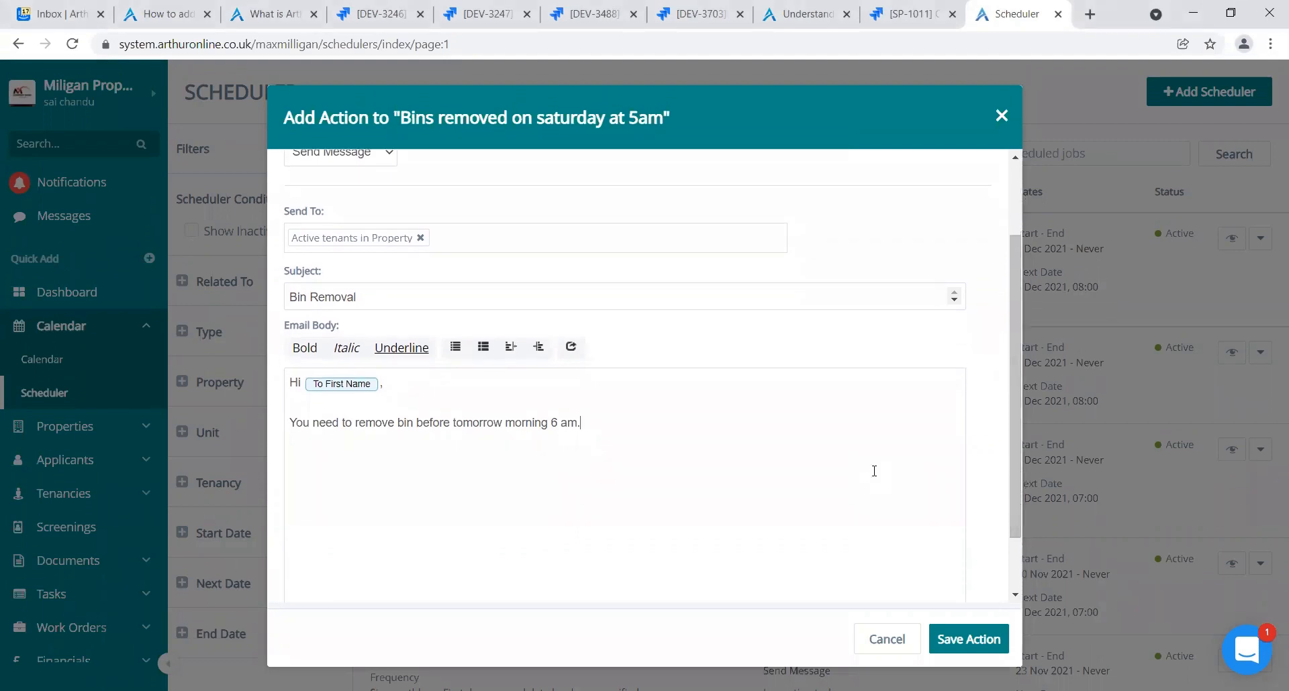
pyautogui.rightClick(409, 390)
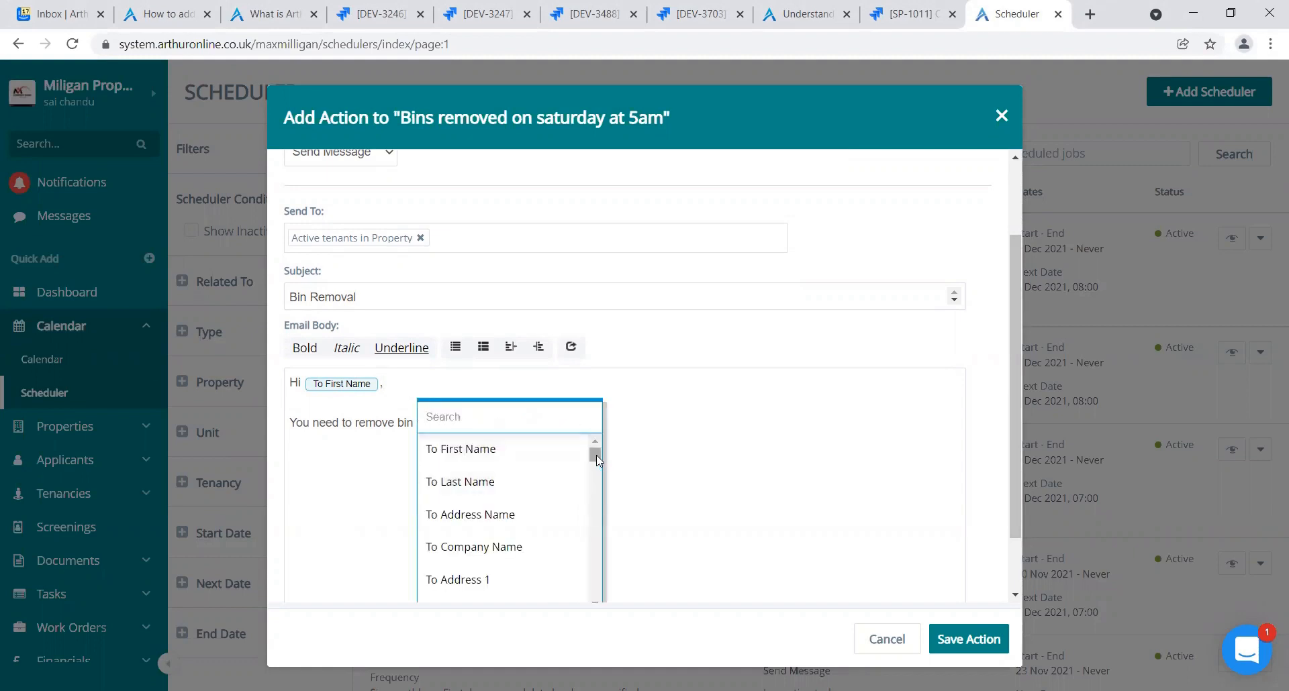
pyautogui.moveTo(595, 455); pyautogui.dragTo(599, 602)
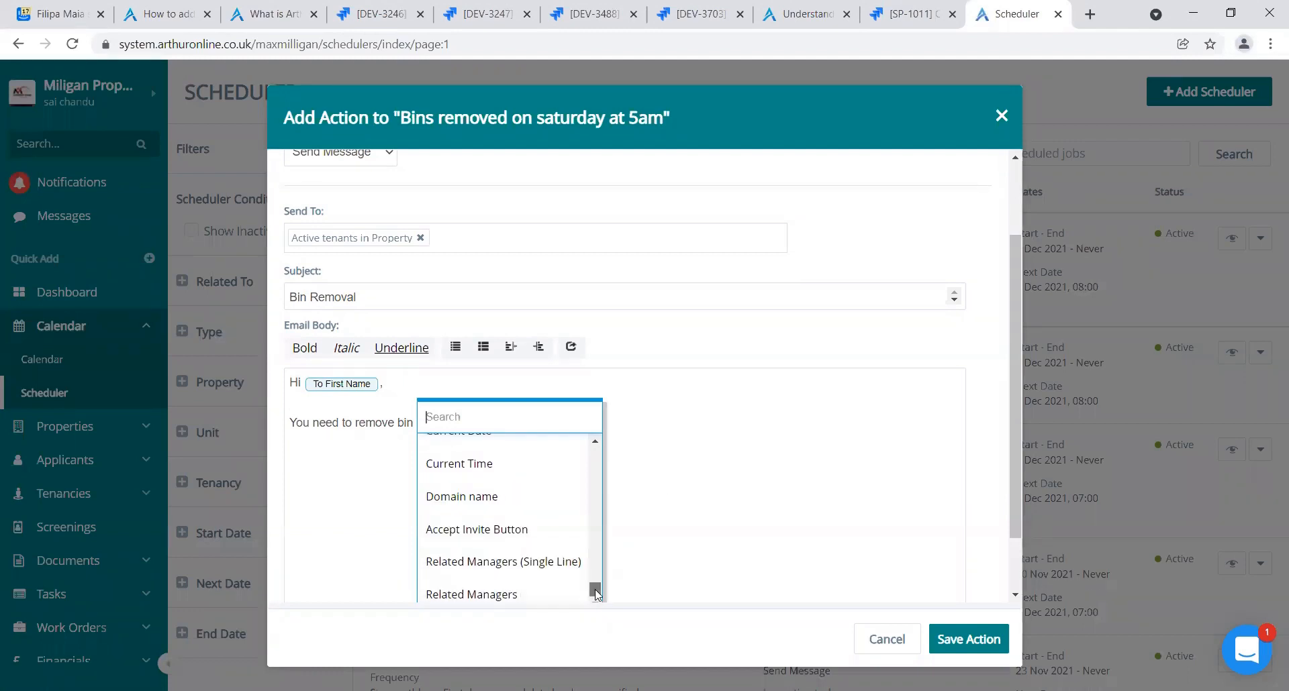
pyautogui.moveTo(596, 582); pyautogui.dragTo(598, 542)
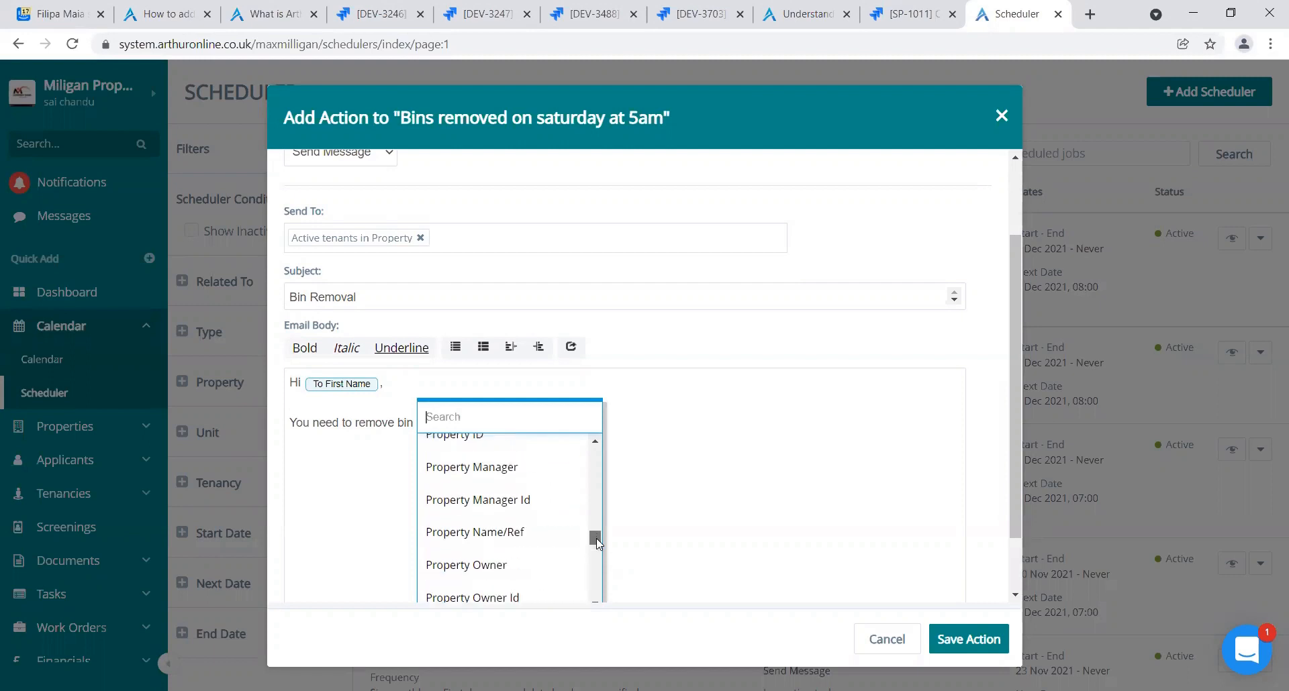
pyautogui.click(524, 572)
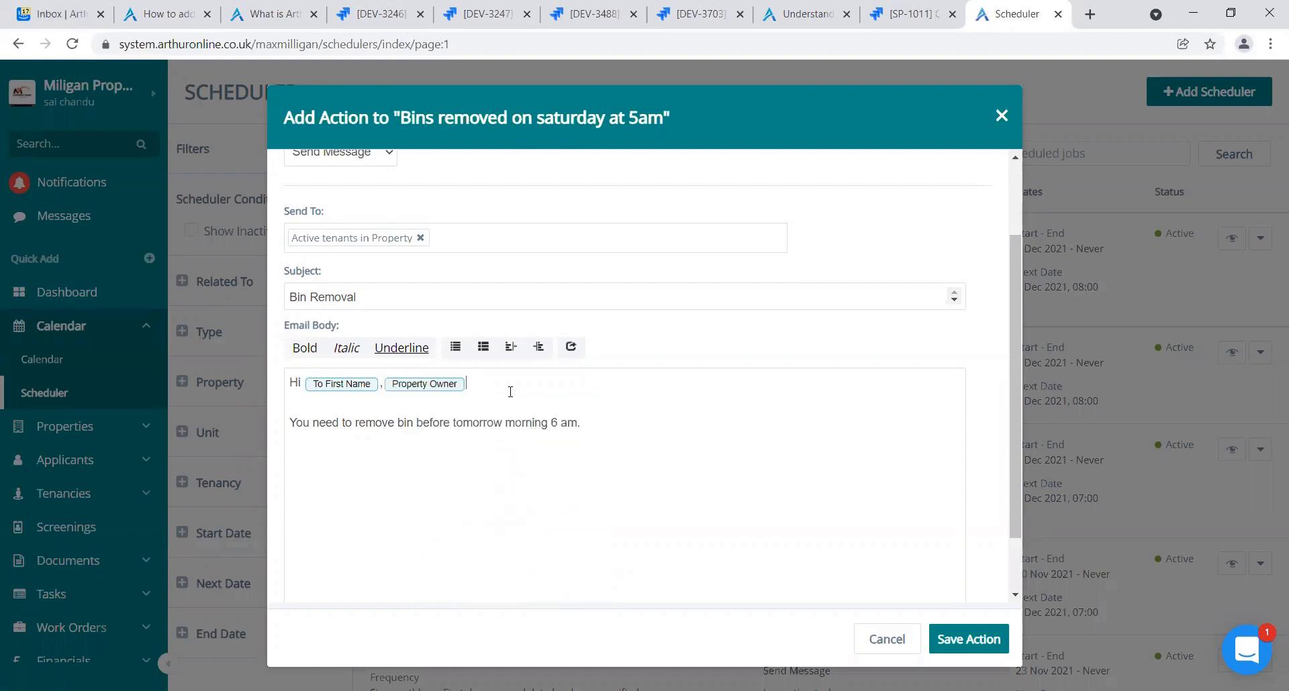
pyautogui.click(572, 452)
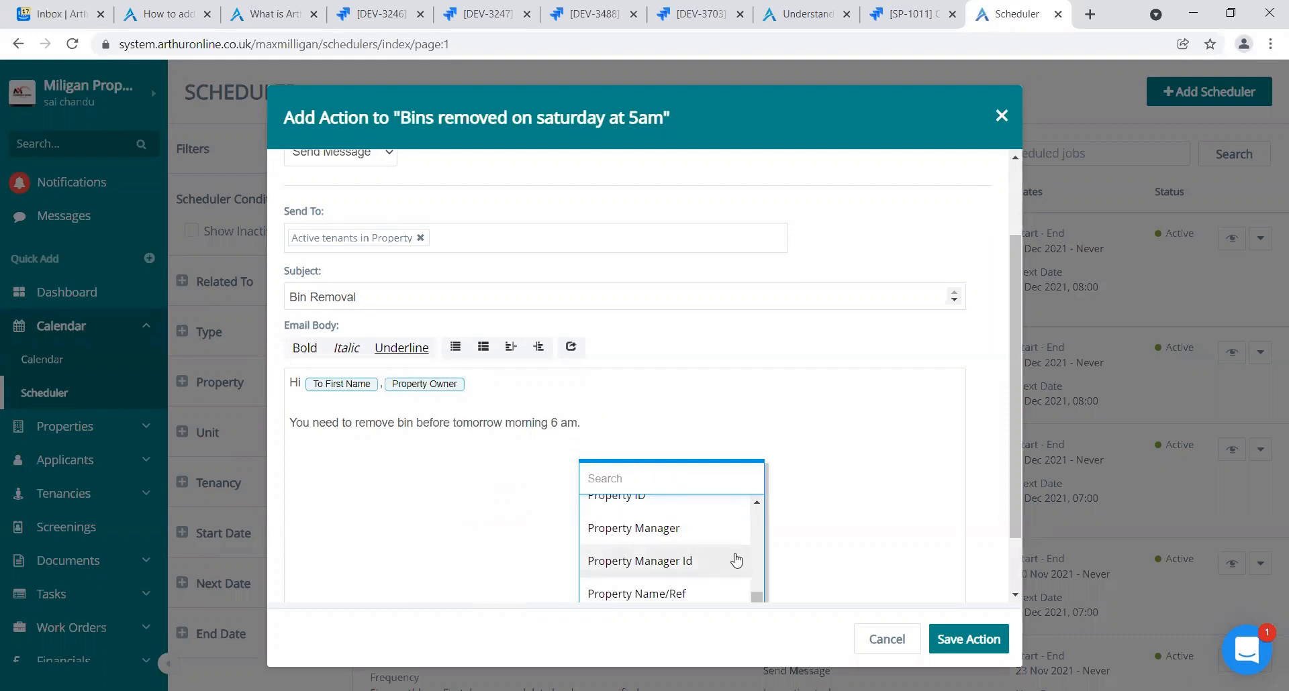
pyautogui.click(835, 488)
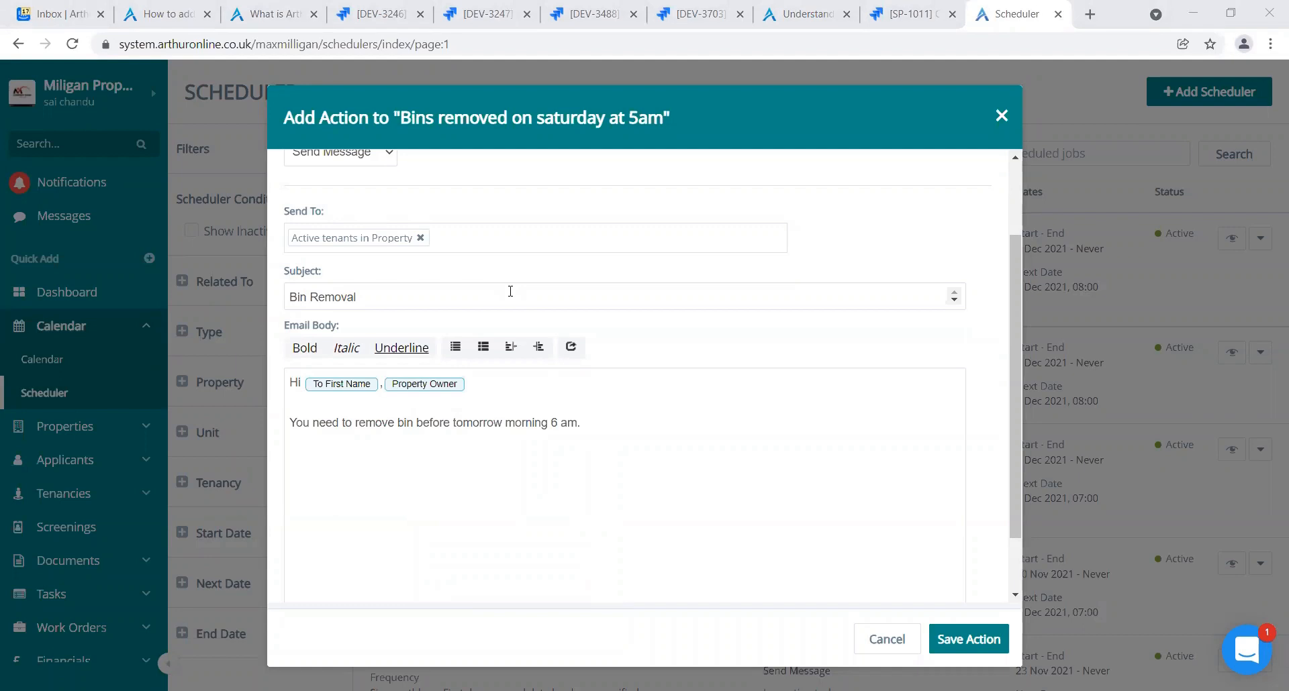
# Look through the placeholders available for the message's subject line and email body
pyautogui.click(510, 291)
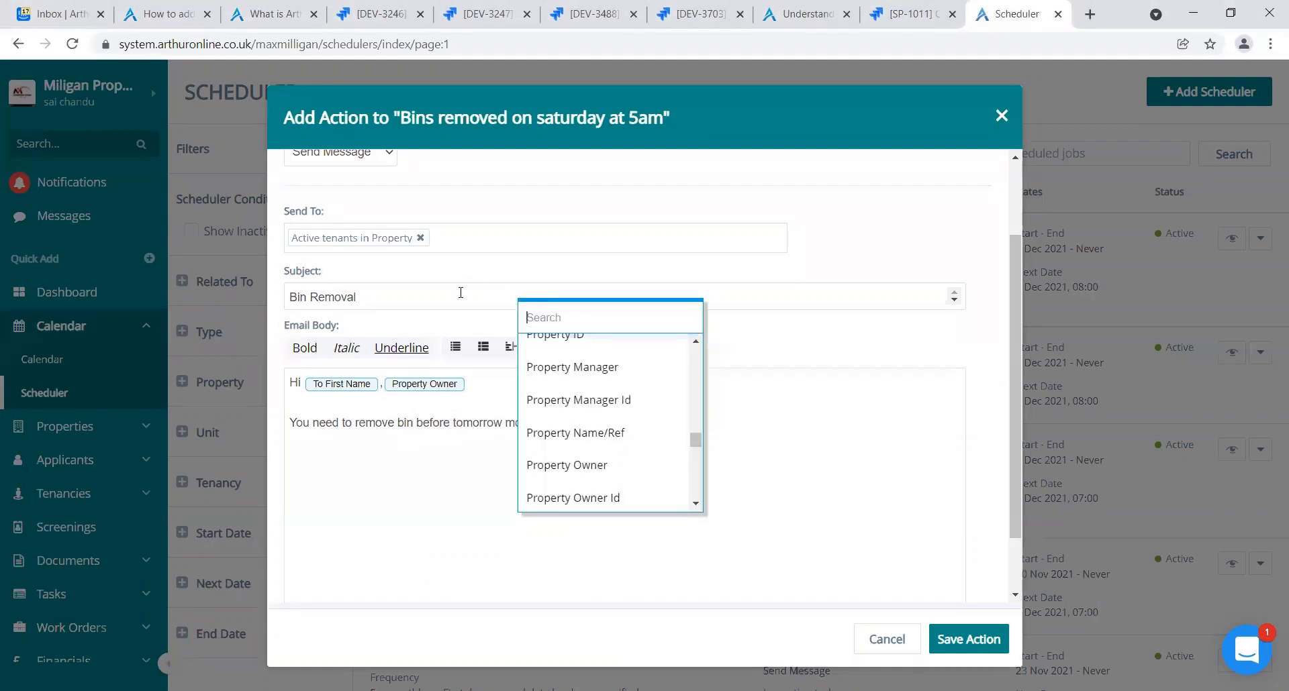
pyautogui.click(386, 295)
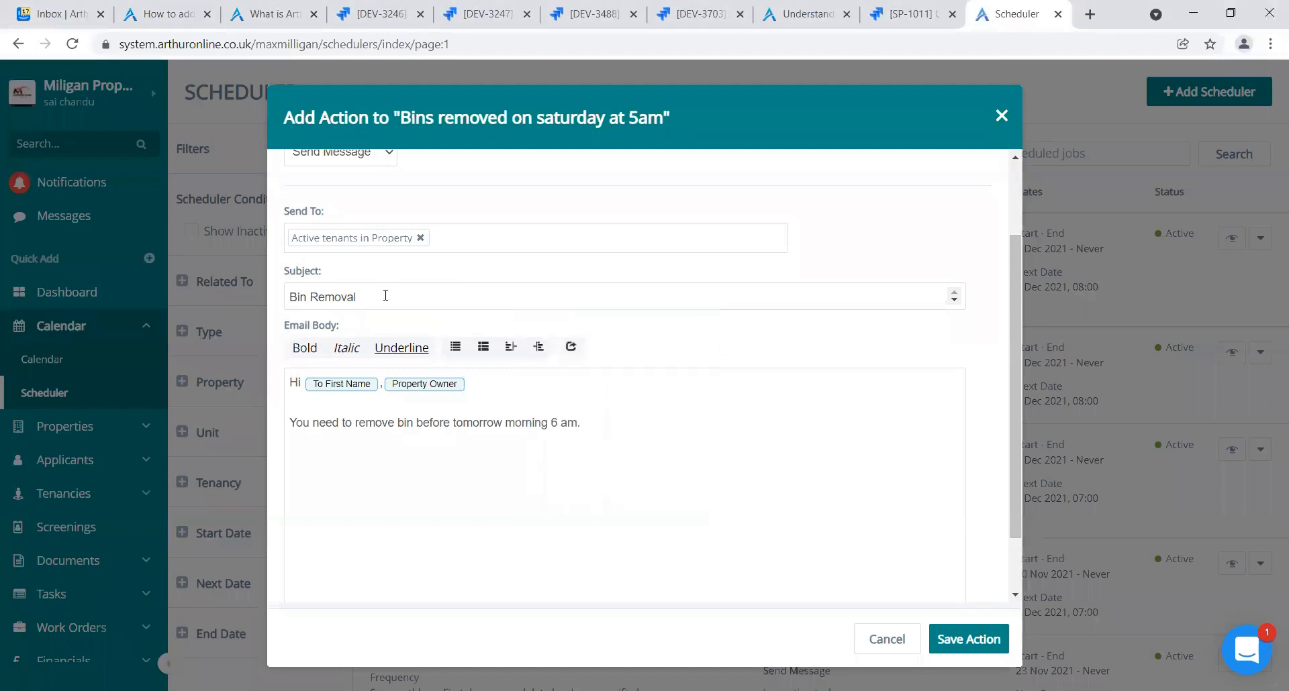
pyautogui.rightClick(385, 296)
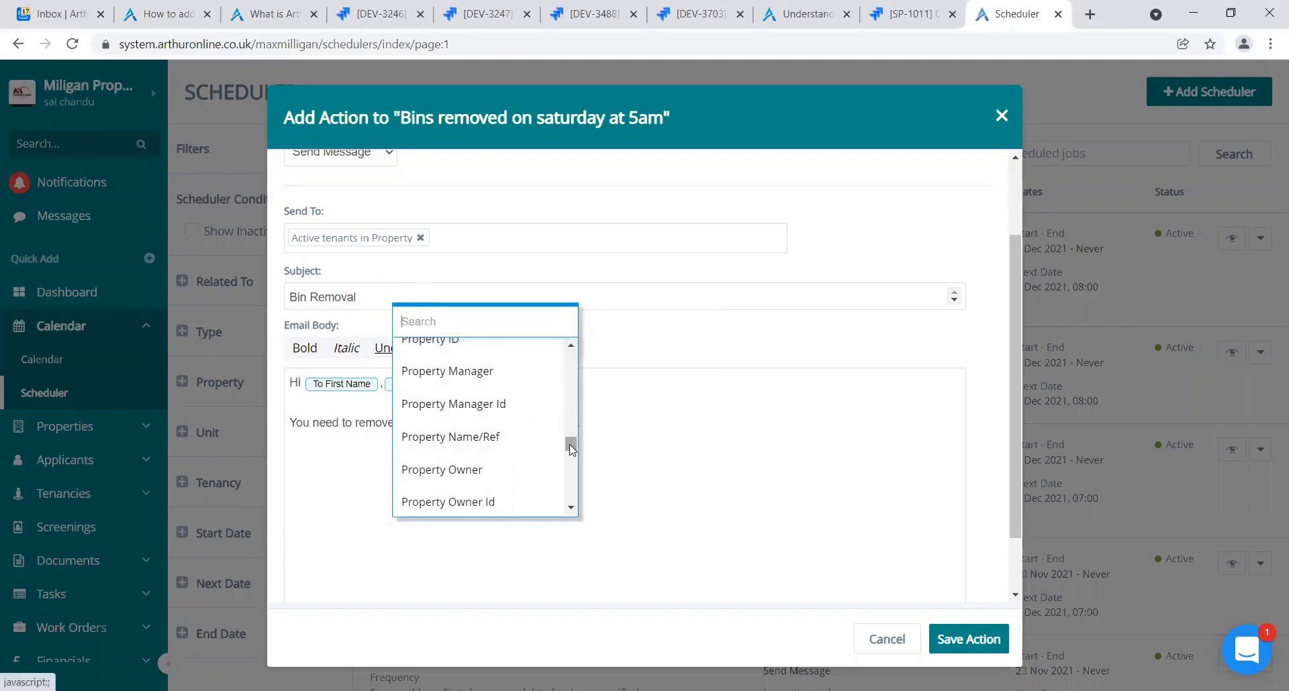
pyautogui.moveTo(570, 443); pyautogui.dragTo(572, 357)
pyautogui.moveTo(576, 412); pyautogui.dragTo(575, 483)
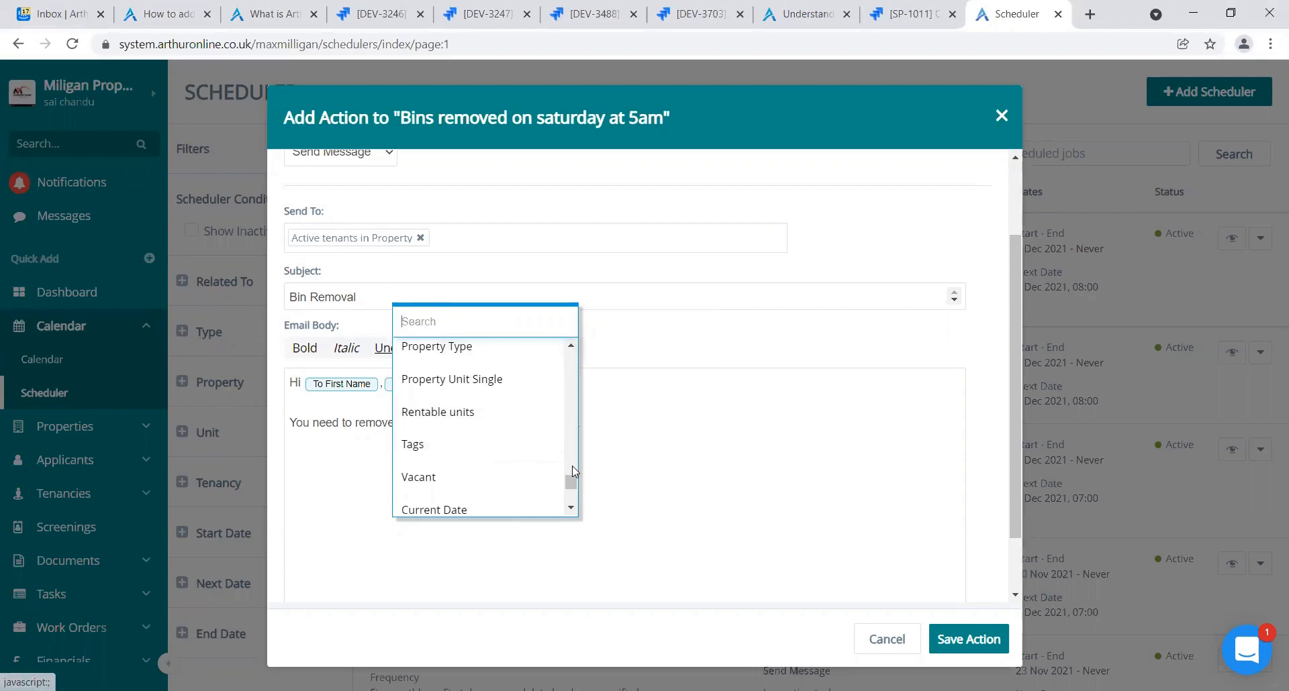
pyautogui.moveTo(572, 482); pyautogui.dragTo(575, 423)
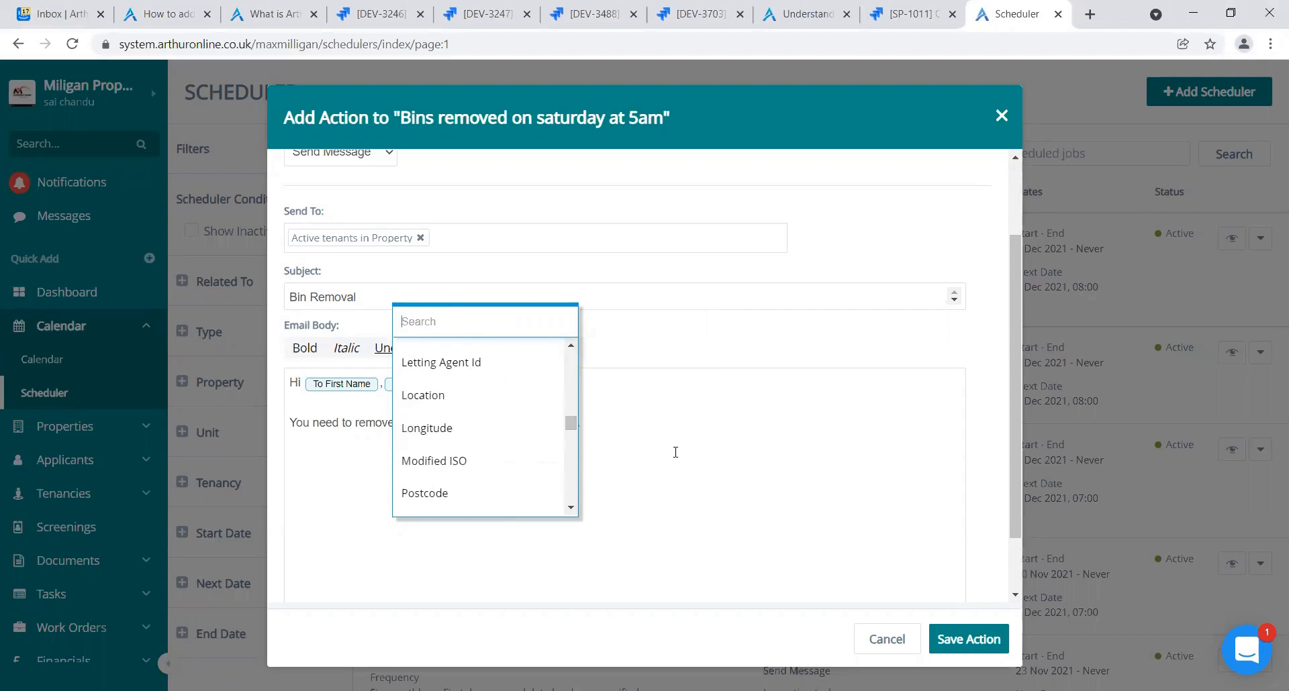
pyautogui.click(672, 453)
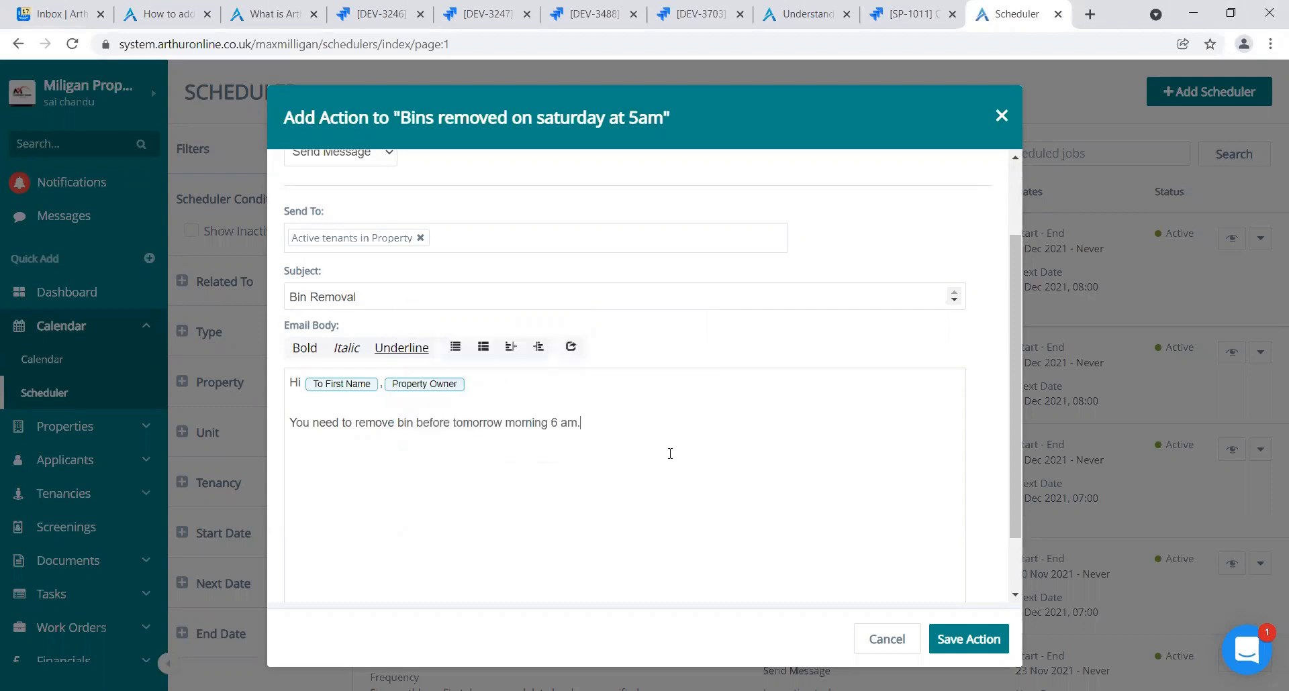
pyautogui.click(616, 449)
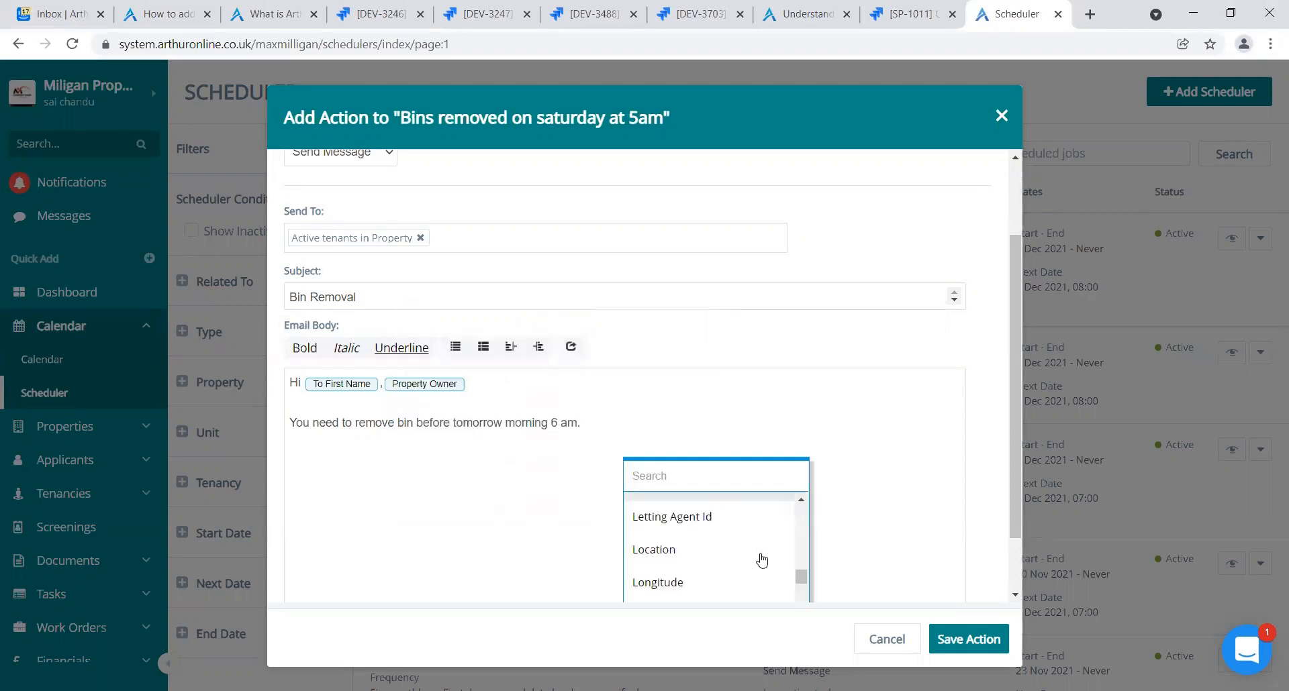
pyautogui.click(849, 507)
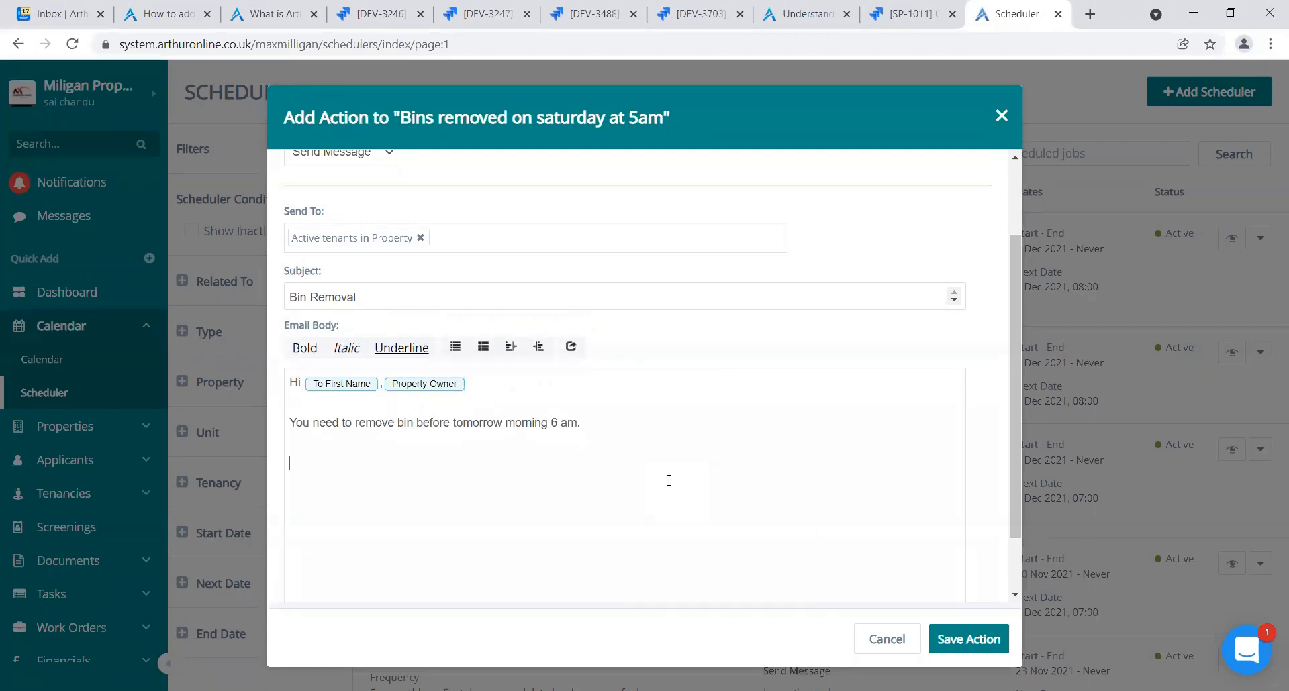
# Close the email body with "Thanks," and the sender's first name, review the completed action, and save it
pyautogui.write('Thanks, ')
pyautogui.write('Sai')
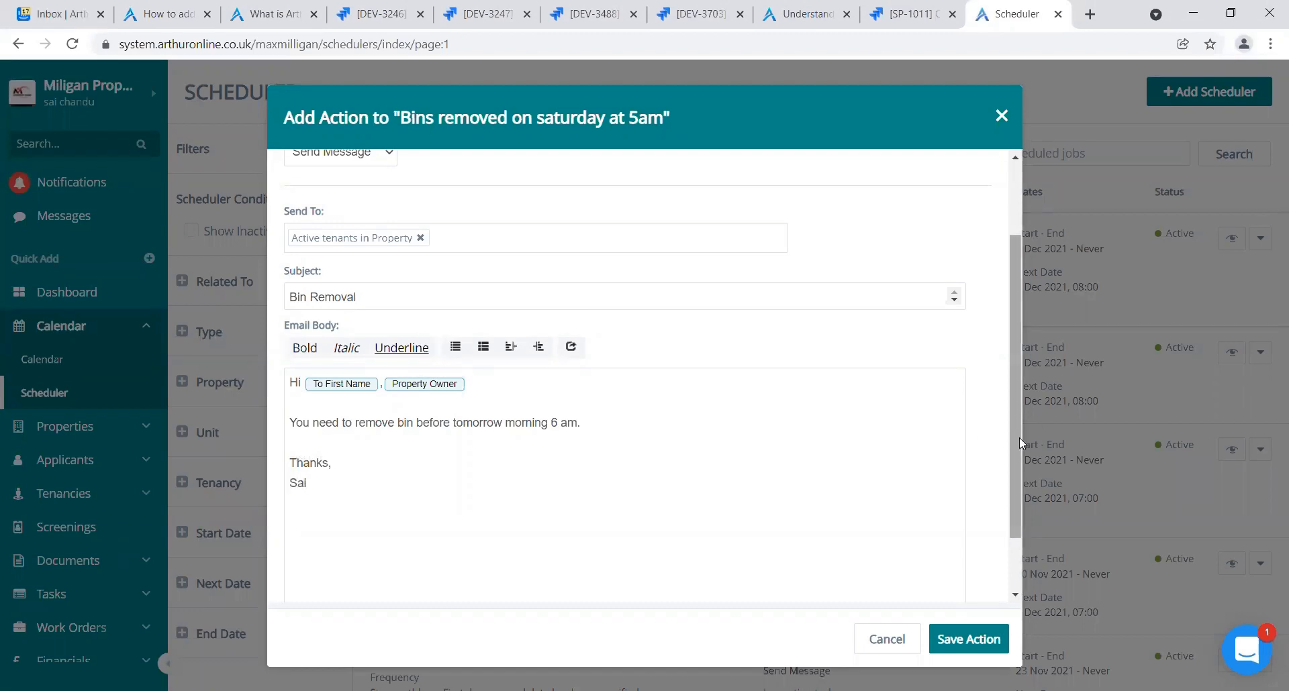
pyautogui.scroll(-1, 1020, 567)
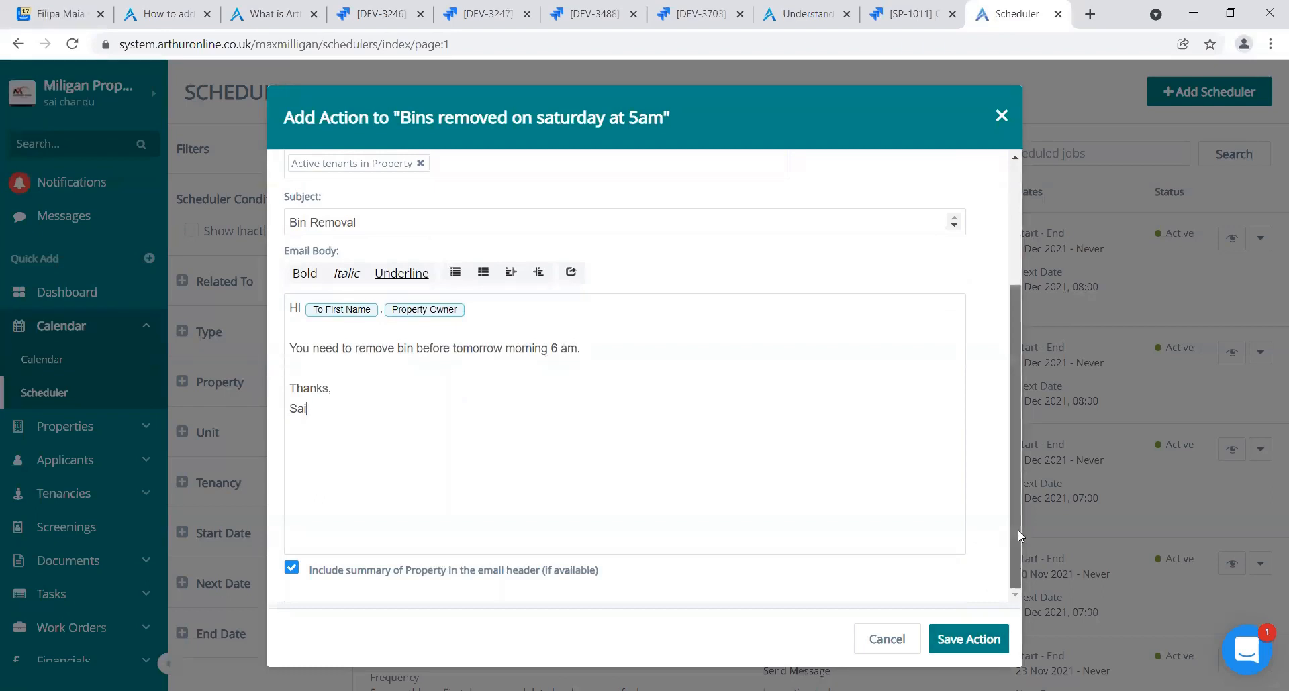
pyautogui.moveTo(1018, 530); pyautogui.dragTo(1011, 374)
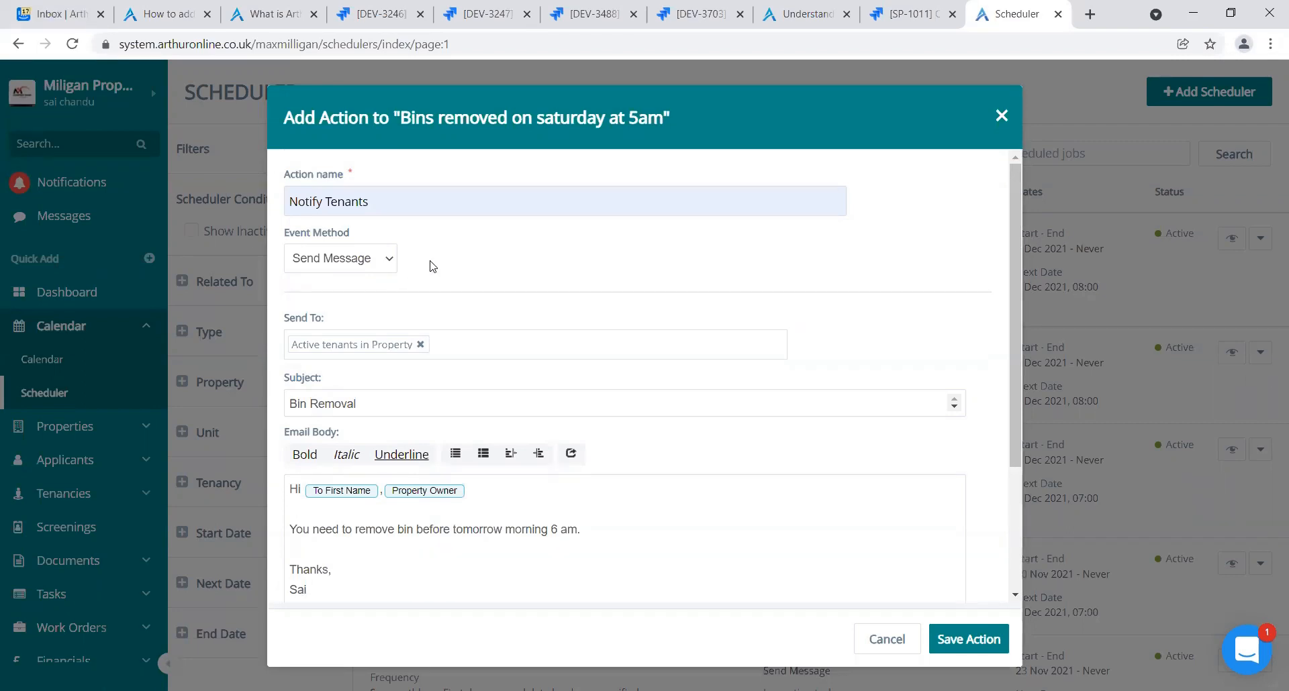
pyautogui.moveTo(1014, 250); pyautogui.dragTo(1022, 420)
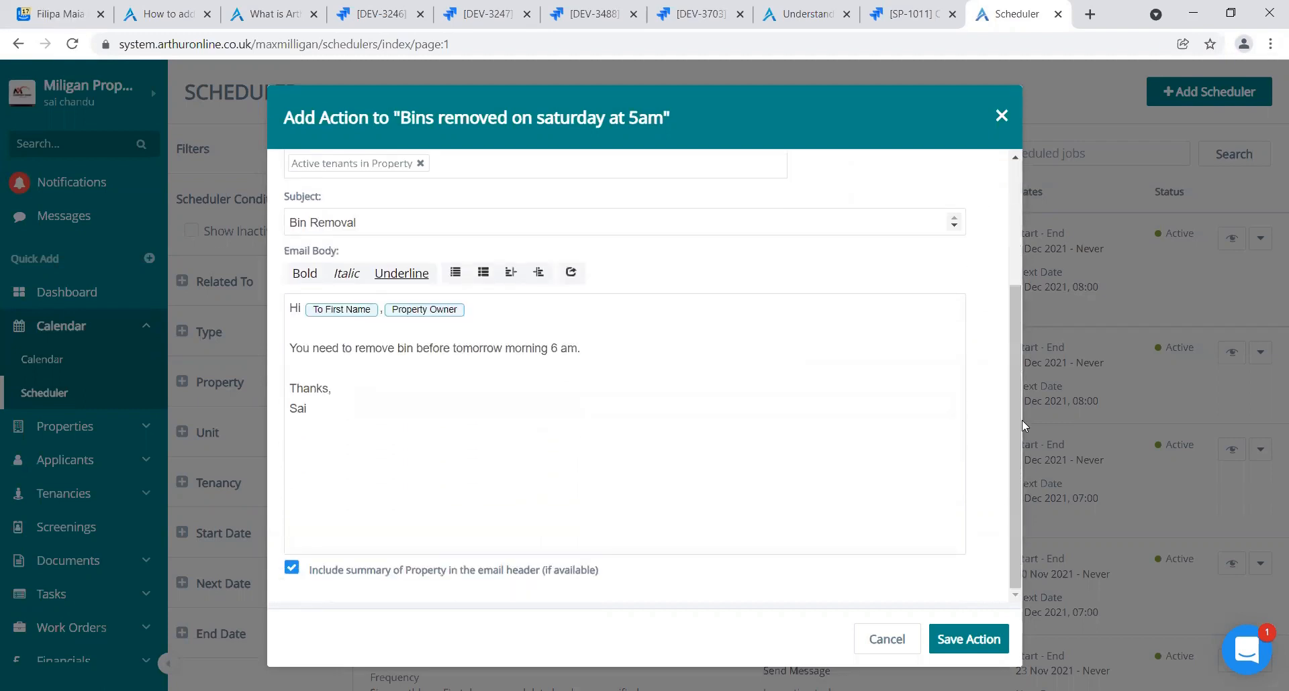
pyautogui.click(977, 642)
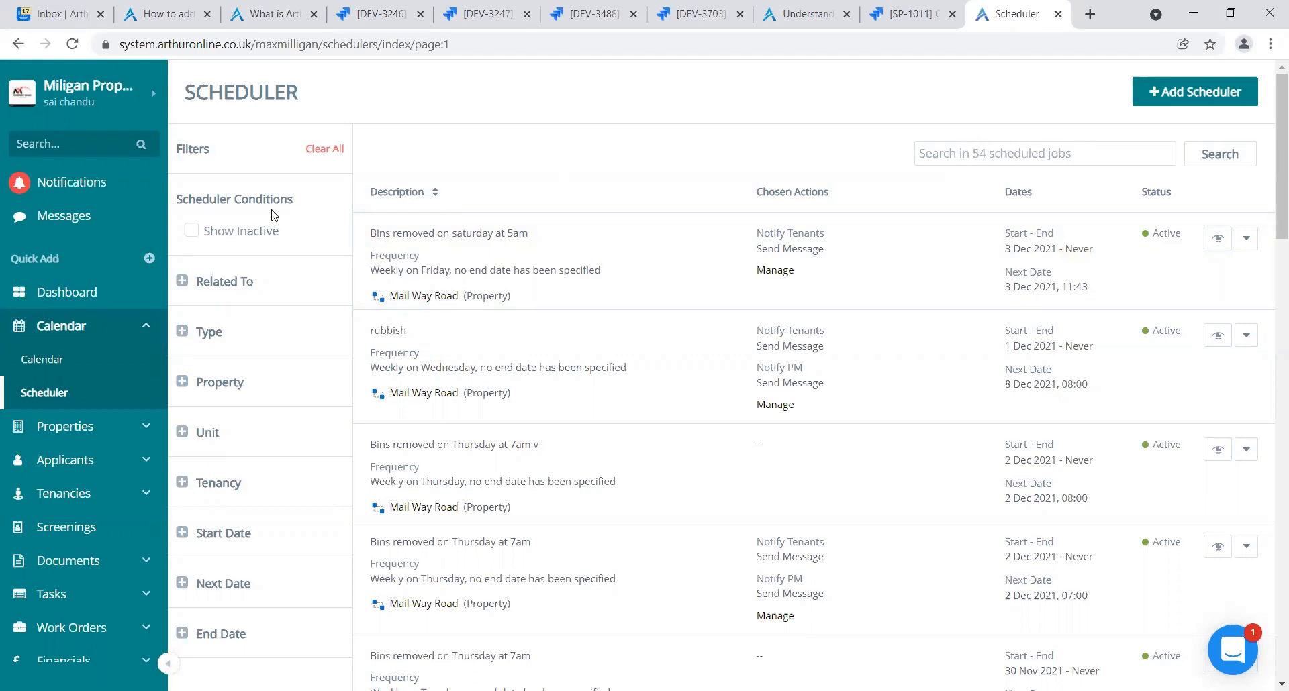
# View the scheduled jobs with inactive ones included and by Property and Unit relation in turn, clearing each filter
pyautogui.click(192, 231)
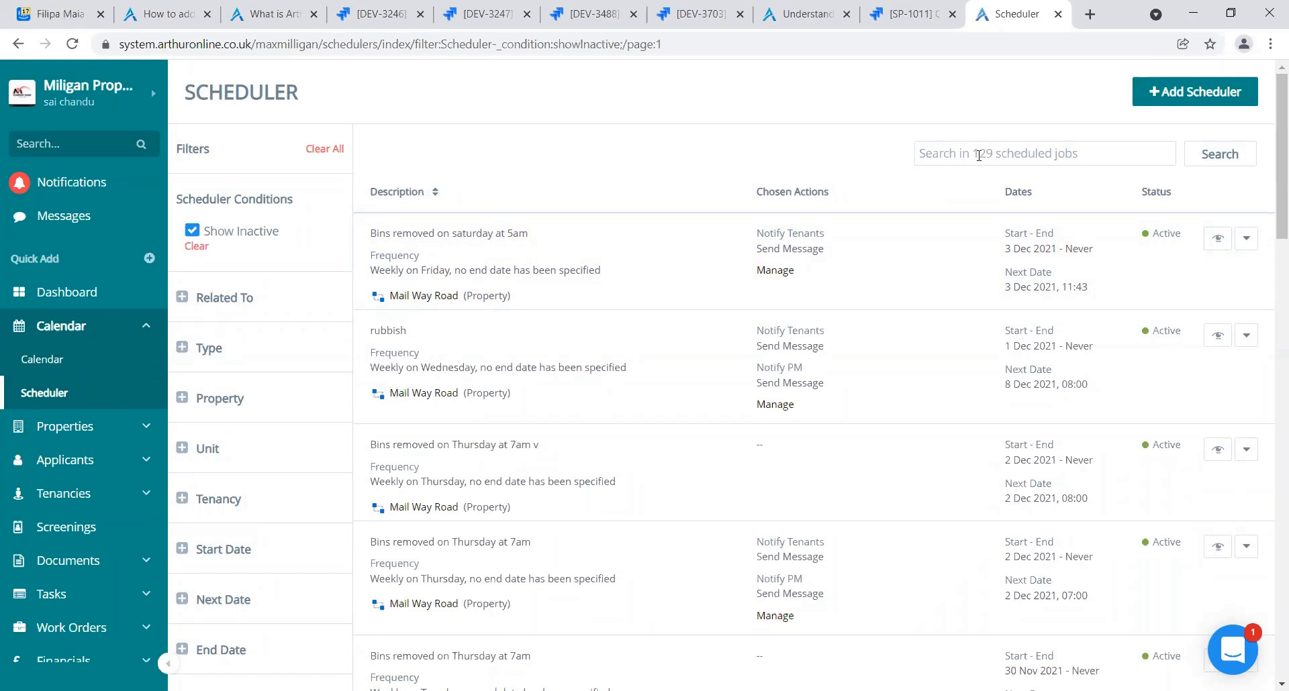
pyautogui.click(192, 231)
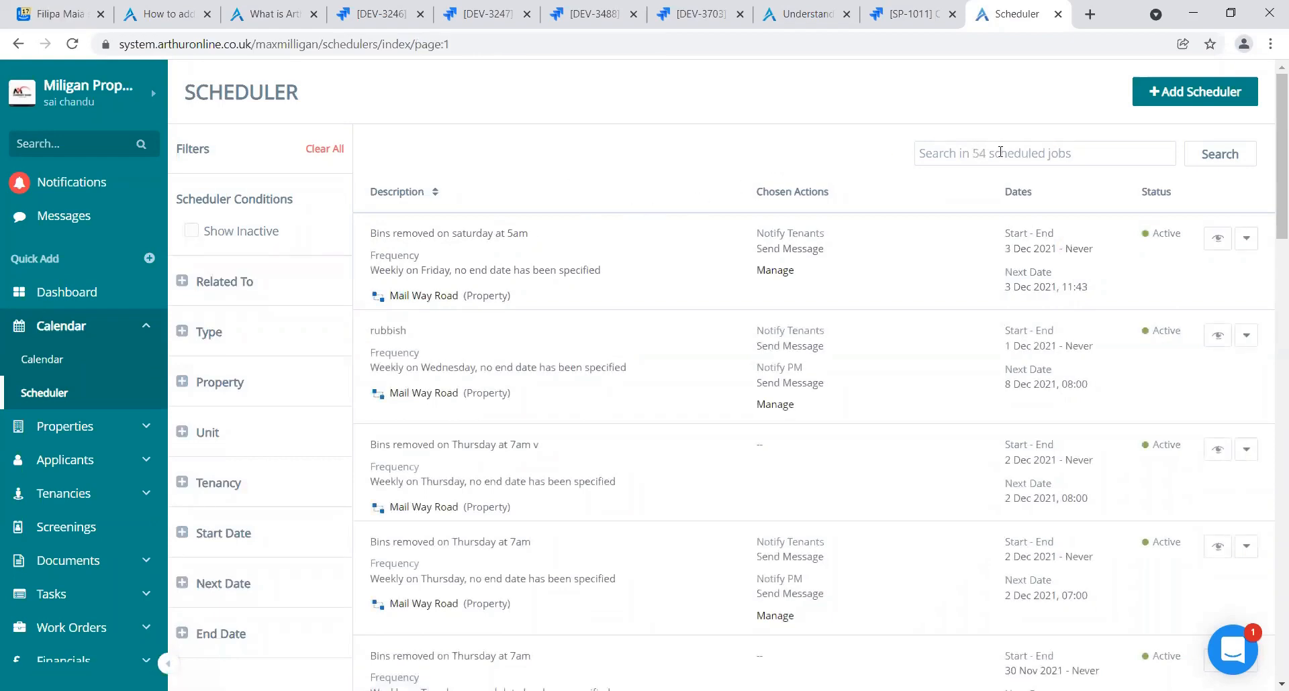
pyautogui.click(184, 284)
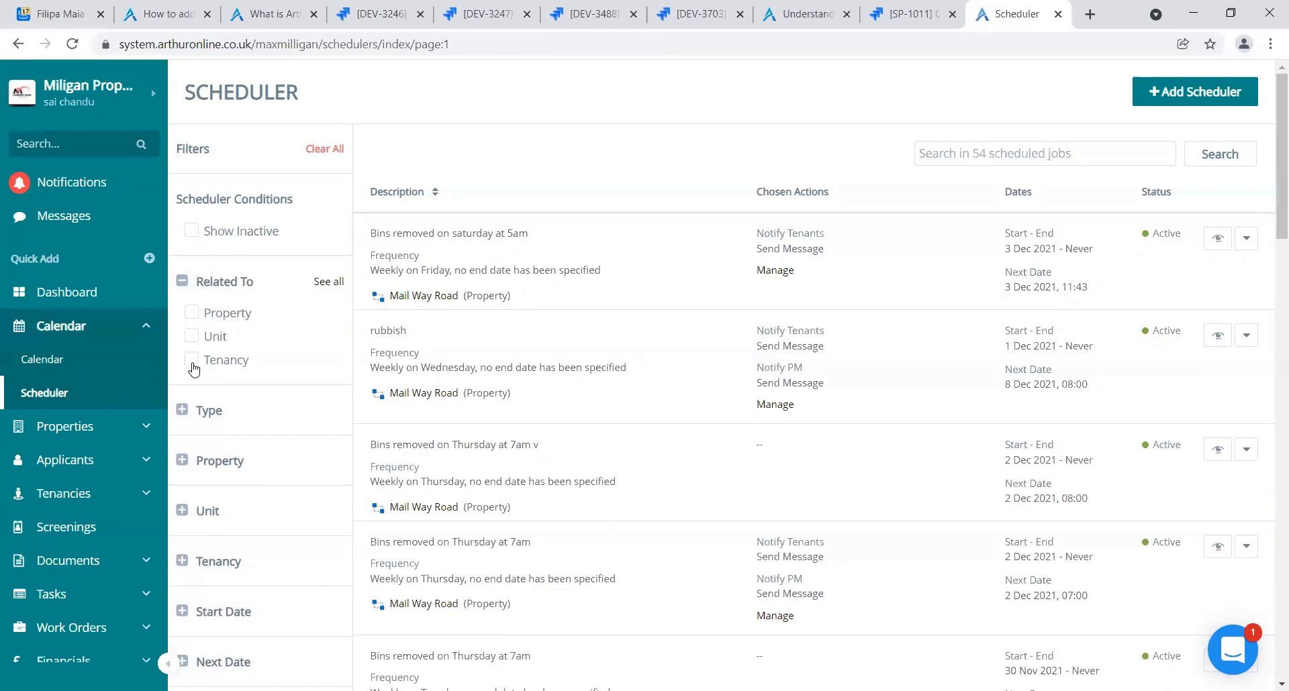
pyautogui.click(191, 313)
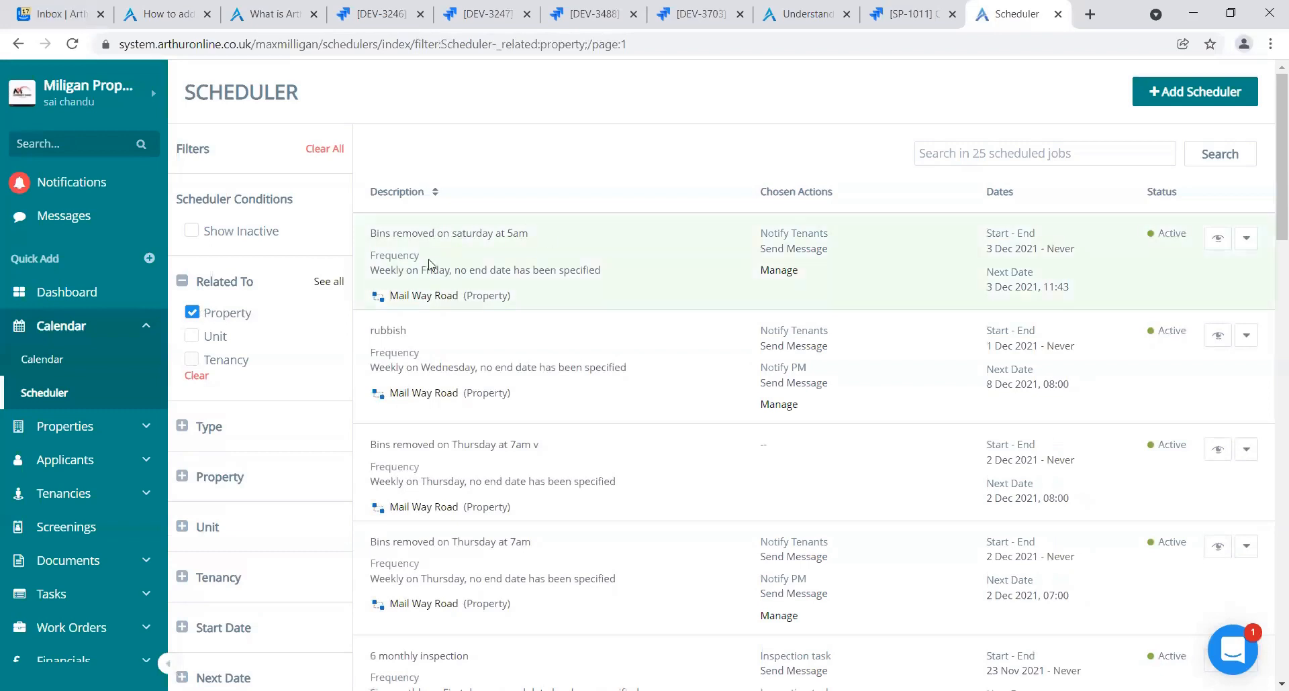
pyautogui.click(191, 313)
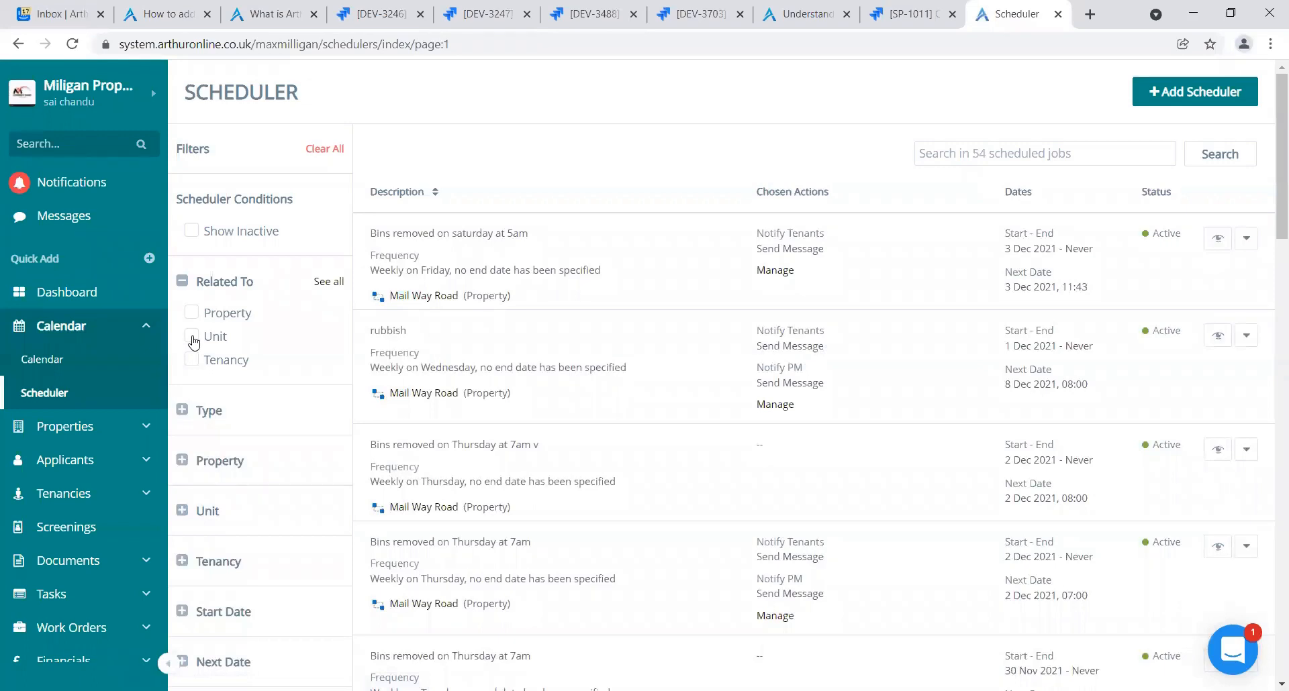
pyautogui.click(192, 336)
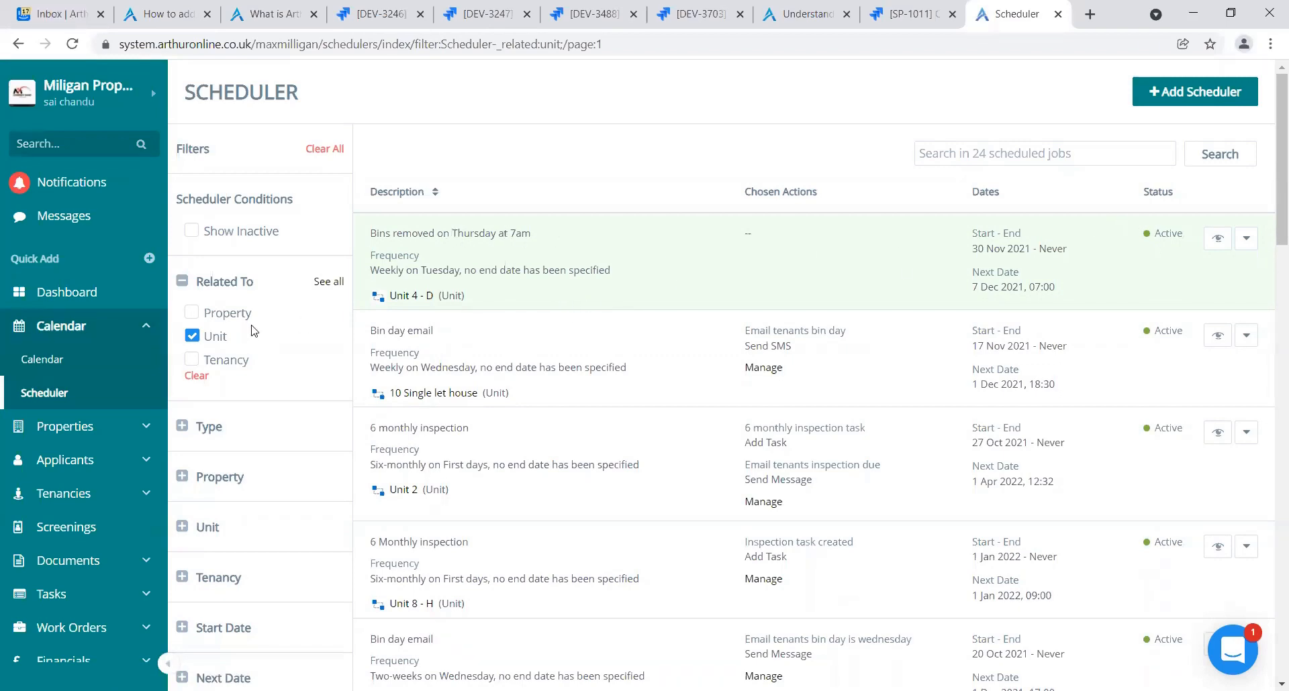
pyautogui.click(194, 336)
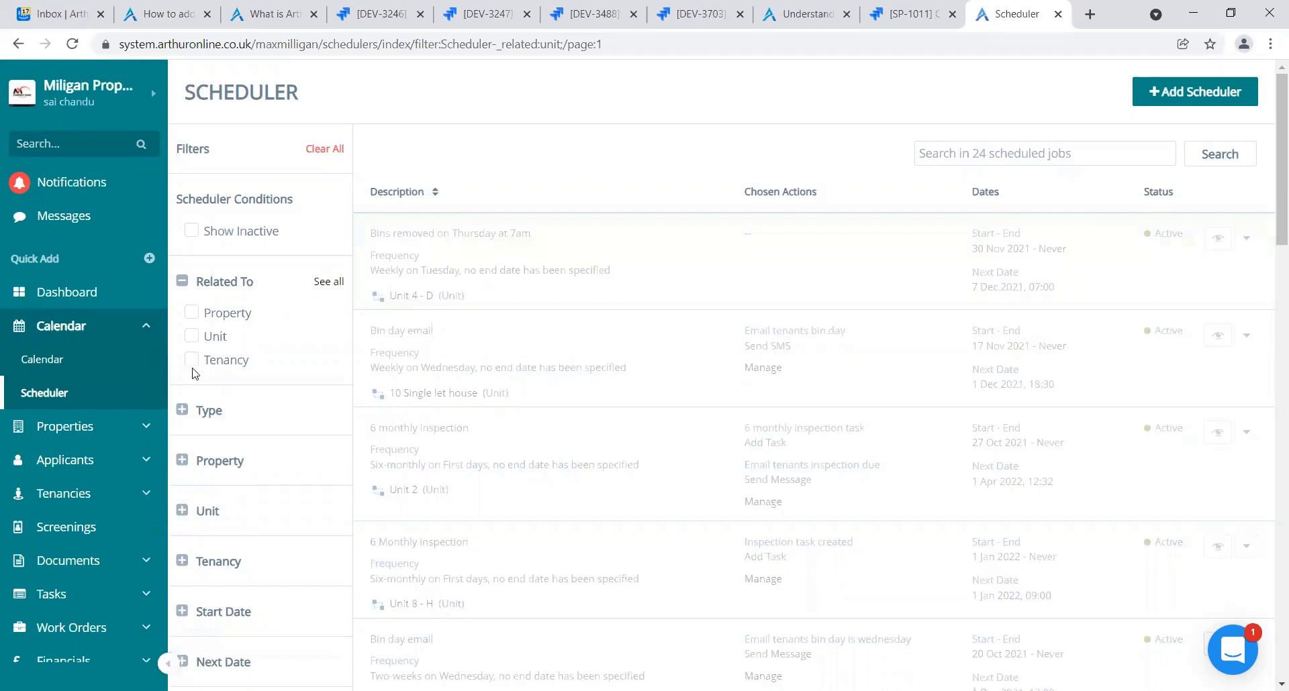
# Filter the scheduled jobs by the Message type and clear the filter
pyautogui.click(181, 412)
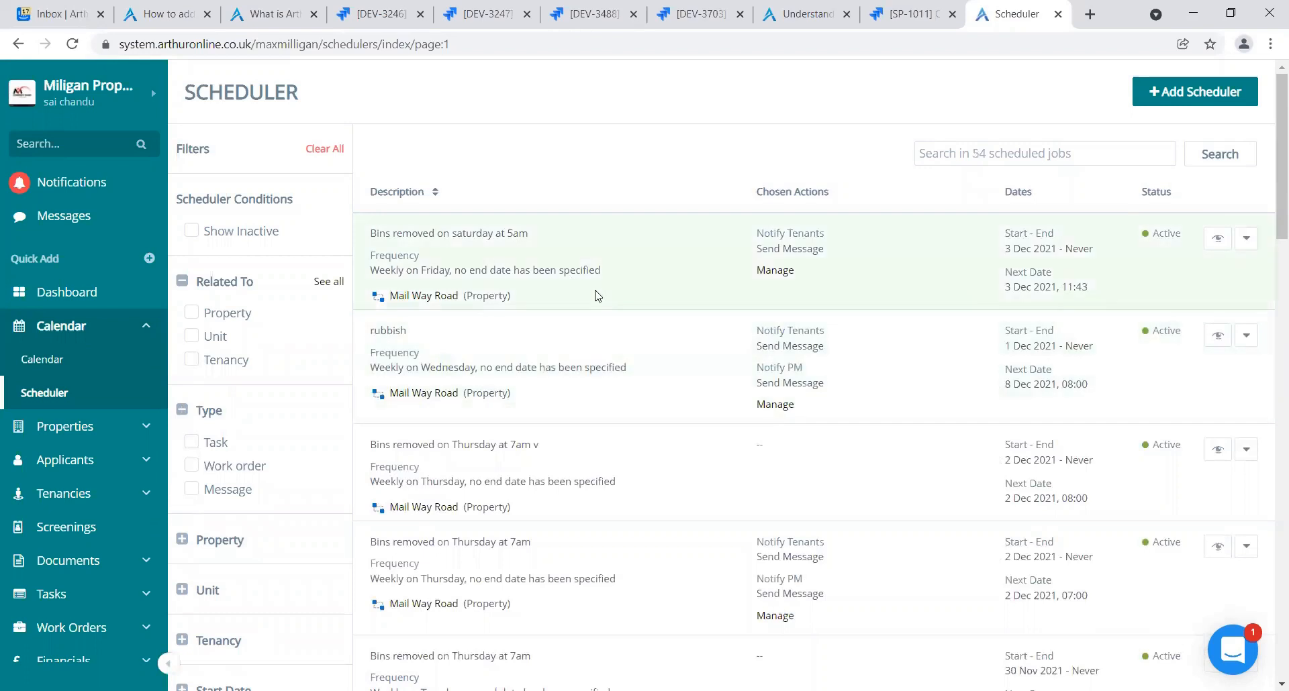
pyautogui.click(191, 492)
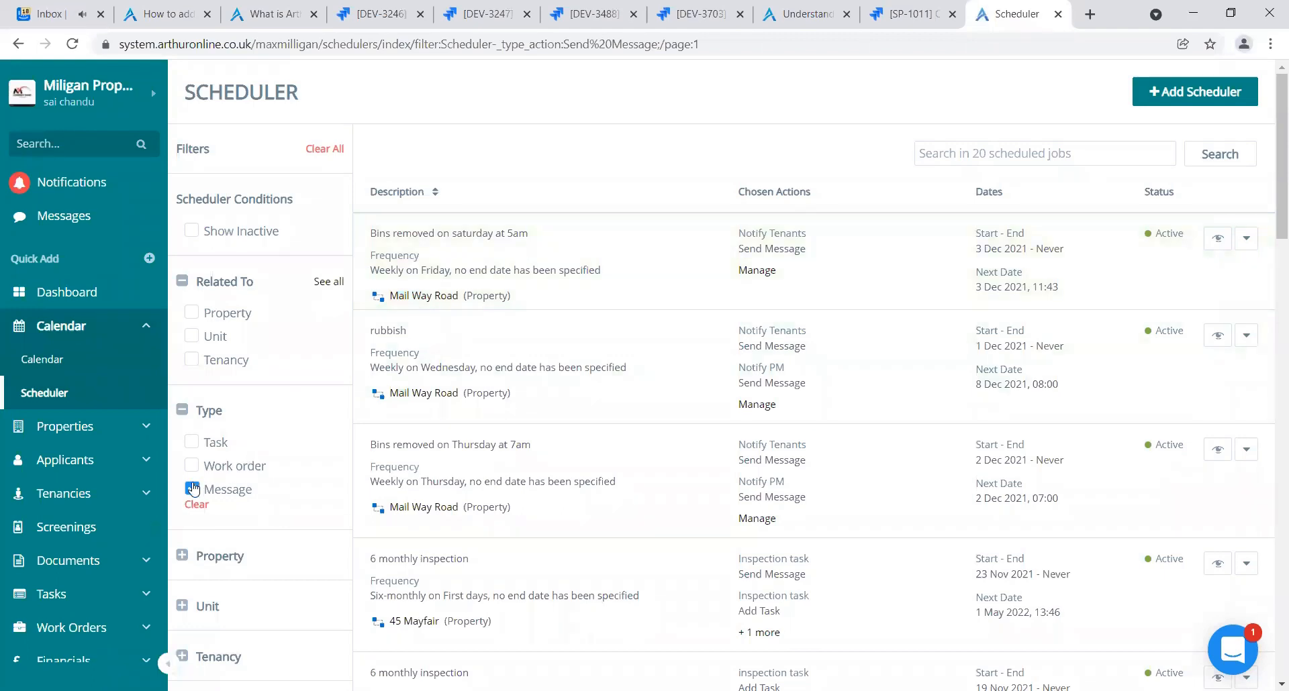
pyautogui.click(192, 489)
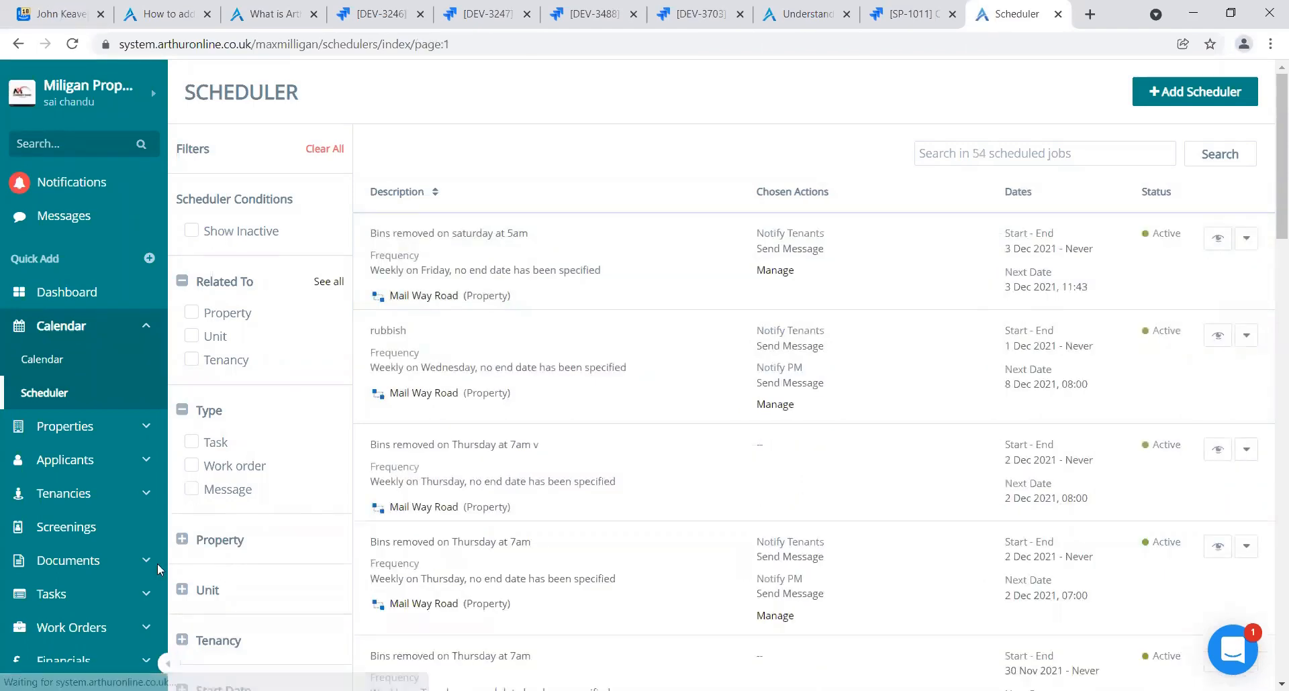
# Filter the scheduled jobs by the property Mail Way Road and remove that filter
pyautogui.click(183, 540)
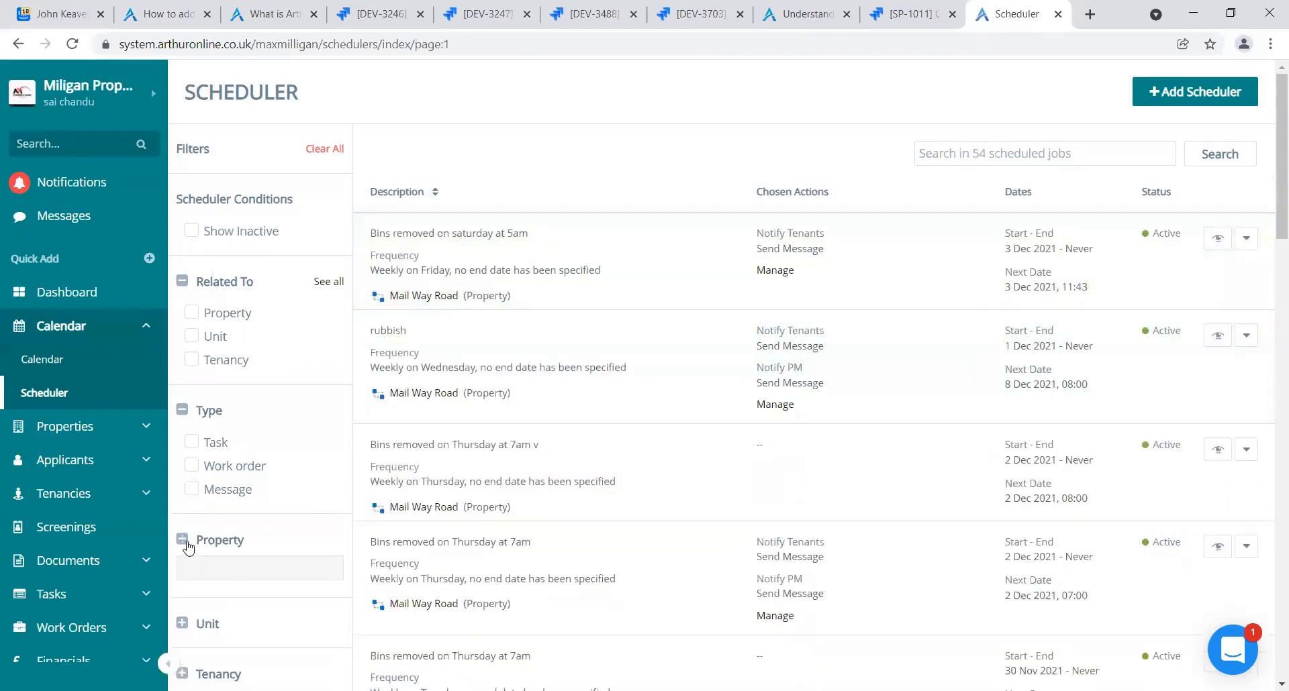
pyautogui.click(216, 567)
pyautogui.write('mail')
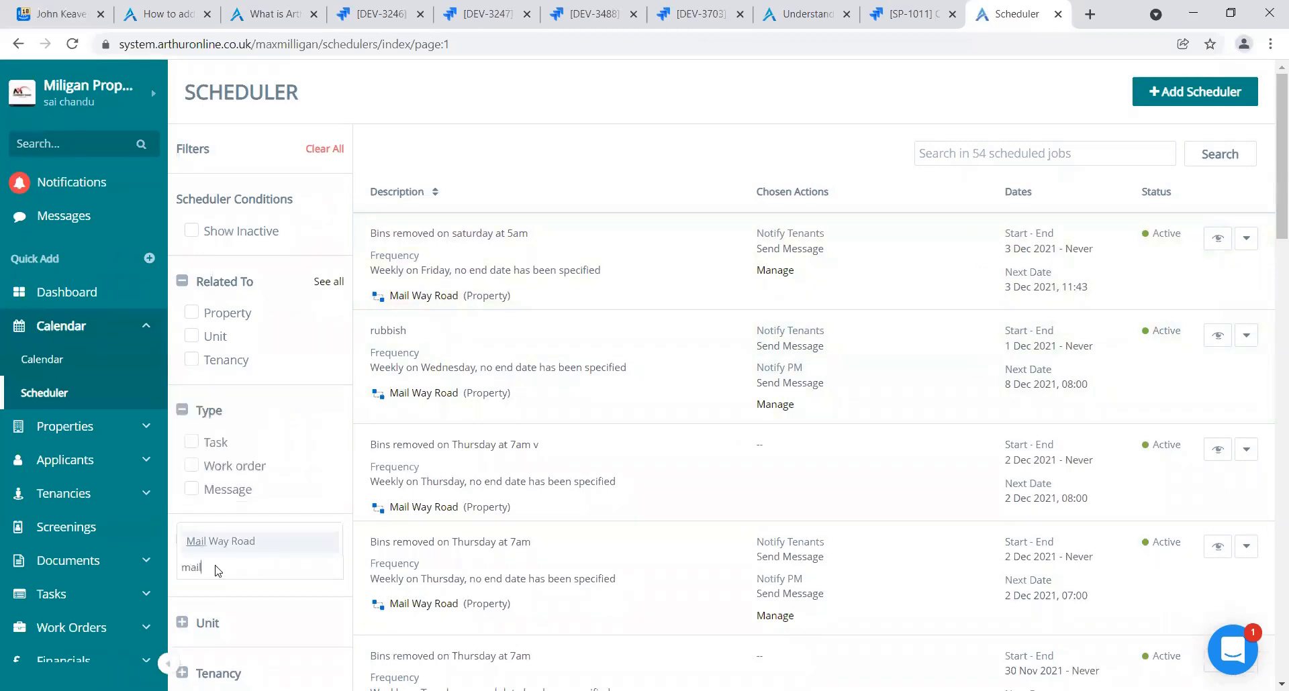
pyautogui.click(244, 541)
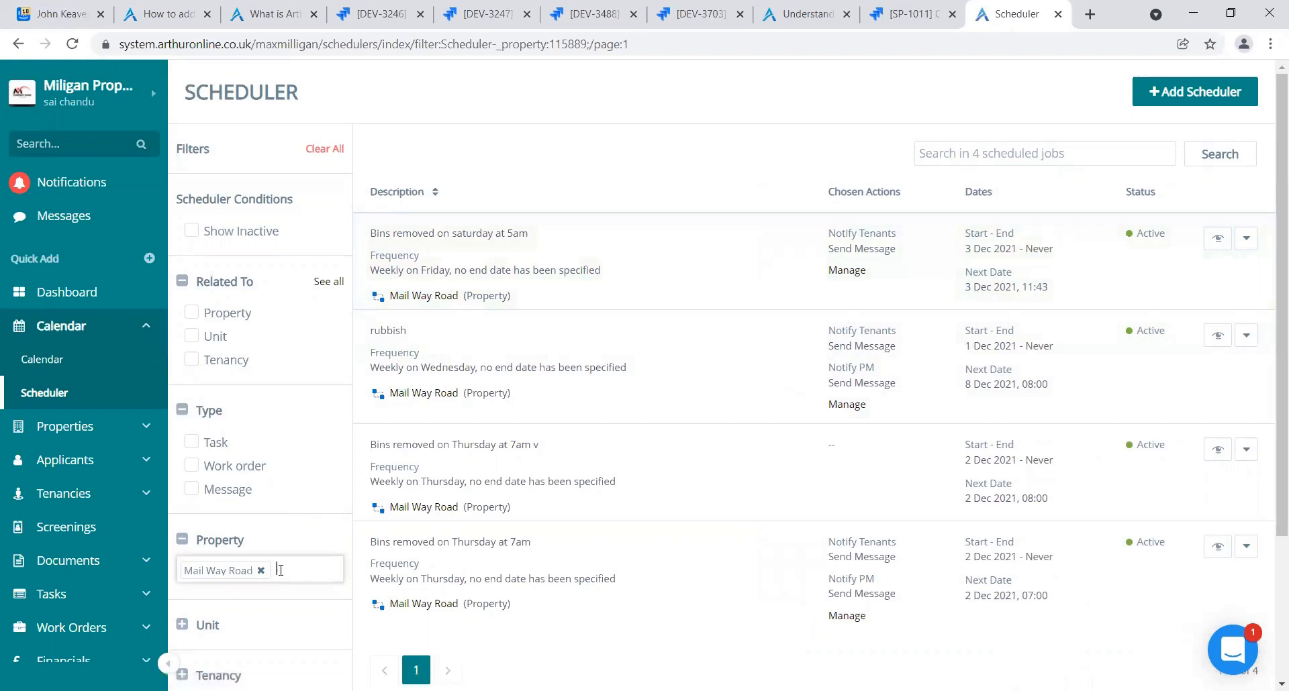
pyautogui.click(260, 570)
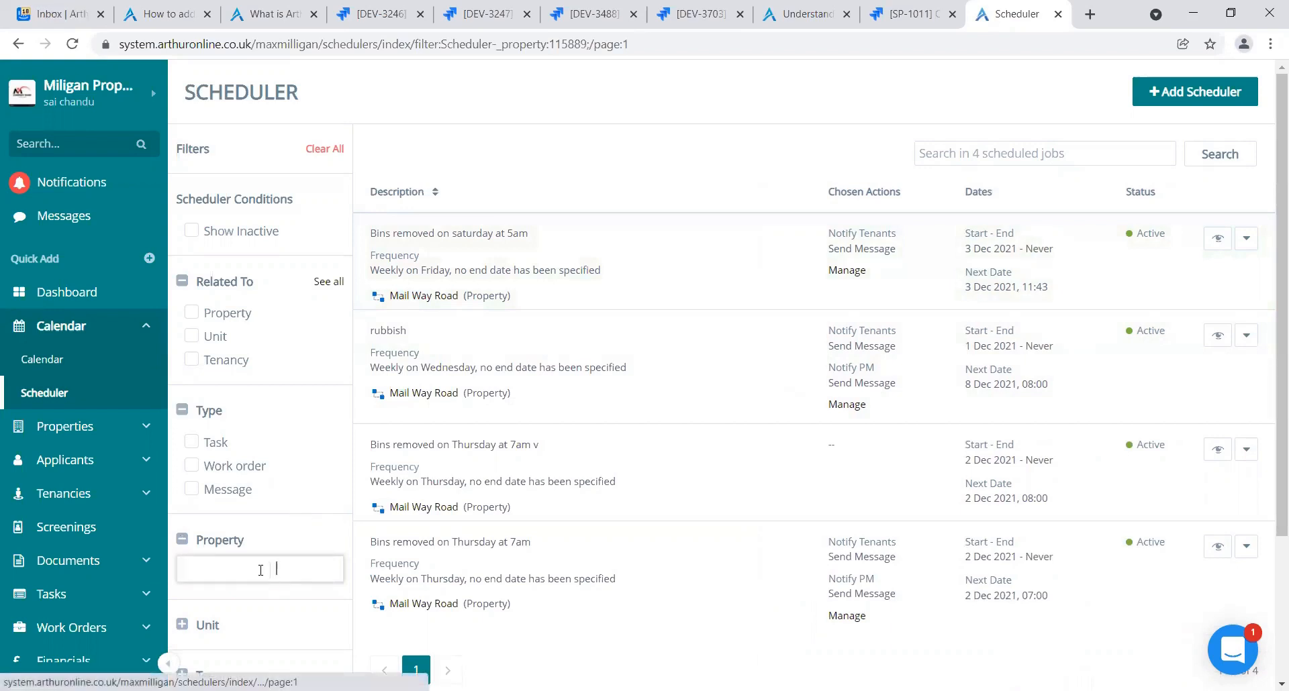
# Expand the Unit filter and limit the scheduled jobs to those with a start date of Today
pyautogui.click(200, 625)
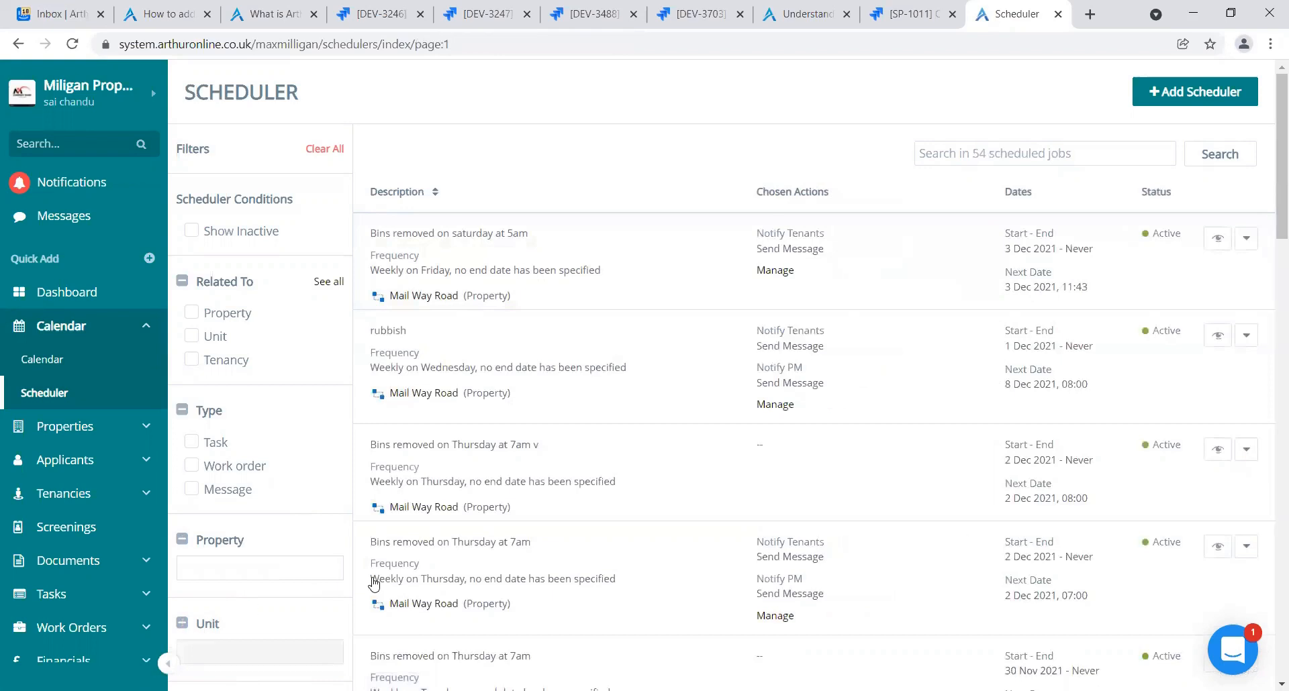
pyautogui.scroll(-5, 430, 350)
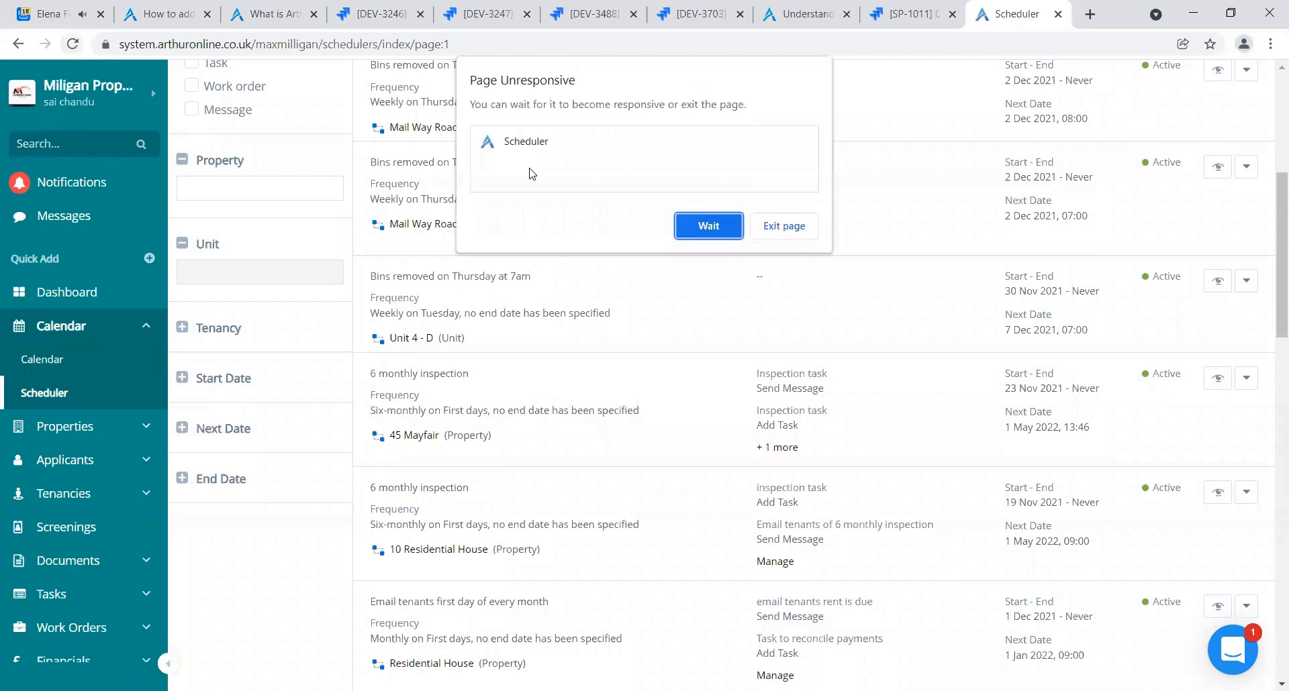
pyautogui.click(725, 228)
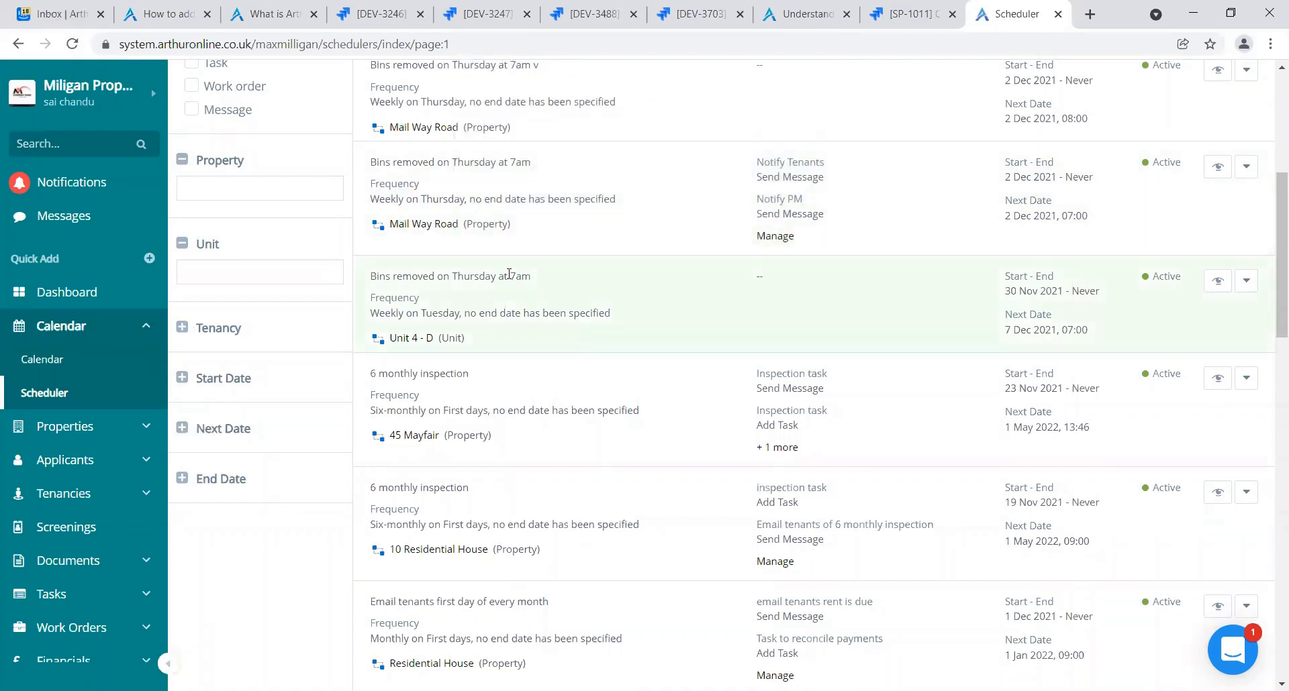
pyautogui.click(181, 379)
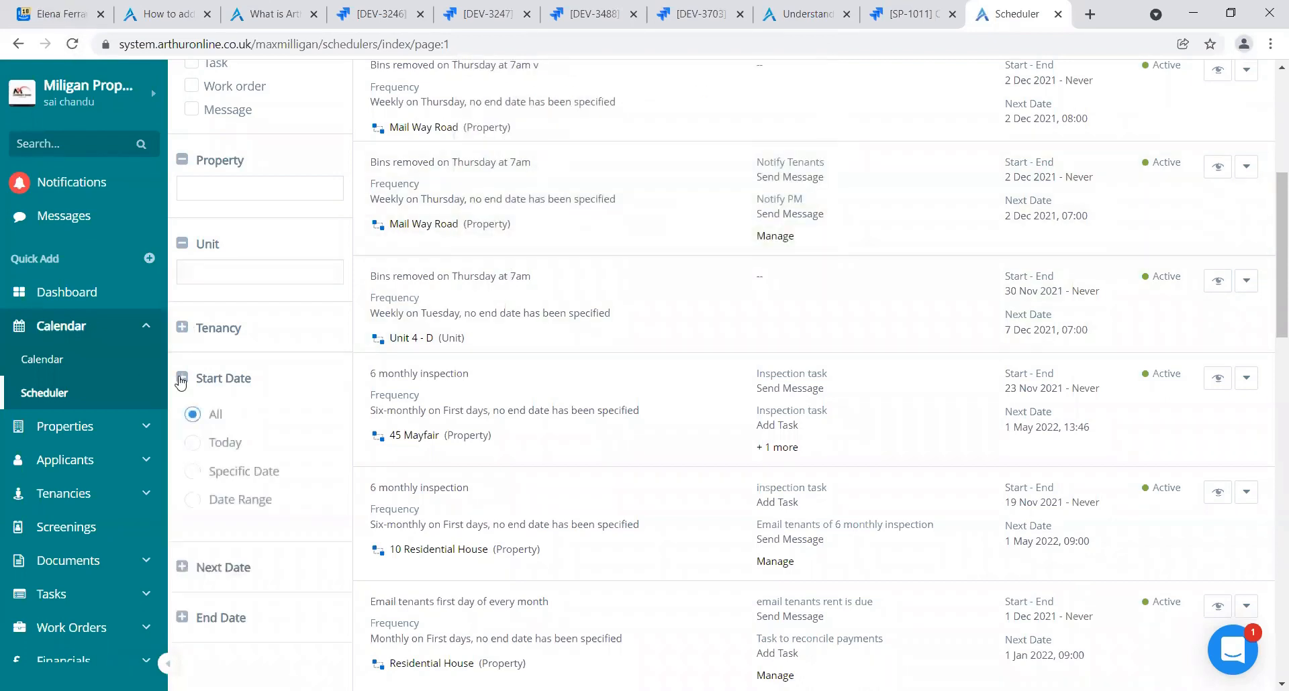
pyautogui.click(193, 444)
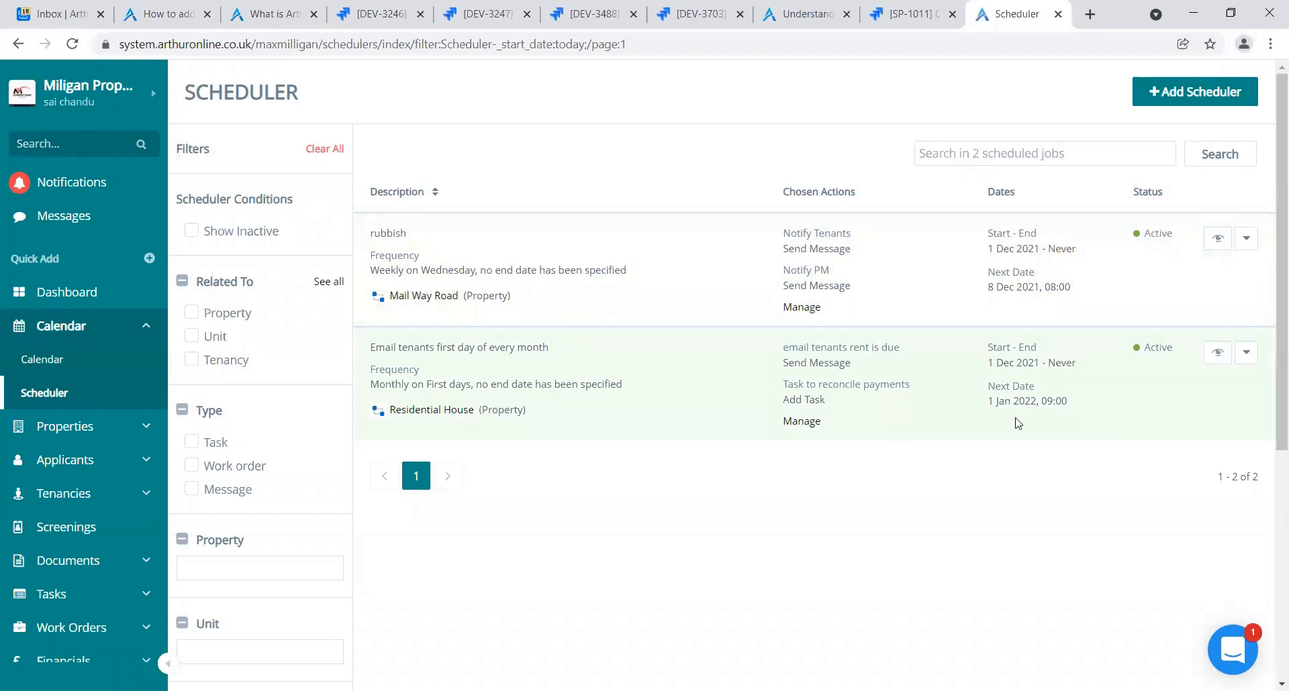
# Expand the Next Date filter and view its date options
pyautogui.scroll(-5, 1270, 387)
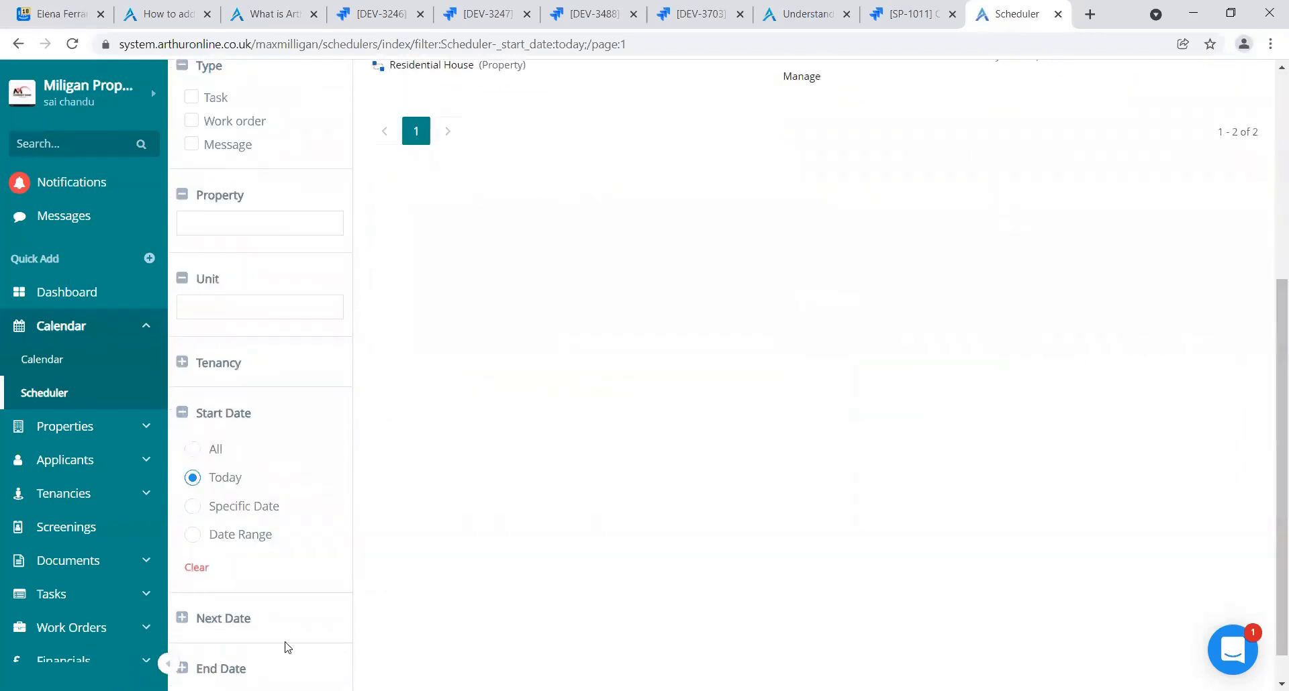
pyautogui.click(236, 618)
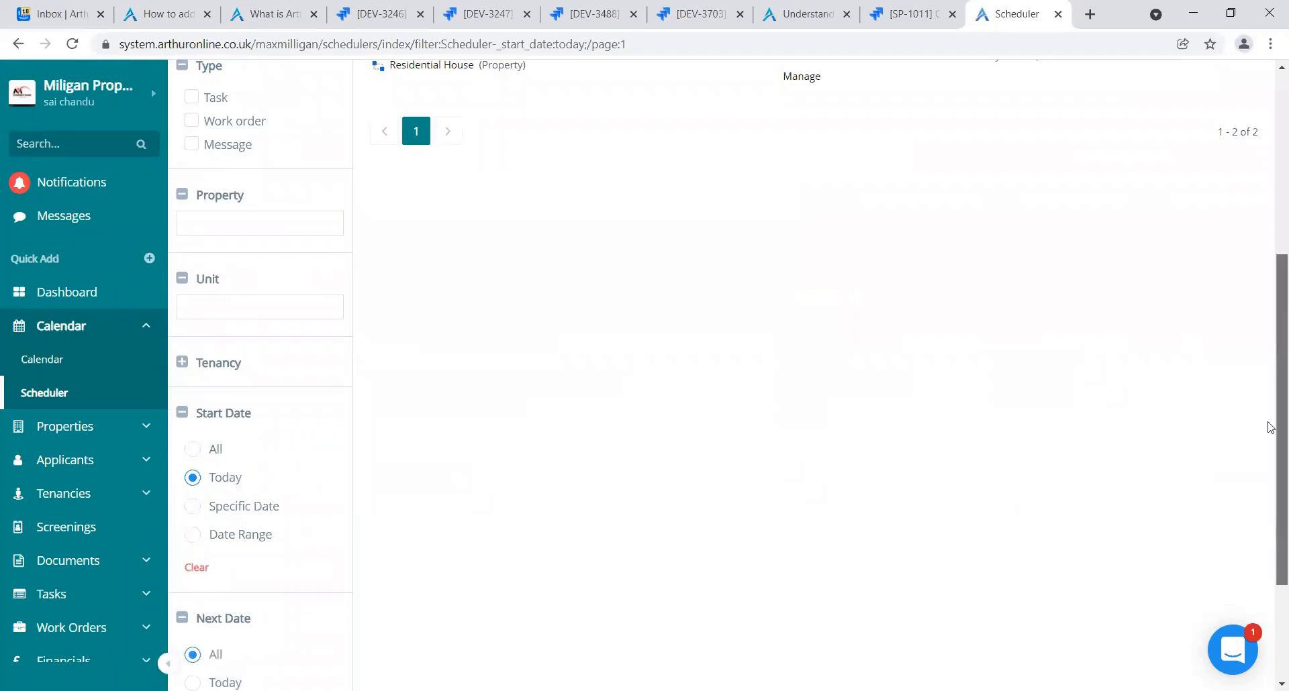
pyautogui.scroll(-3, 1270, 427)
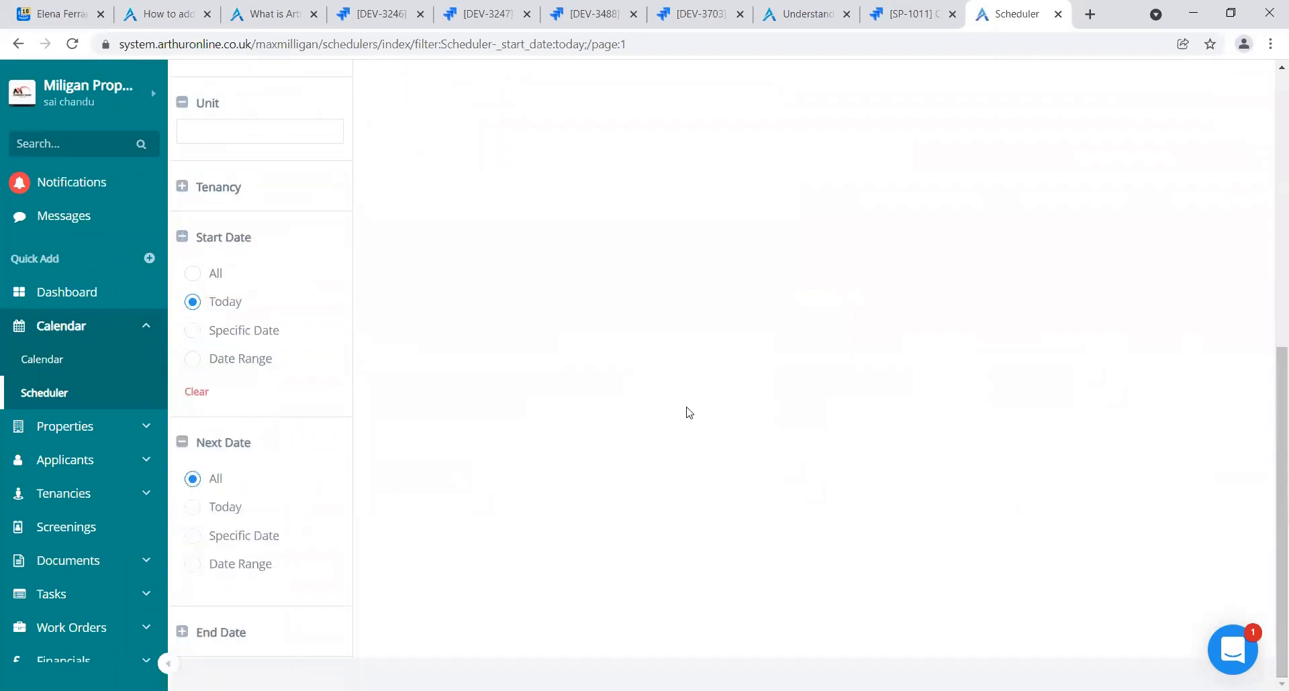
# Expand the End Date filter to view its date options and clear all filters from the scheduled jobs list
pyautogui.click(237, 638)
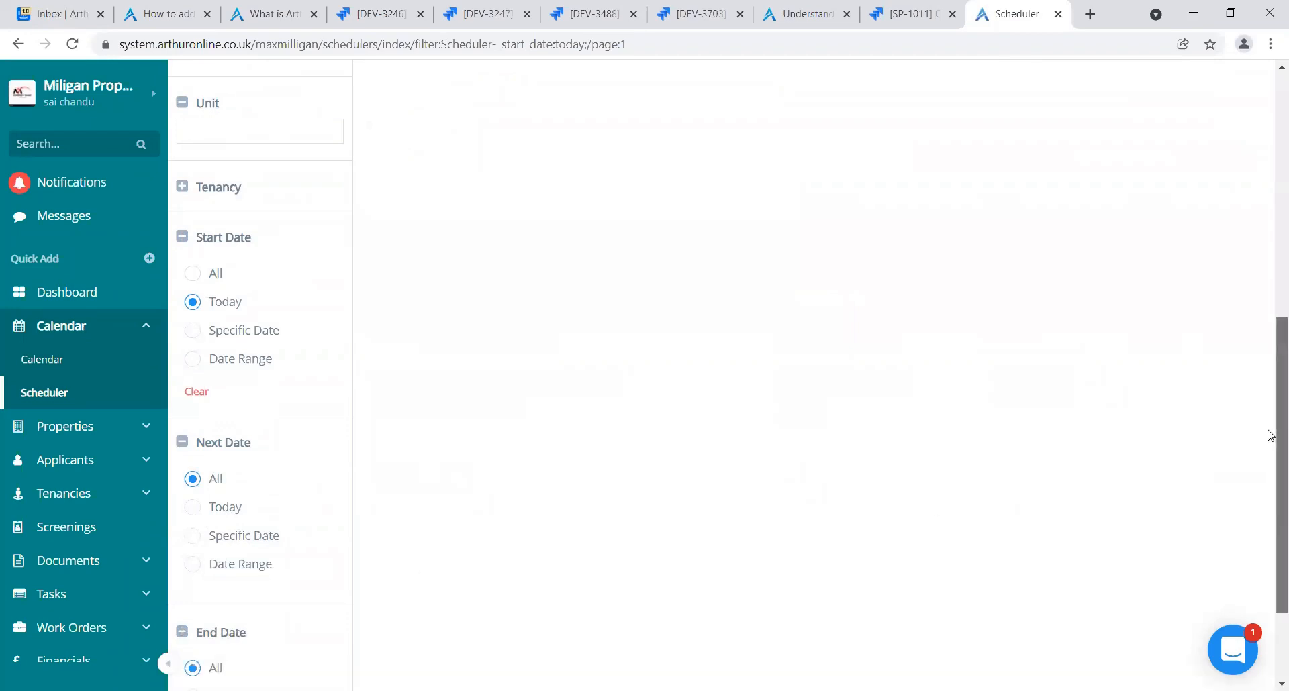
pyautogui.scroll(-2, 1269, 435)
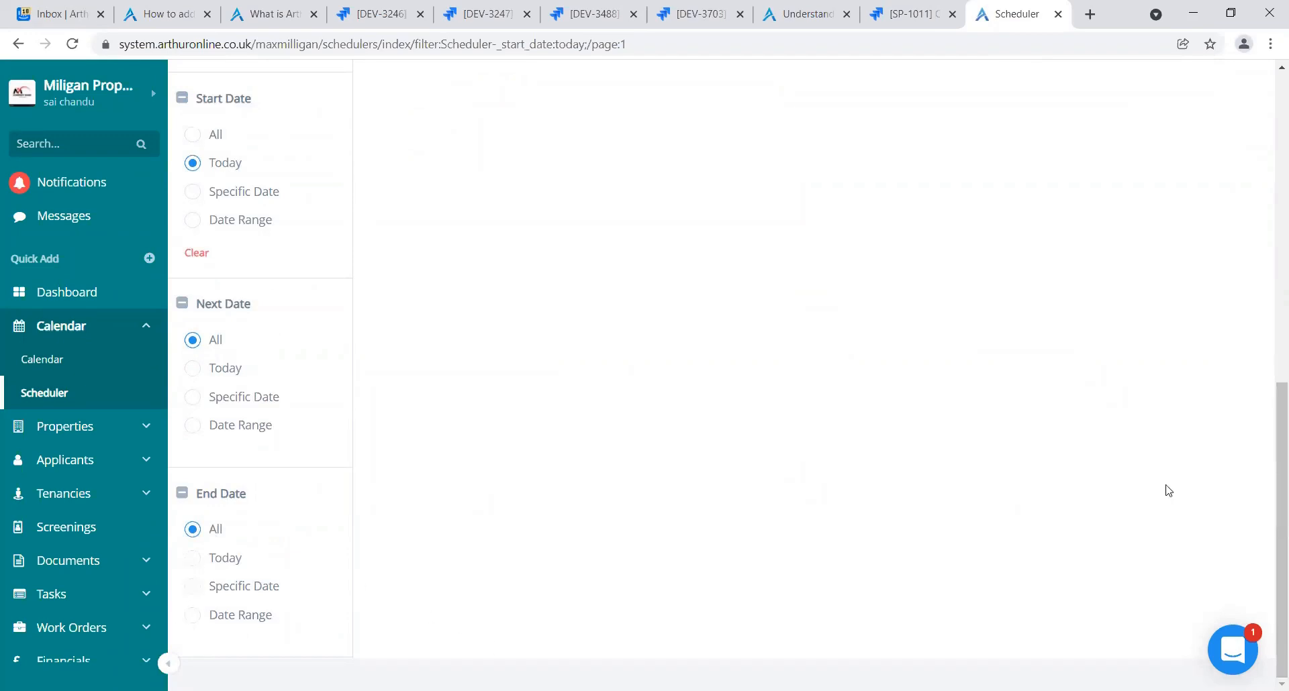
pyautogui.scroll(2, 1269, 335)
pyautogui.moveTo(1269, 336); pyautogui.dragTo(1268, 169)
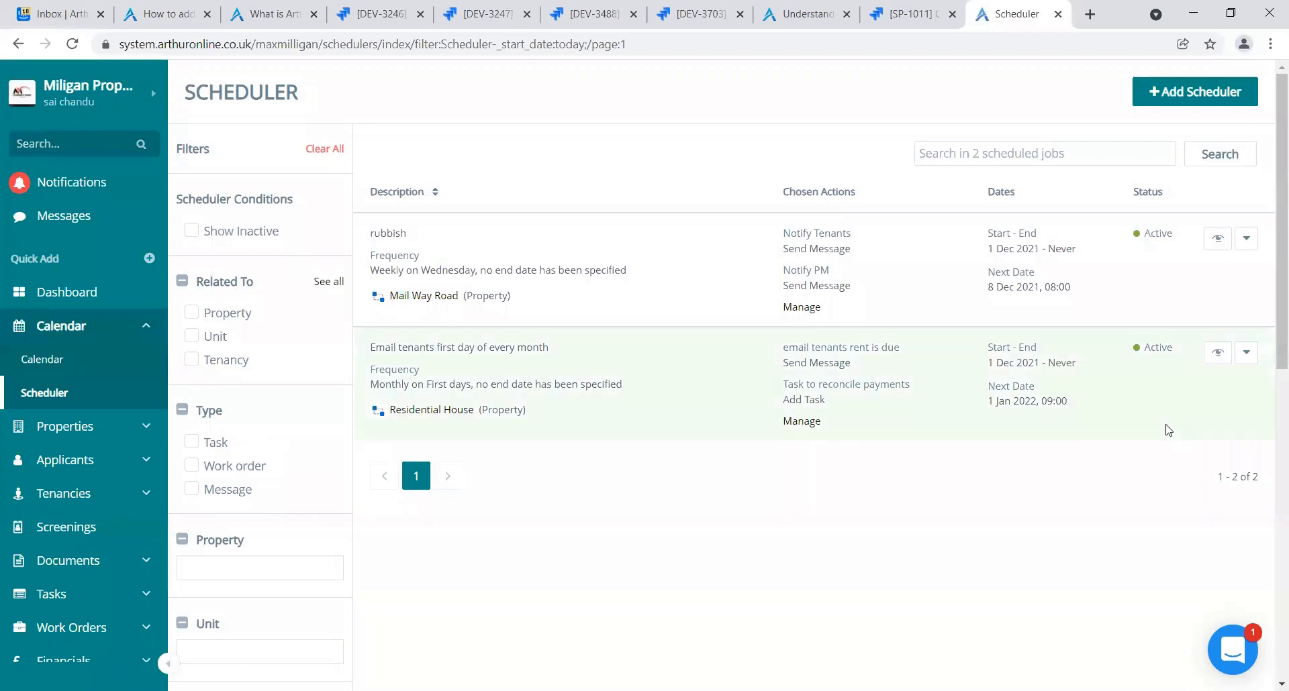
pyautogui.click(341, 155)
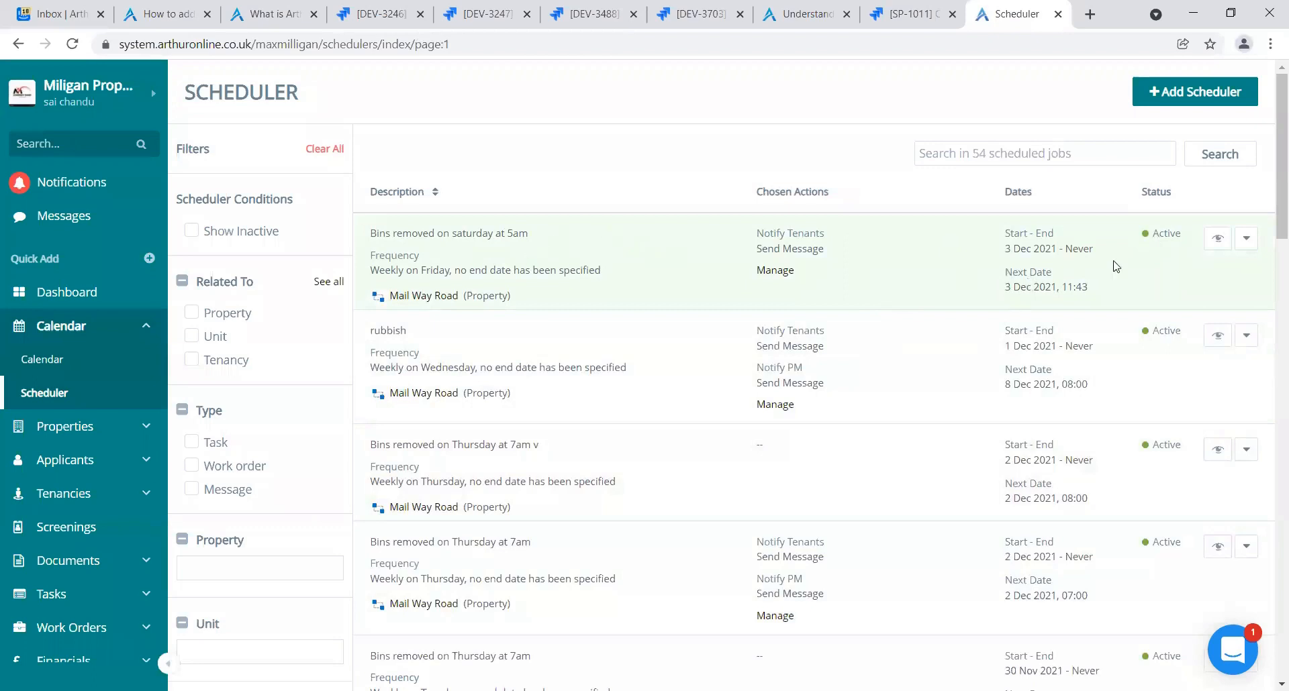
# Review the activity, schedule settings and created records of the scheduler "Bins removed on saturday at 5am", and close its details
pyautogui.click(1218, 240)
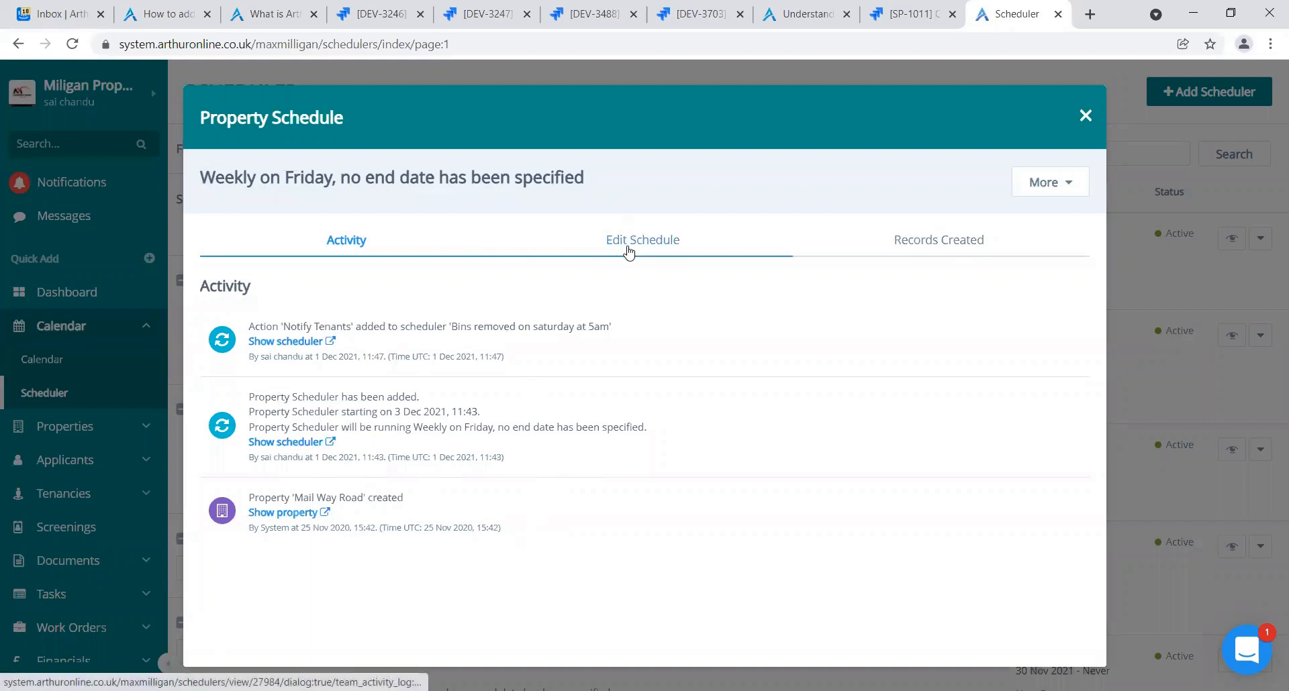
pyautogui.click(628, 253)
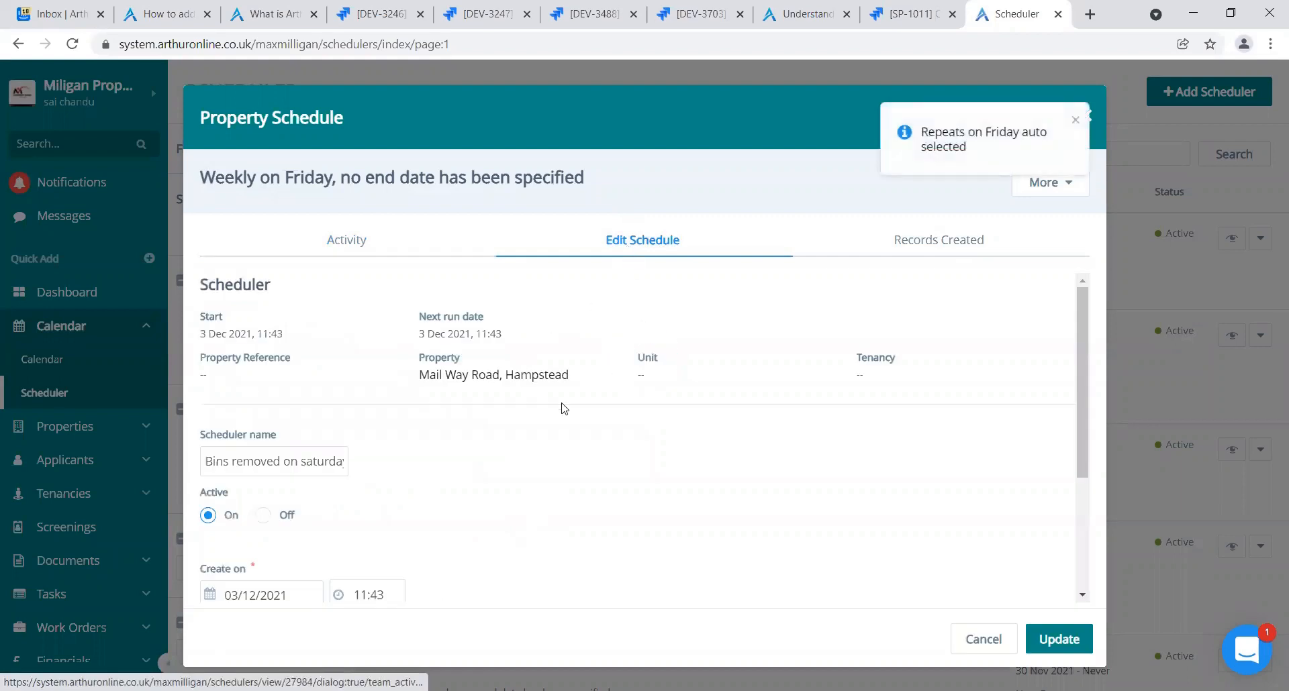
pyautogui.moveTo(1075, 383); pyautogui.dragTo(1087, 482)
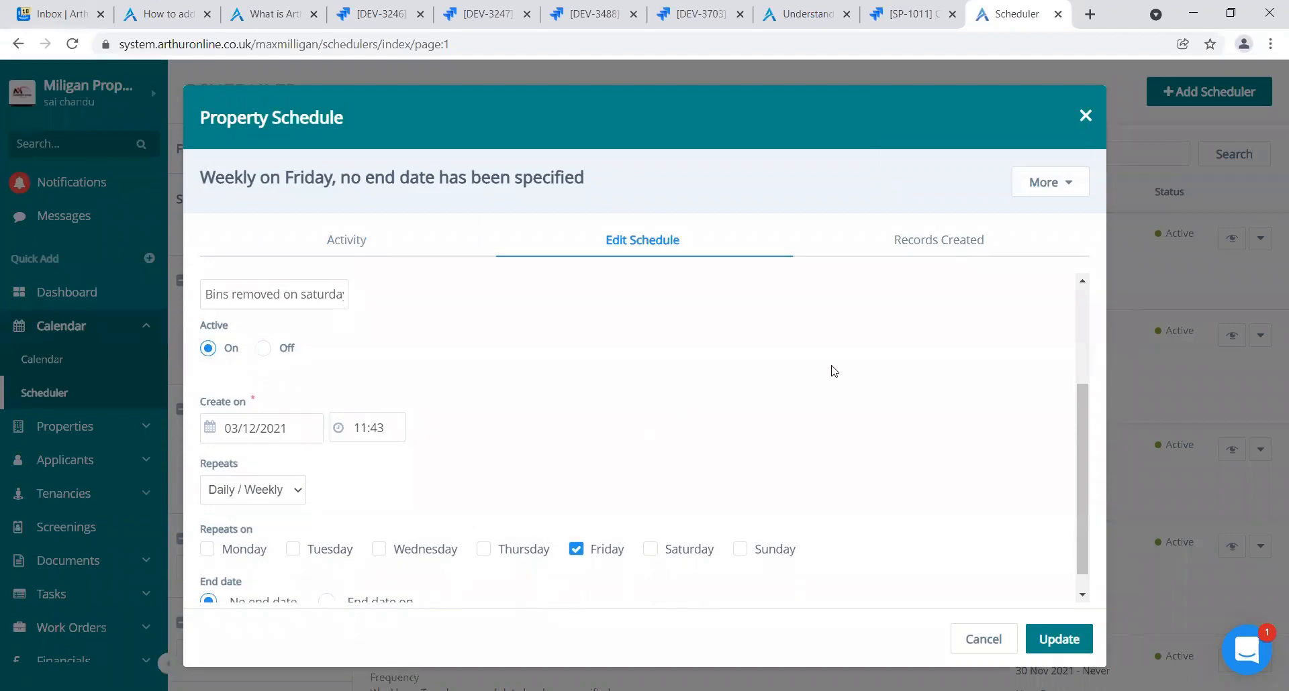
pyautogui.click(944, 251)
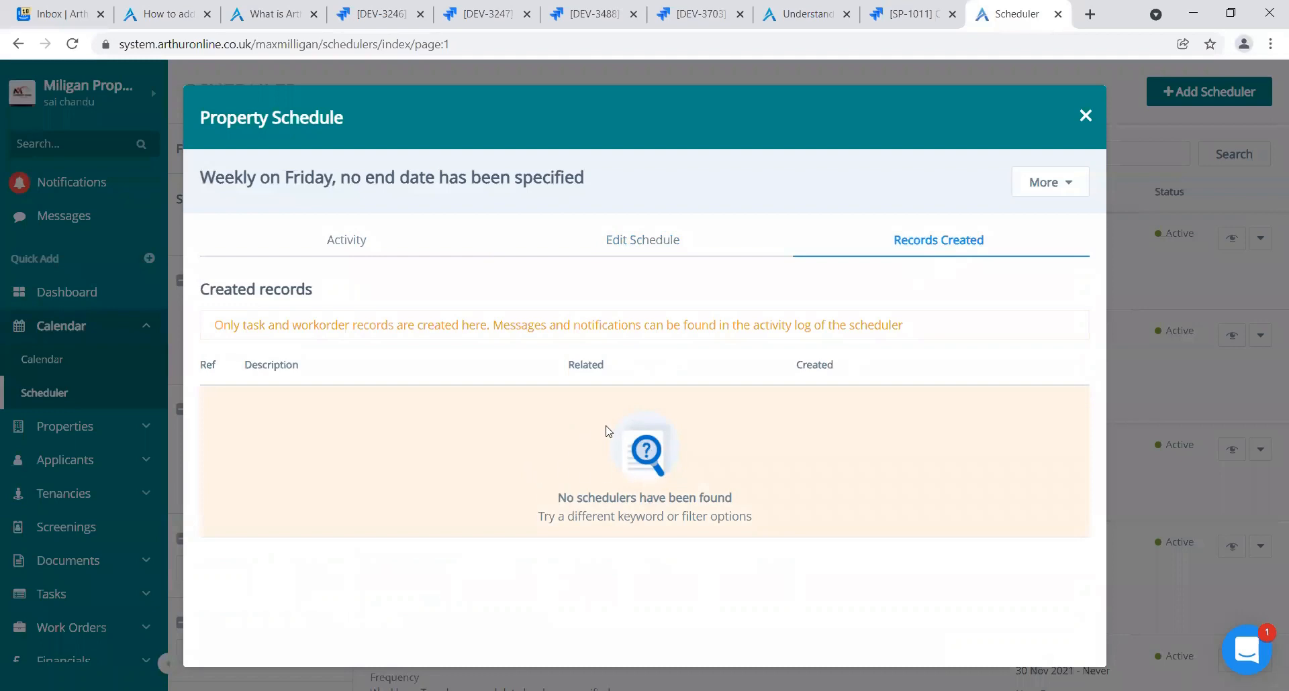
pyautogui.click(368, 243)
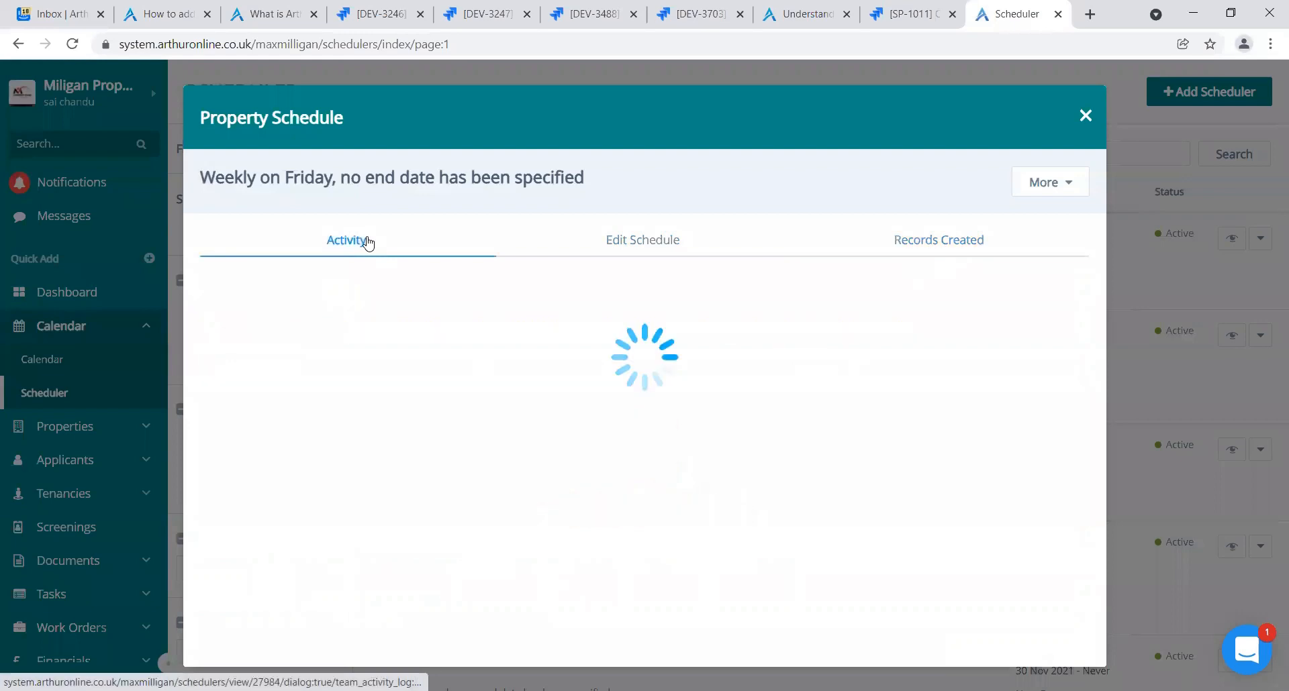
pyautogui.click(1083, 117)
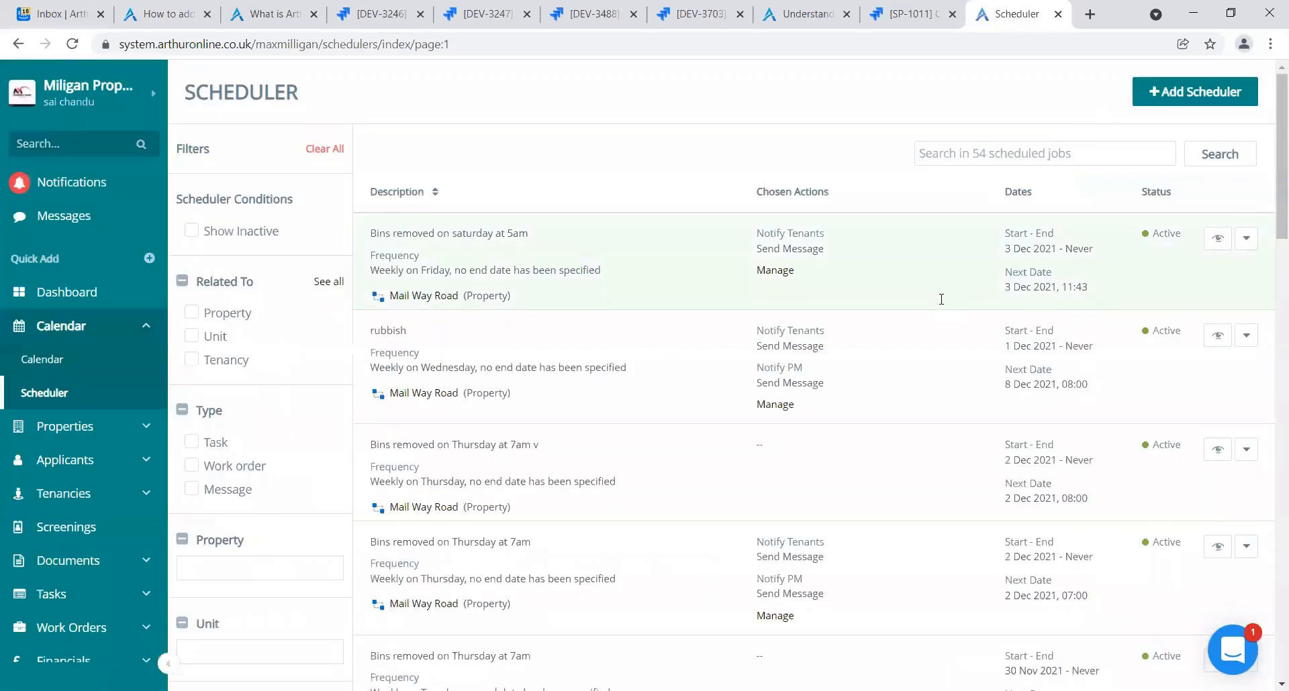
# Search for "mai" in the relationship options of "Bins removed on saturday at 5am" and close the dialog without updating
pyautogui.click(1247, 242)
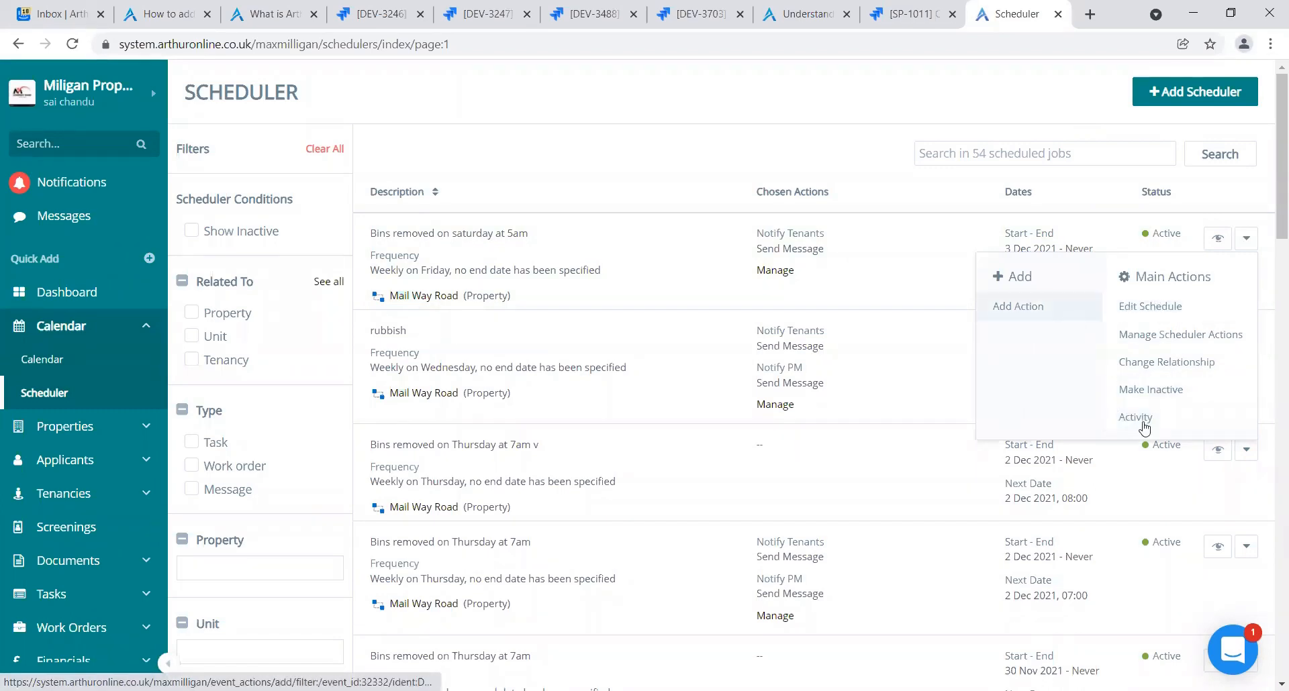
pyautogui.click(1167, 362)
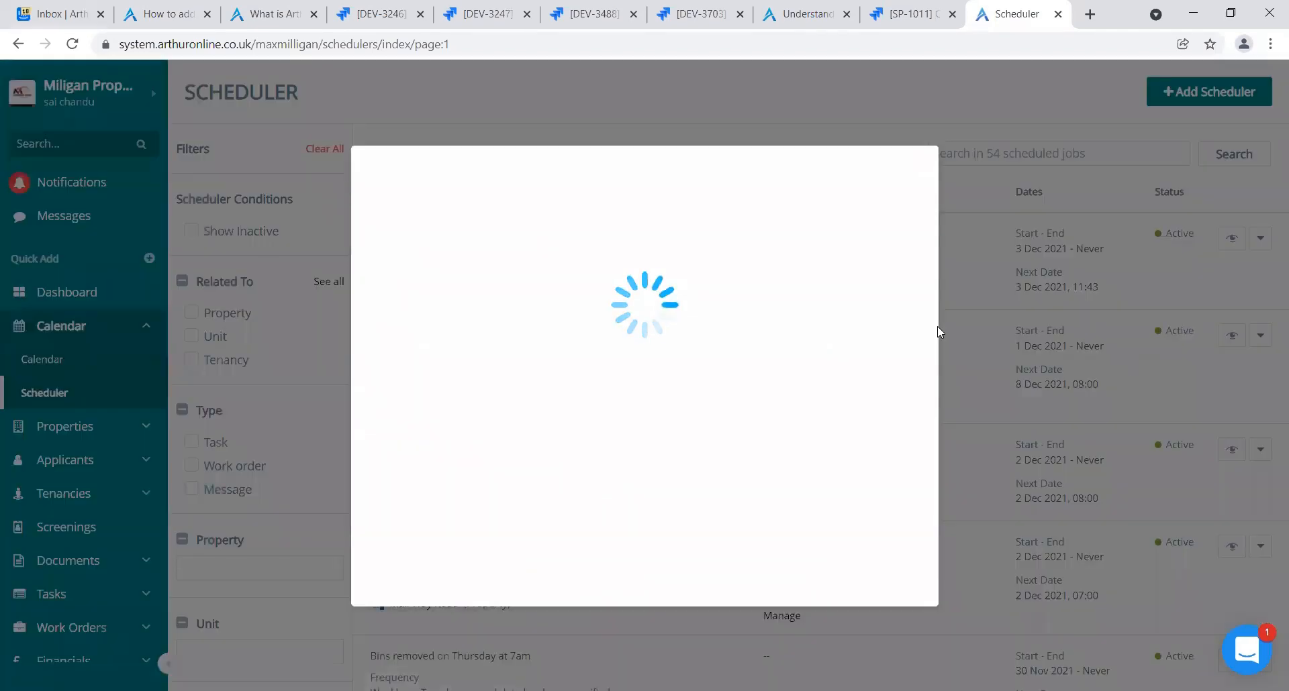
pyautogui.click(564, 240)
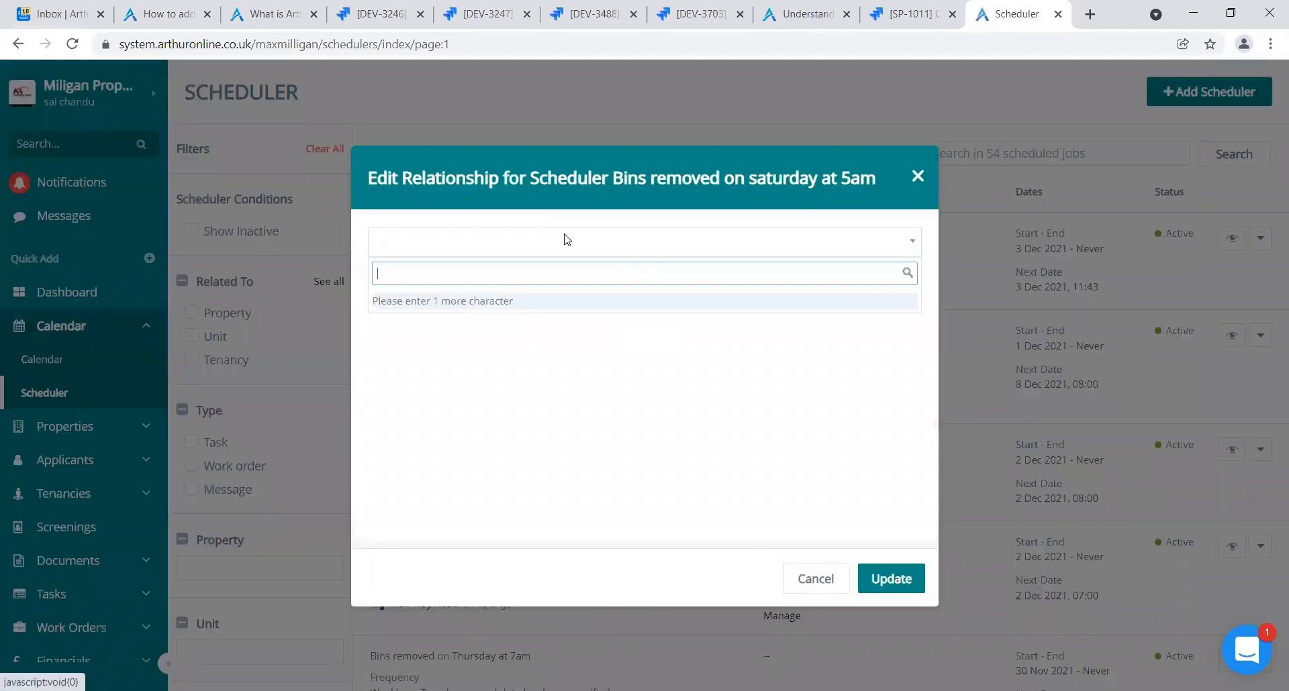
pyautogui.write('mai')
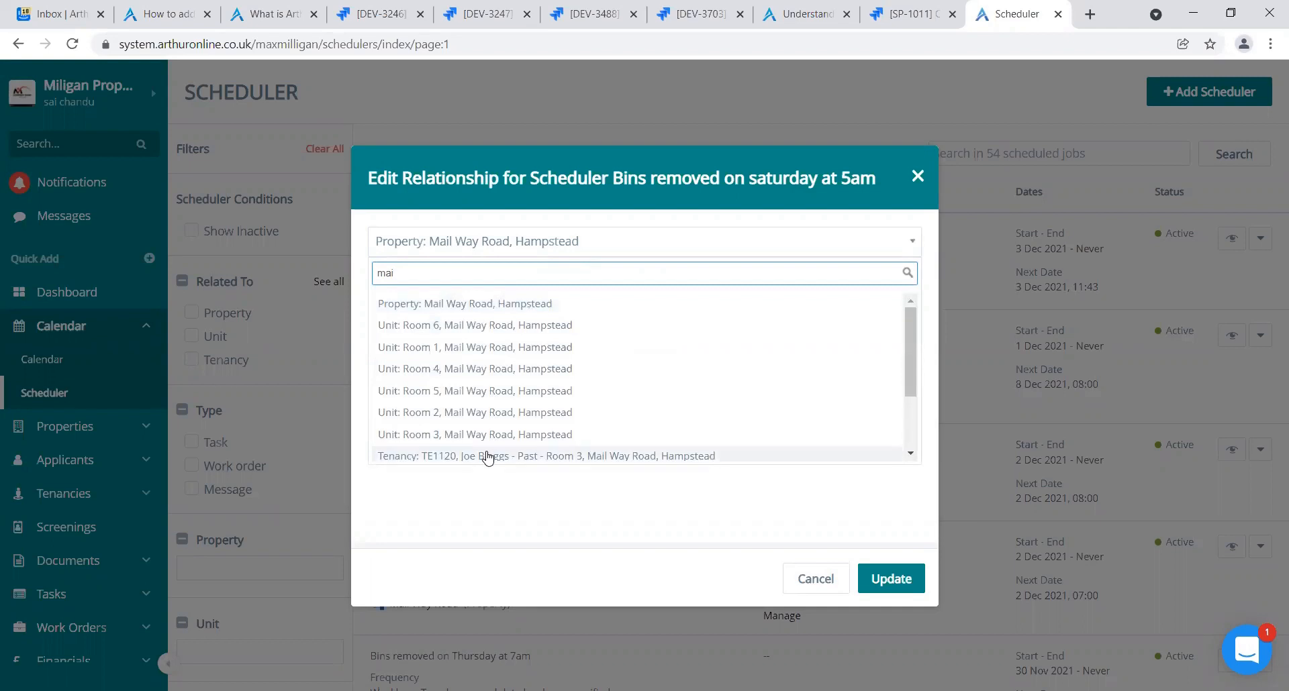
pyautogui.click(560, 506)
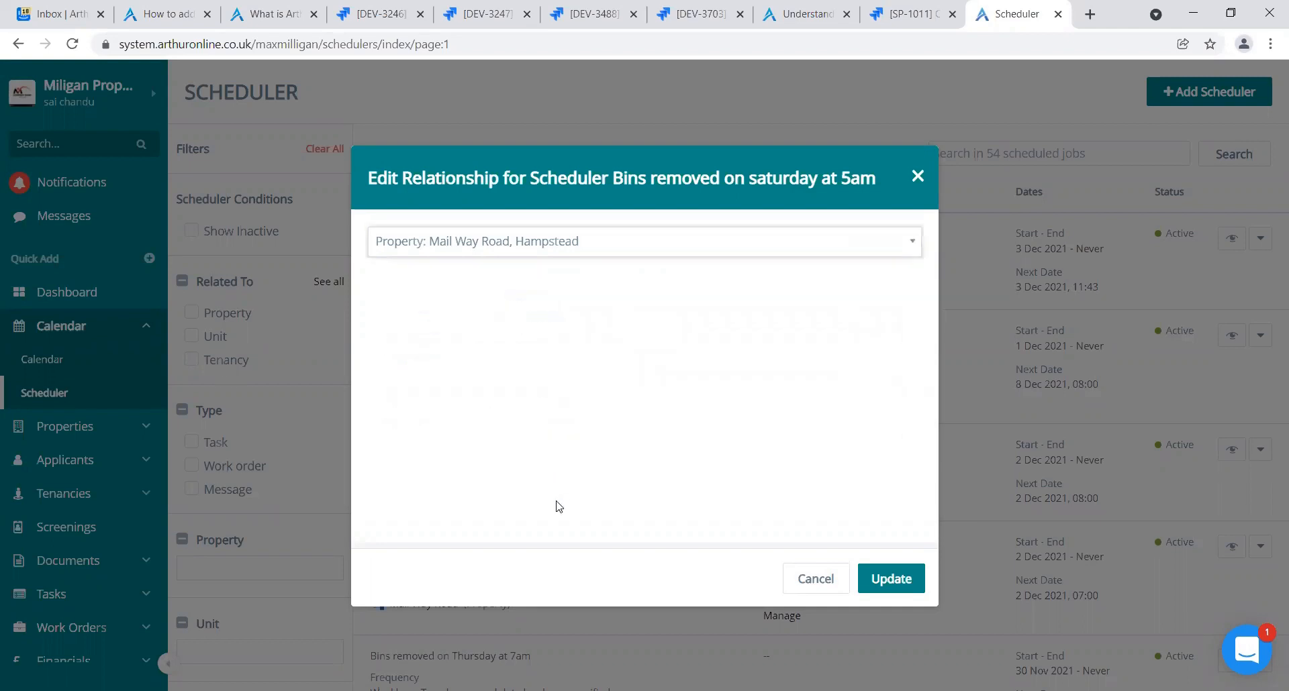
pyautogui.click(916, 178)
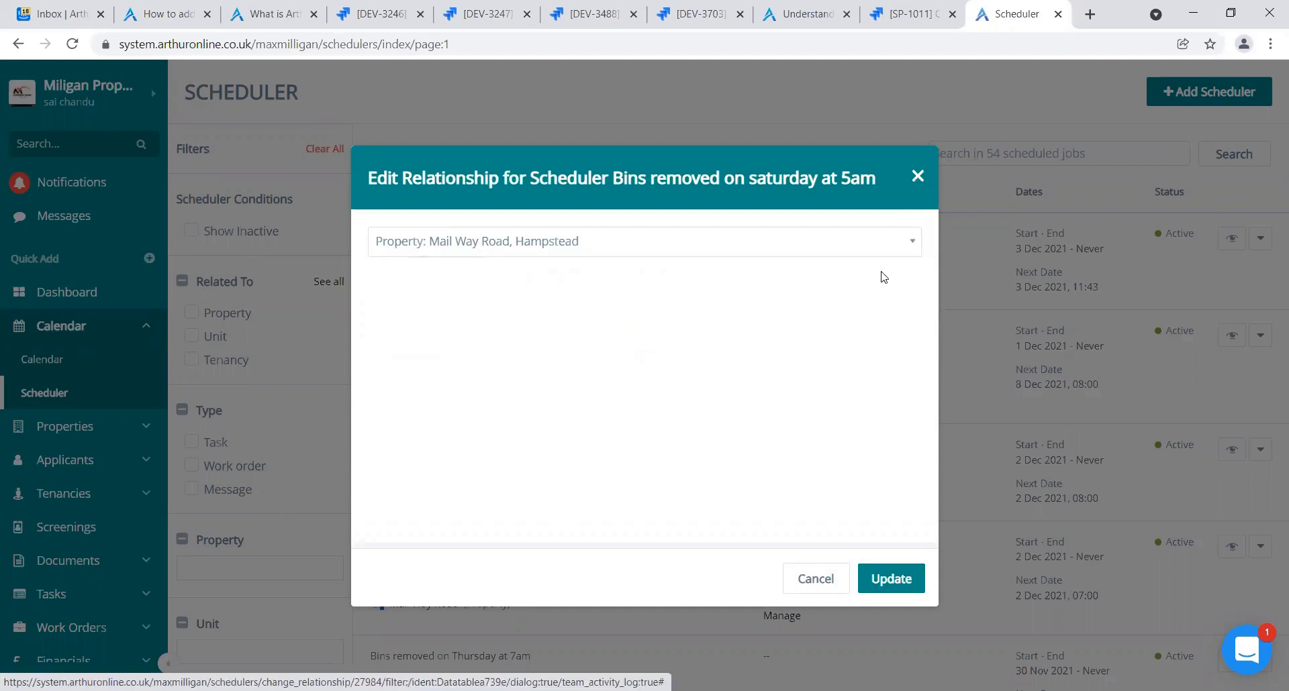
# View the existing actions of the "Bins removed on saturday at 5am" scheduler and close the list
pyautogui.click(1246, 241)
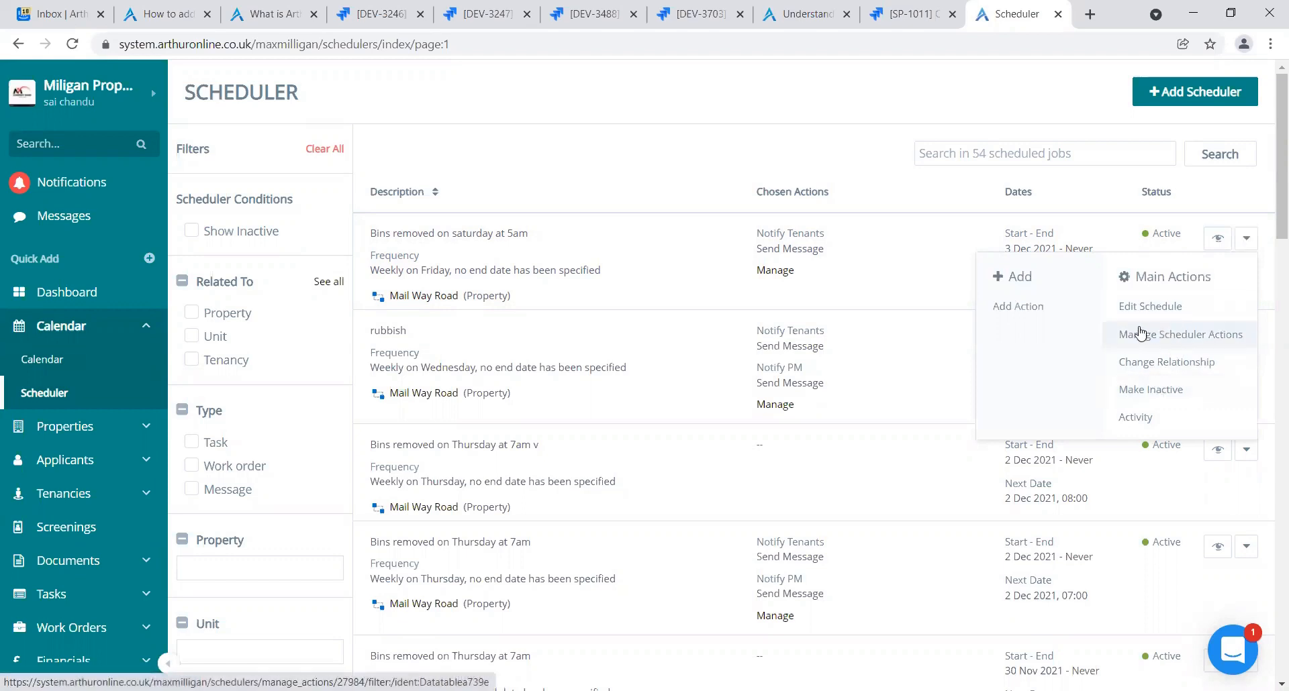
pyautogui.click(1181, 336)
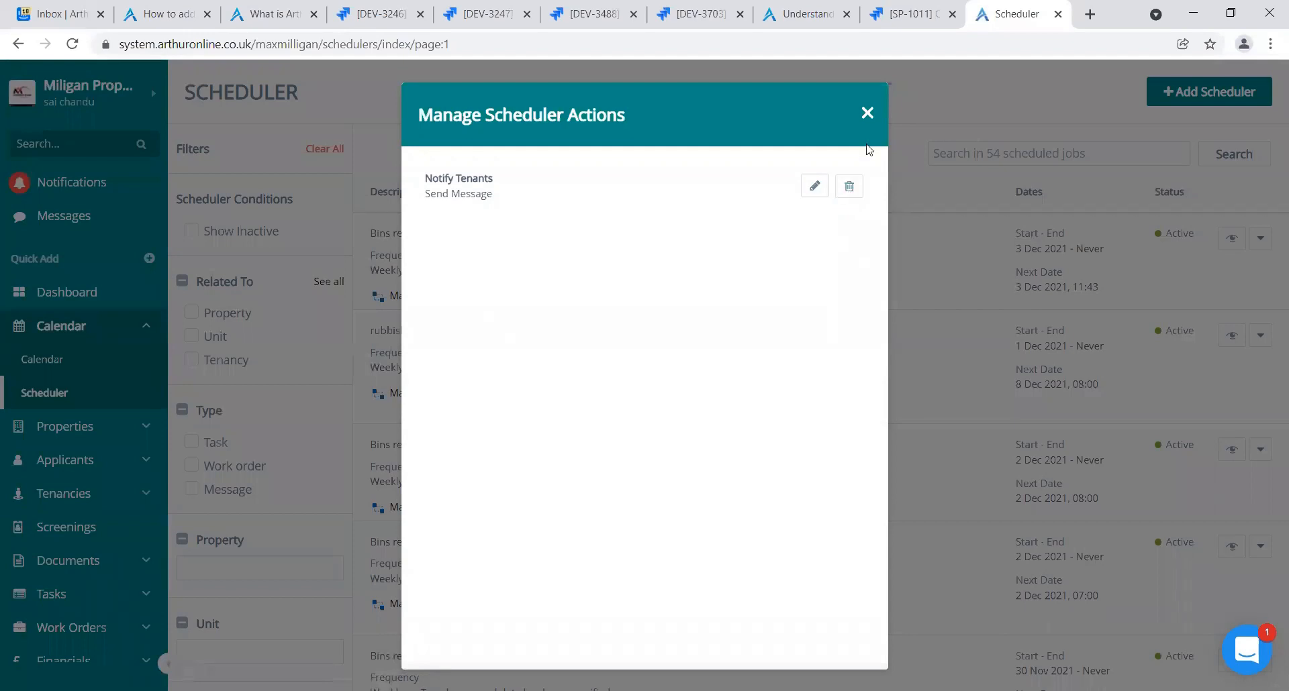
pyautogui.click(867, 112)
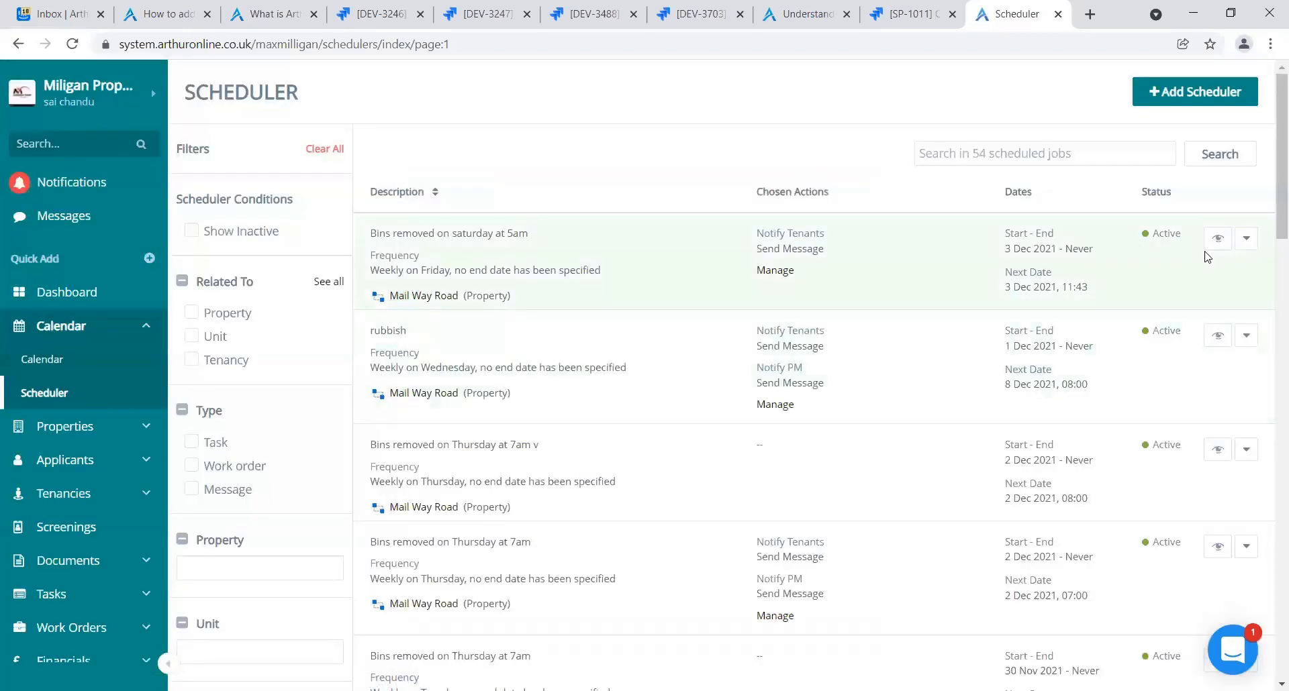
# Add a Send Message action named Notify PM to "Bins removed on saturday at 5am", addressed to Related Managers with subject "dsad" and body "da"
pyautogui.click(1245, 238)
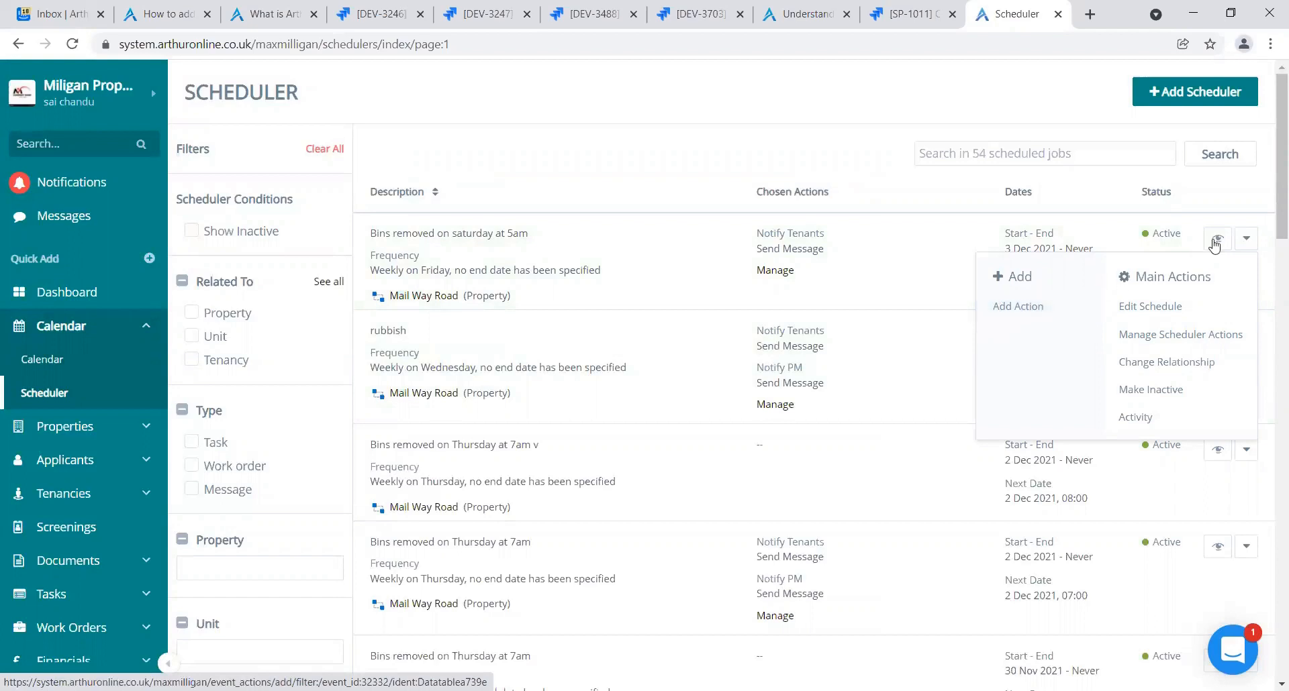
pyautogui.click(1007, 309)
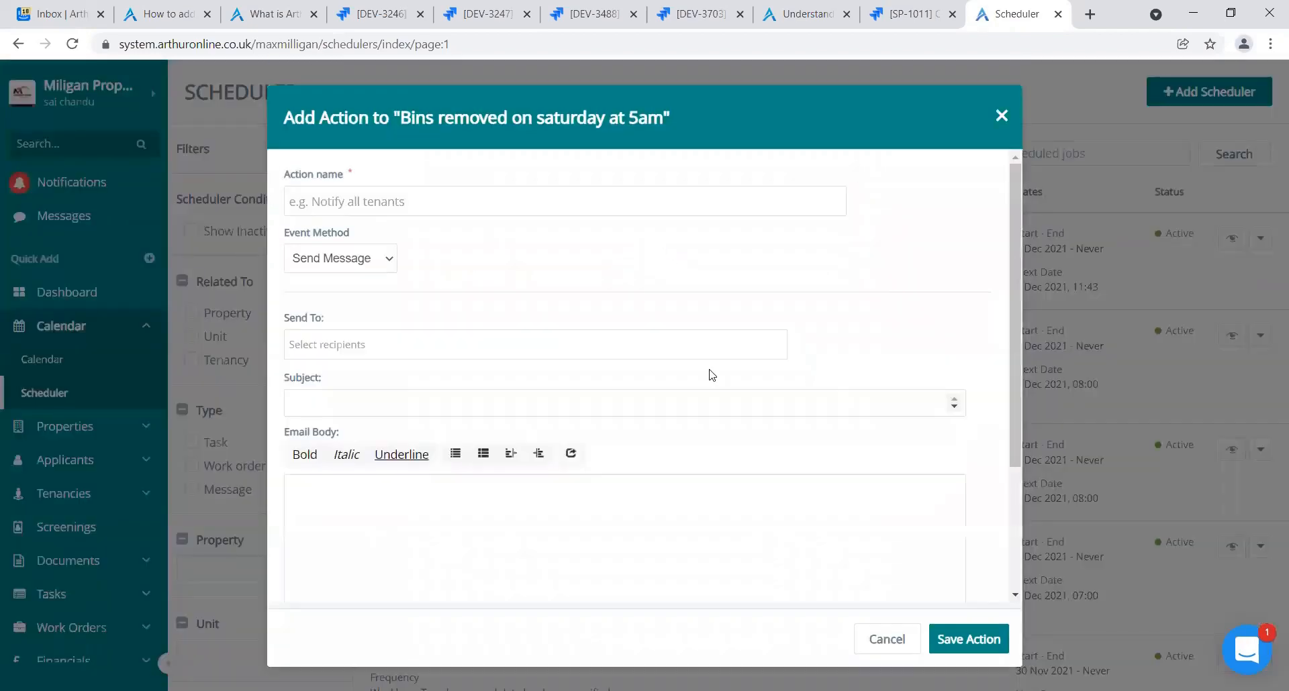
pyautogui.click(523, 206)
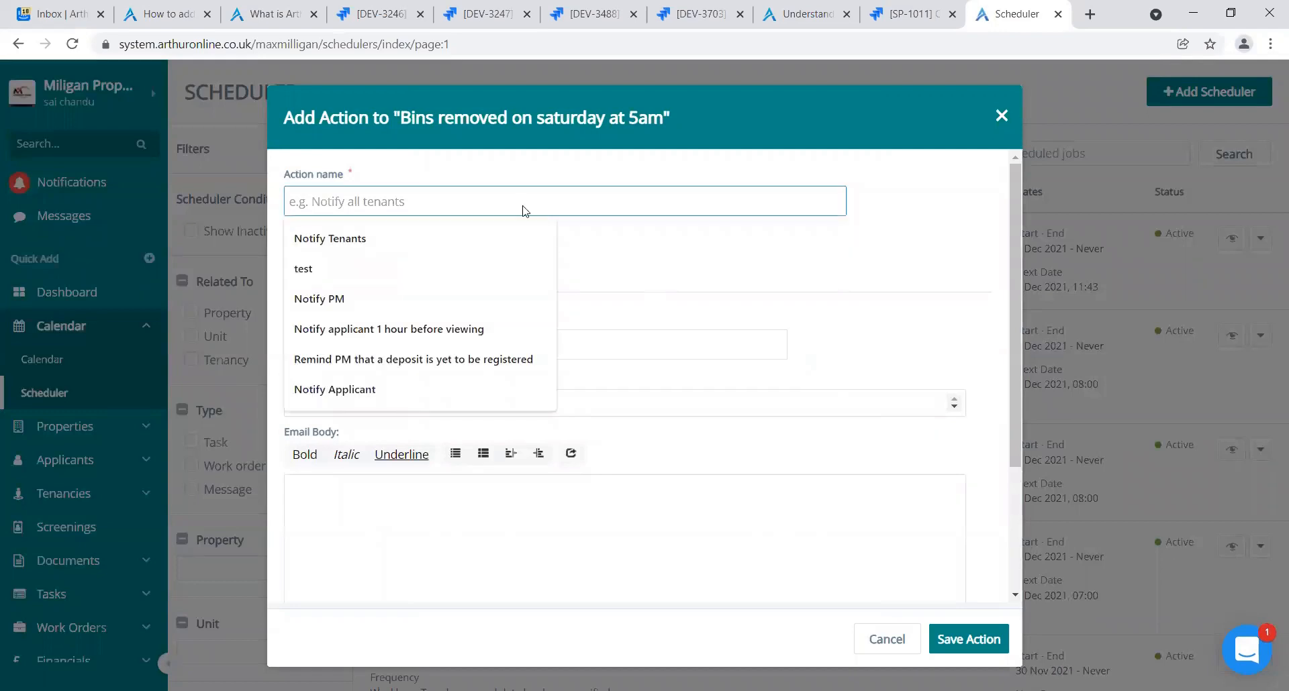
pyautogui.click(393, 305)
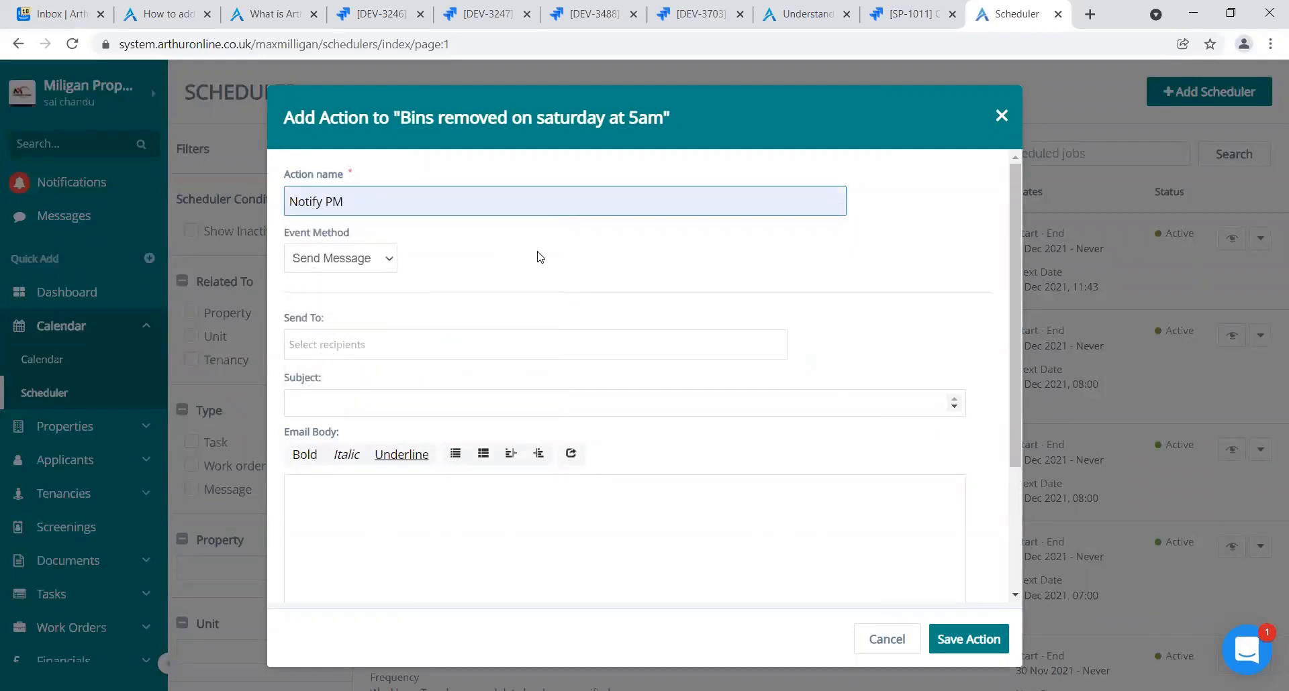
pyautogui.click(411, 357)
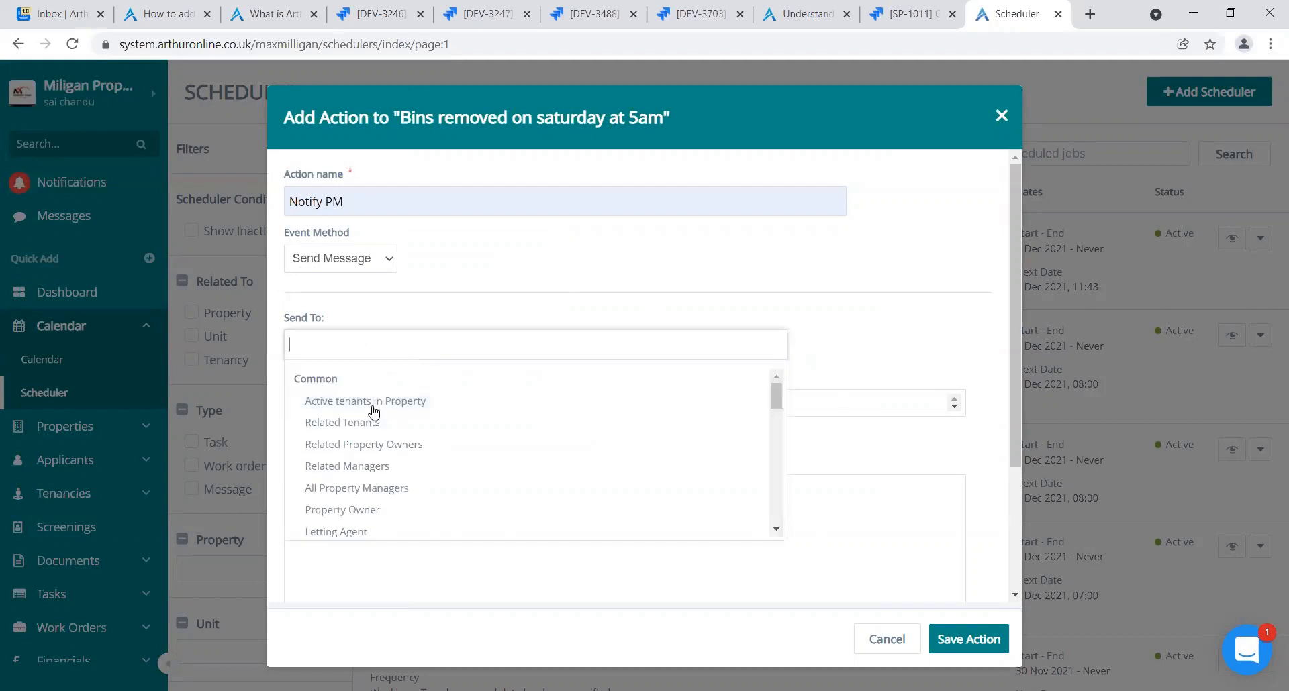
pyautogui.click(379, 467)
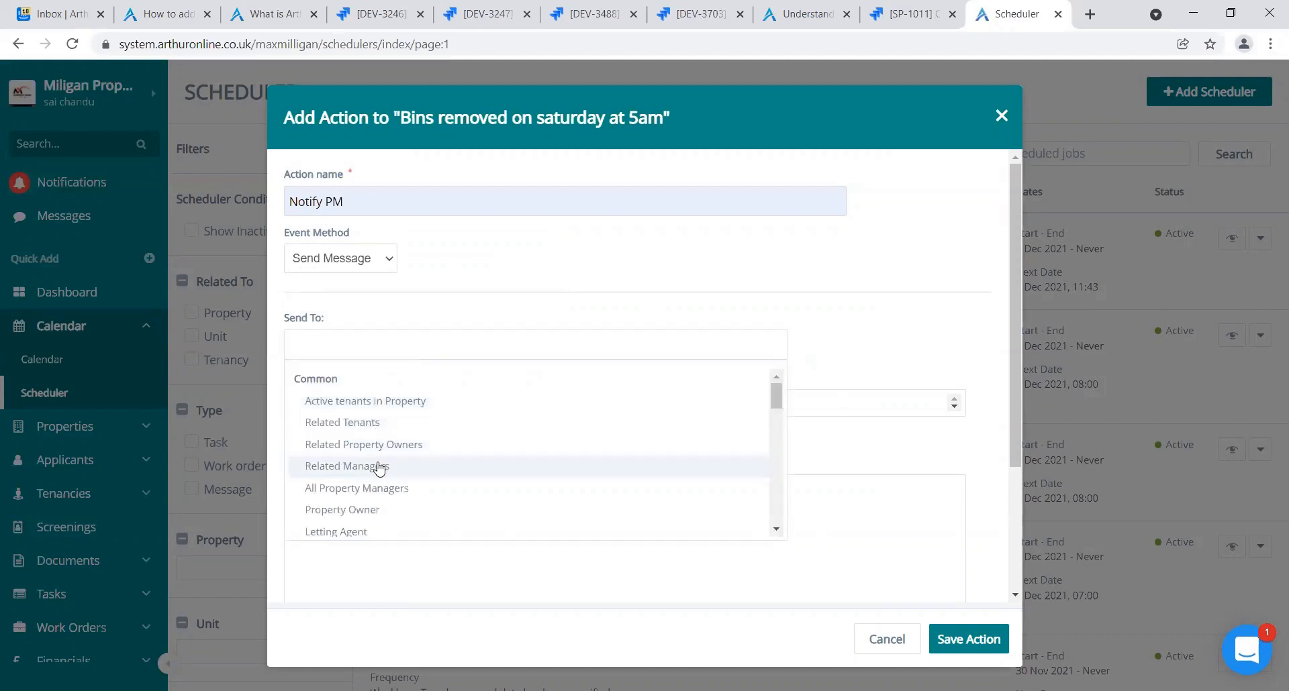
pyautogui.click(424, 398)
pyautogui.write('dsad')
pyautogui.write('da')
pyautogui.click(962, 640)
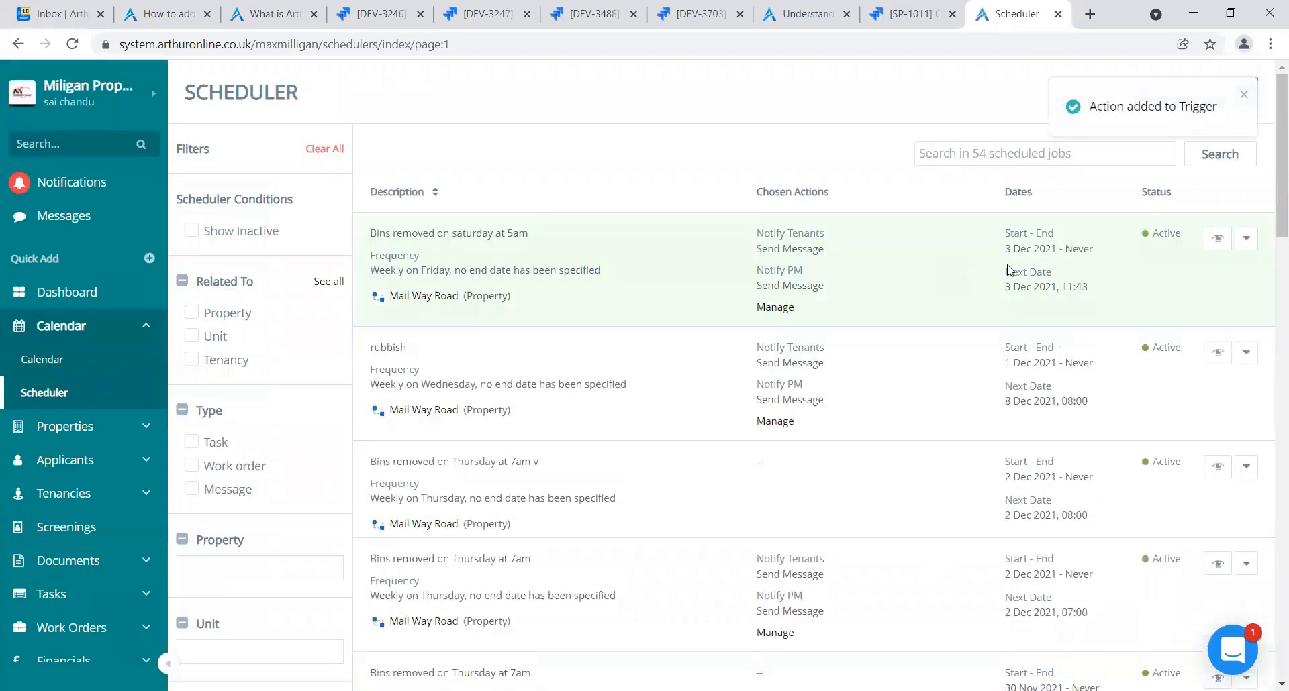
# Delete the Notify PM action from the "Bins removed on saturday at 5am" scheduler and close the action manager
pyautogui.click(1245, 247)
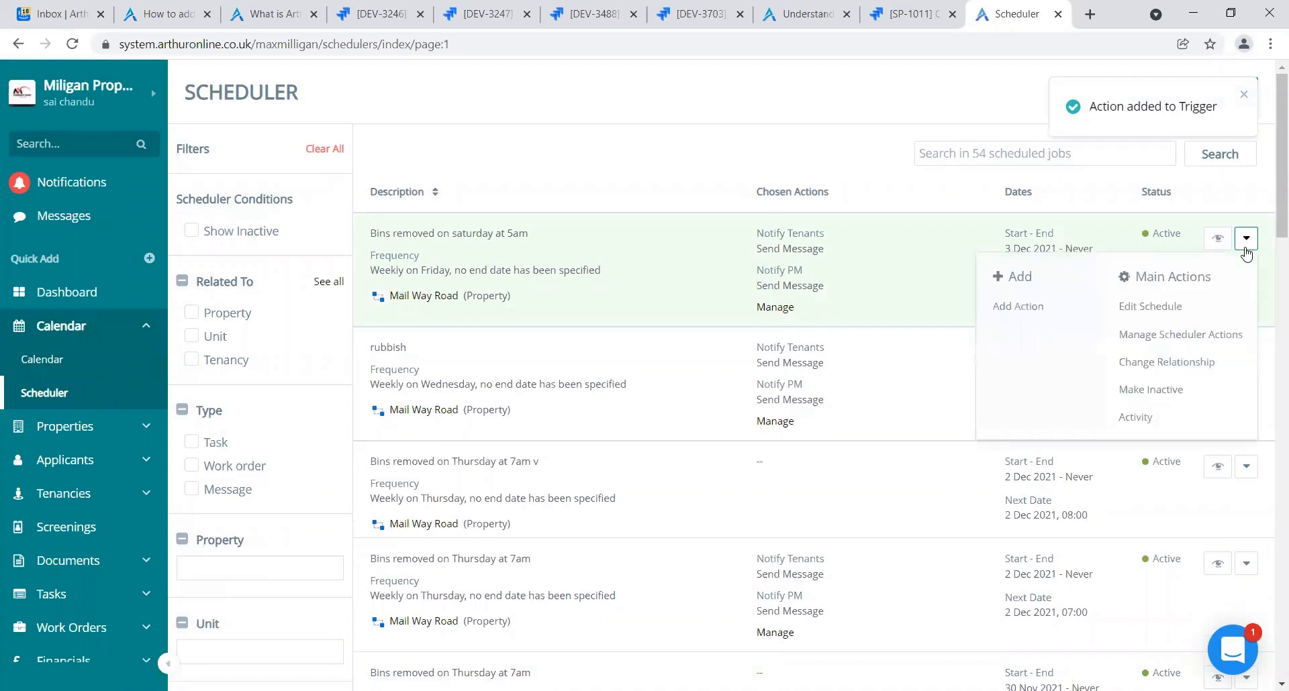
pyautogui.click(1181, 338)
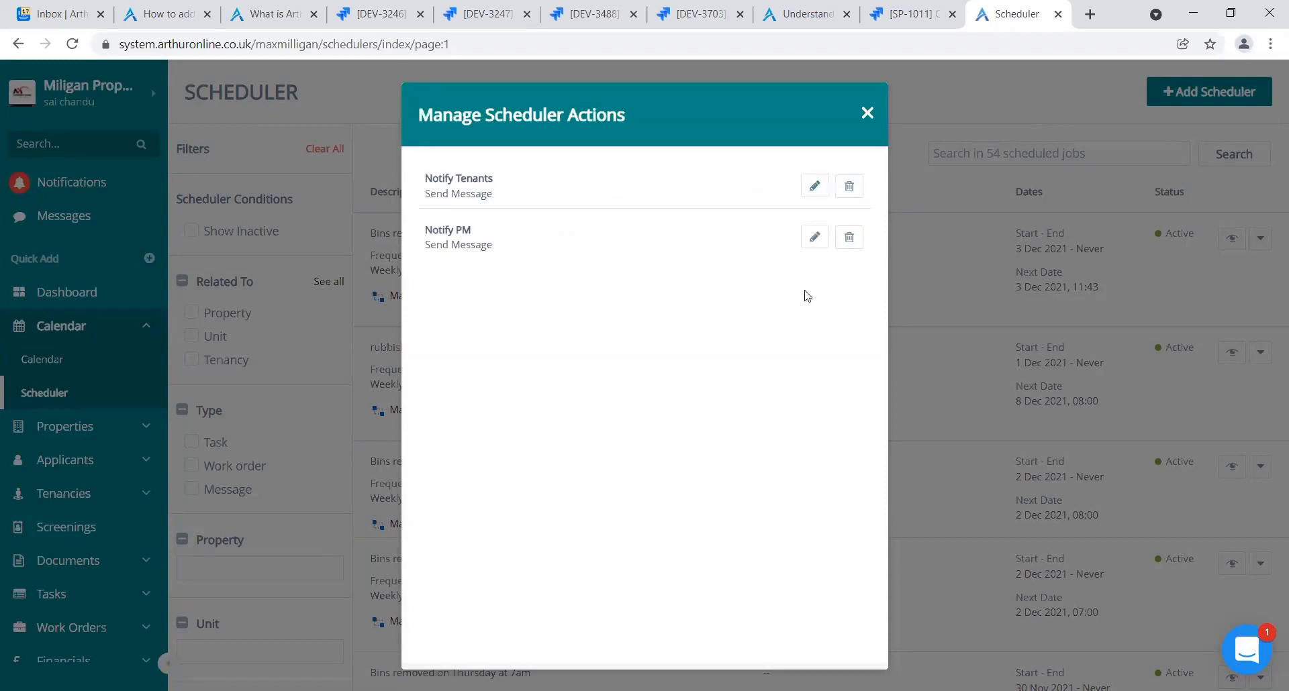
pyautogui.click(849, 239)
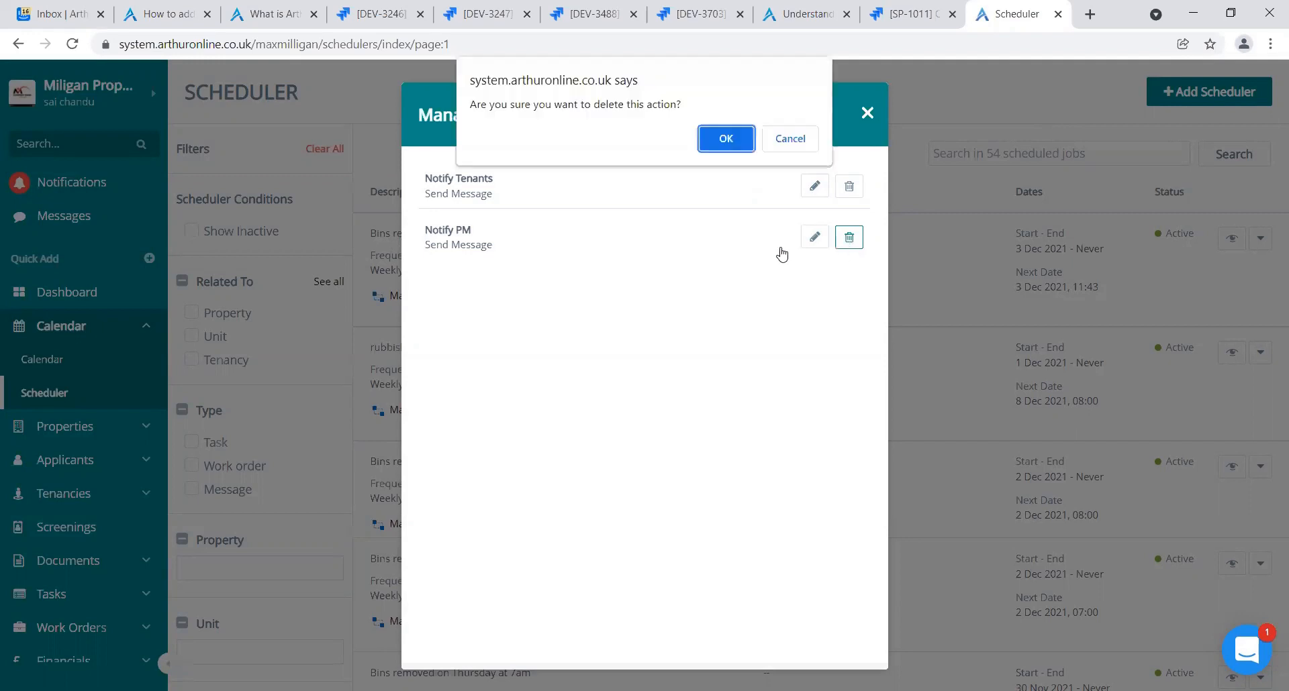
pyautogui.click(726, 139)
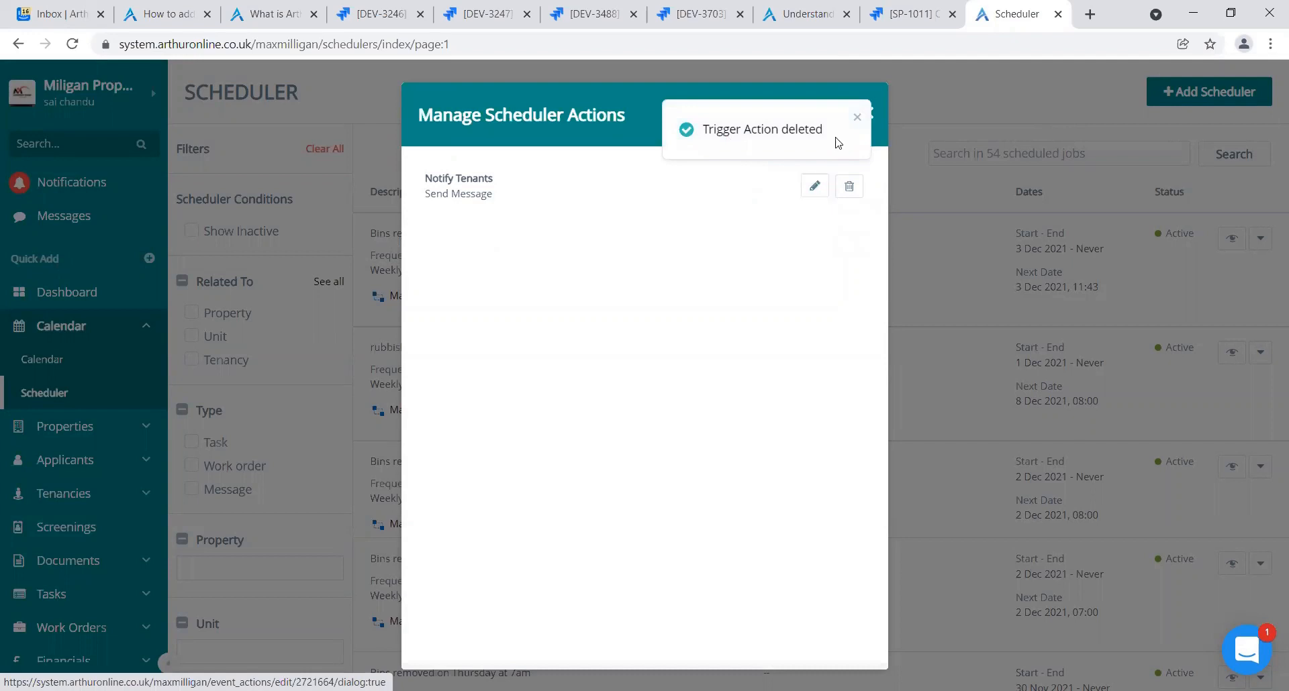
pyautogui.click(871, 113)
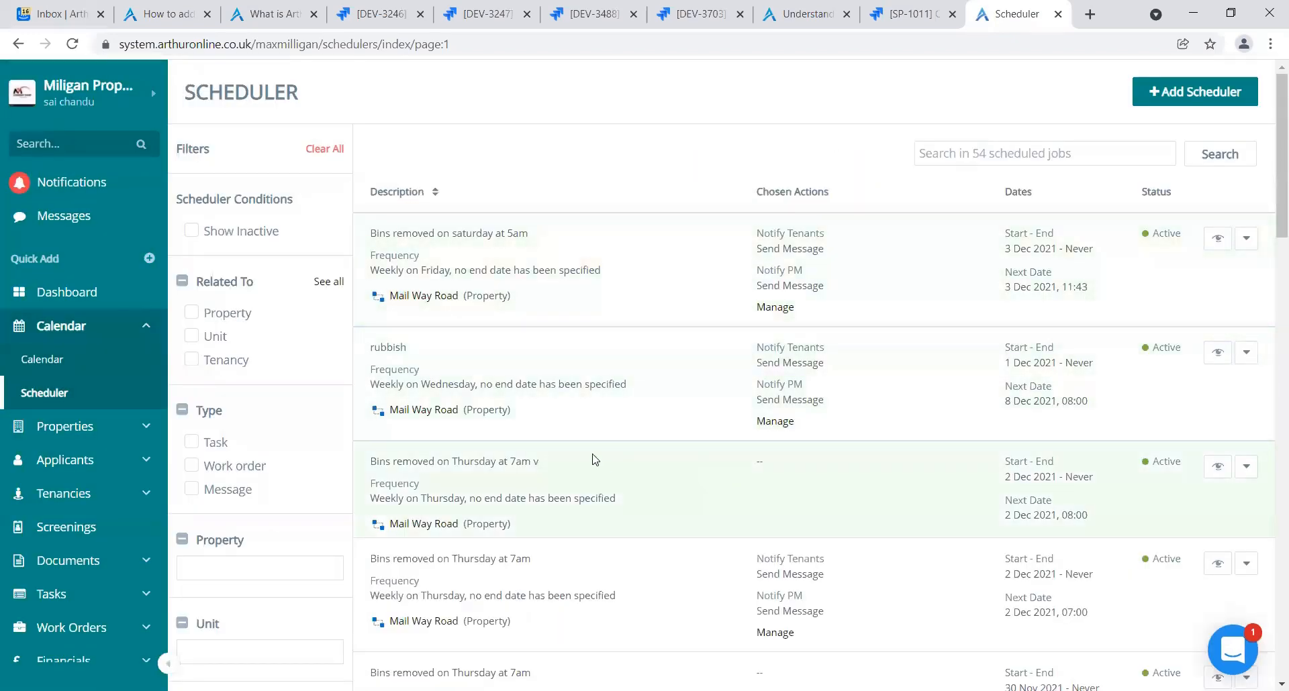
pyautogui.click(1244, 239)
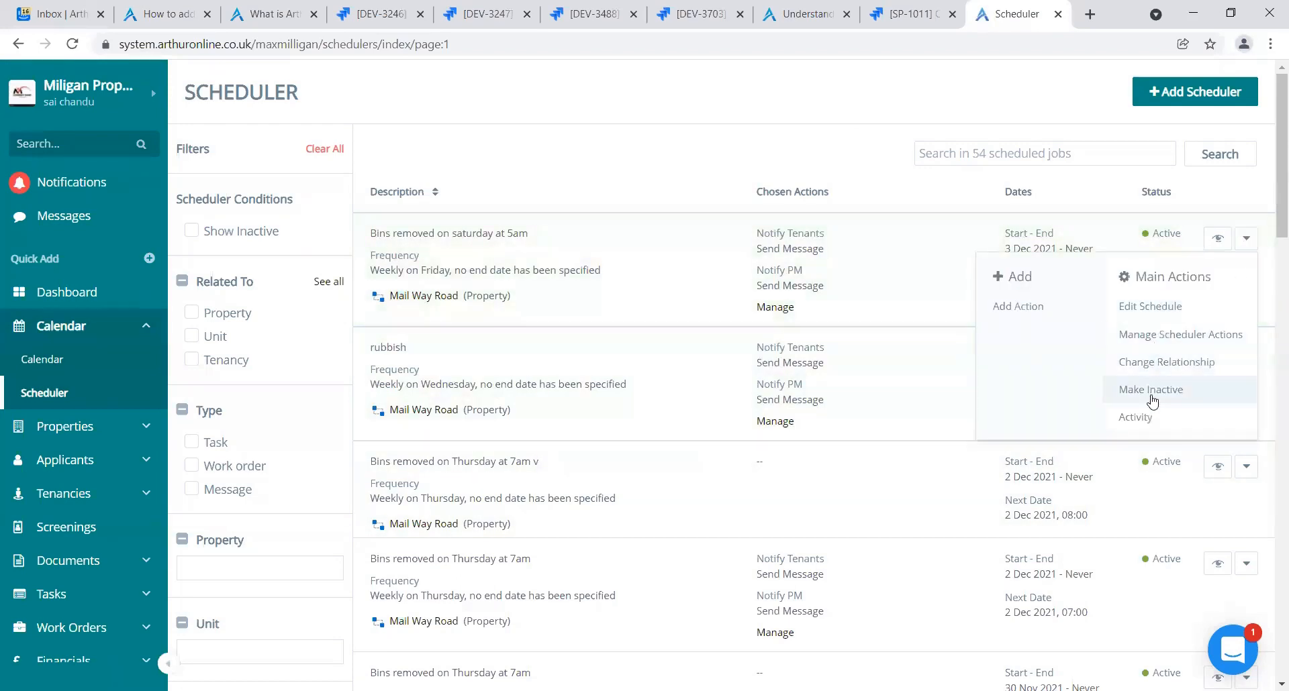
pyautogui.click(1245, 240)
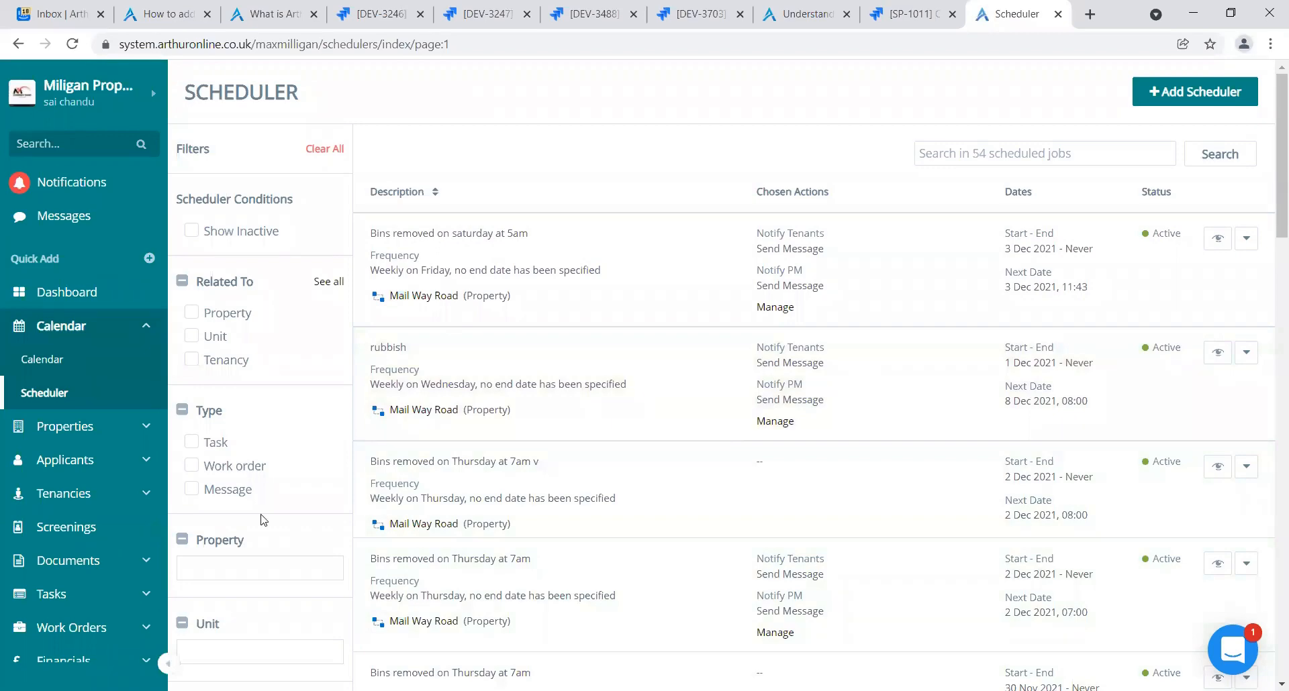
pyautogui.hotkey('alt', 'Tab')
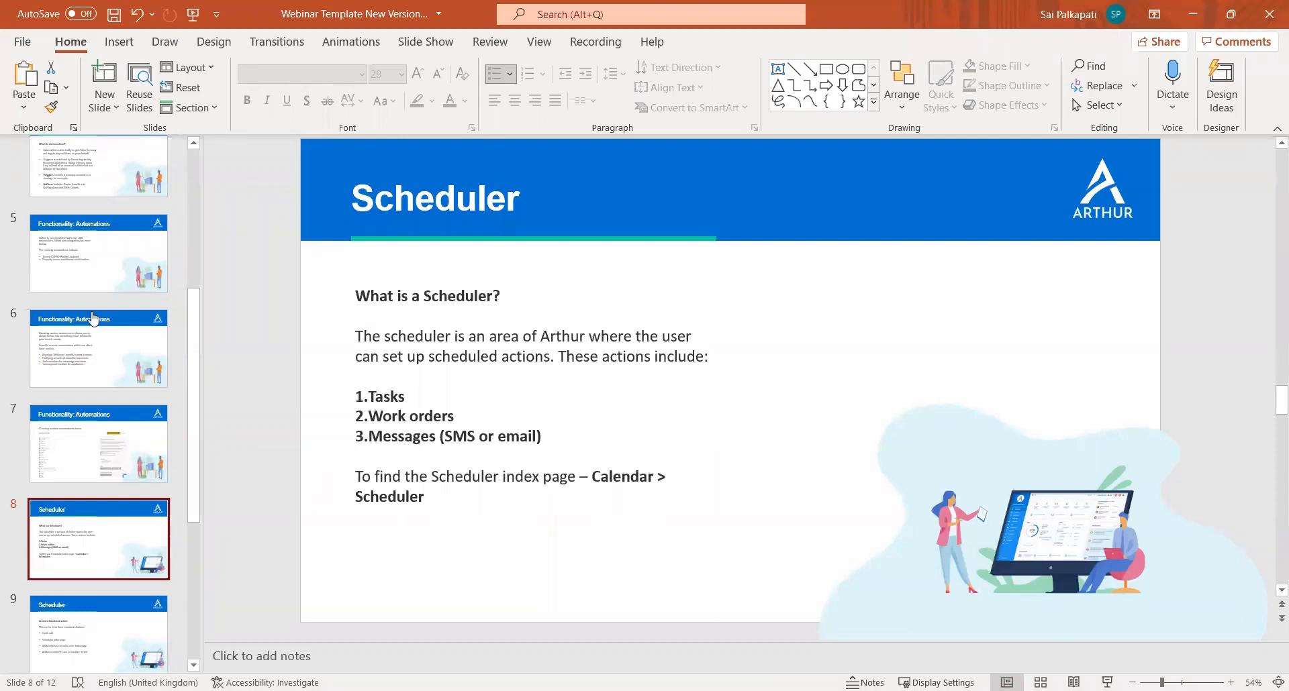
pyautogui.hotkey('alt', 'Tab')
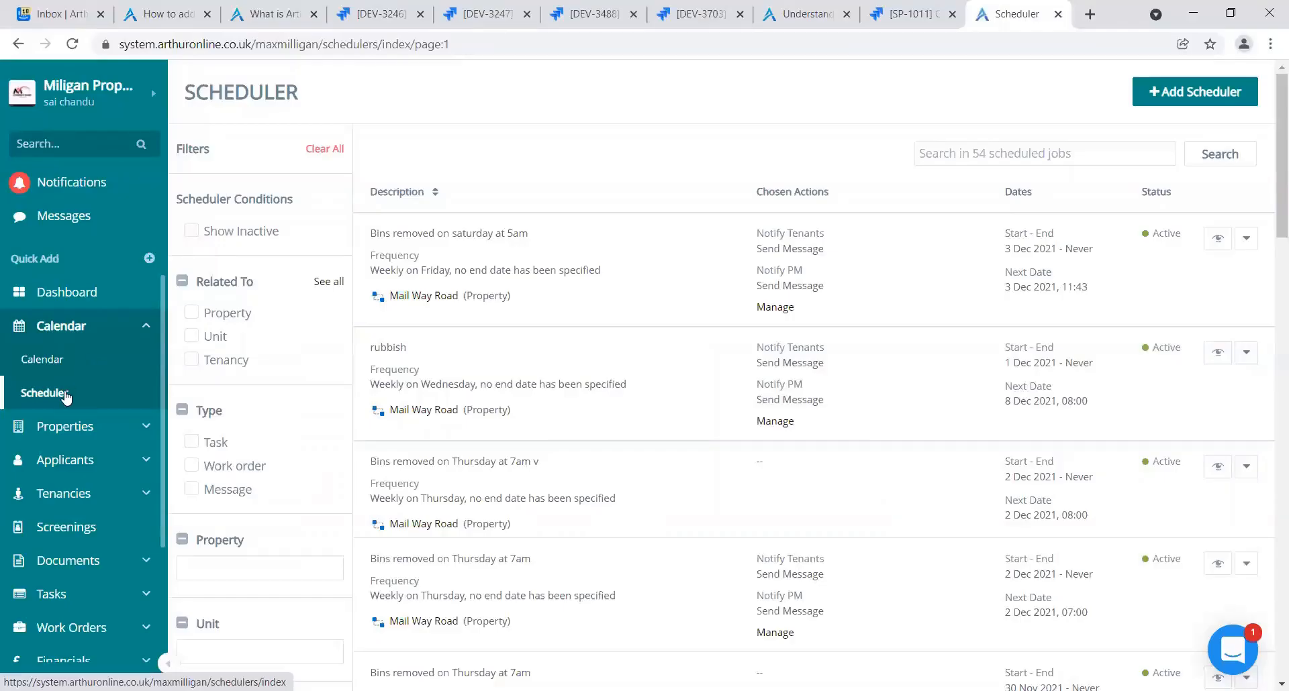
# View the December 2021 calendar and the record types offered by Quick Add
pyautogui.click(139, 327)
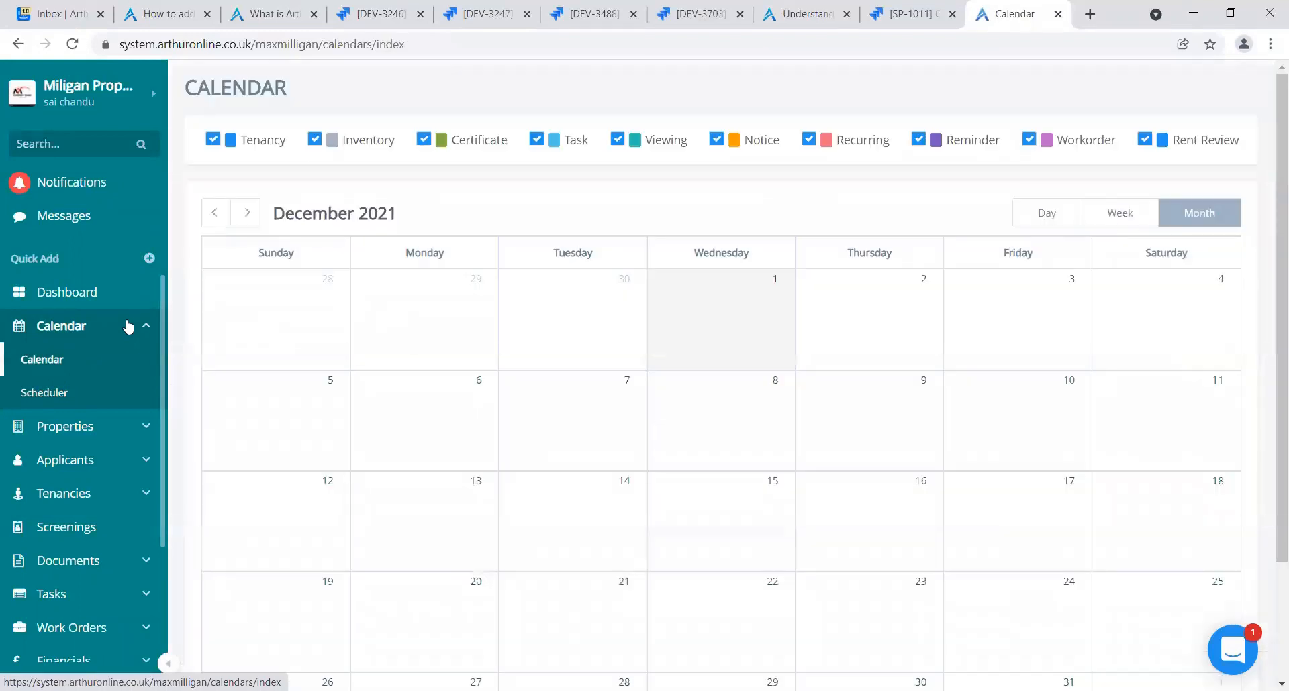
pyautogui.click(140, 327)
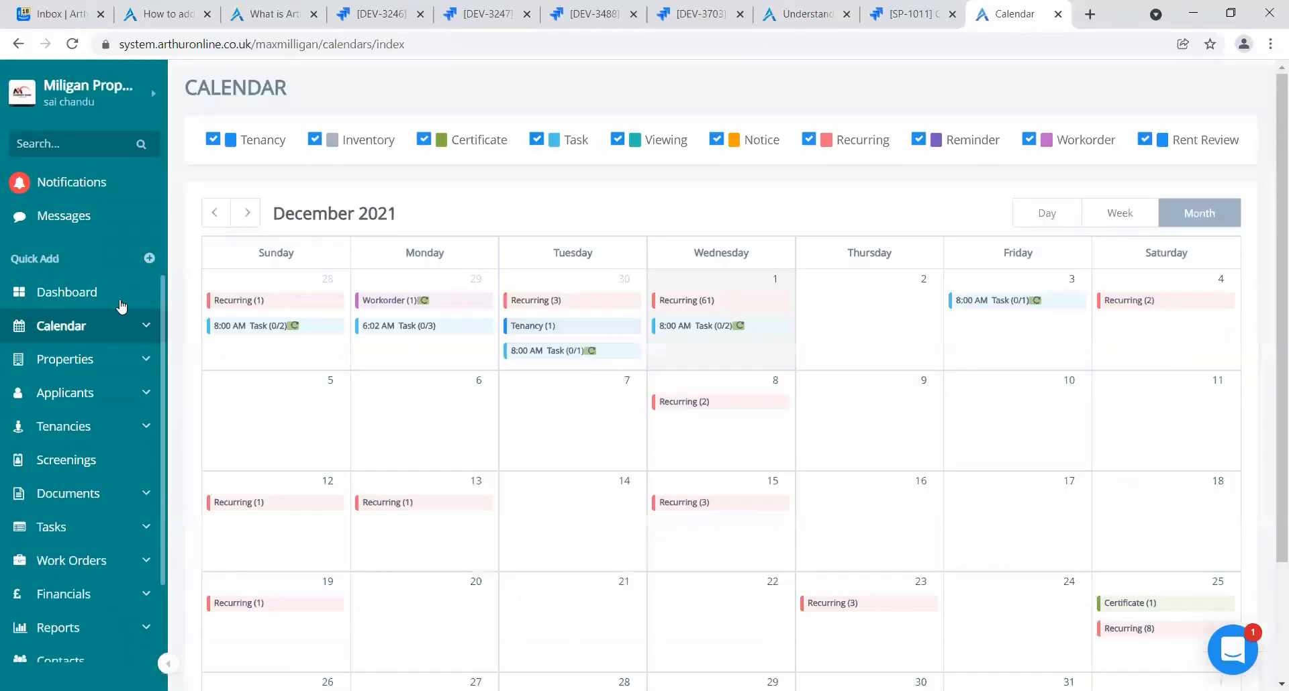
pyautogui.click(149, 259)
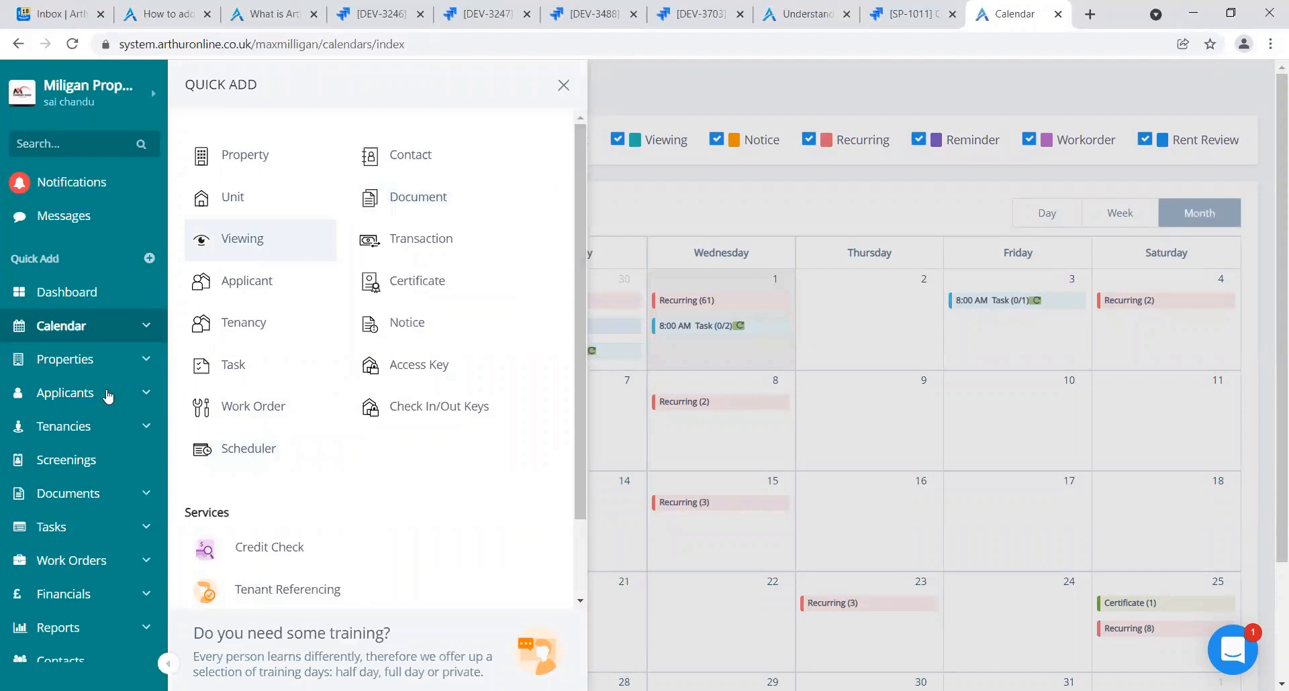
pyautogui.click(125, 359)
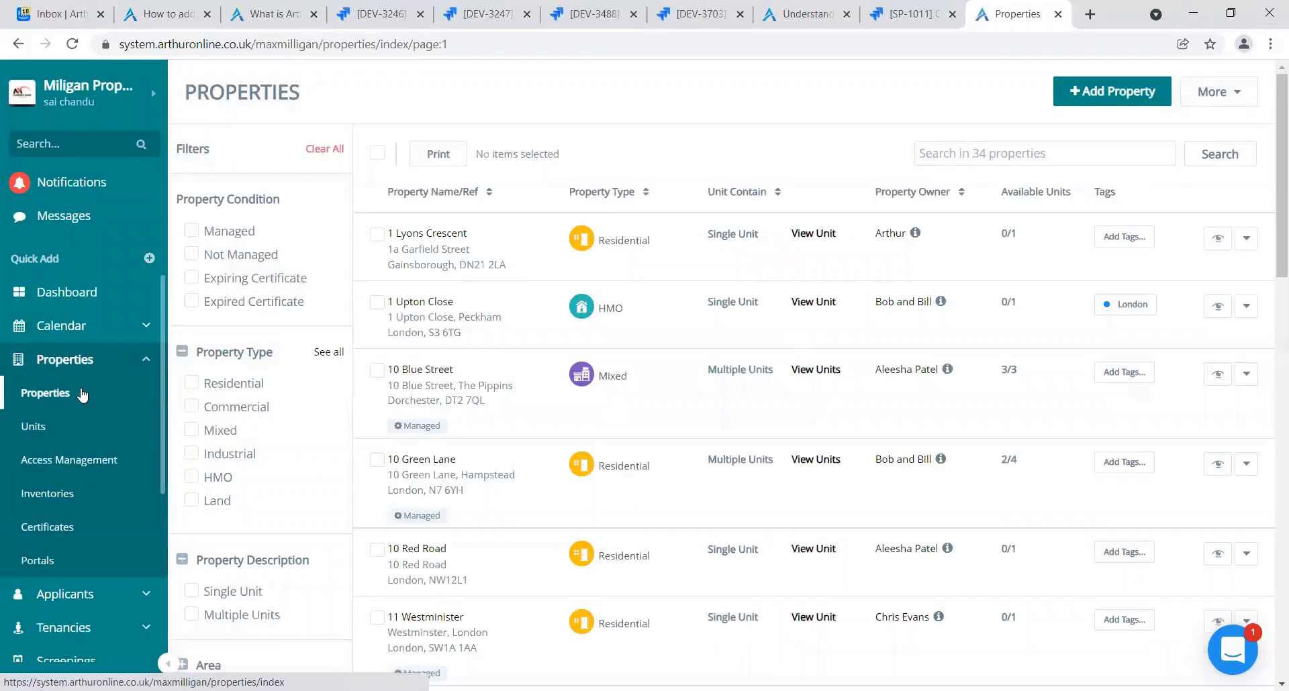
pyautogui.click(442, 243)
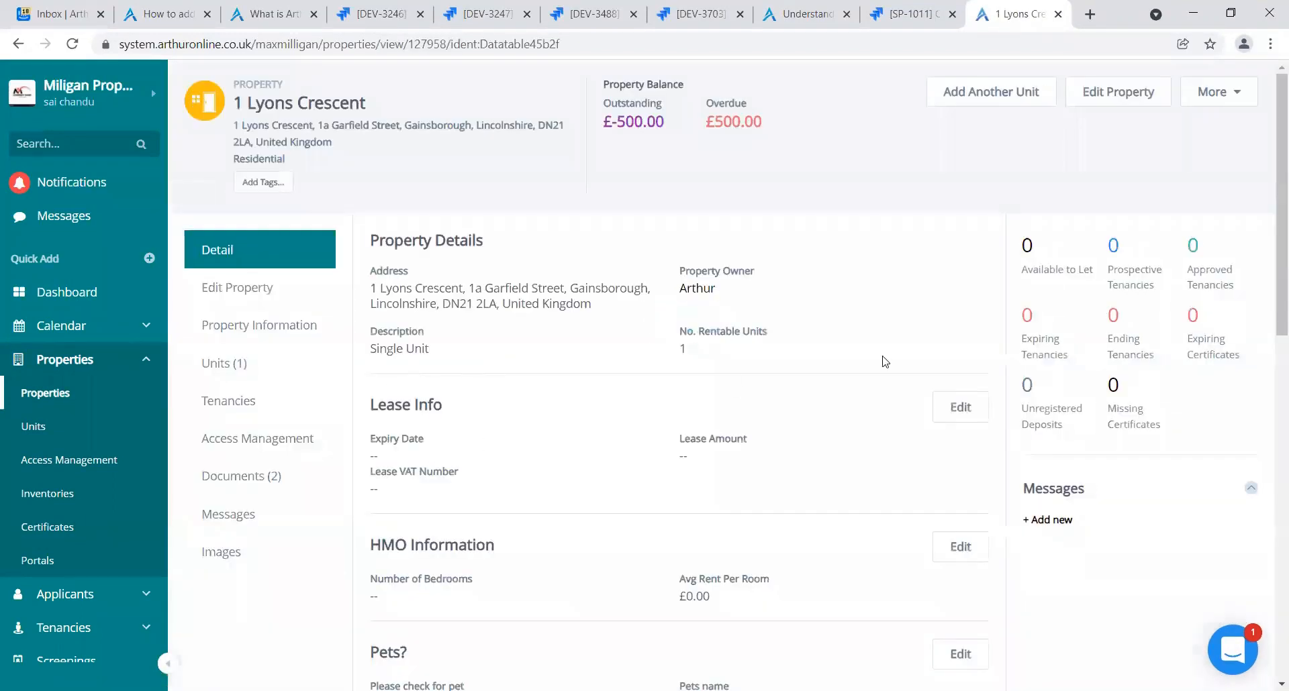
pyautogui.click(1225, 104)
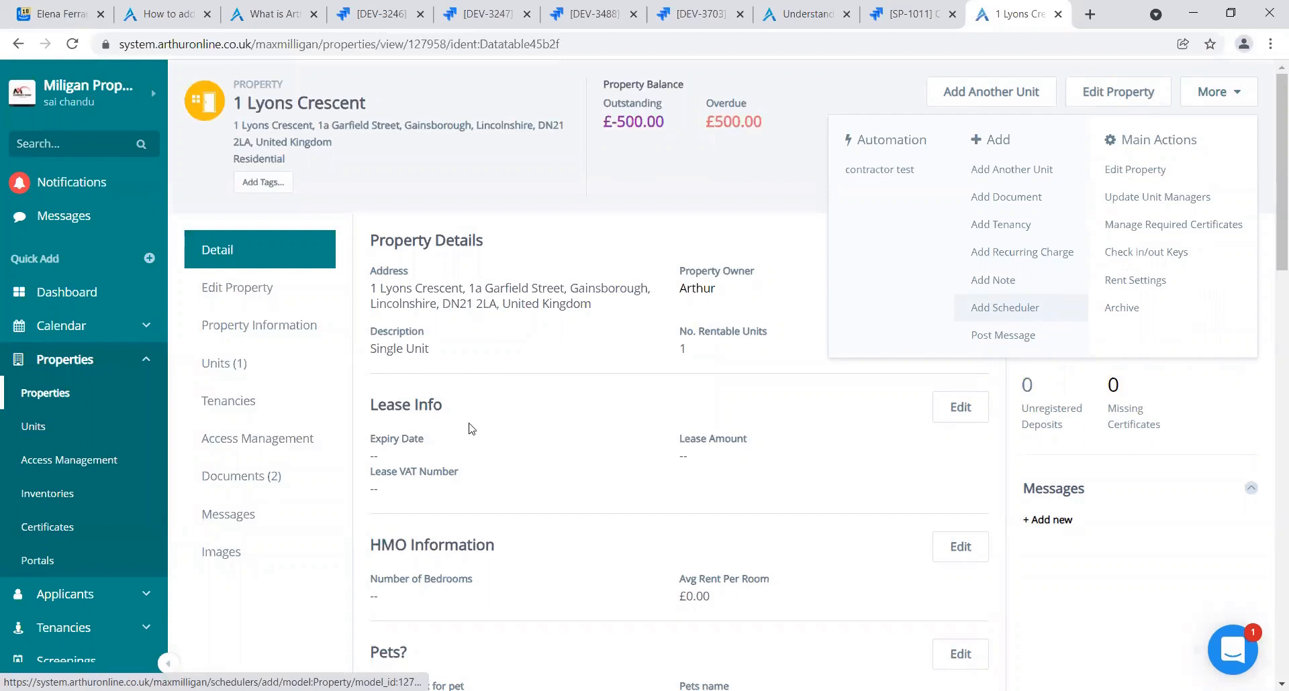
pyautogui.click(147, 364)
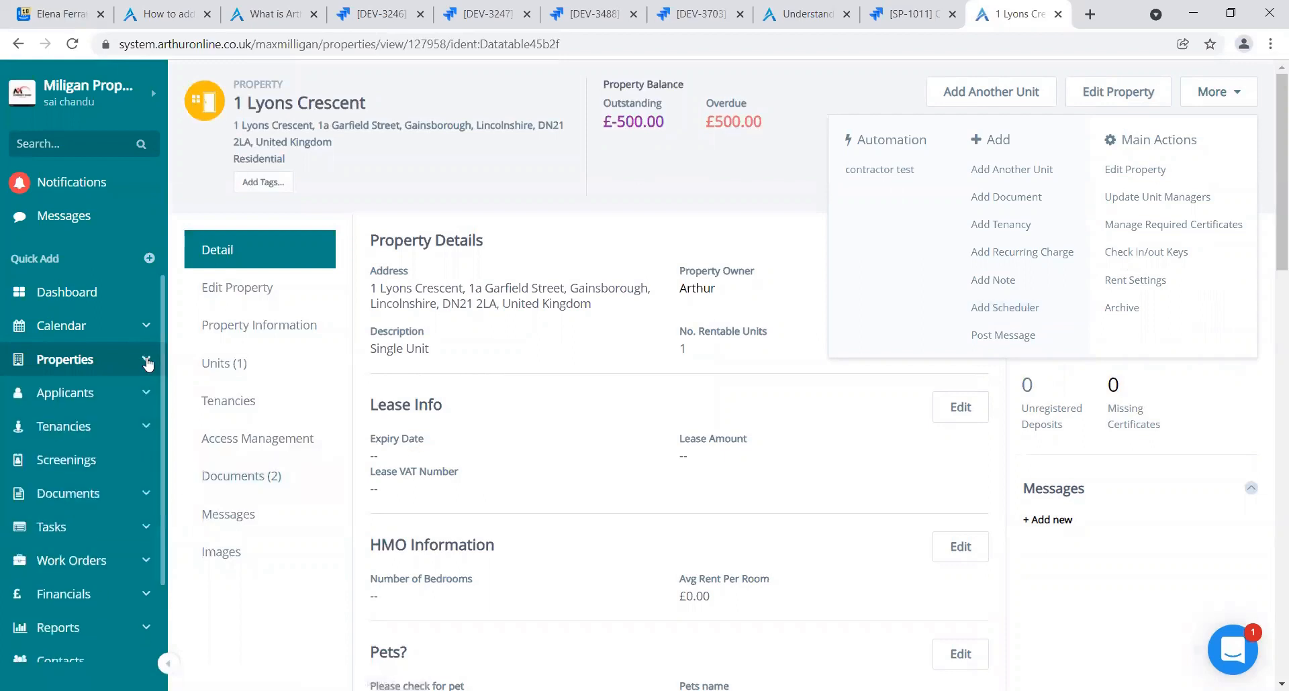
# View the Create Scheduler option available from the task list and from the work order list
pyautogui.click(111, 534)
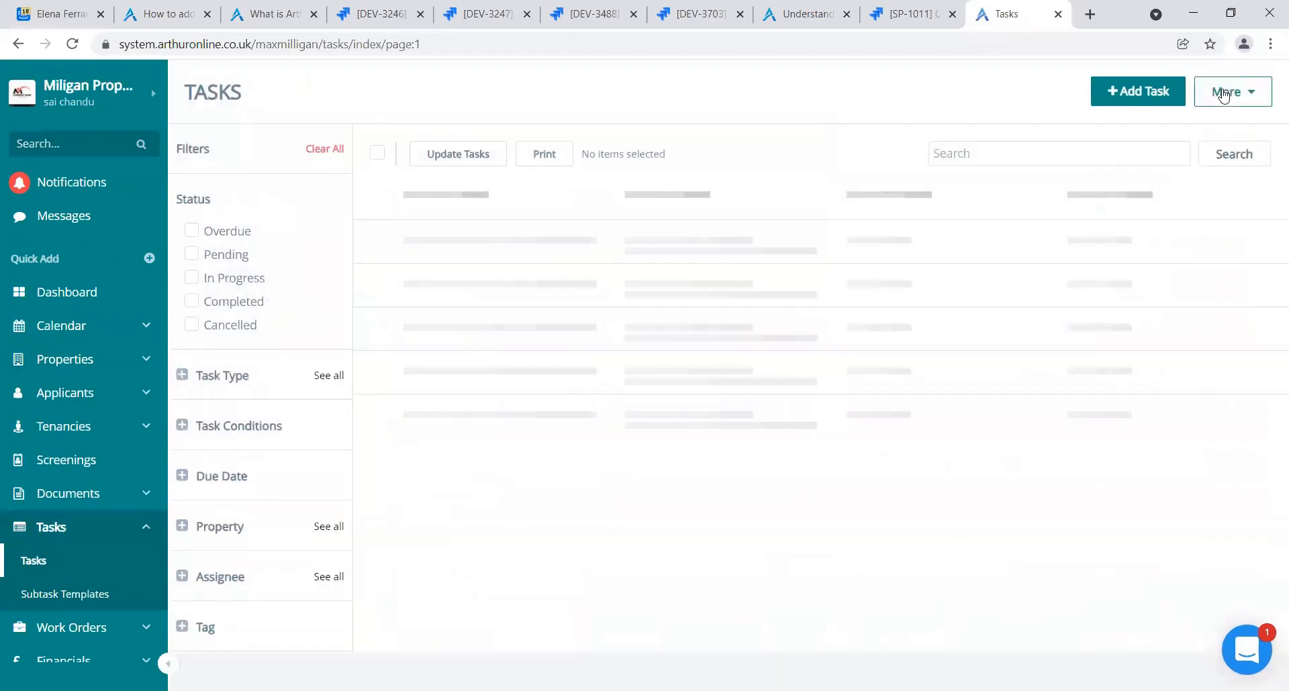
pyautogui.click(1223, 95)
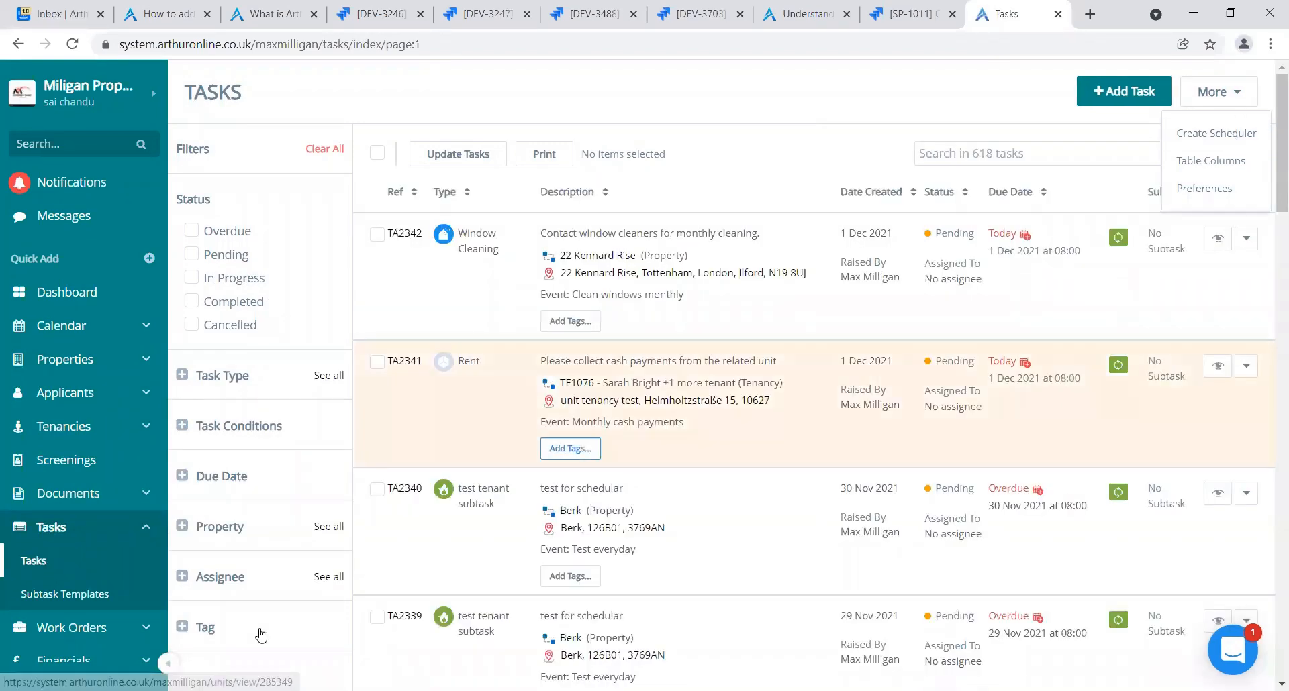
pyautogui.click(138, 632)
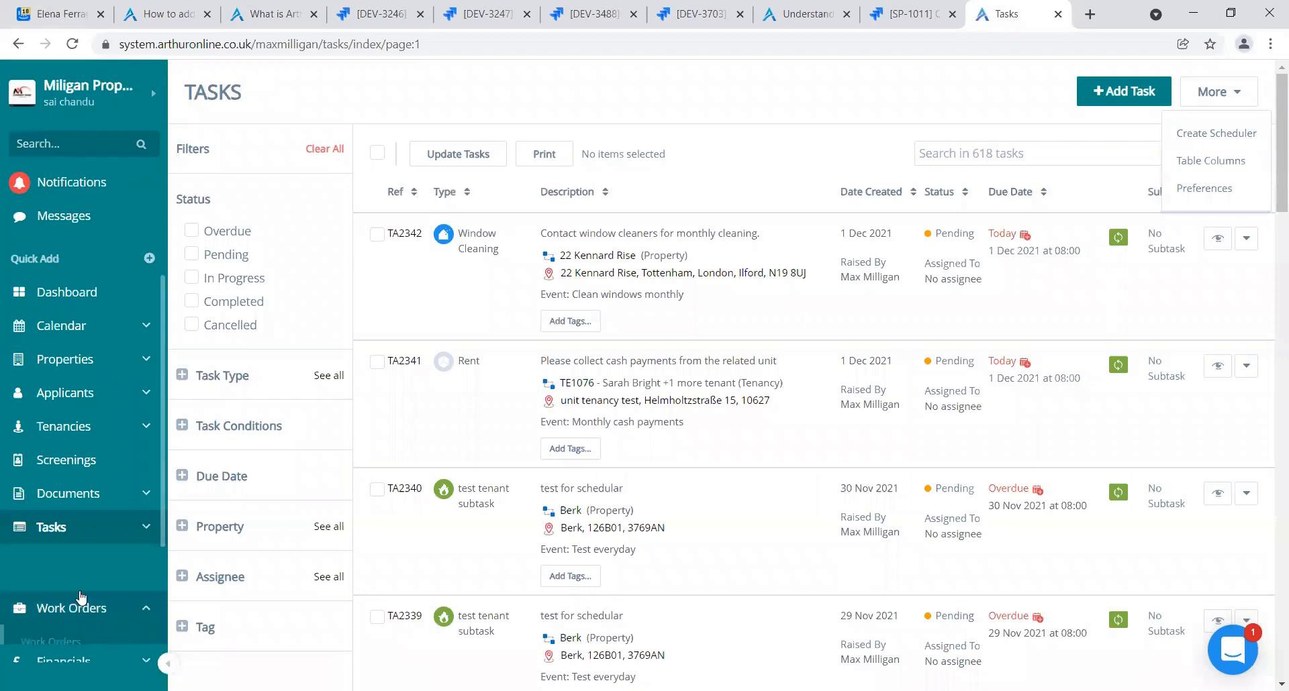
pyautogui.click(76, 594)
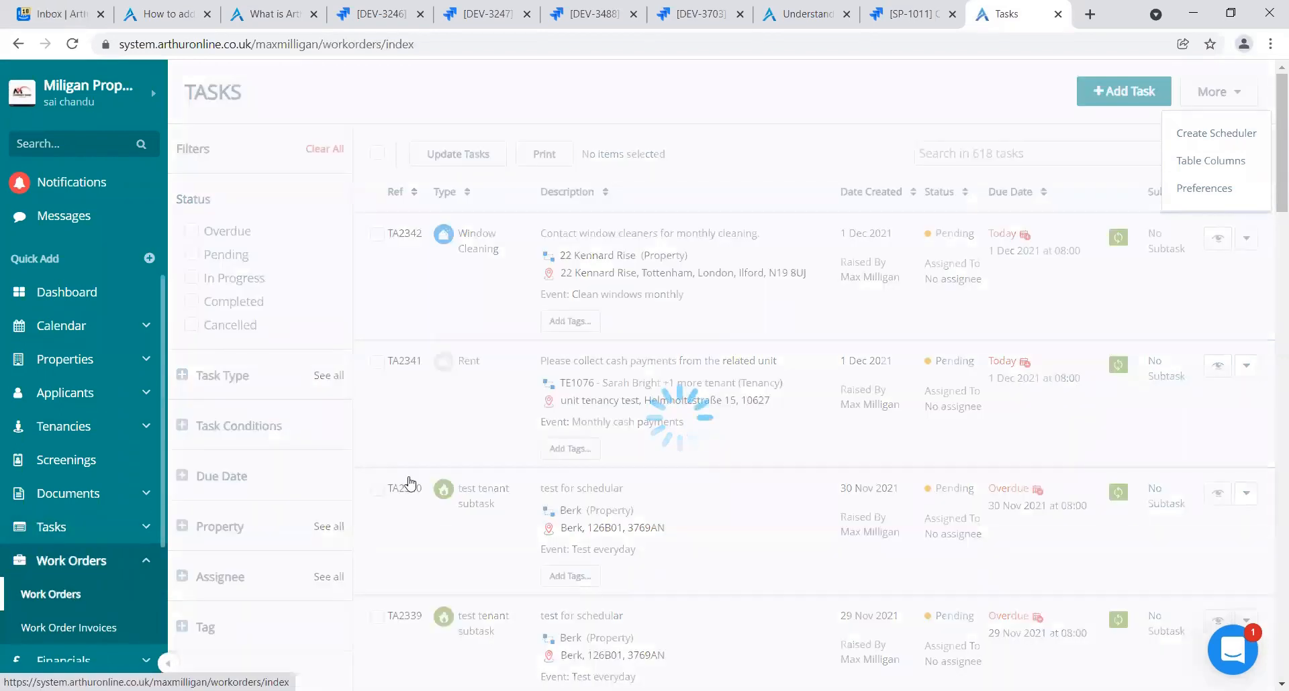
pyautogui.click(1240, 97)
pyautogui.click(1239, 94)
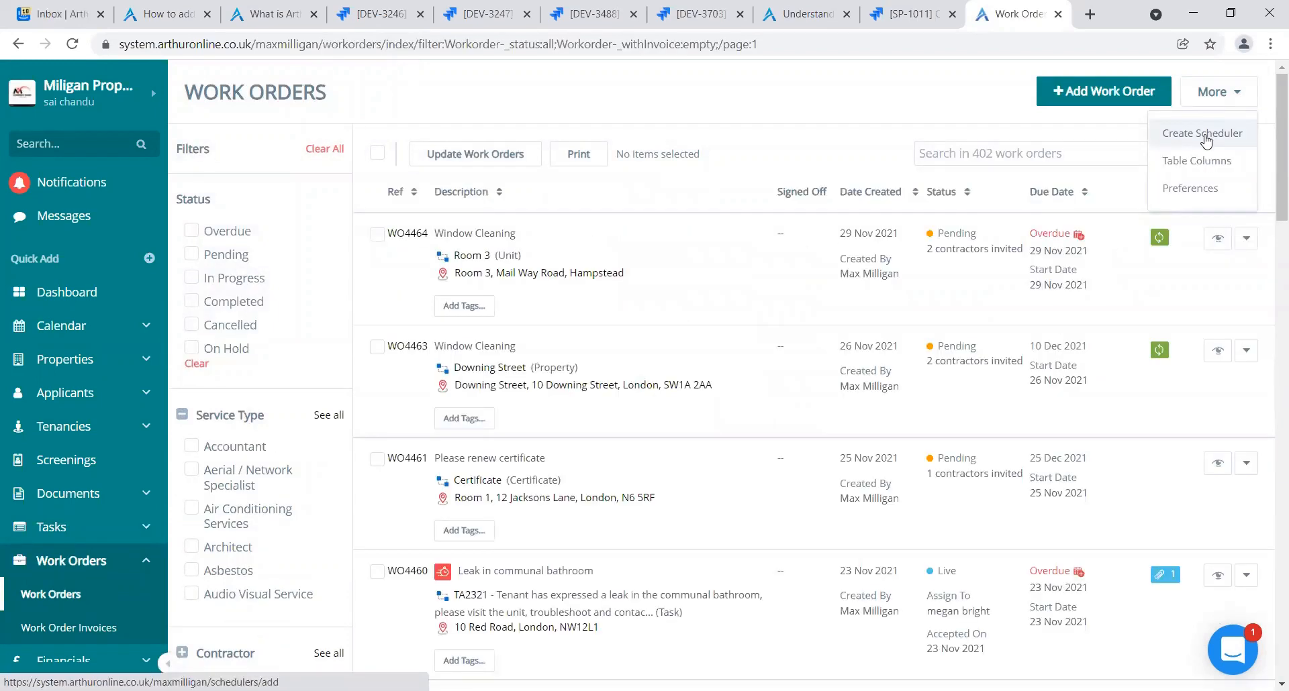
pyautogui.click(1111, 134)
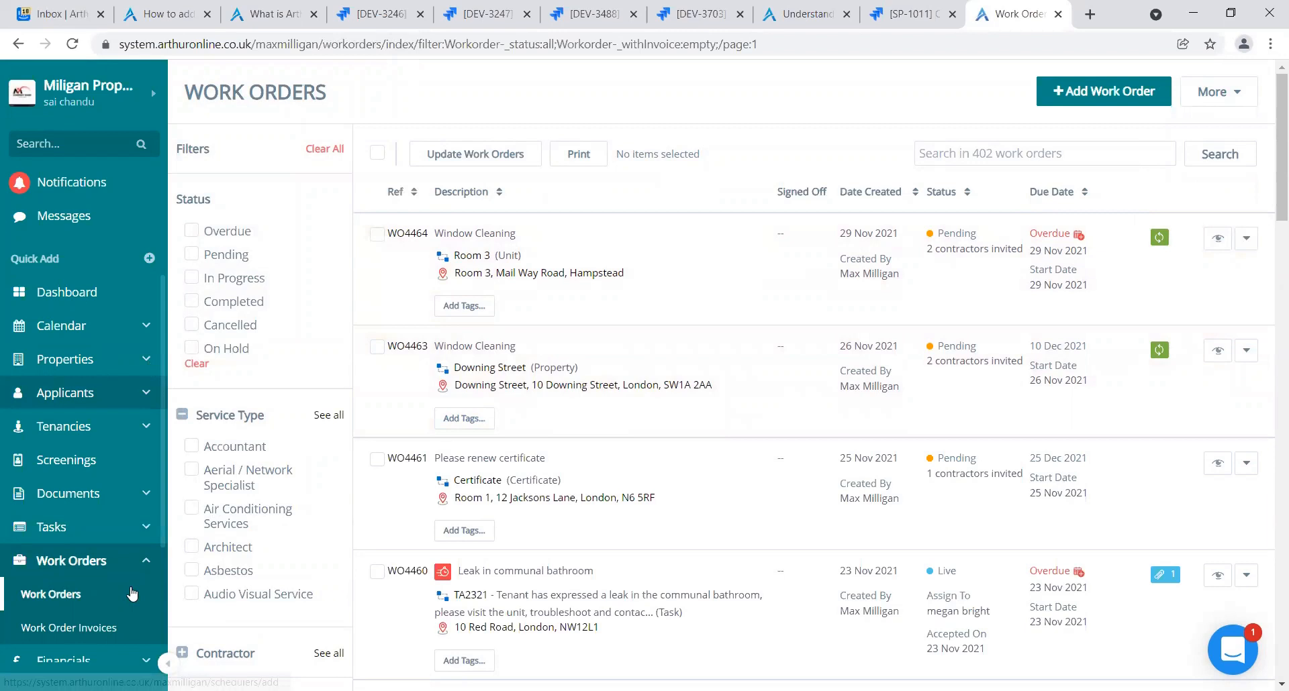
# Return to the calendar and open the dashboard overview
pyautogui.click(99, 331)
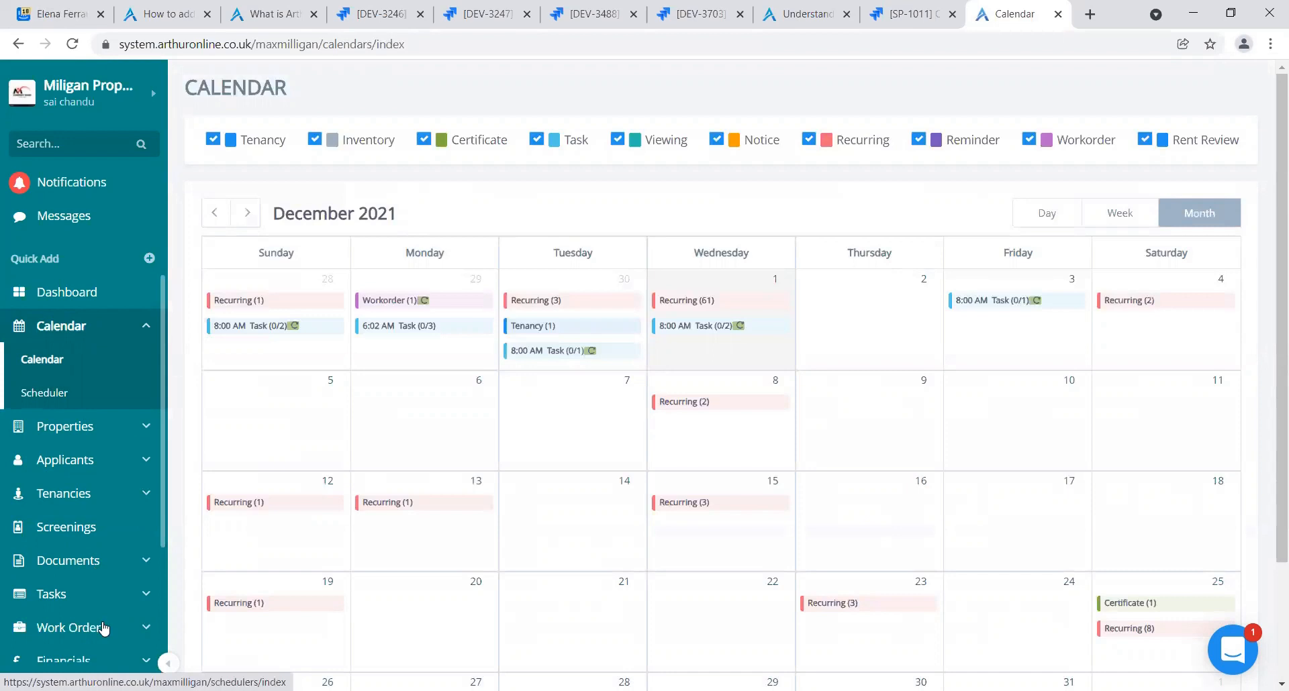
pyautogui.click(141, 325)
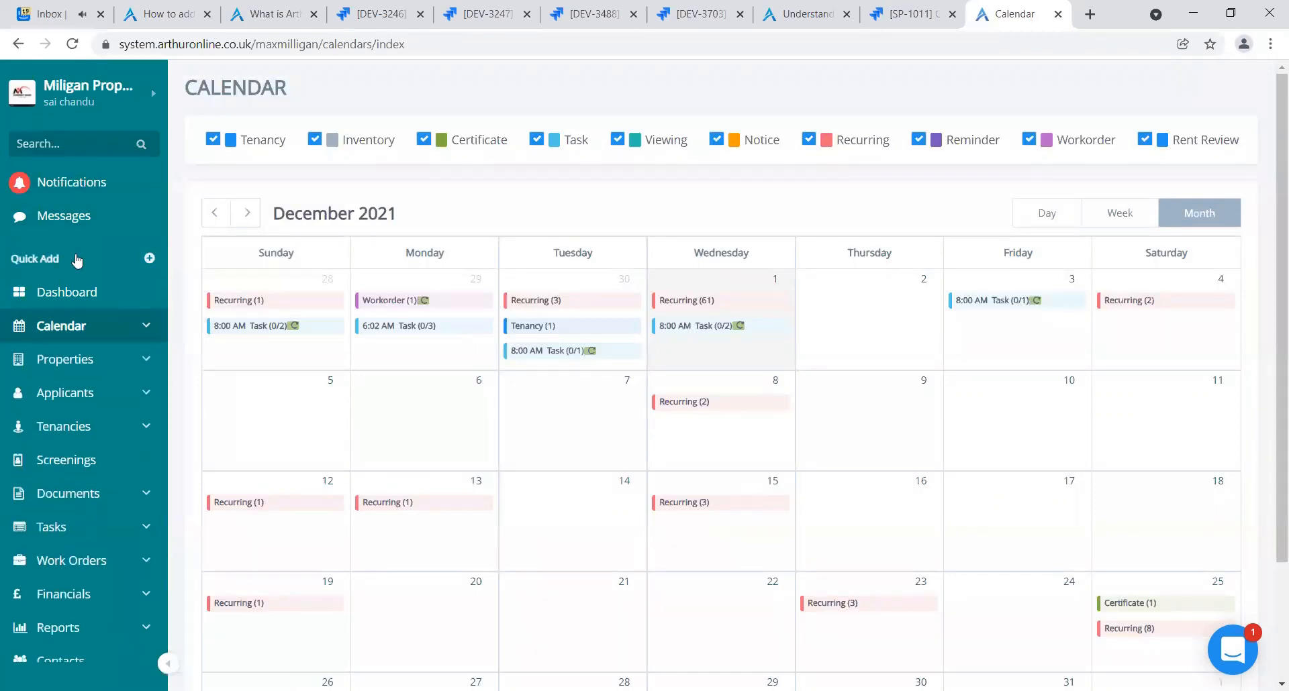
pyautogui.click(86, 292)
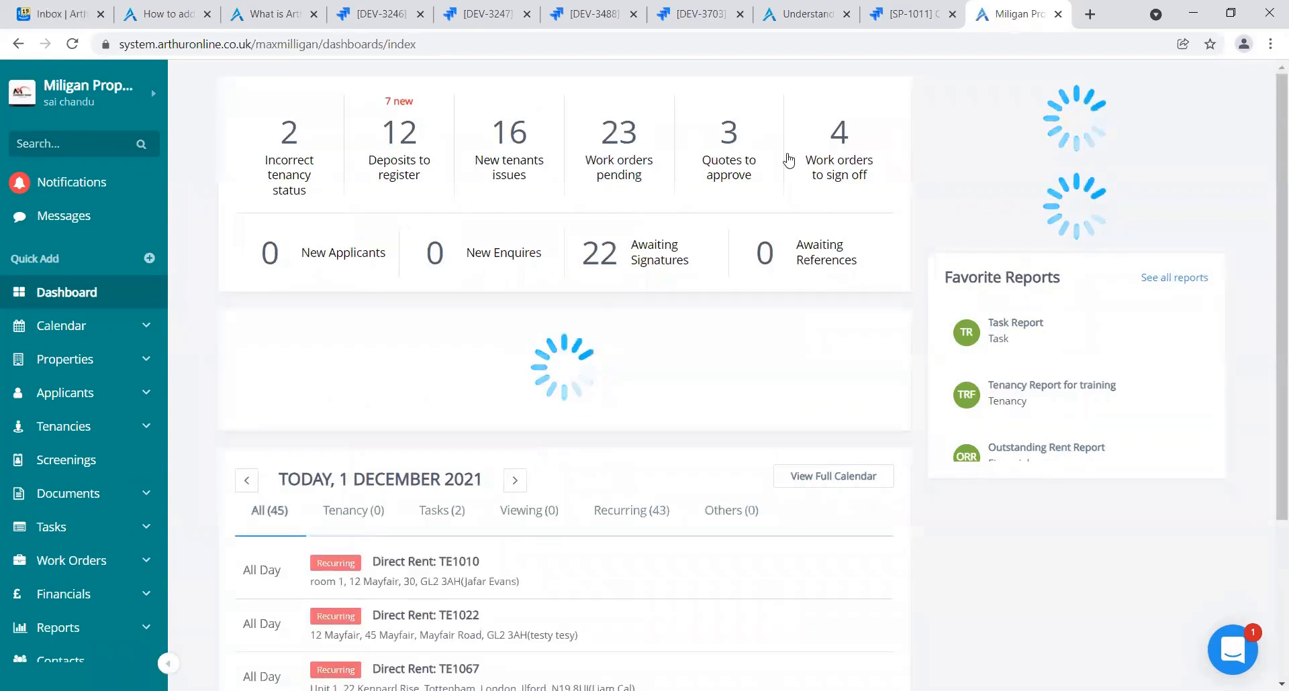
# View the account settings list containing Automation, and open the Scheduler page
pyautogui.click(143, 94)
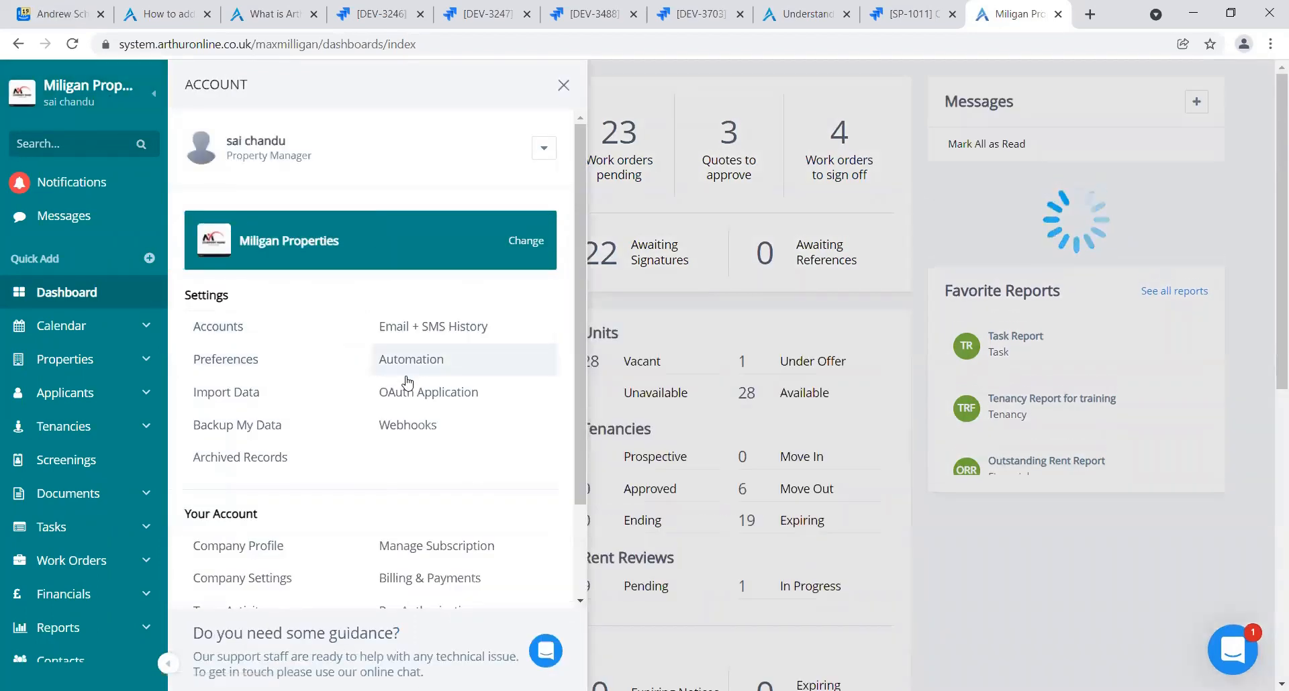
pyautogui.click(125, 334)
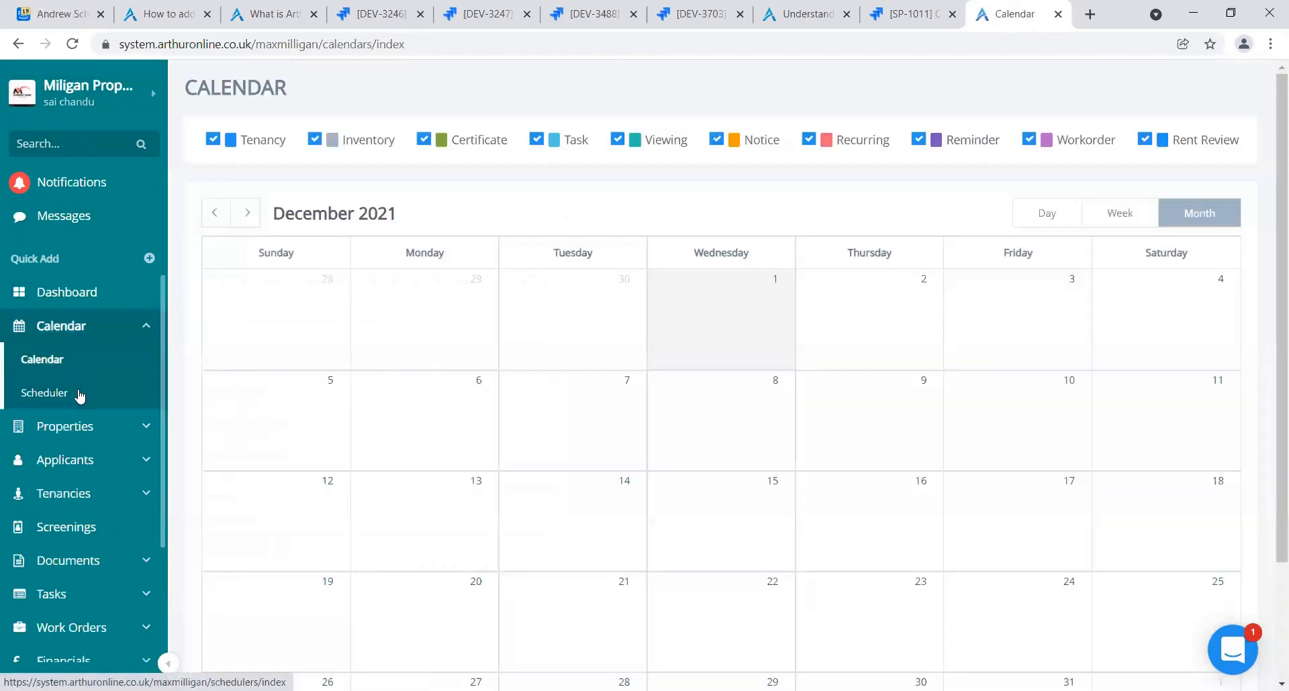
pyautogui.click(79, 395)
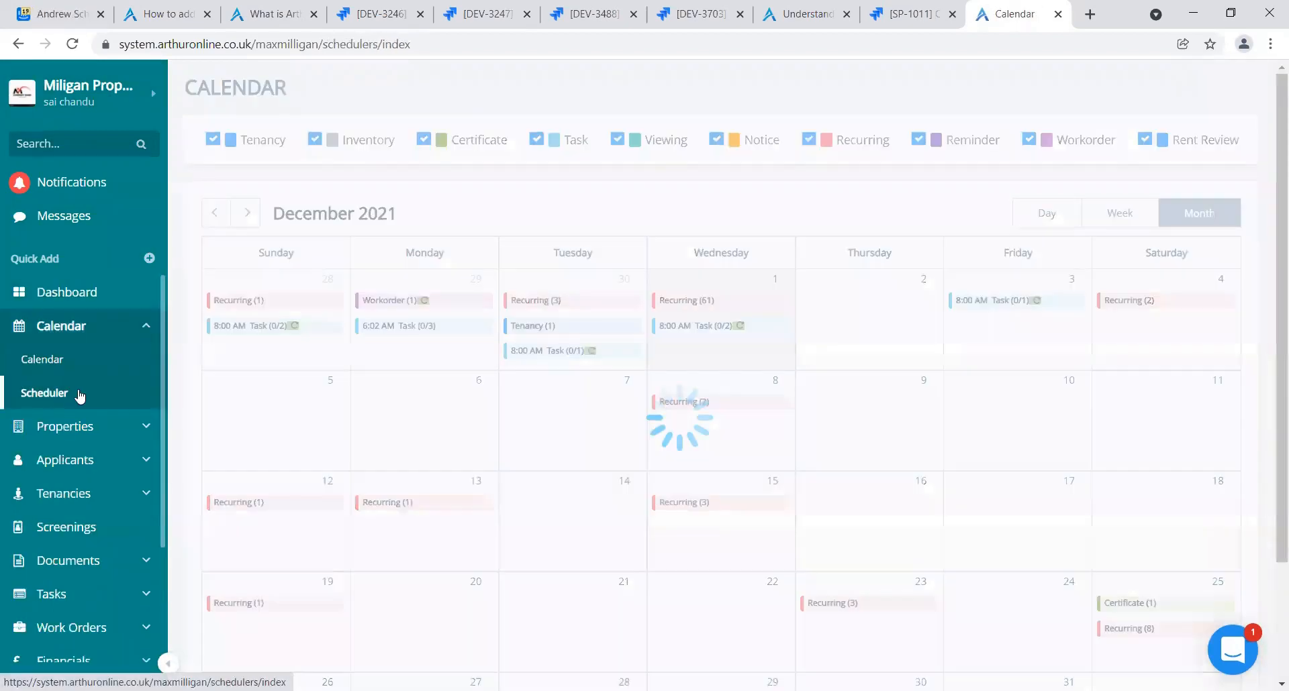
# Examine the Certificate Added trigger in the Automation settings, and view the custom trigger types without creating one
pyautogui.click(101, 106)
pyautogui.click(437, 359)
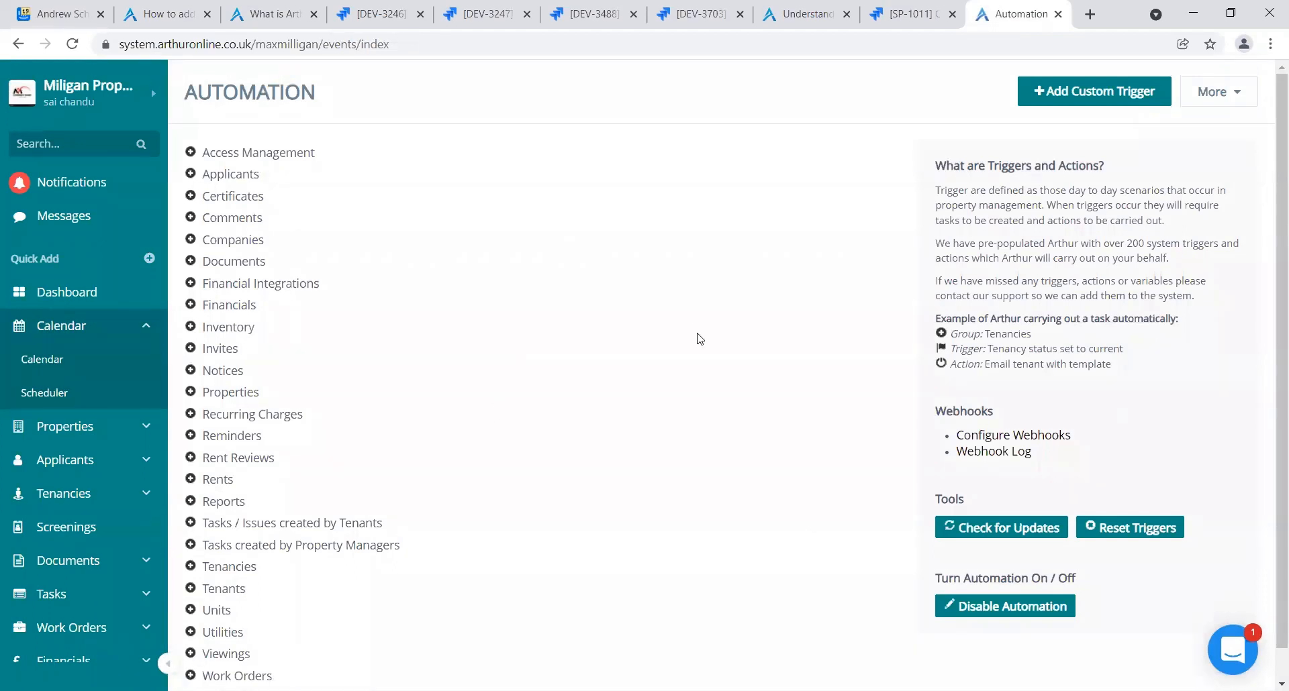
pyautogui.scroll(-1, 1268, 244)
pyautogui.scroll(1, 1268, 216)
pyautogui.click(189, 200)
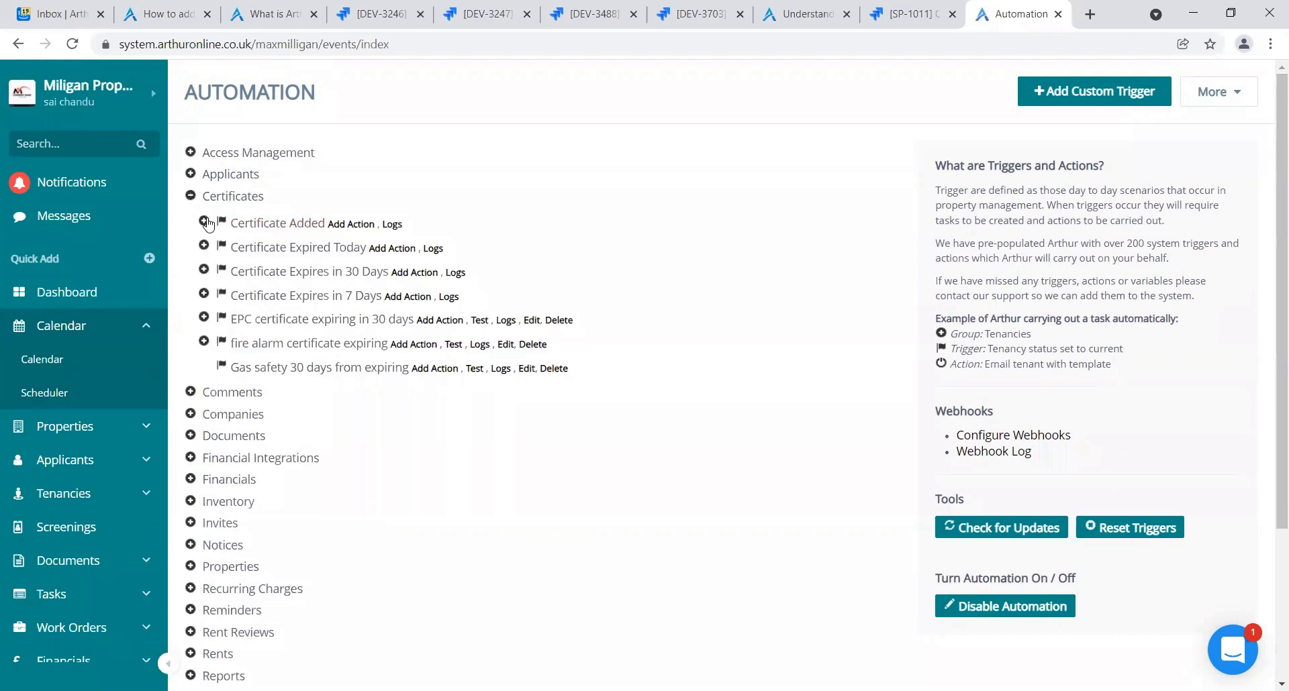
pyautogui.click(204, 222)
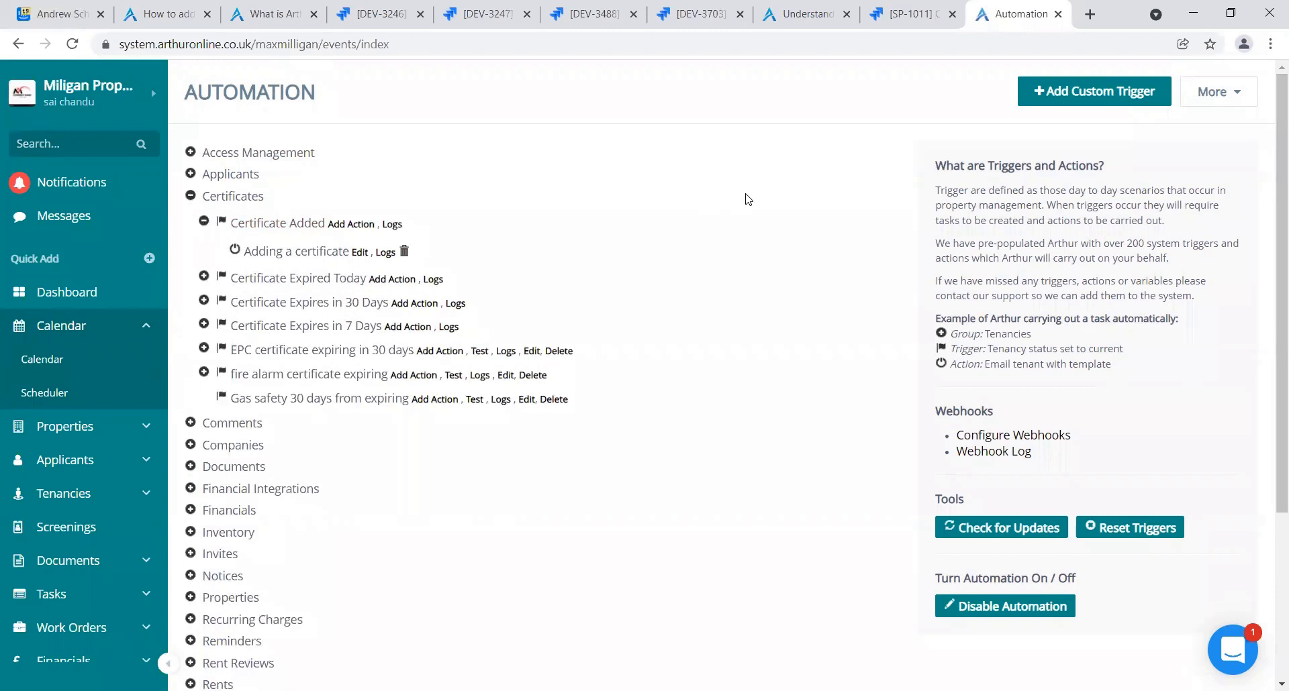
pyautogui.click(1059, 104)
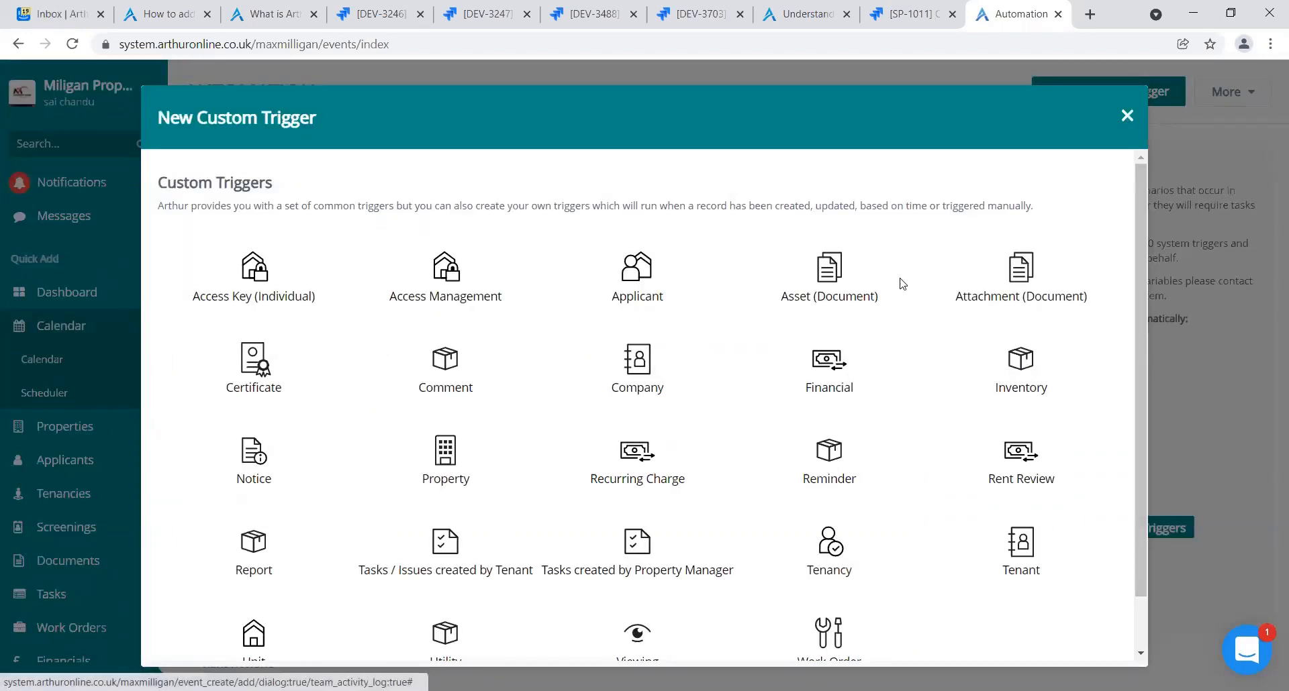
pyautogui.click(1127, 117)
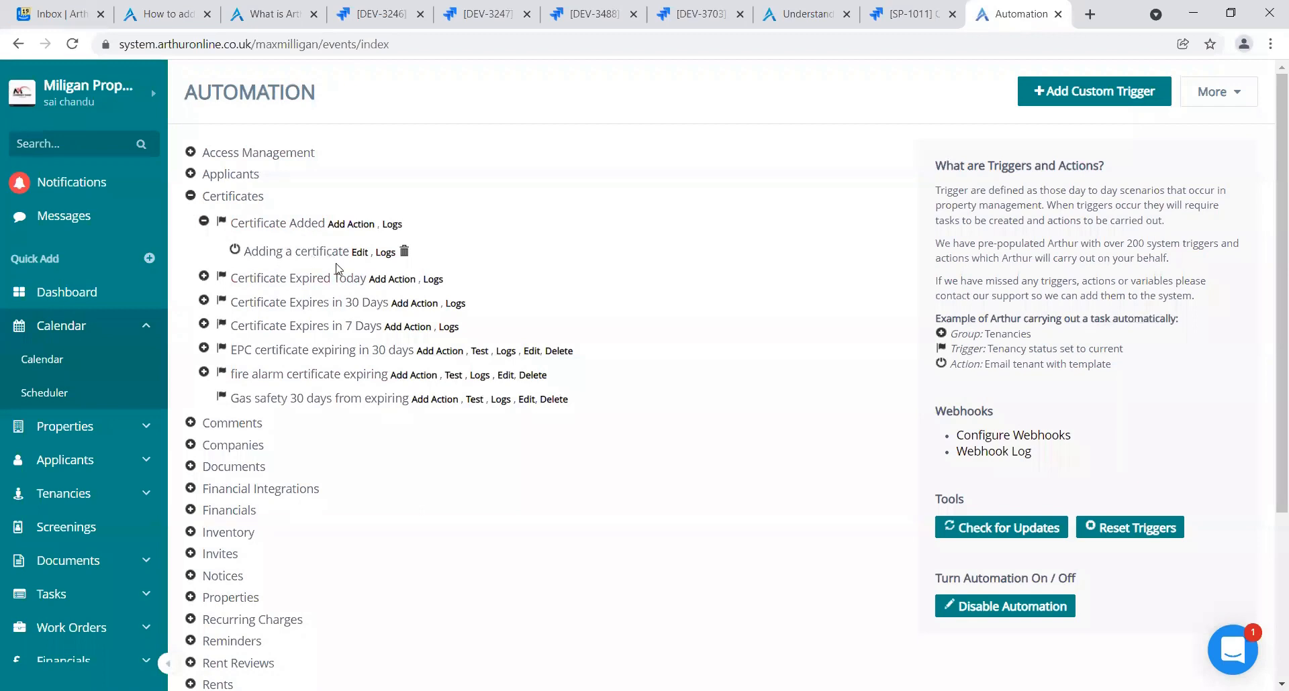
# View the blank Add Scheduler form from the scheduler list and close it without adding a job
pyautogui.click(104, 392)
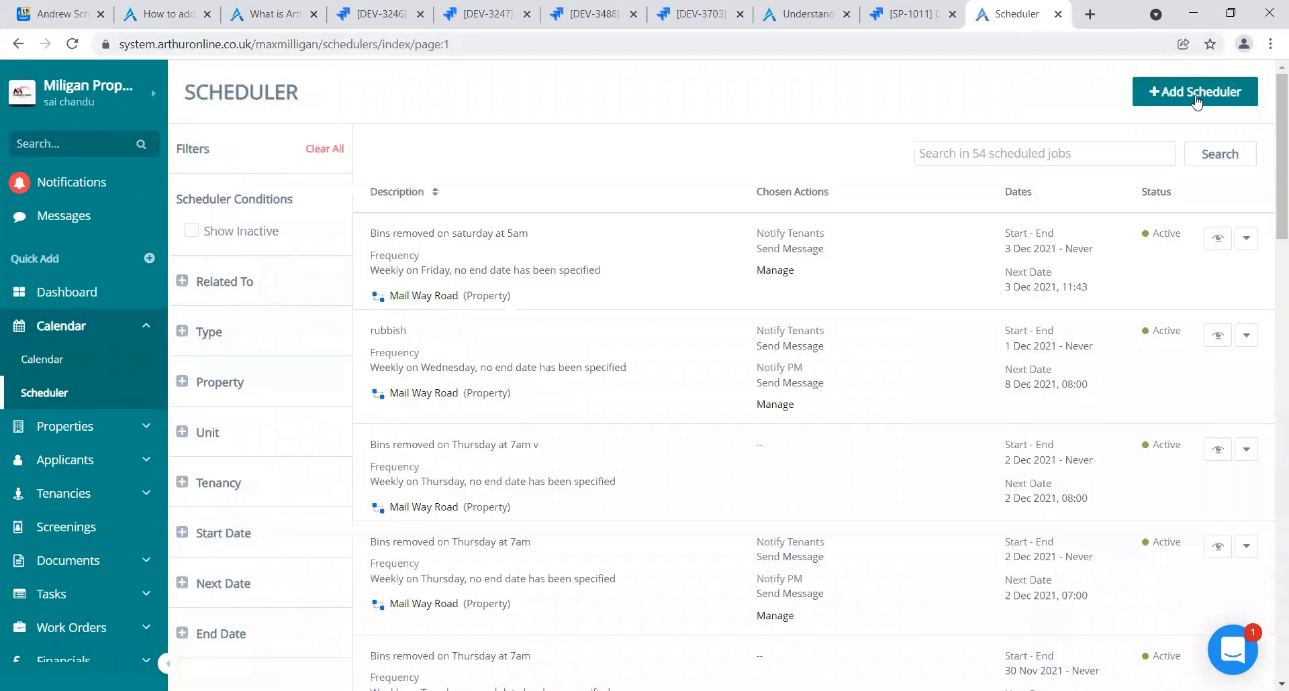
pyautogui.click(1195, 100)
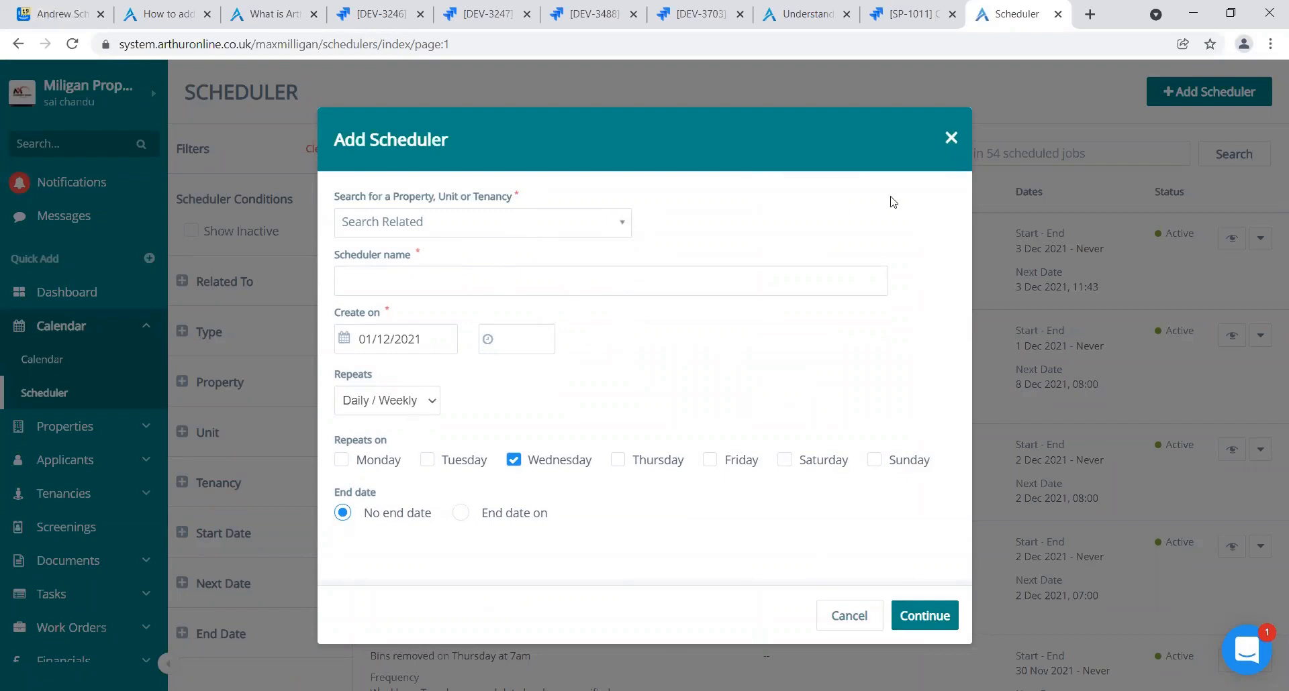
pyautogui.click(950, 138)
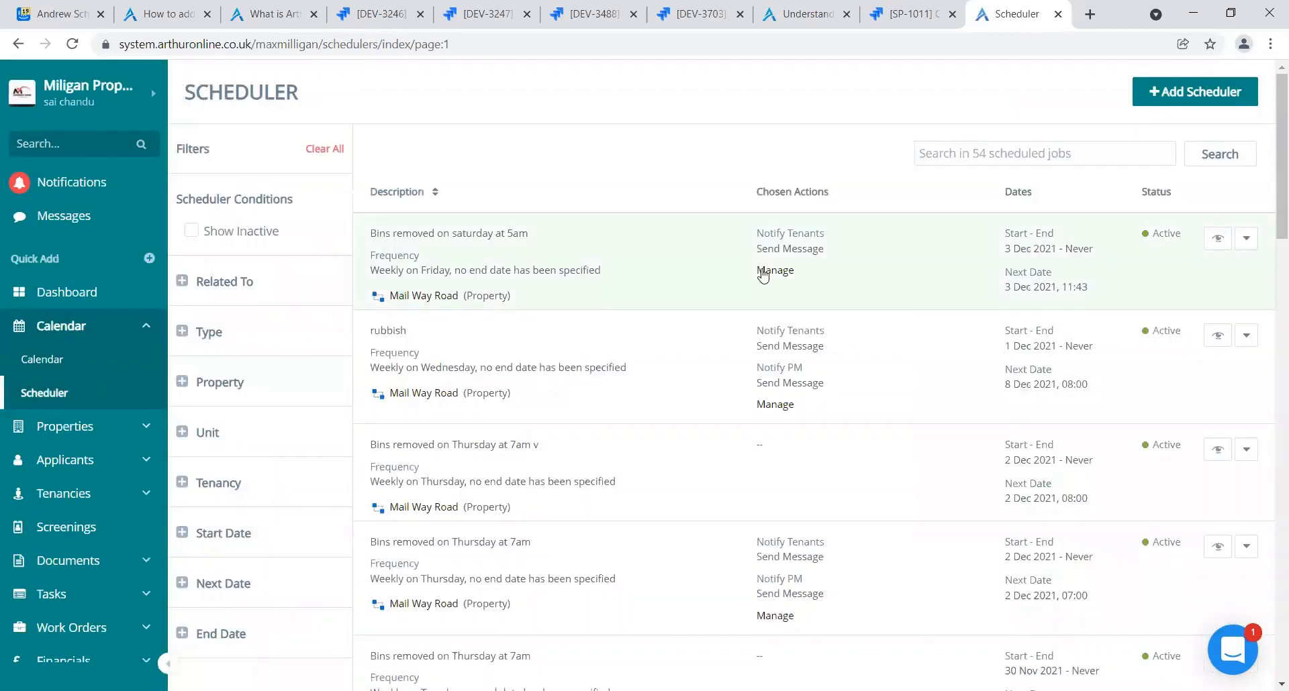
# Review the options, activity log and created records of the "Bins removed on saturday at 5am" schedule, and close its details
pyautogui.click(39, 295)
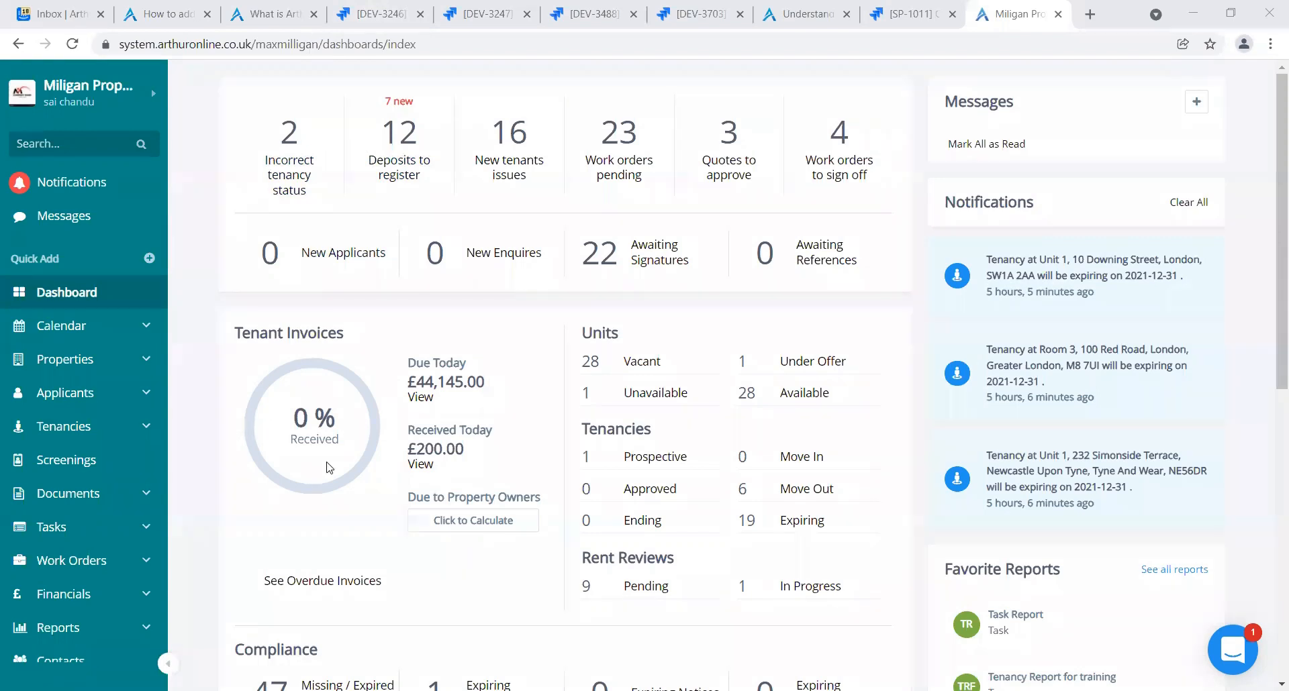
pyautogui.click(44, 393)
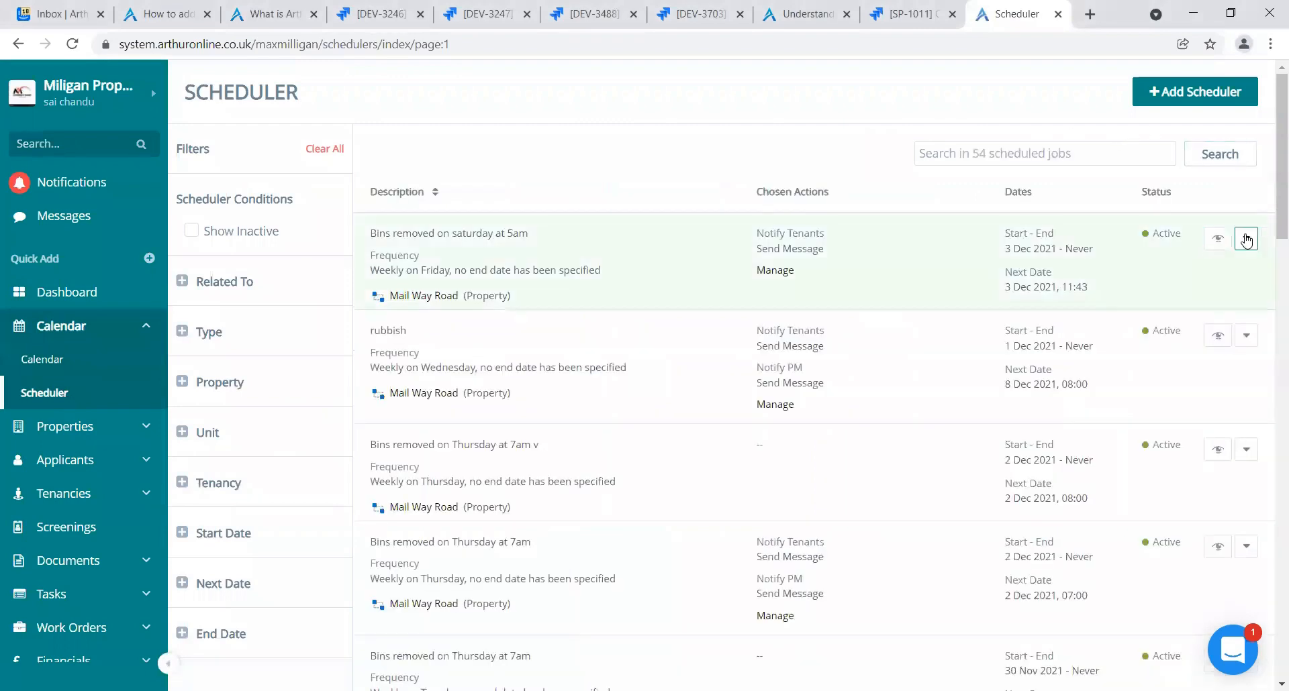
pyautogui.click(1245, 240)
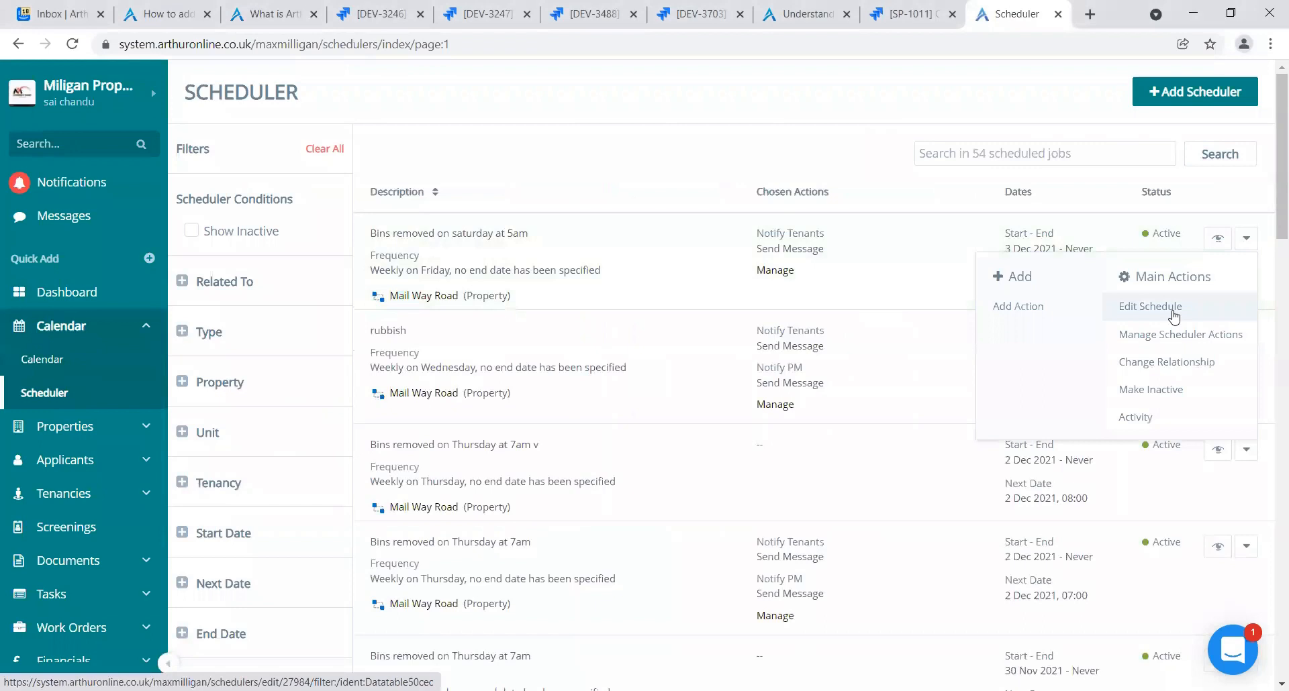
pyautogui.click(1216, 238)
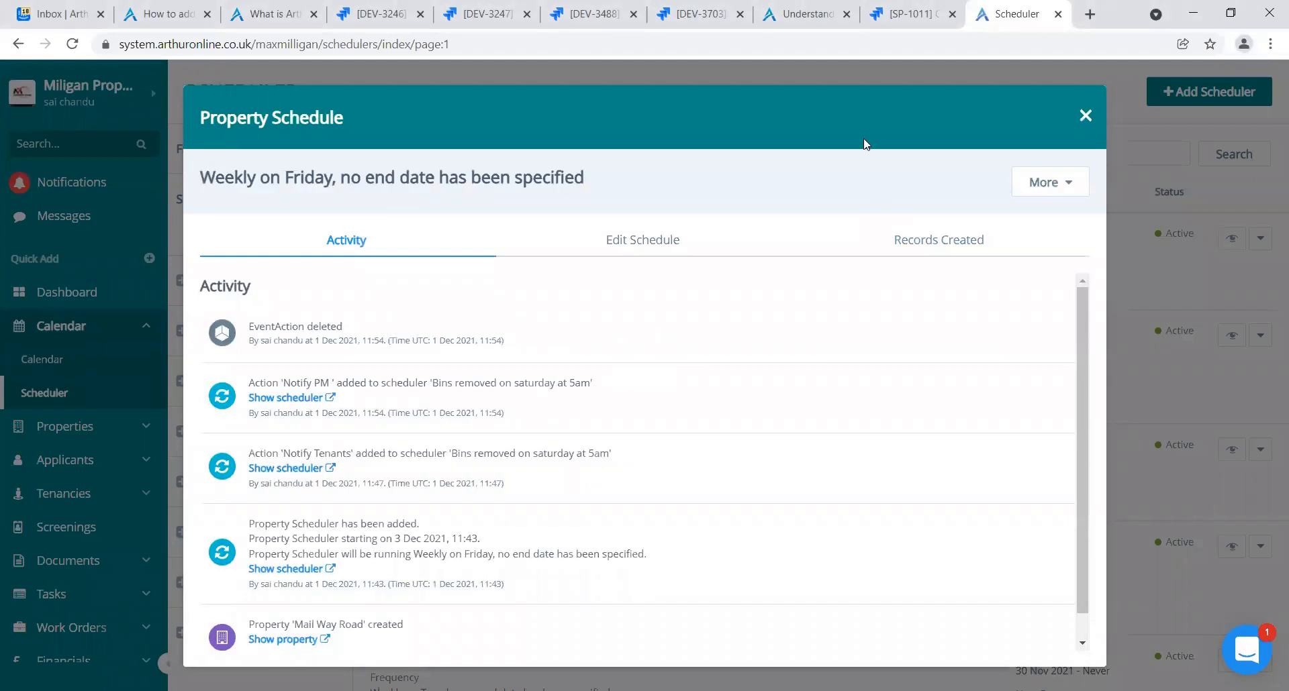
pyautogui.moveTo(881, 187); pyautogui.dragTo(870, 243)
pyautogui.click(860, 250)
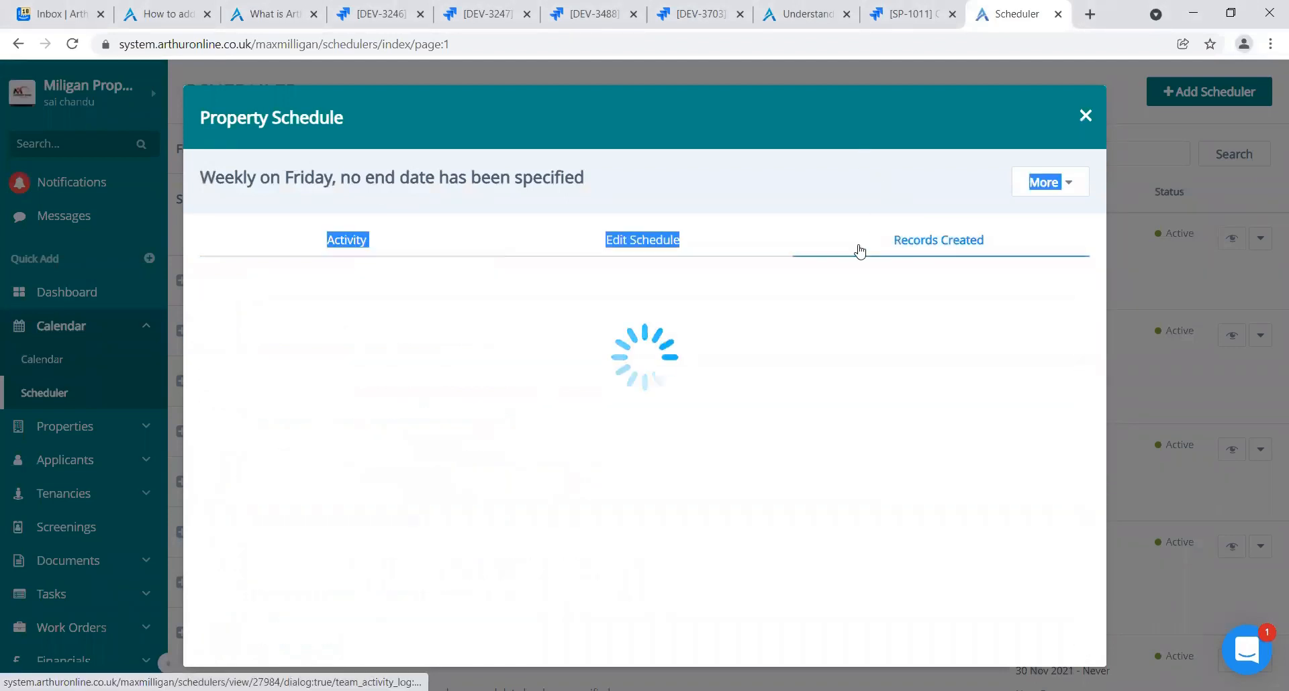
pyautogui.click(1066, 181)
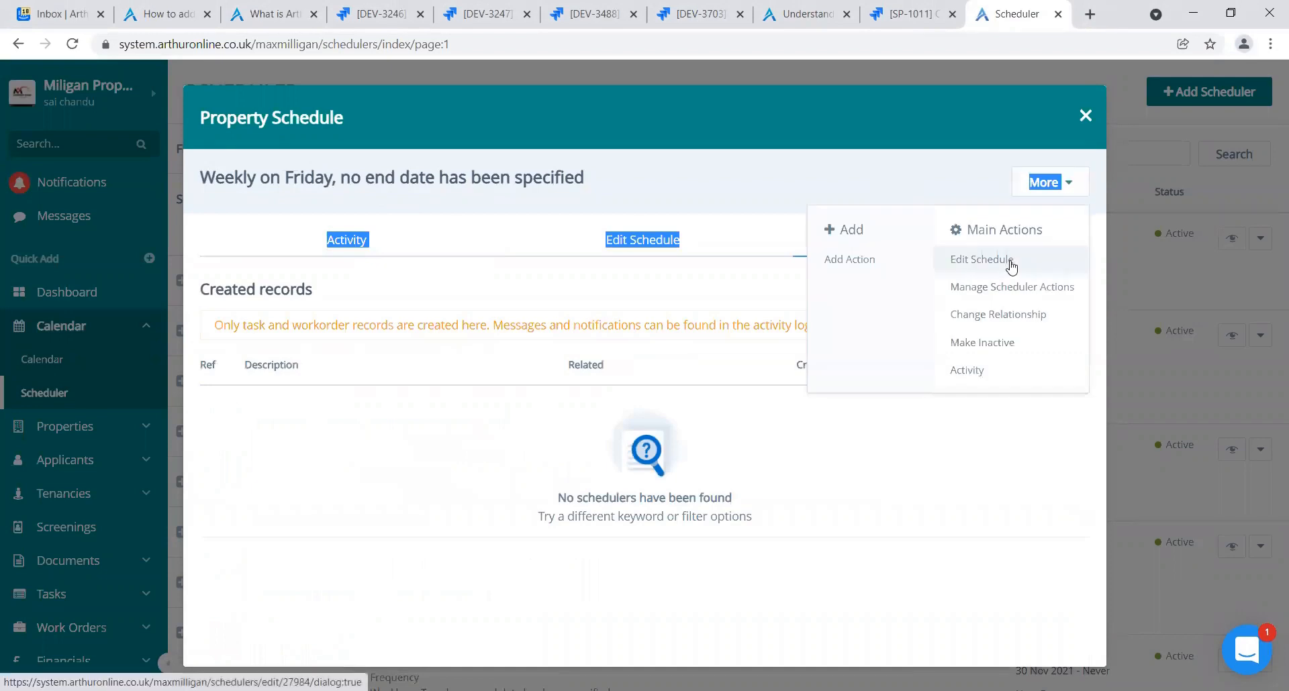
pyautogui.click(1082, 120)
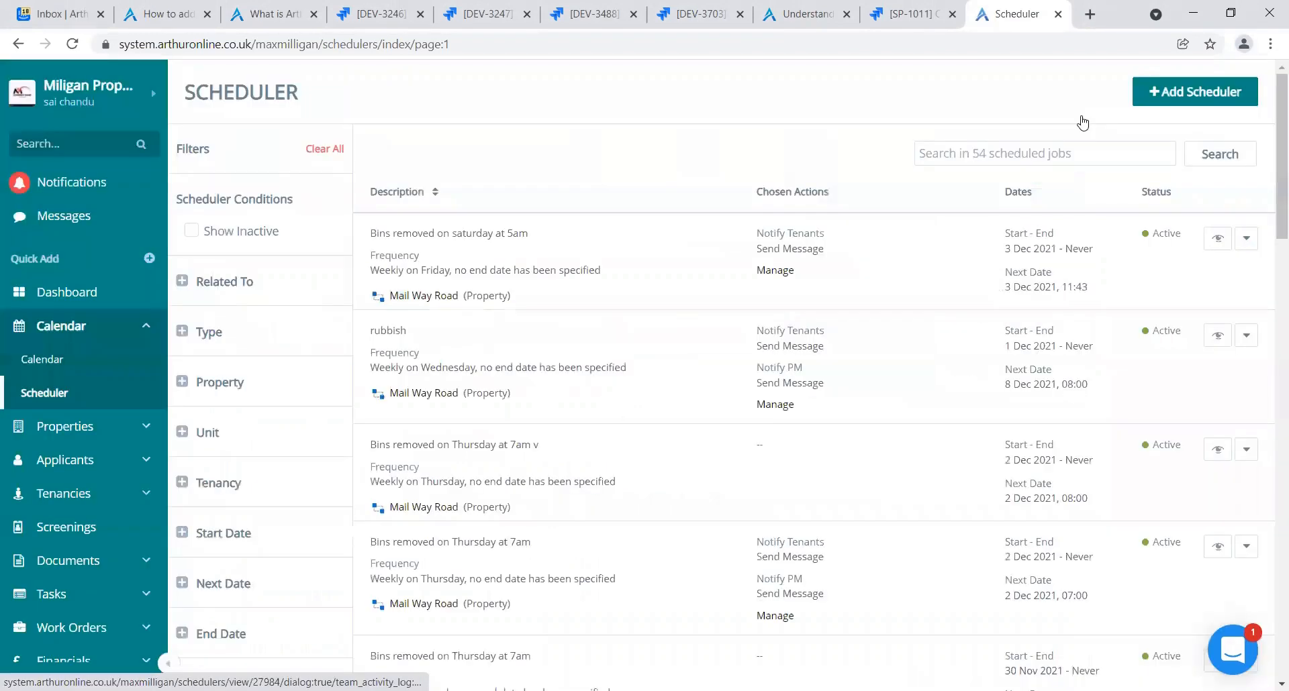
# View the edit form of the "Bins removed on saturday at 5am" schedule and close it without changing anything
pyautogui.click(1246, 239)
pyautogui.click(1181, 309)
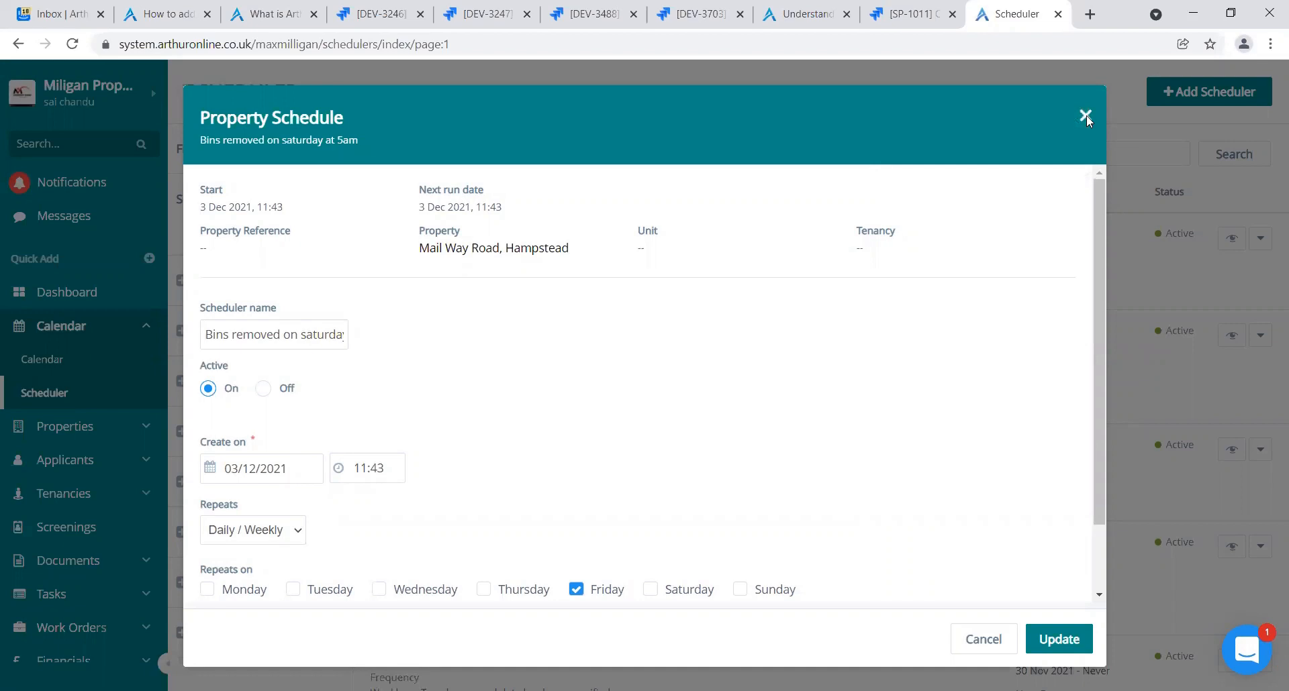
pyautogui.click(1085, 115)
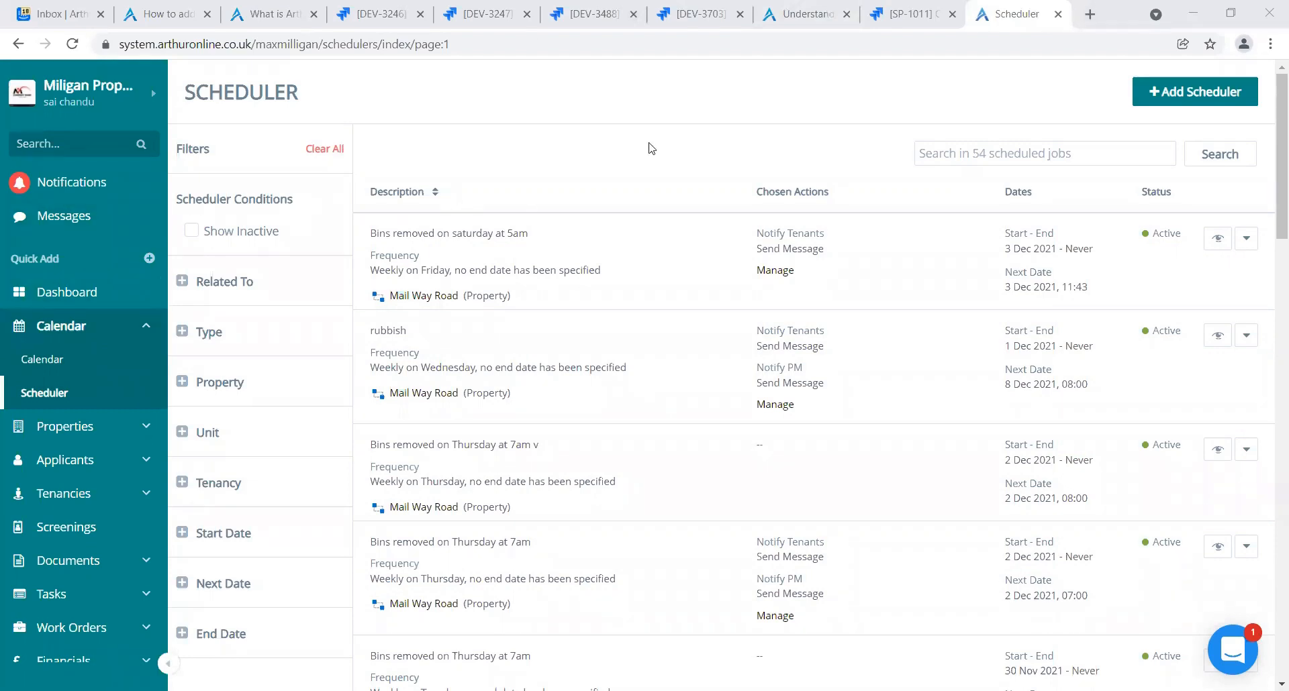
pyautogui.click(1091, 15)
pyautogui.write('youtube')
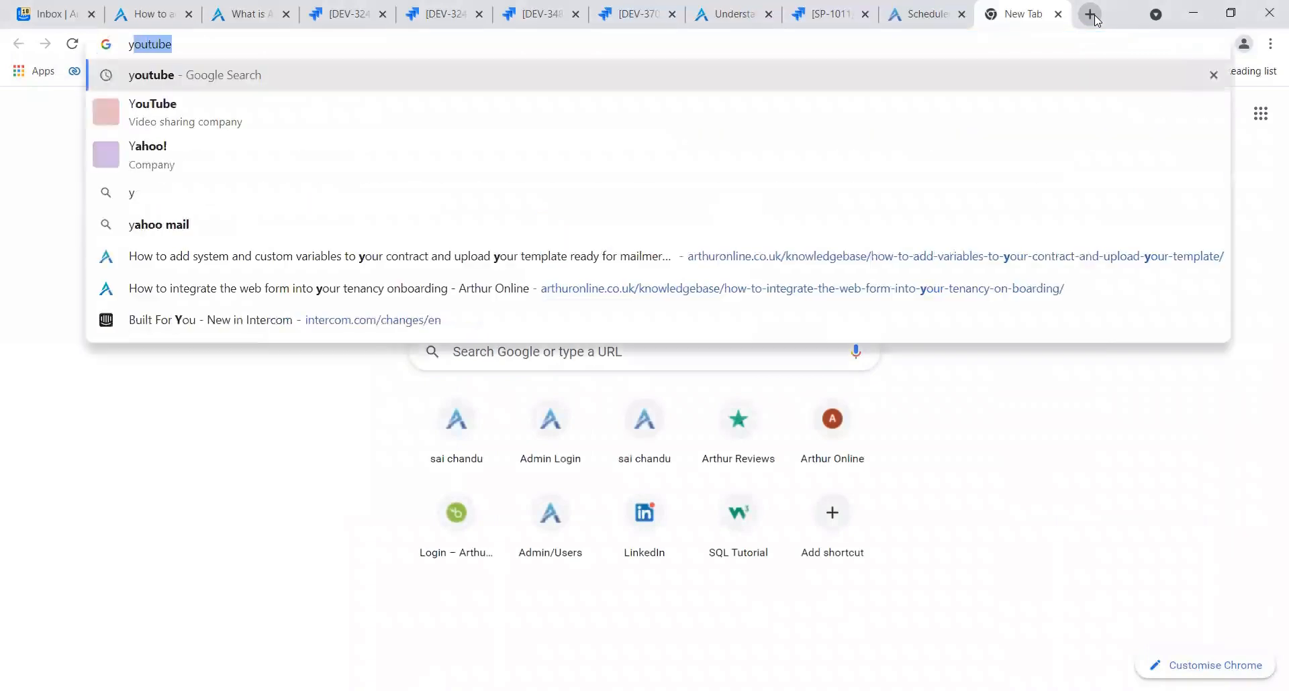
pyautogui.click(1057, 14)
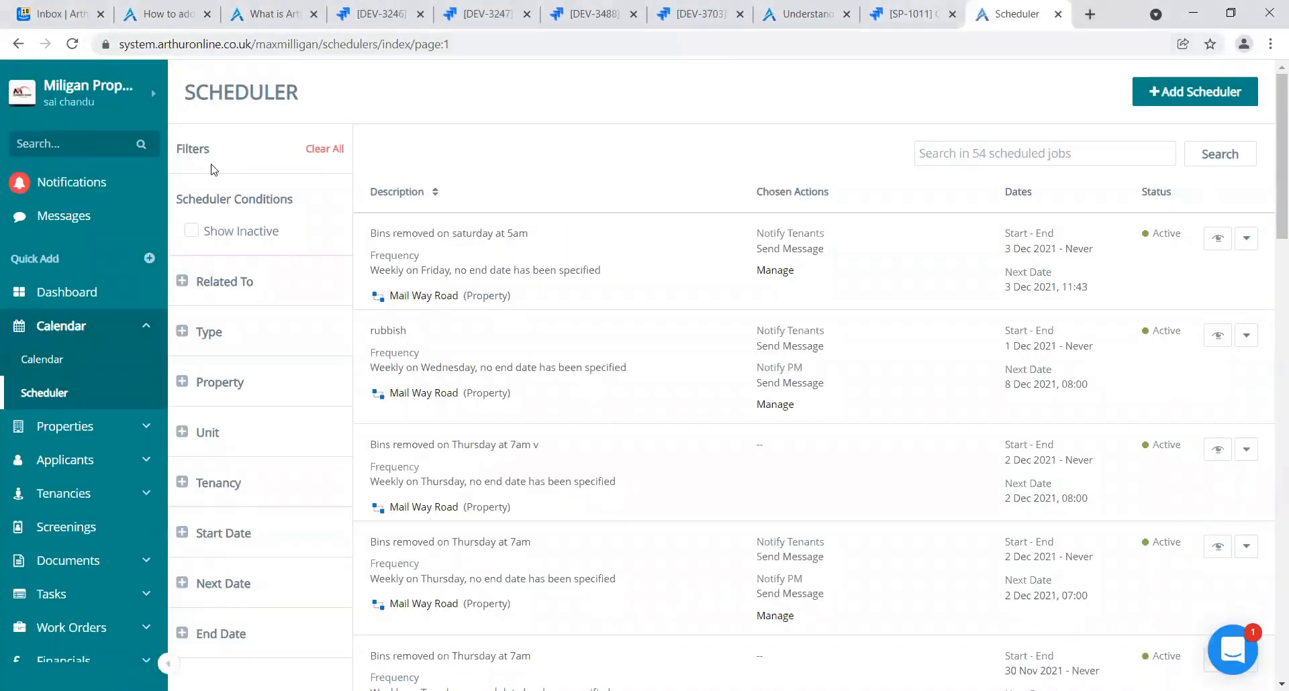
# View the account settings and open the Help & Support with Arthur resource list
pyautogui.click(160, 106)
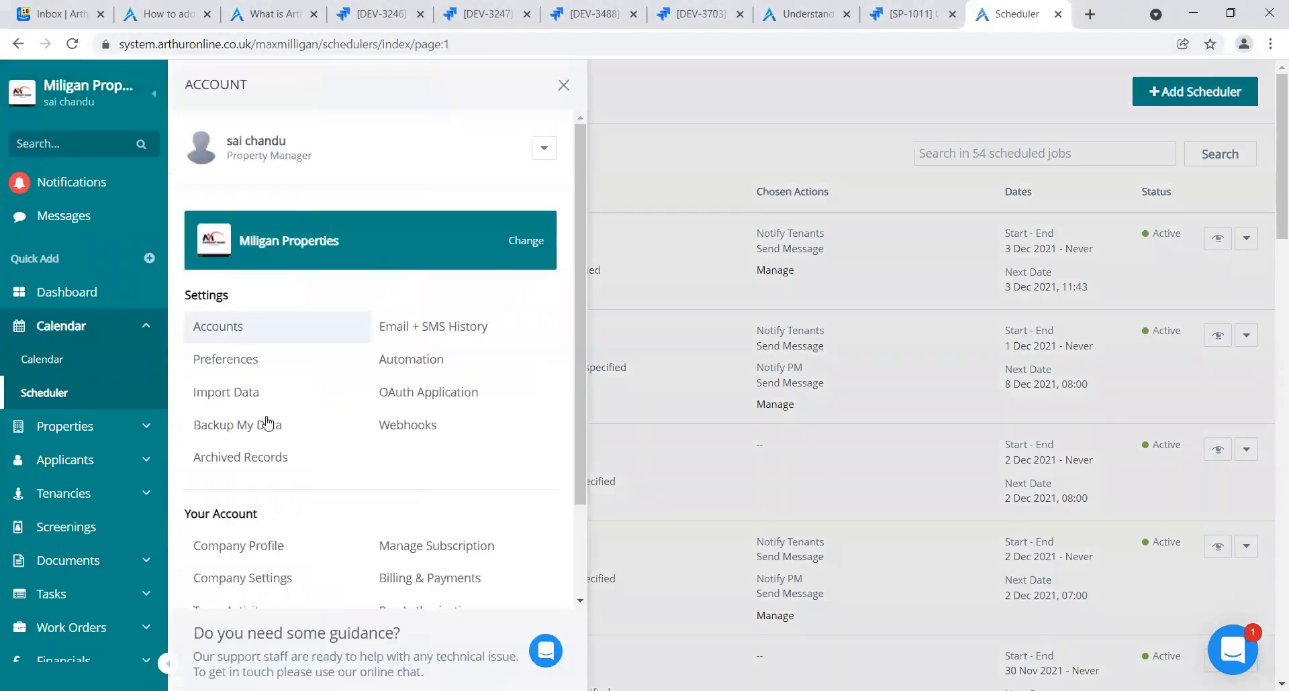
pyautogui.moveTo(576, 388); pyautogui.dragTo(583, 553)
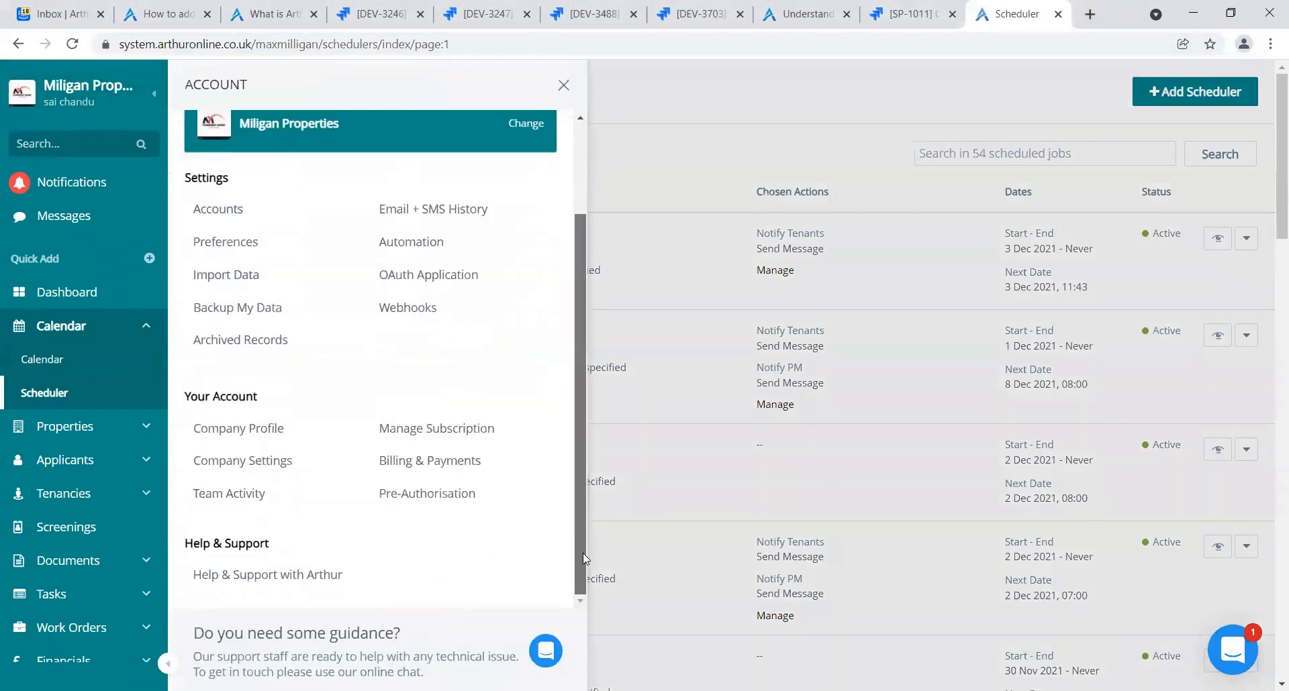
pyautogui.click(317, 583)
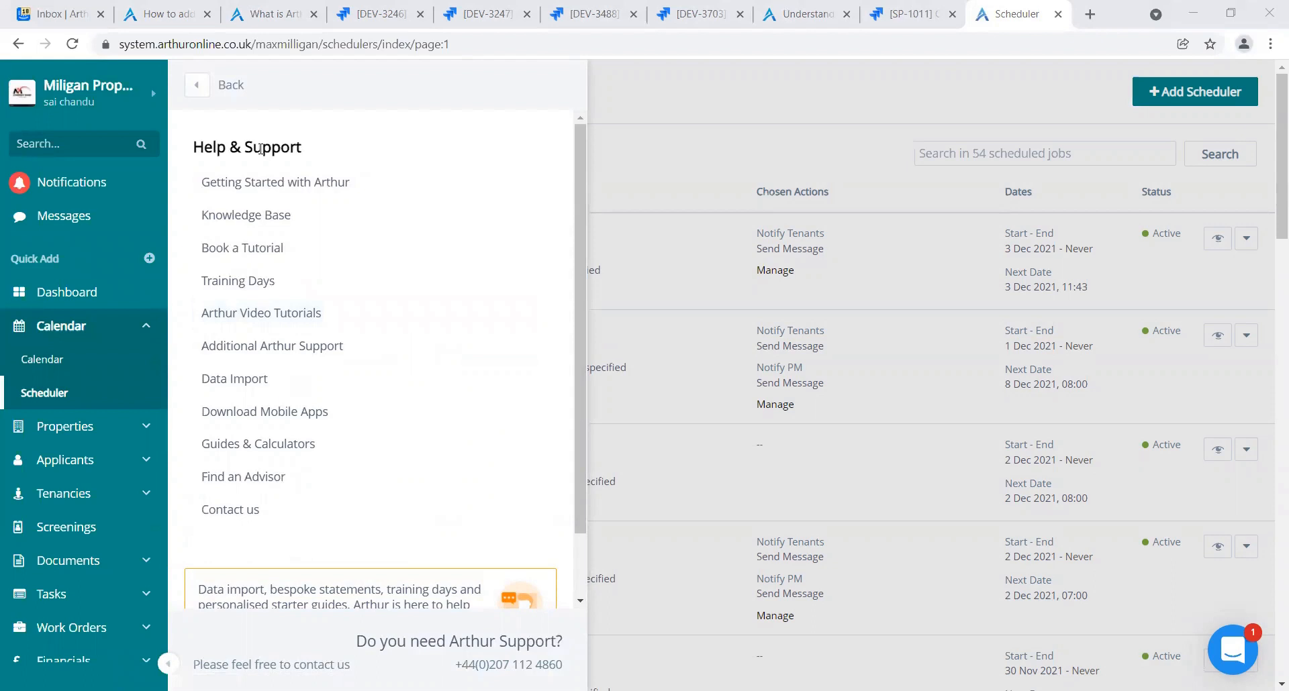
pyautogui.click(99, 109)
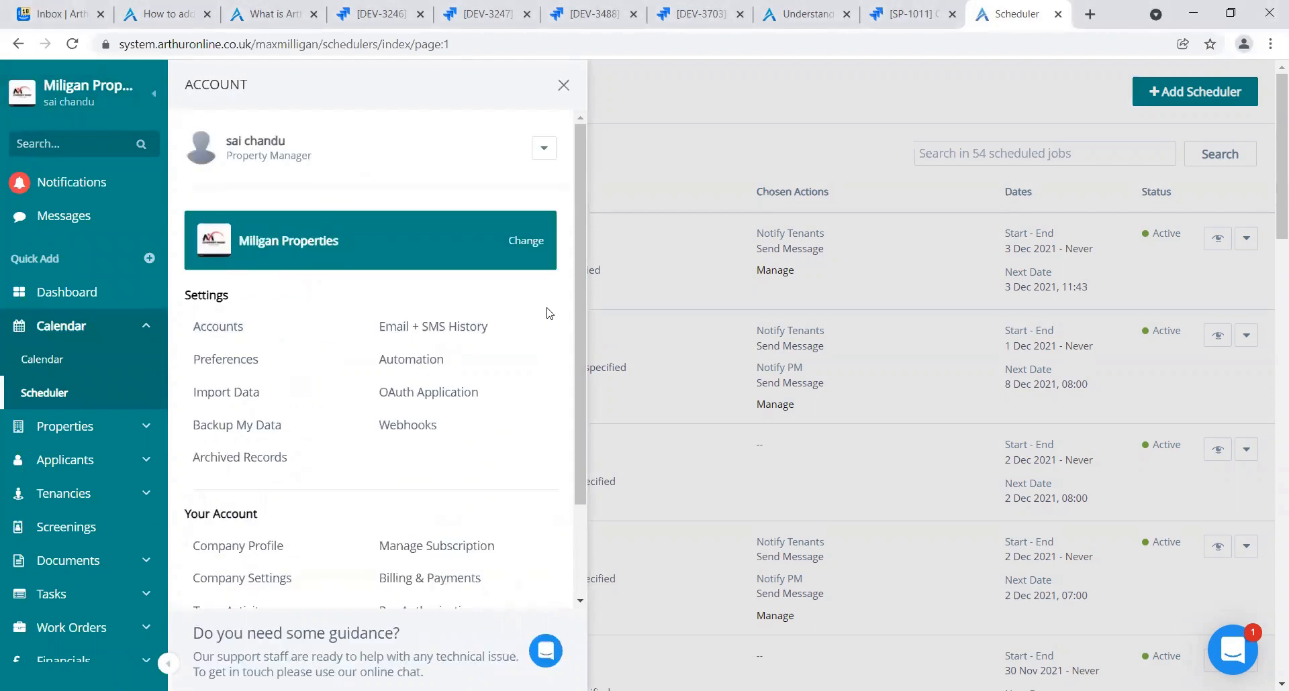
pyautogui.moveTo(581, 336); pyautogui.dragTo(595, 502)
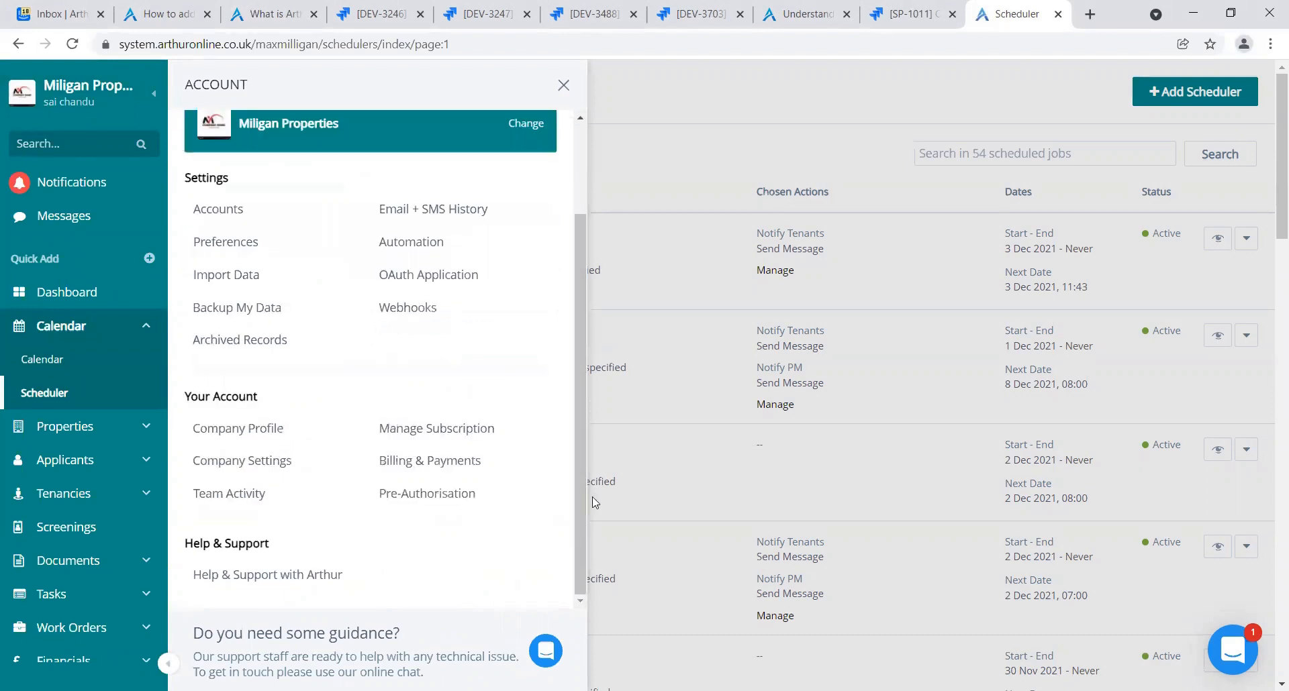
pyautogui.click(273, 575)
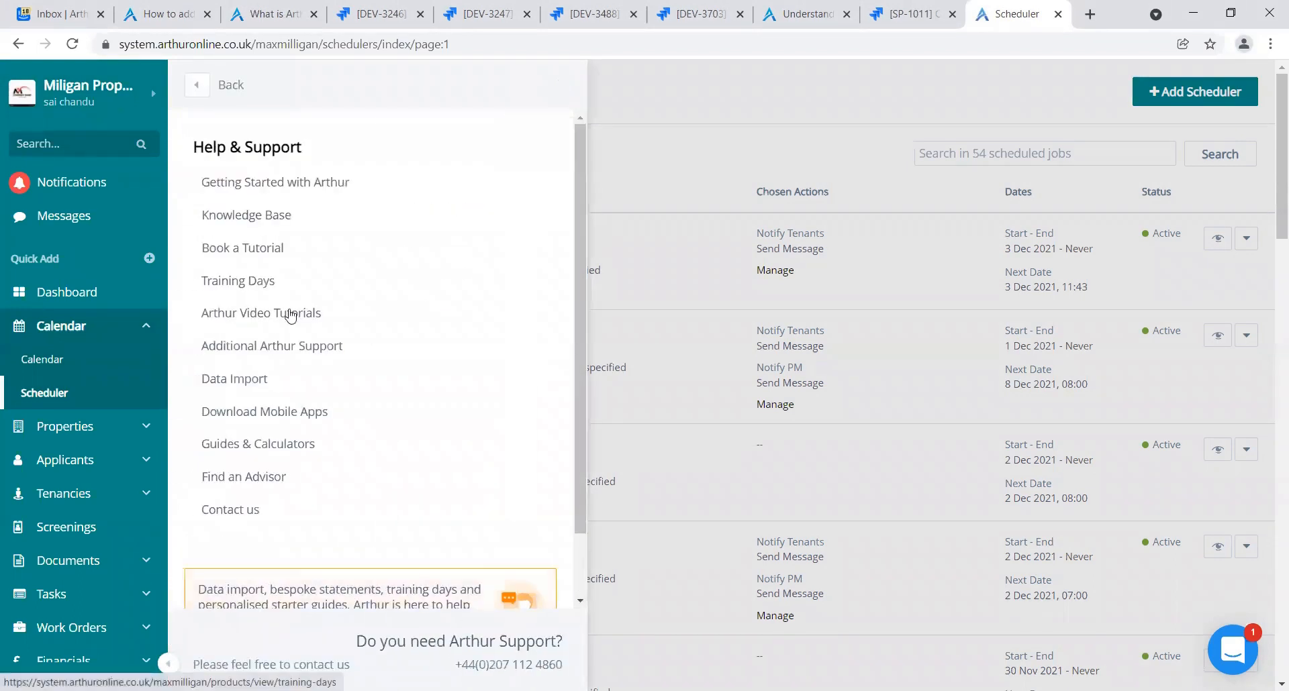
# Open the Arthur Video Tutorials channel on YouTube, browse its uploaded videos, and close the channel page
pyautogui.click(329, 314)
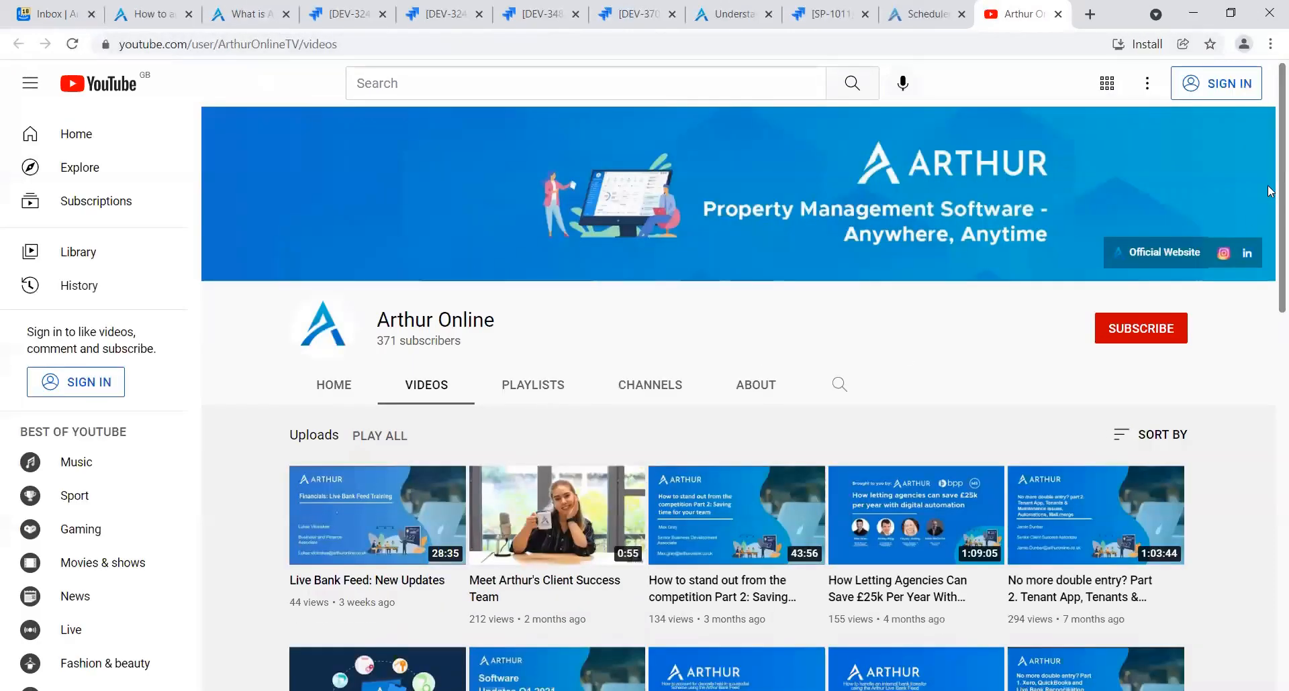
pyautogui.scroll(-5, 1268, 268)
pyautogui.scroll(-4, 1271, 318)
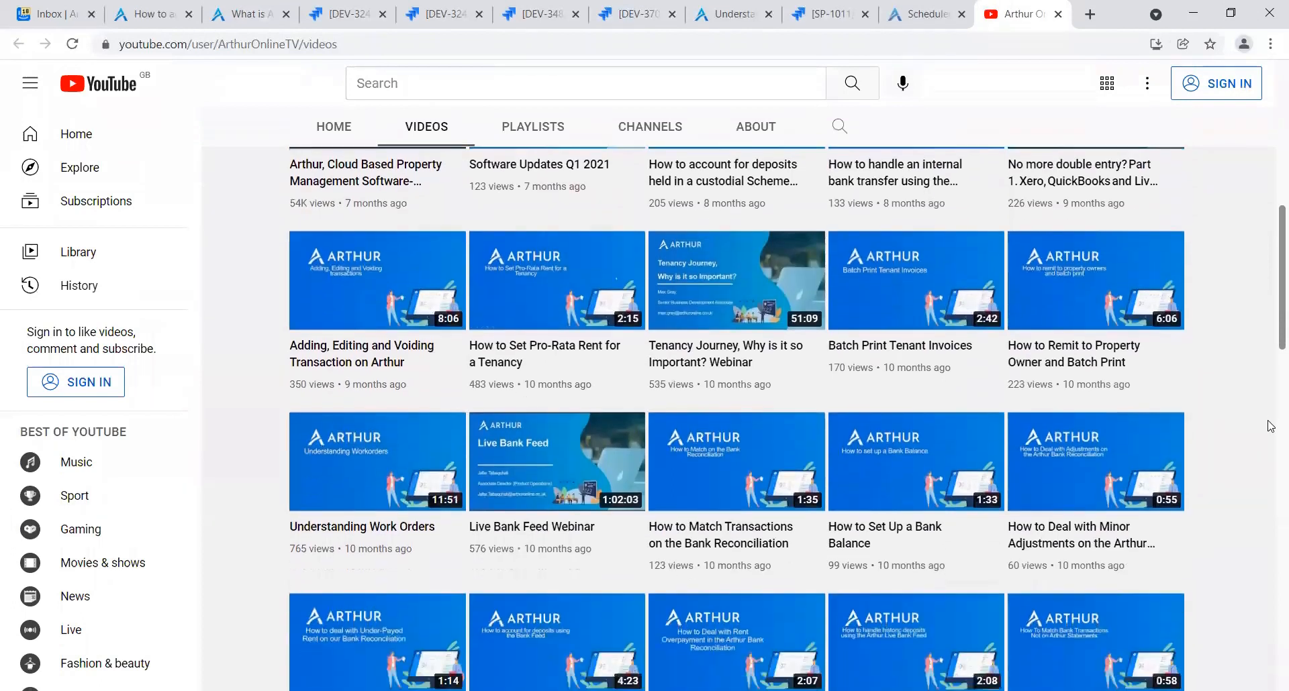
pyautogui.moveTo(1268, 422); pyautogui.dragTo(1267, 284)
pyautogui.press('Home')
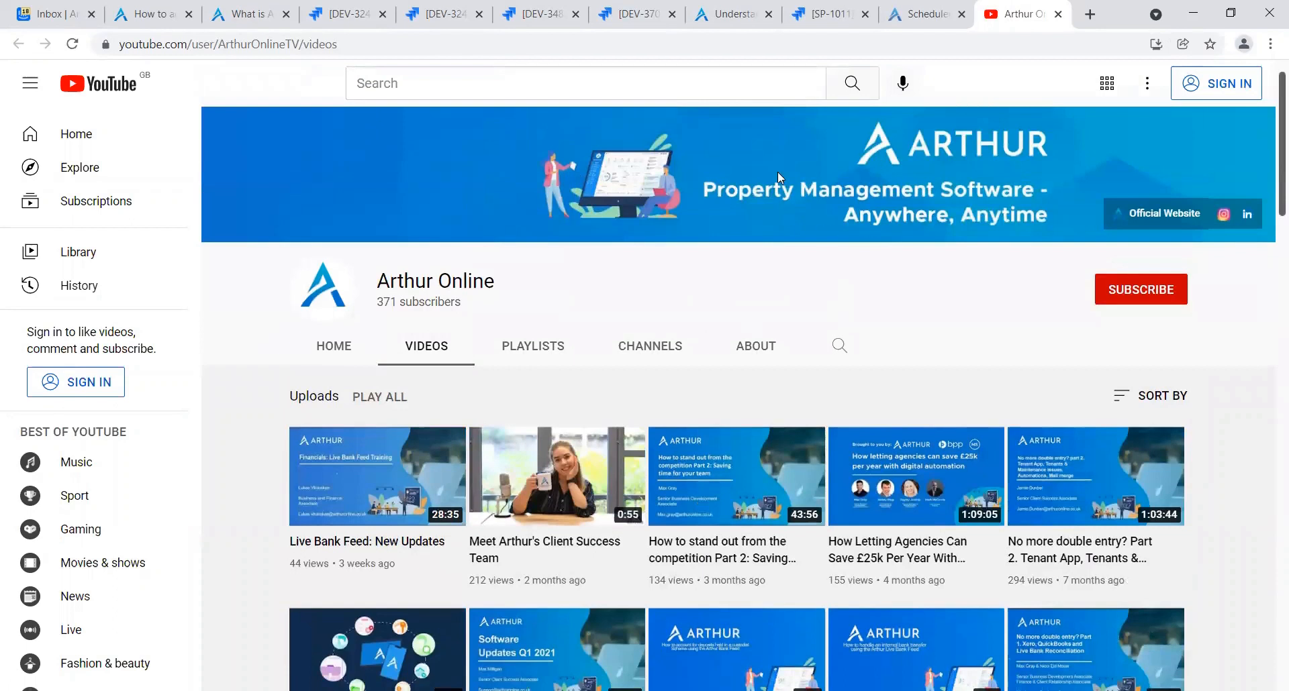
pyautogui.click(1058, 16)
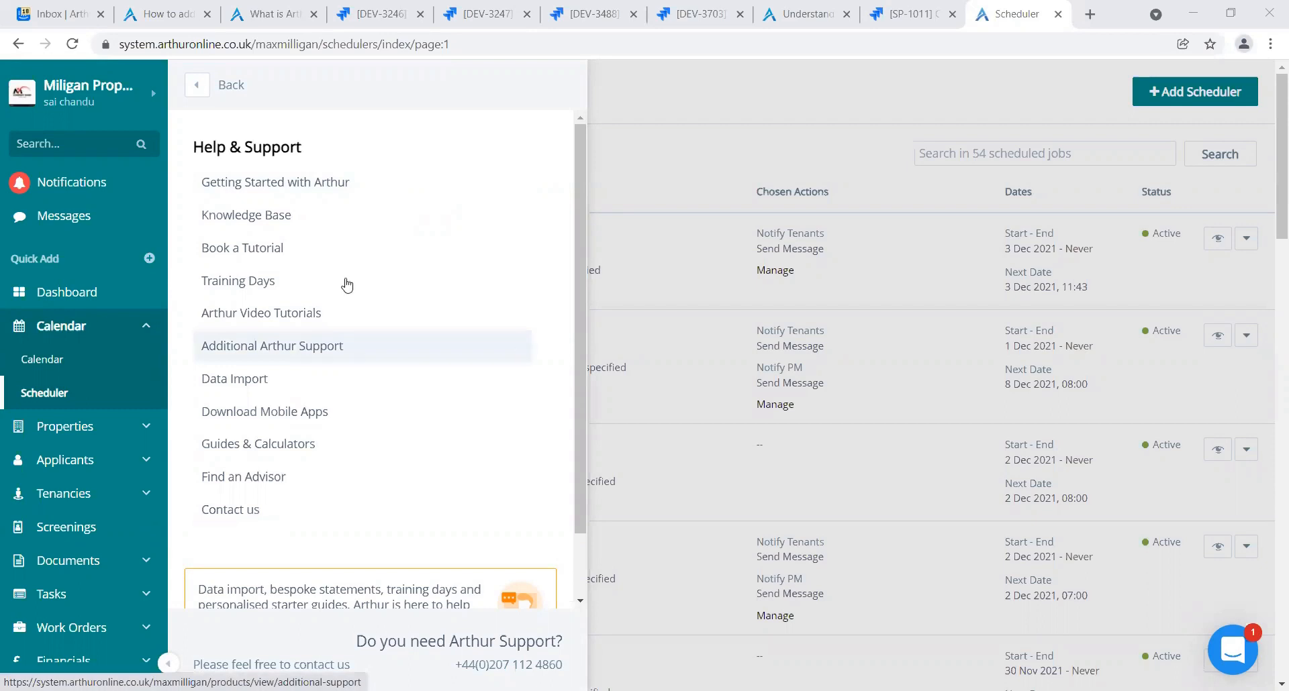
# Leave the Help & Support resources and open the Dashboard
pyautogui.click(197, 84)
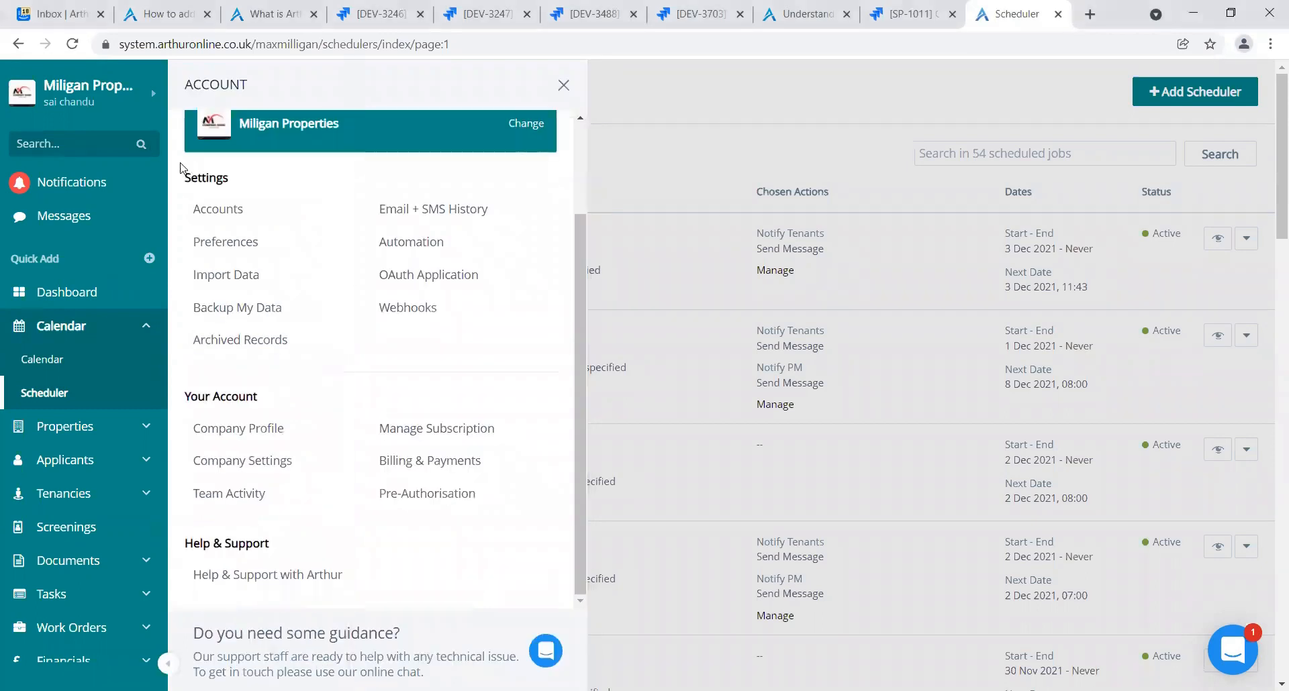
pyautogui.click(94, 292)
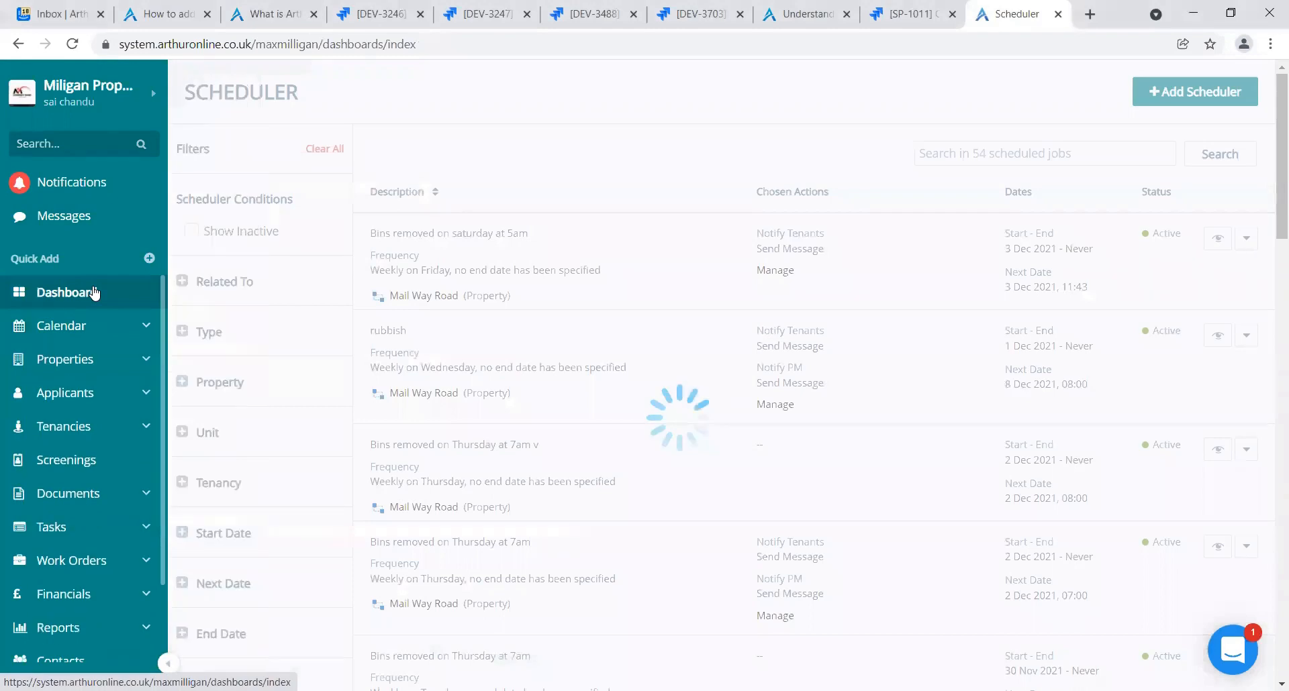